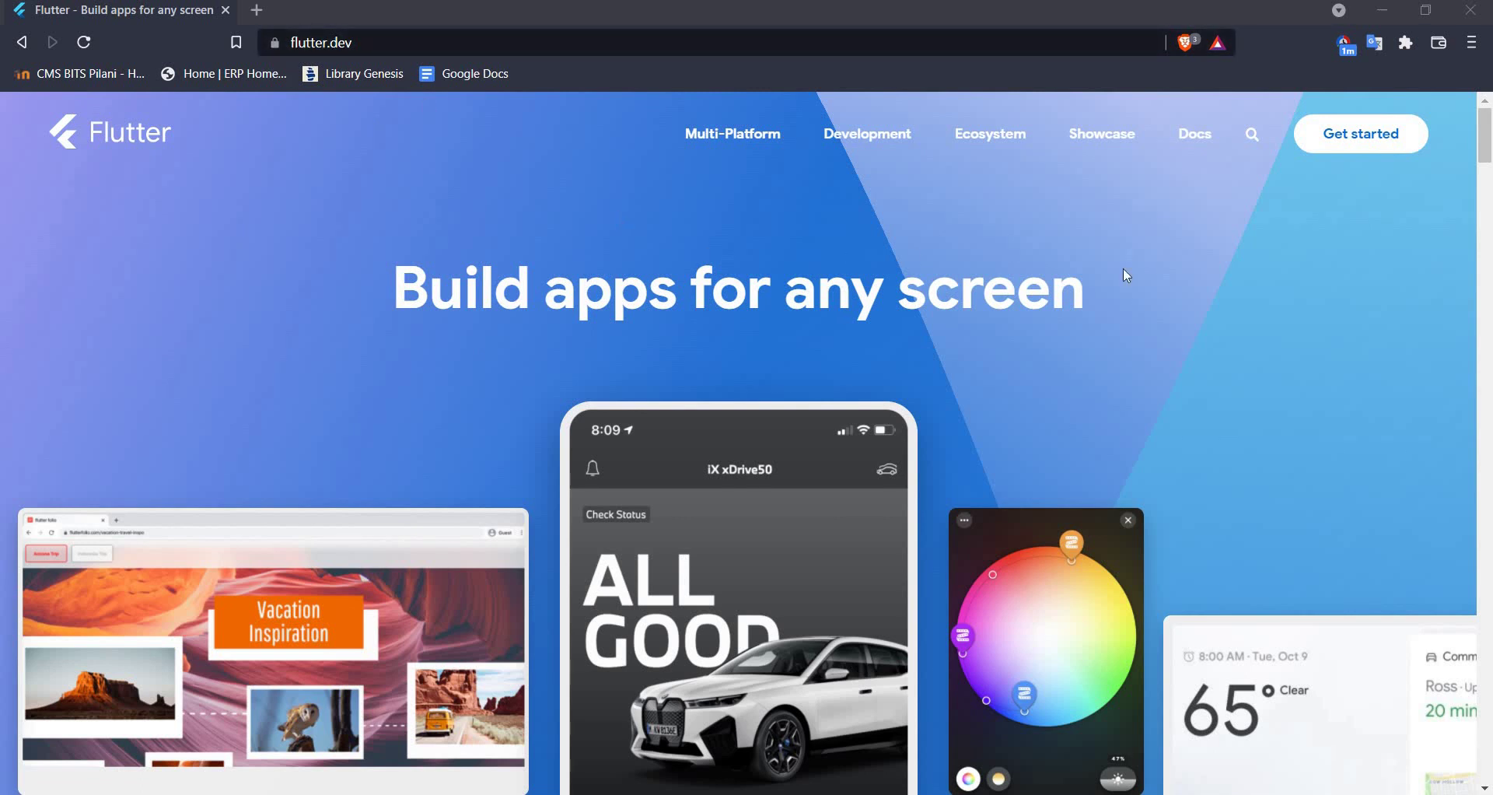
# Open the Flutter documentation's Get Started section and choose the Windows installation guide.
pyautogui.moveTo(1194, 146)
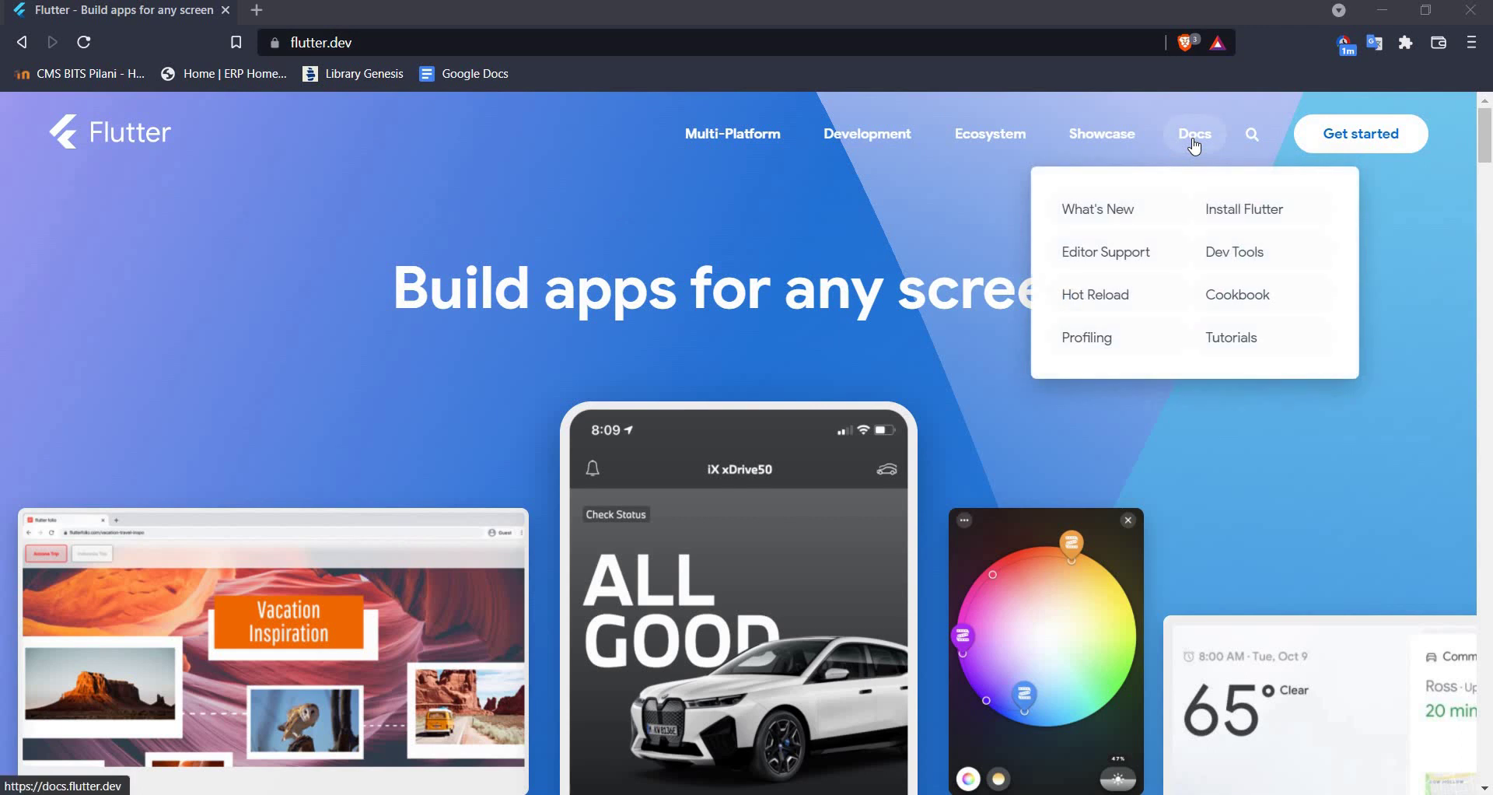
pyautogui.click(1194, 145)
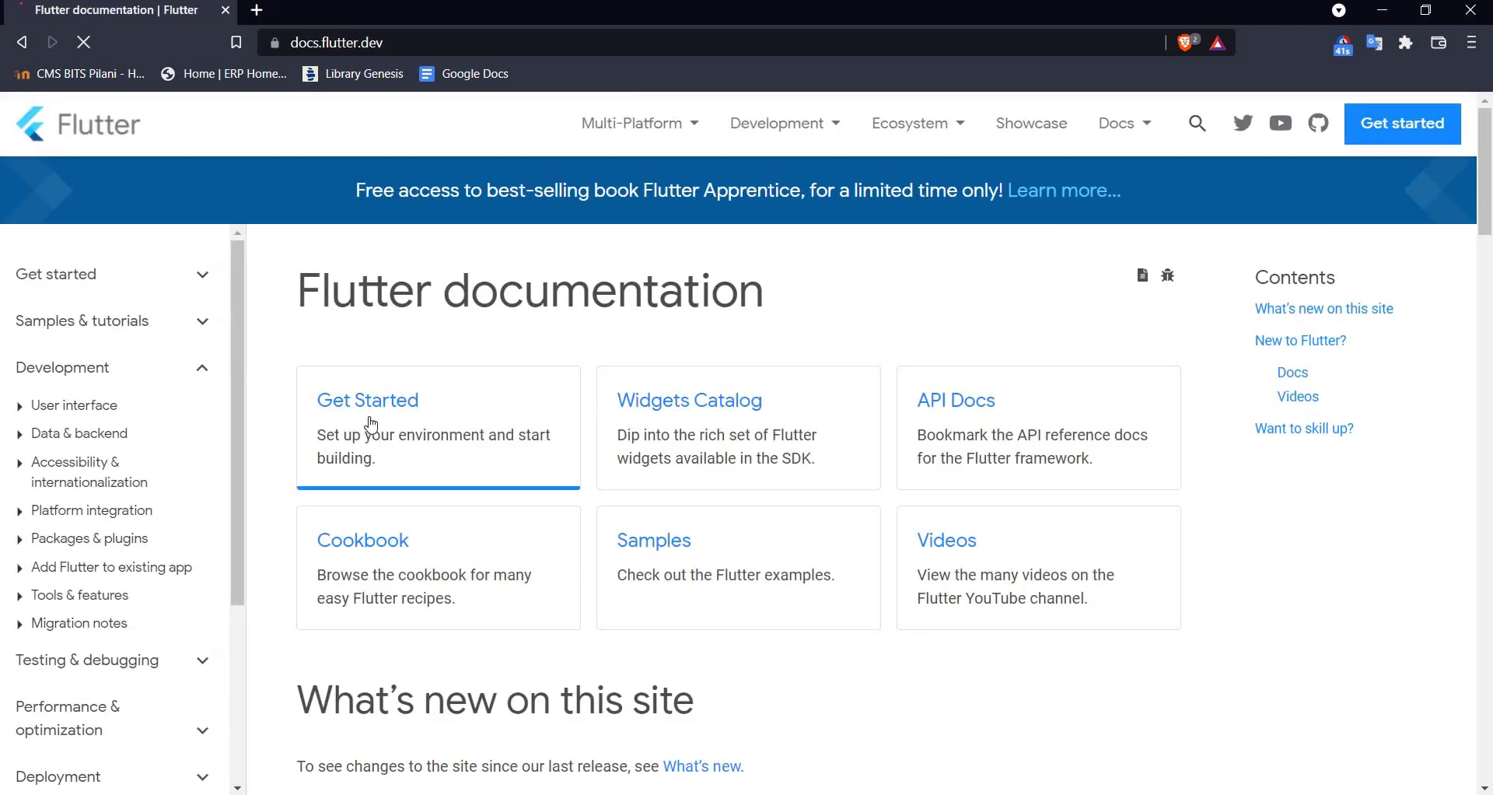
pyautogui.click(479, 484)
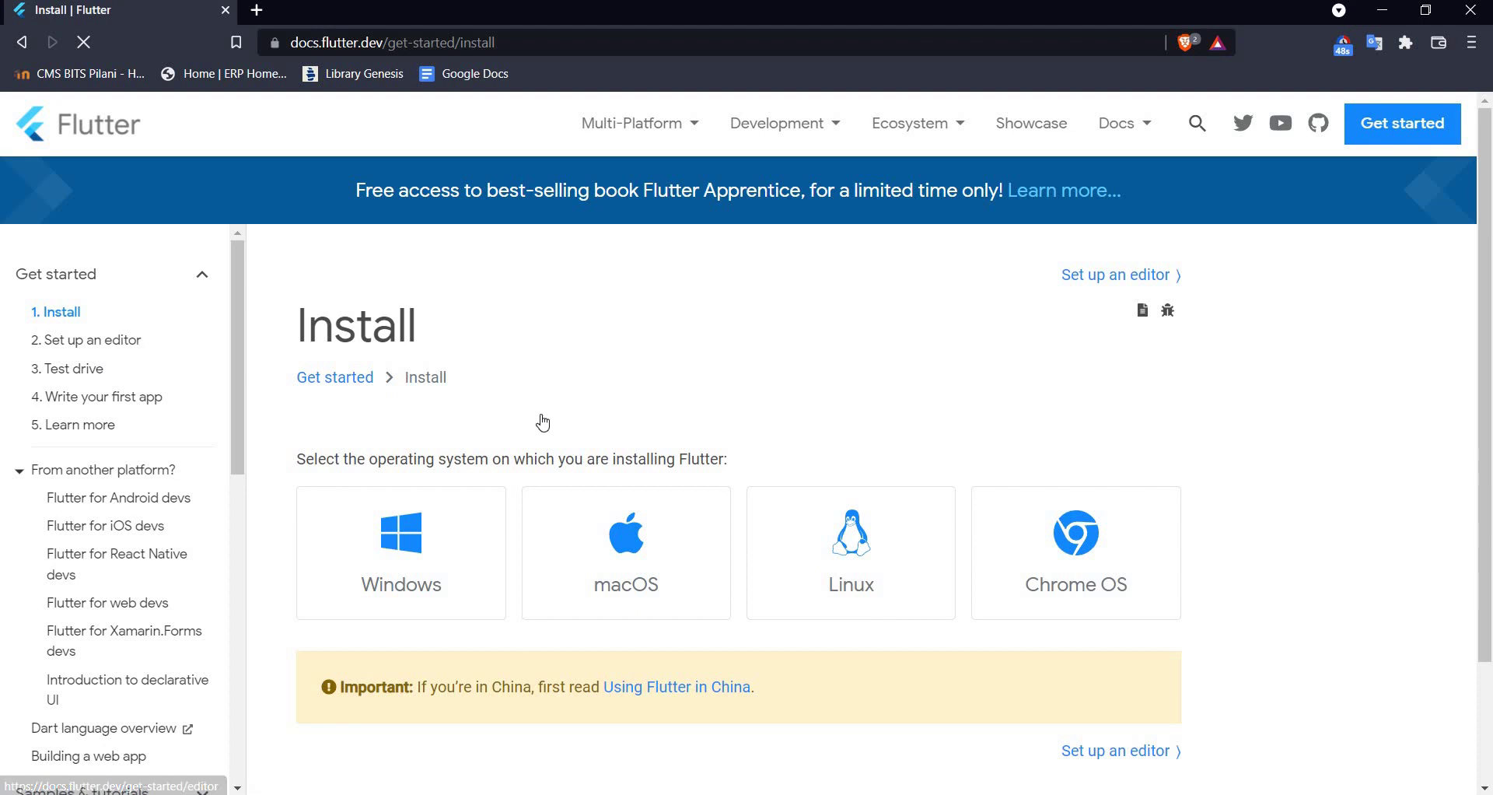
pyautogui.scroll(-2, 482, 412)
pyautogui.click(405, 409)
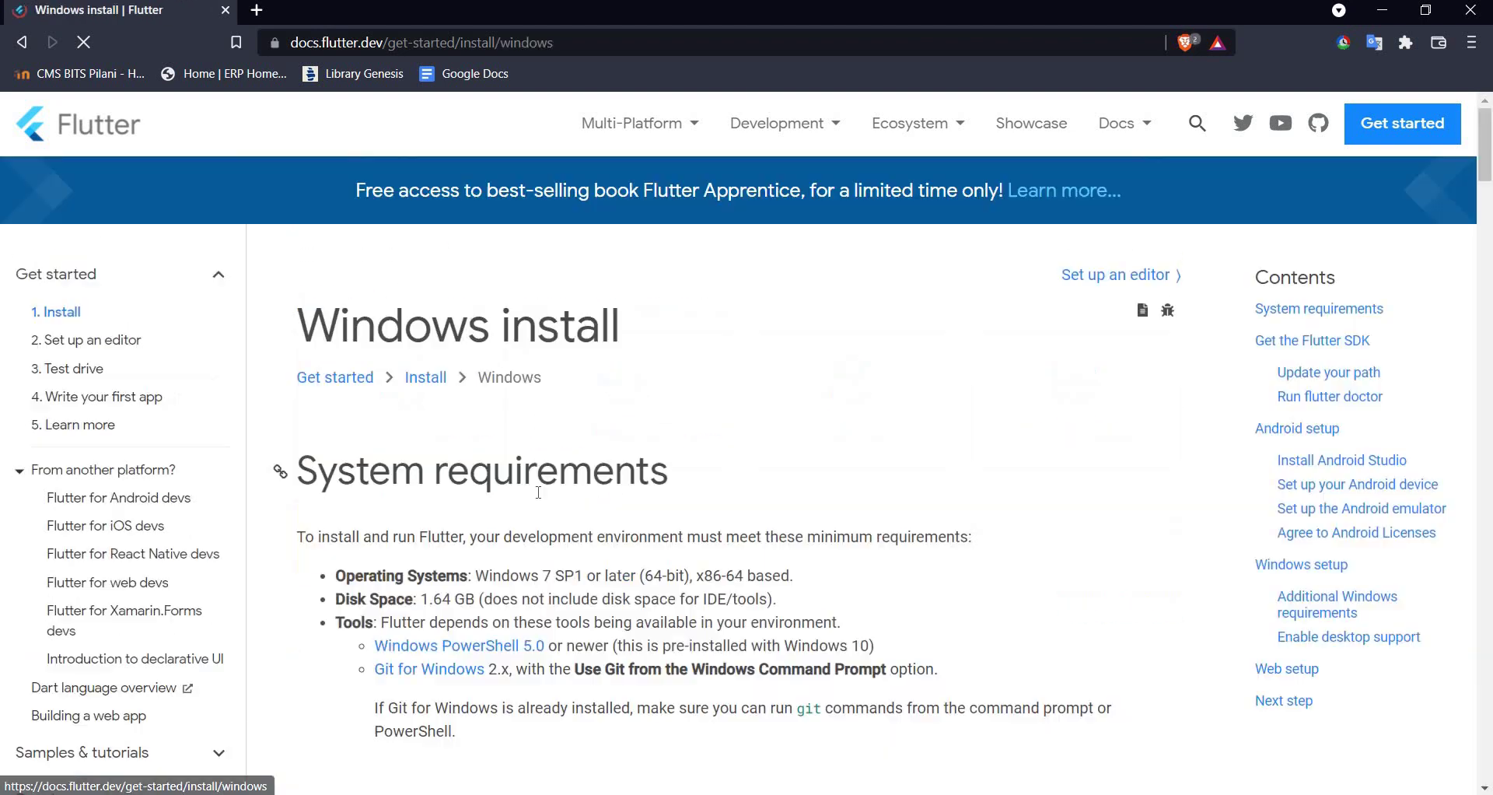
# Examine the system requirements for Windows, covering operating system, disk space and the required tools.
pyautogui.scroll(-3, 582, 436)
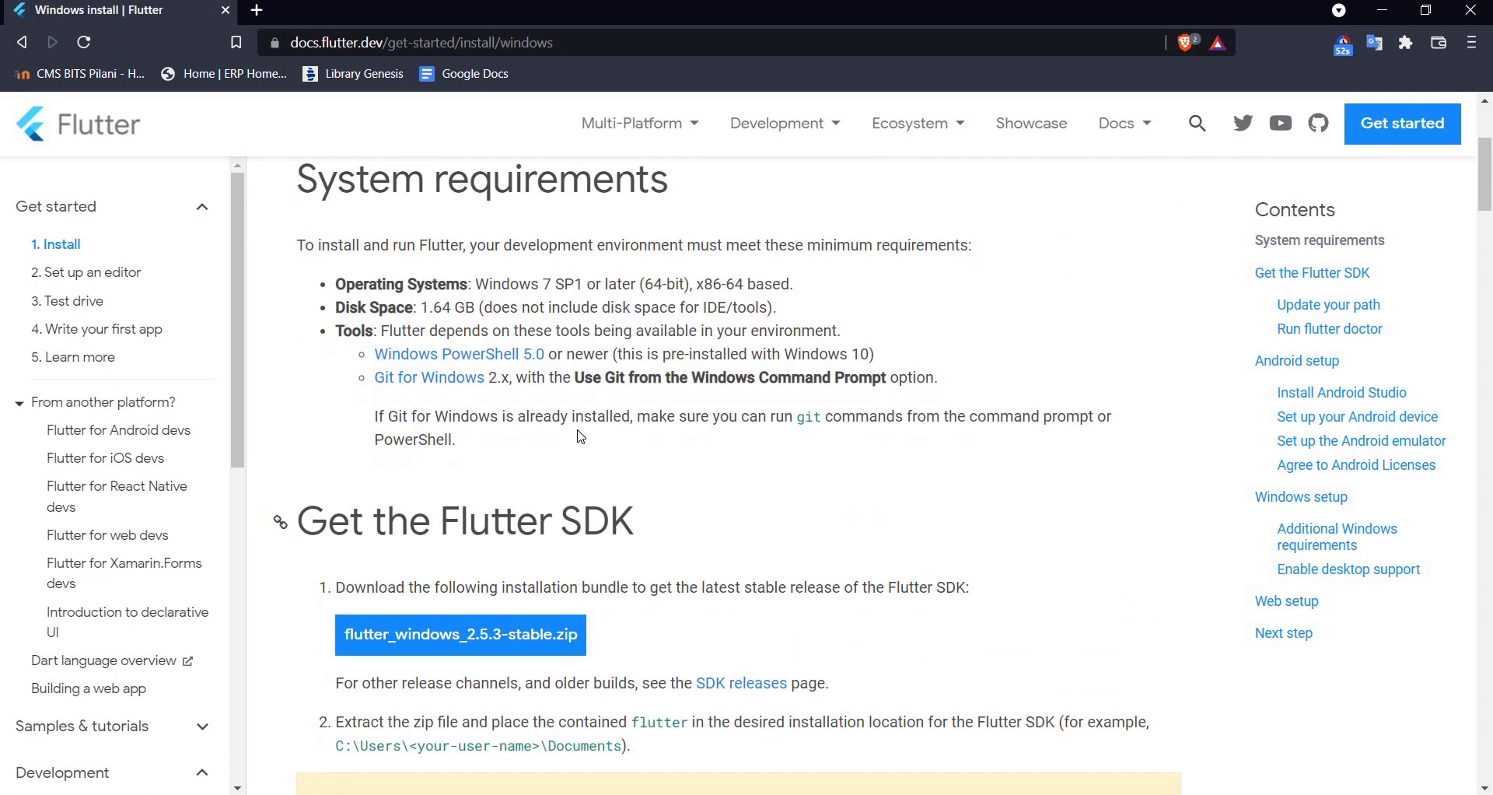
pyautogui.scroll(1, 380, 303)
pyautogui.scroll(-1, 357, 296)
pyautogui.tripleClick(707, 283)
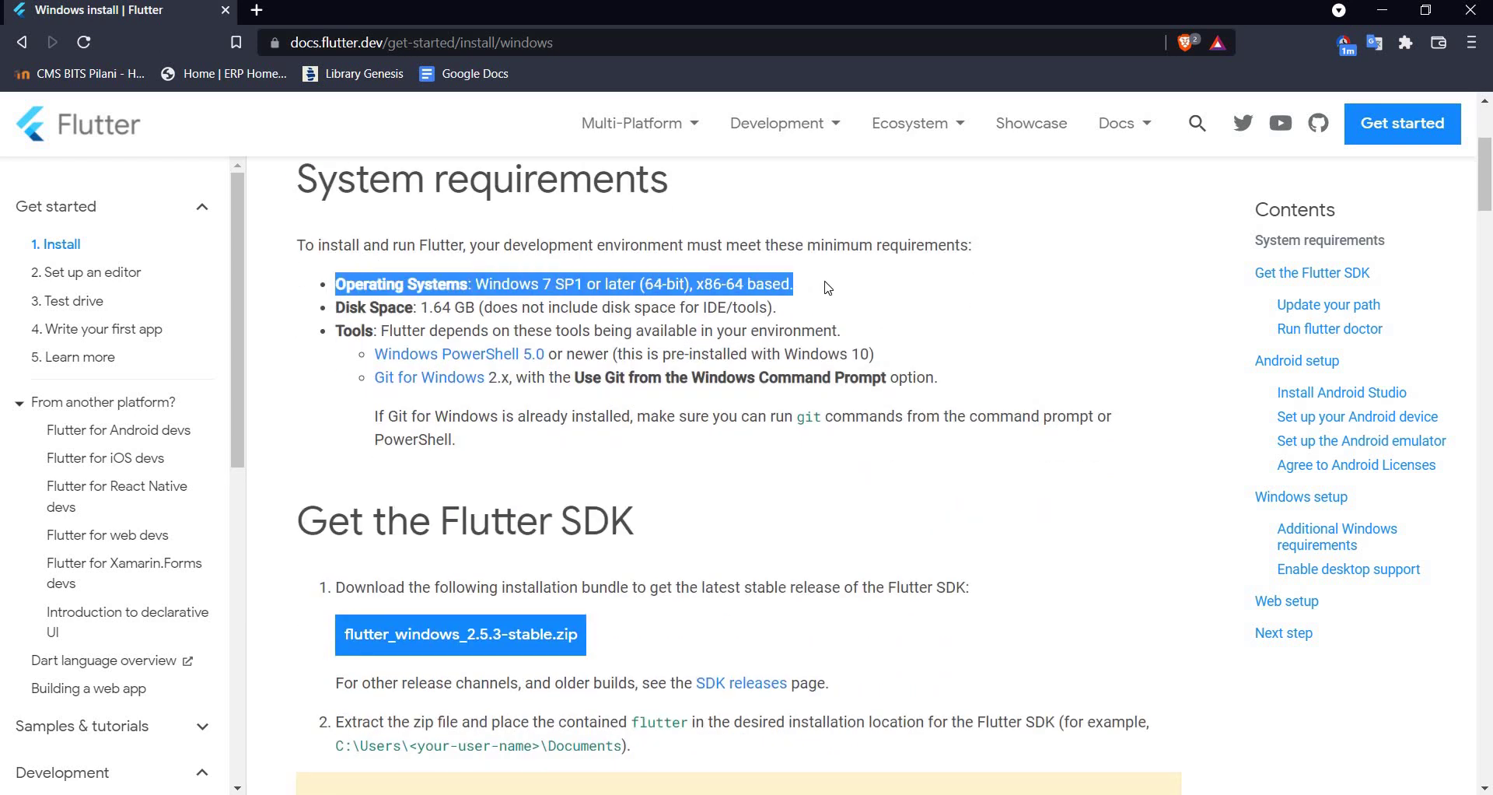
pyautogui.click(600, 311)
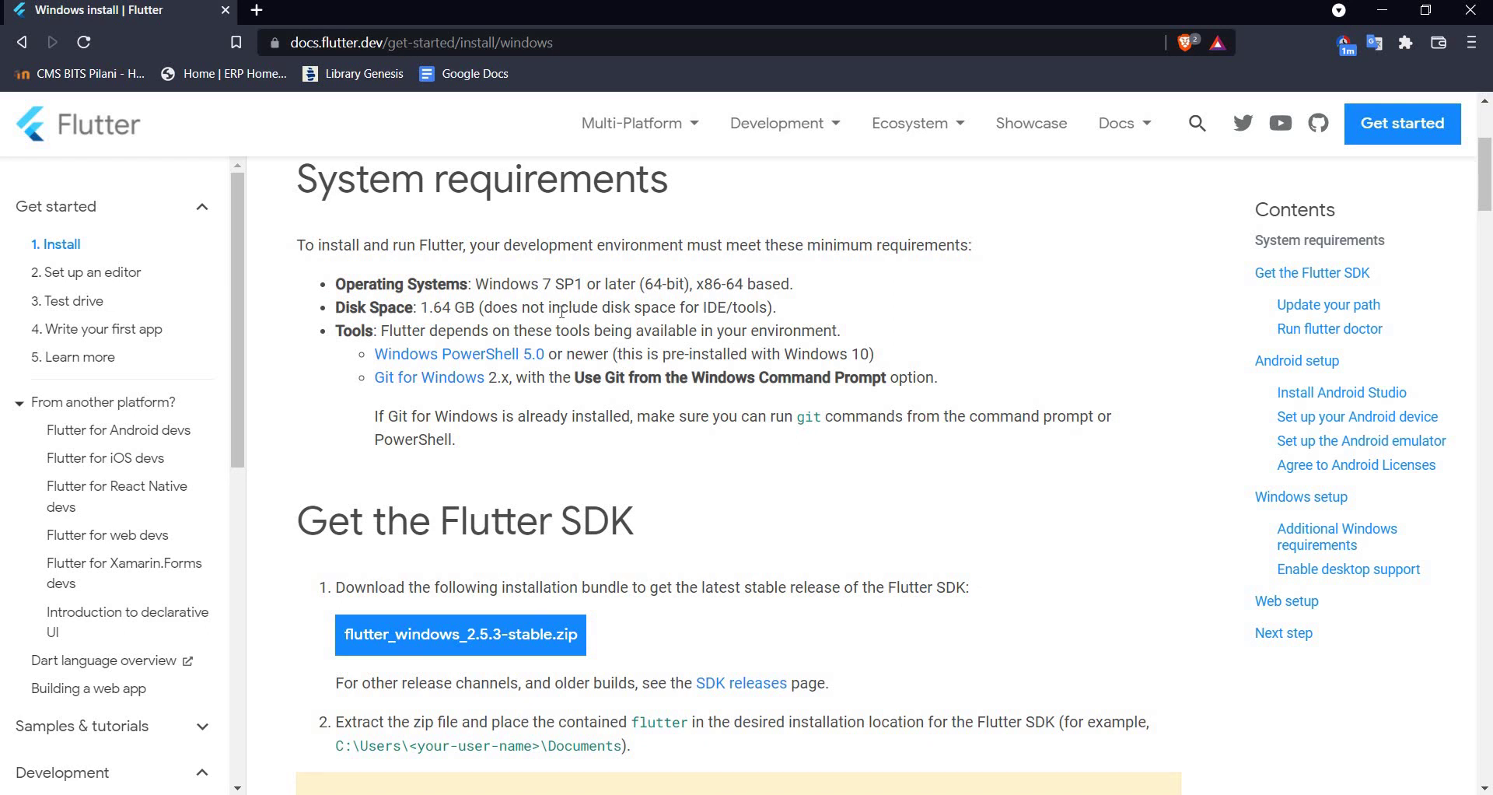
pyautogui.moveTo(471, 283); pyautogui.dragTo(554, 287)
pyautogui.click(386, 309)
pyautogui.moveTo(420, 307); pyautogui.dragTo(483, 308)
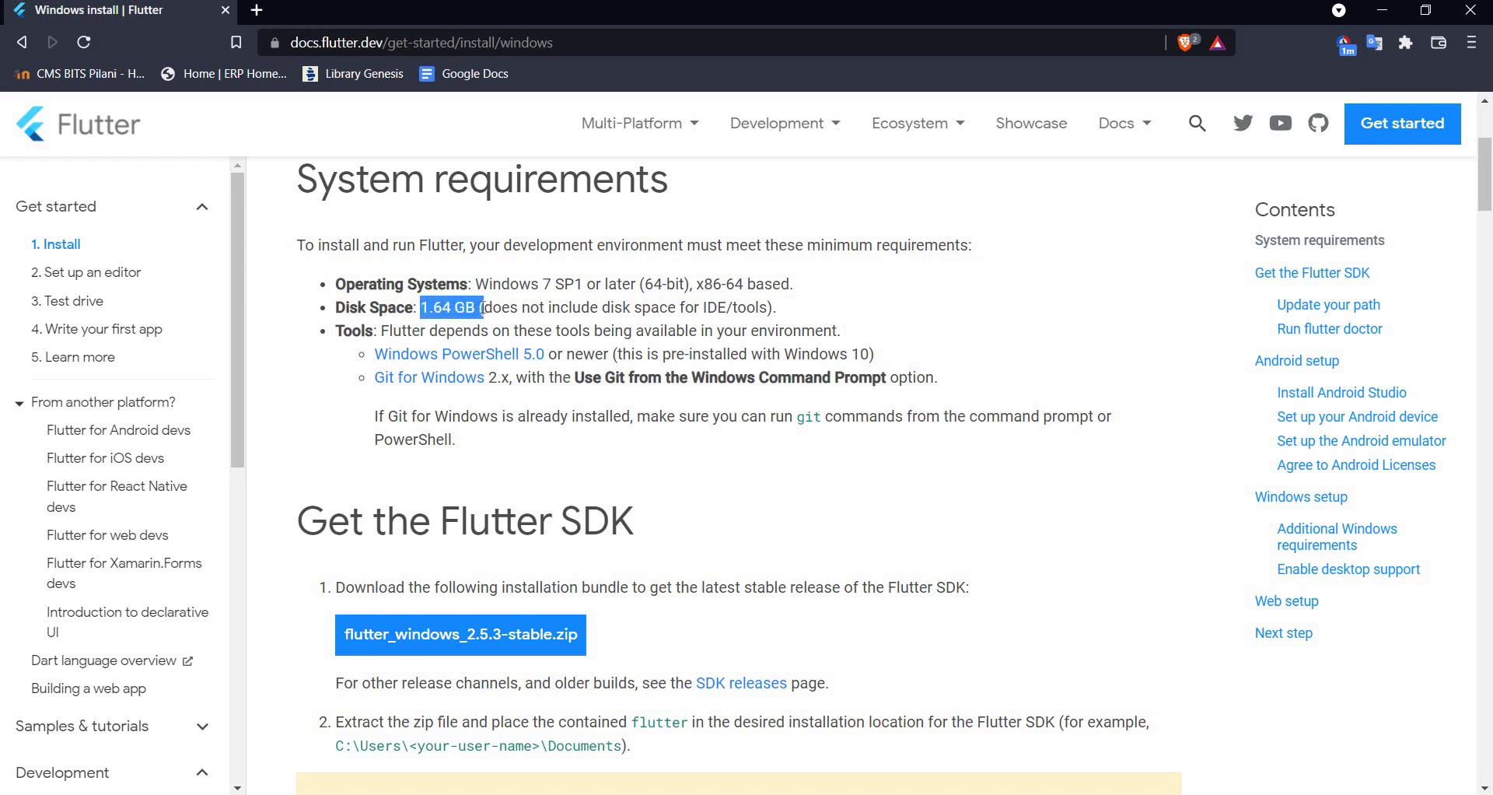
pyautogui.moveTo(1056, 416); pyautogui.dragTo(343, 327)
pyautogui.click(343, 330)
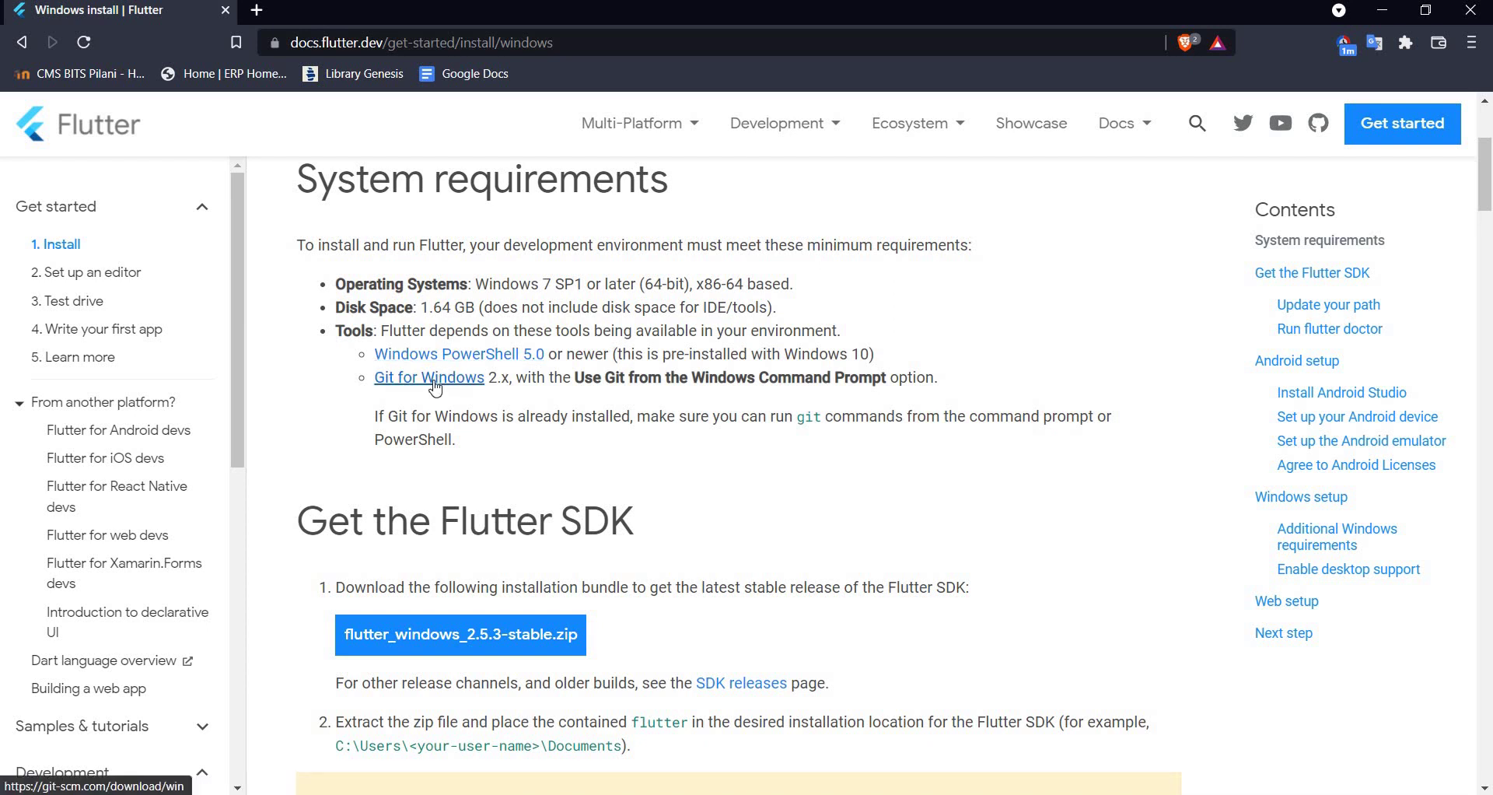
# Download the flutter_windows_2.5.3-stable.zip bundle and save it in the Downloads folder of the D: drive.
pyautogui.scroll(-3, 751, 447)
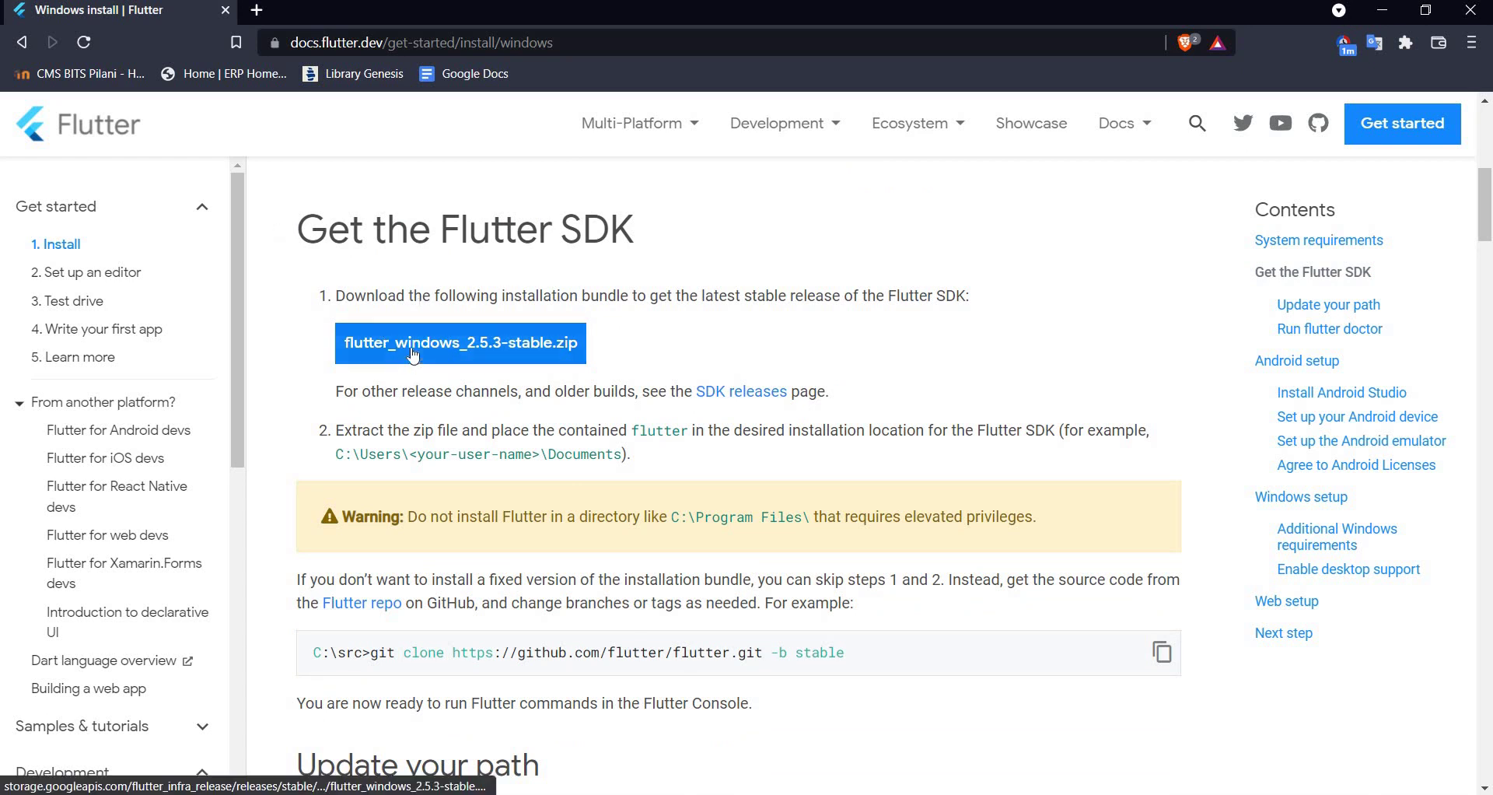
pyautogui.click(465, 350)
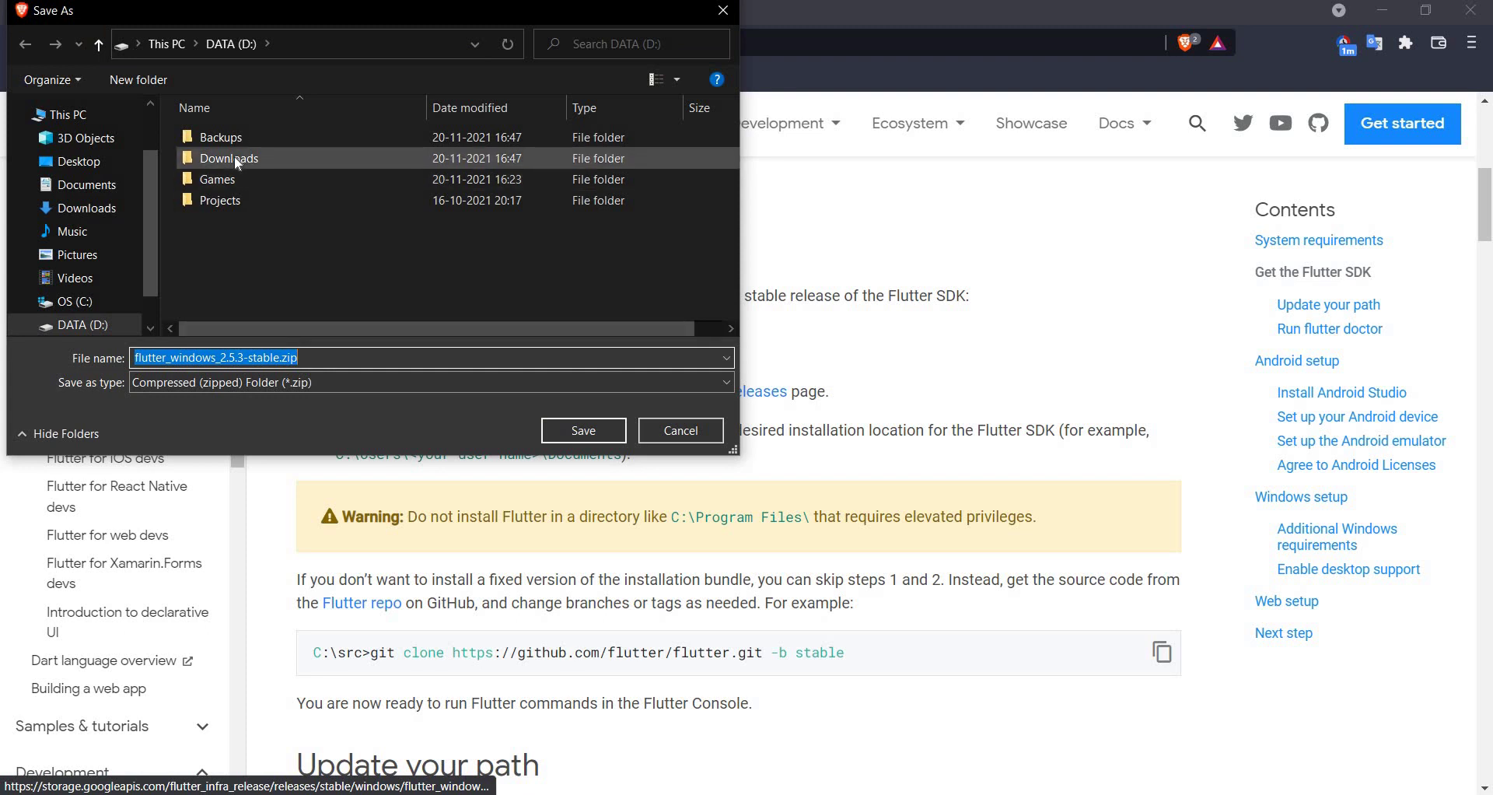
pyautogui.doubleClick(235, 159)
pyautogui.click(610, 431)
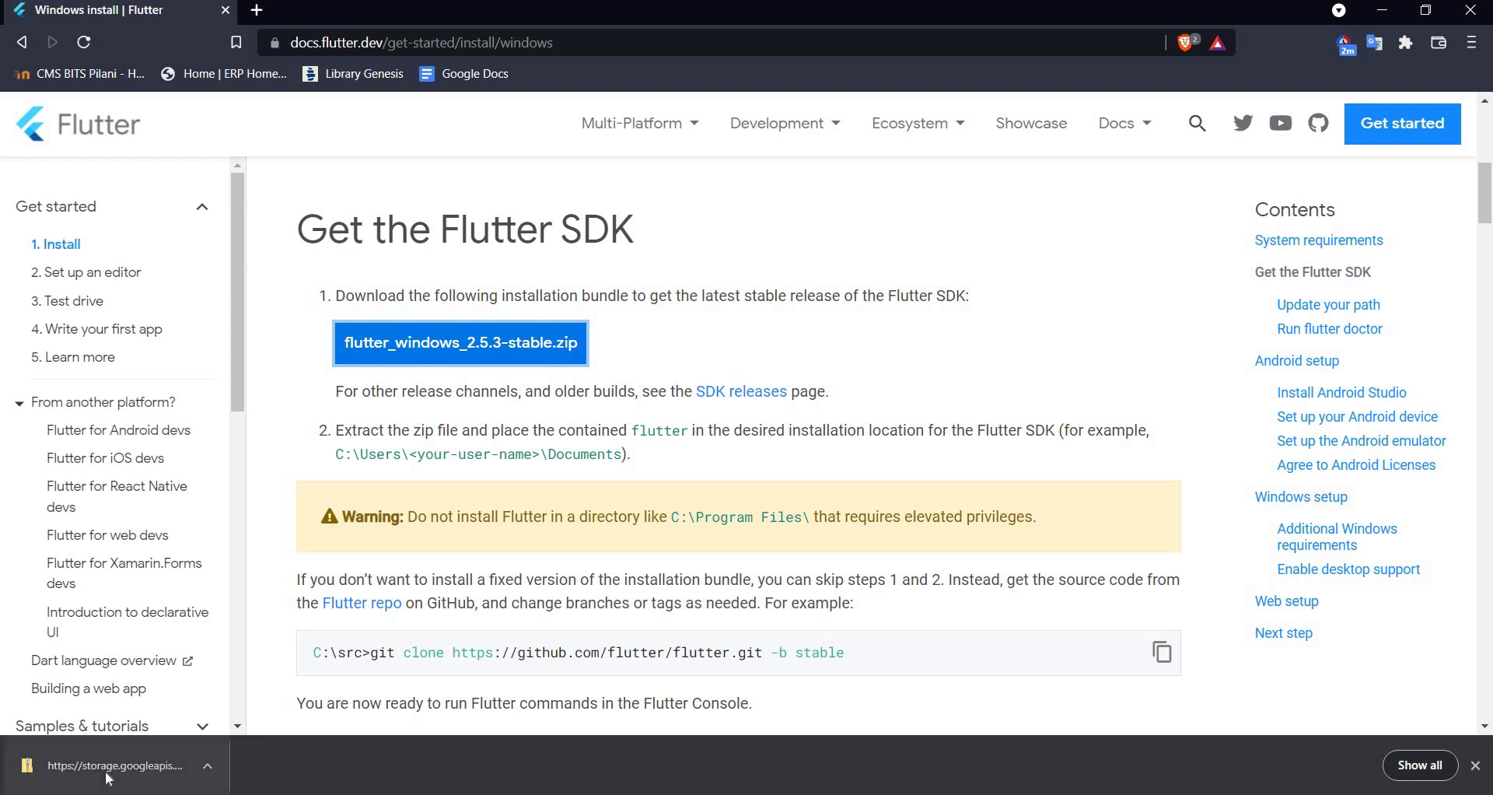
pyautogui.click(482, 345)
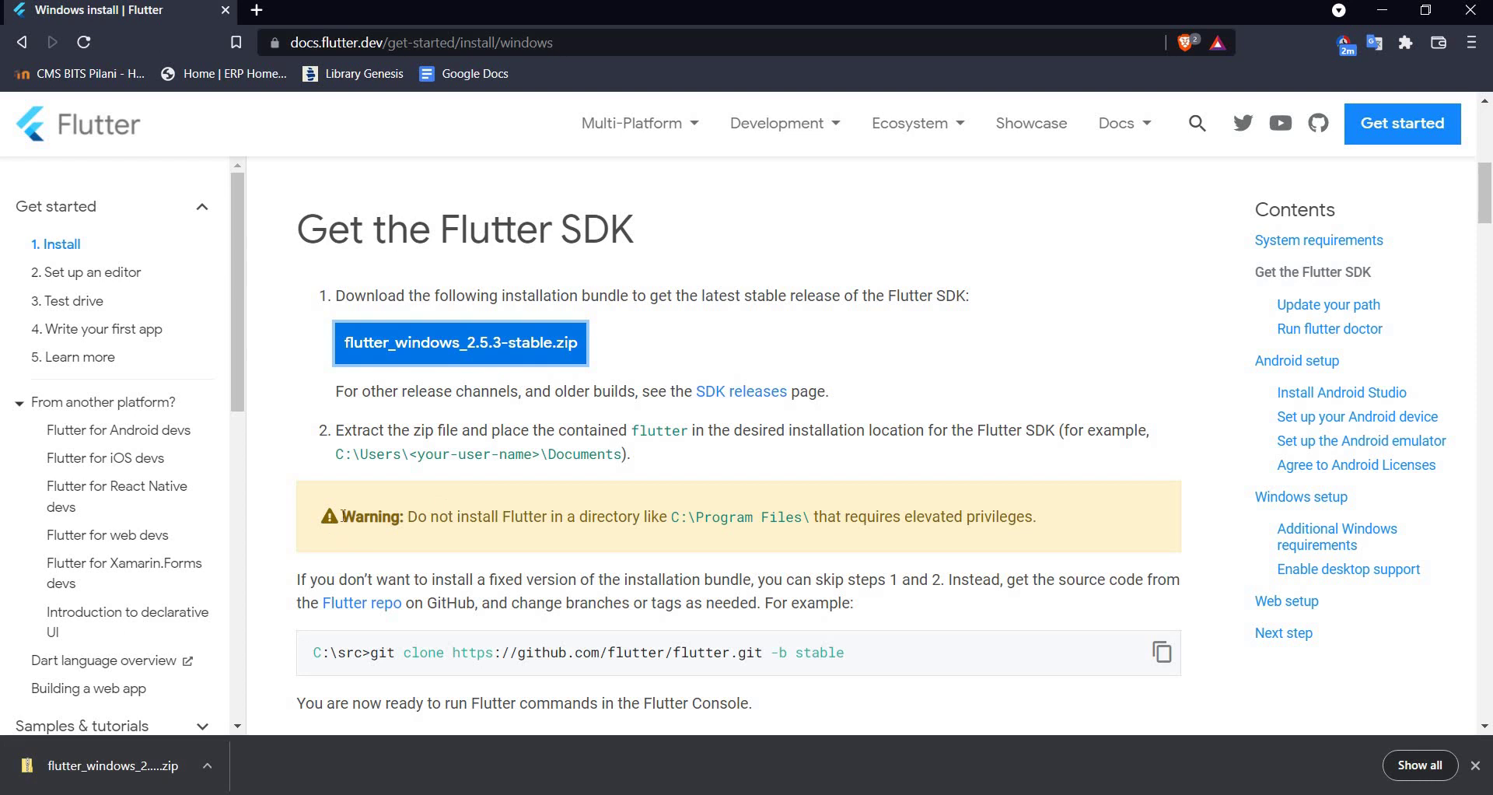
# Read the warning about install directories and the instruction on where to extract the Flutter SDK.
pyautogui.moveTo(342, 517); pyautogui.dragTo(1038, 516)
pyautogui.click(488, 519)
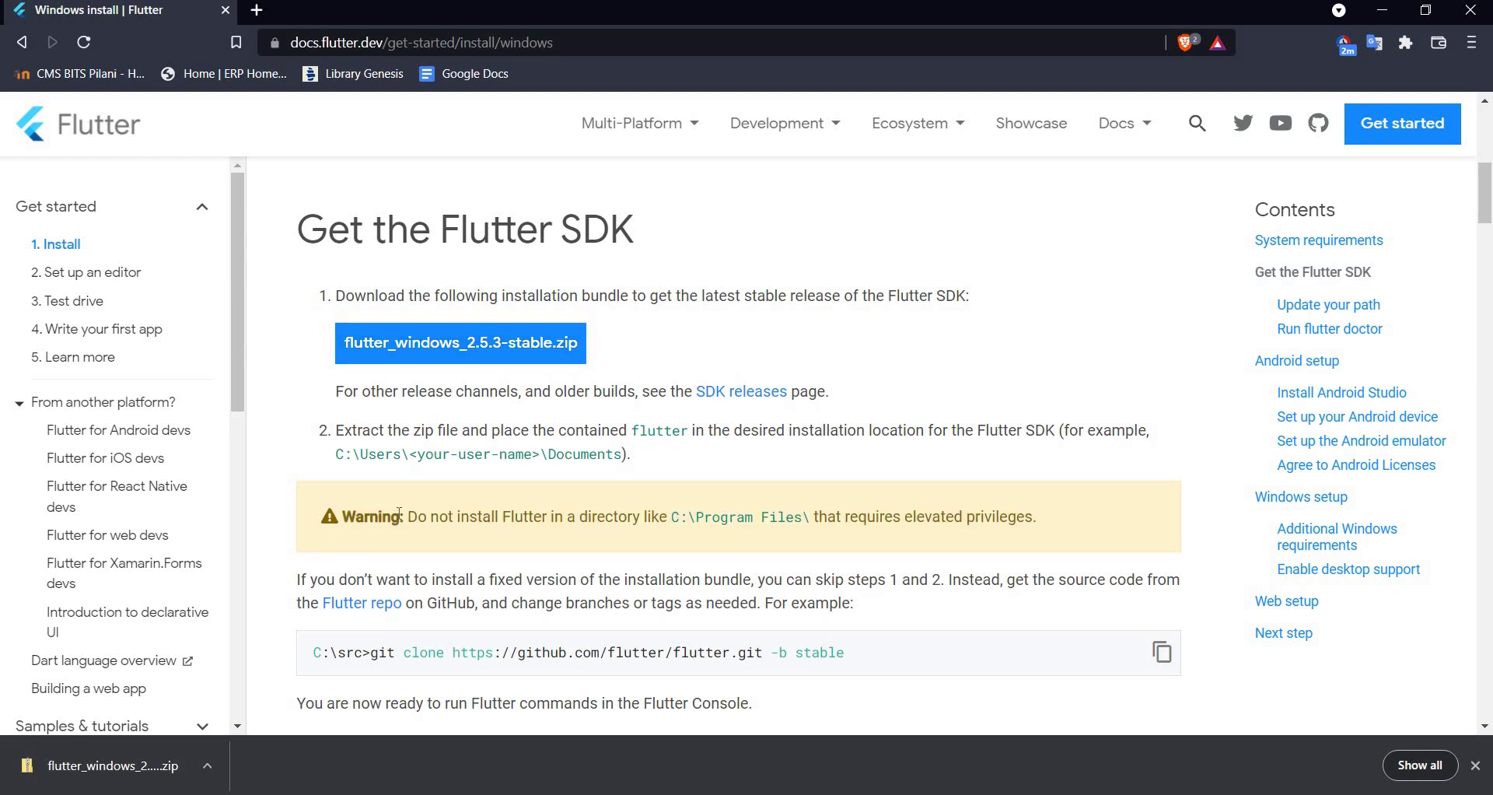
pyautogui.moveTo(405, 516); pyautogui.dragTo(1042, 517)
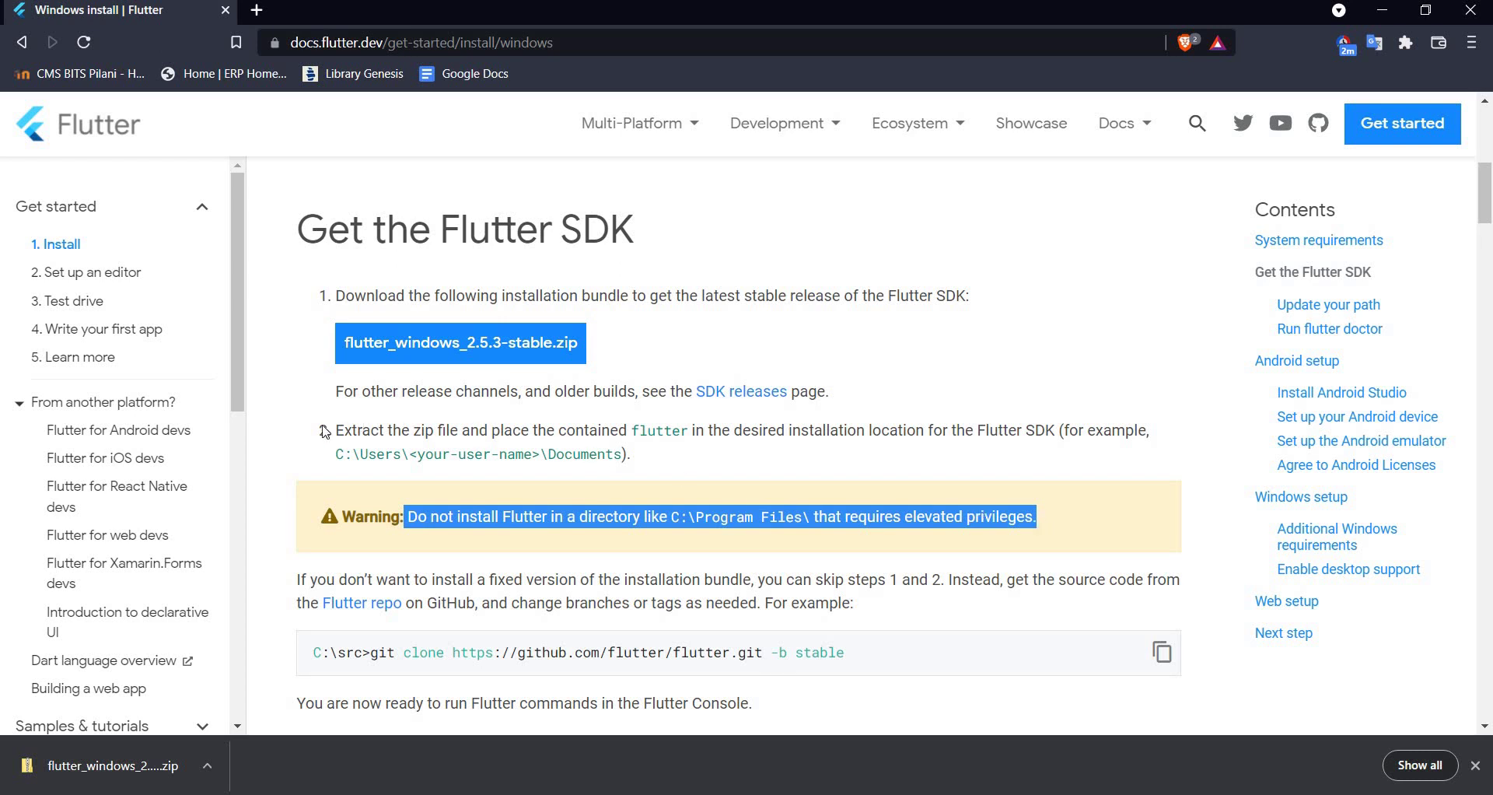
pyautogui.moveTo(340, 430); pyautogui.dragTo(1060, 430)
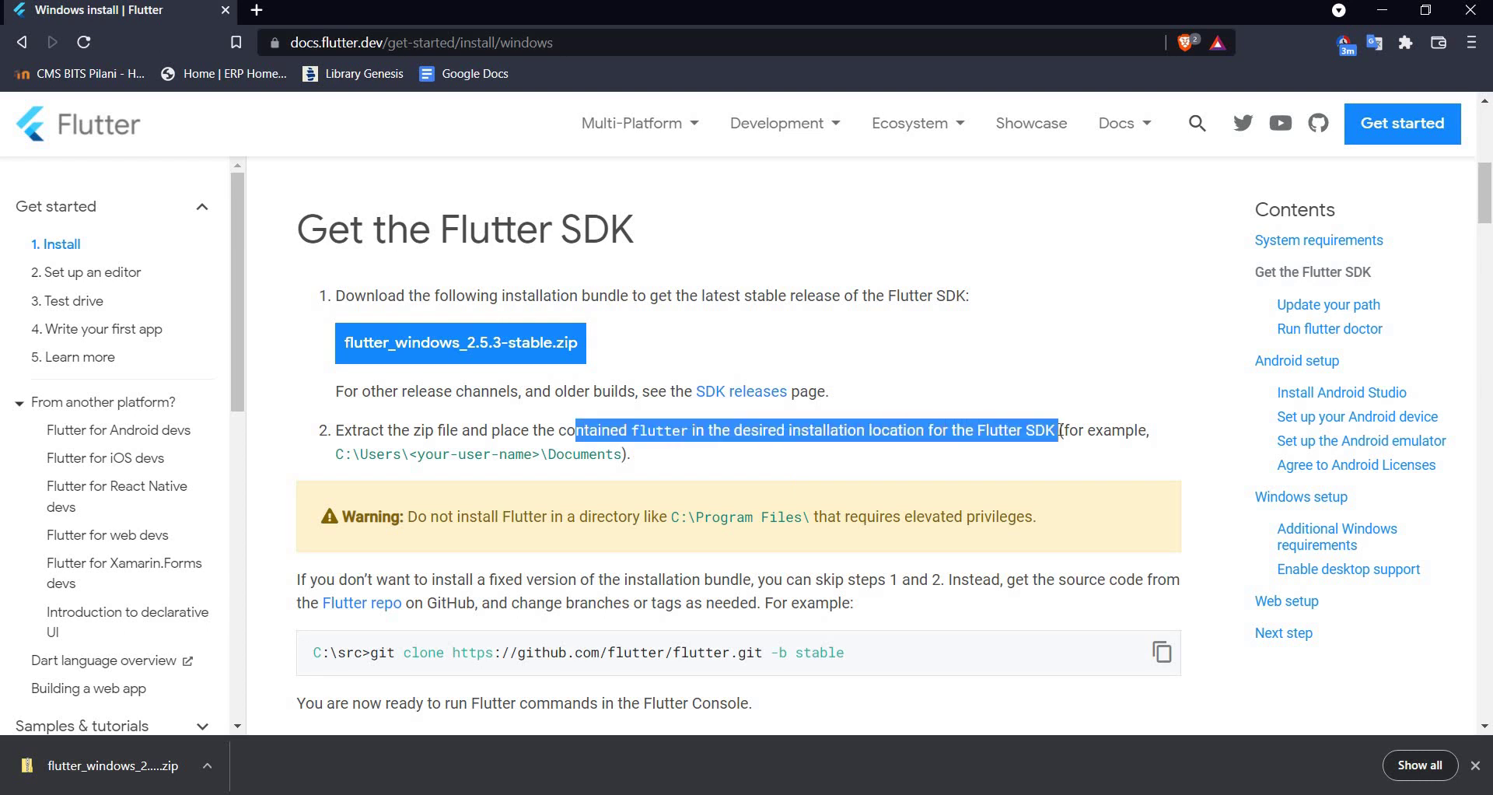
pyautogui.moveTo(336, 454); pyautogui.dragTo(667, 455)
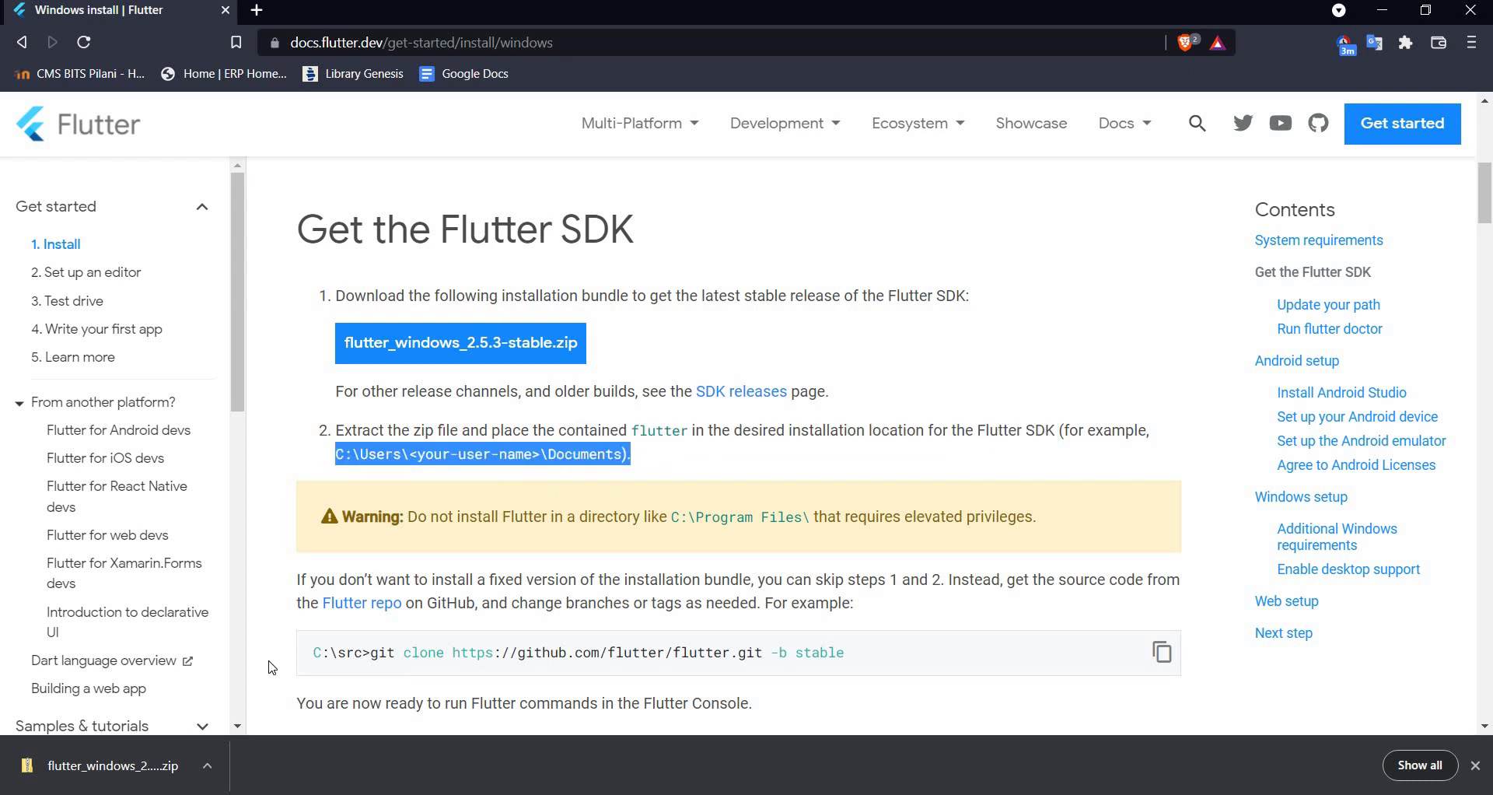
# Show the downloaded Flutter zip in its folder, open the archive and copy the flutter folder inside it.
pyautogui.click(207, 765)
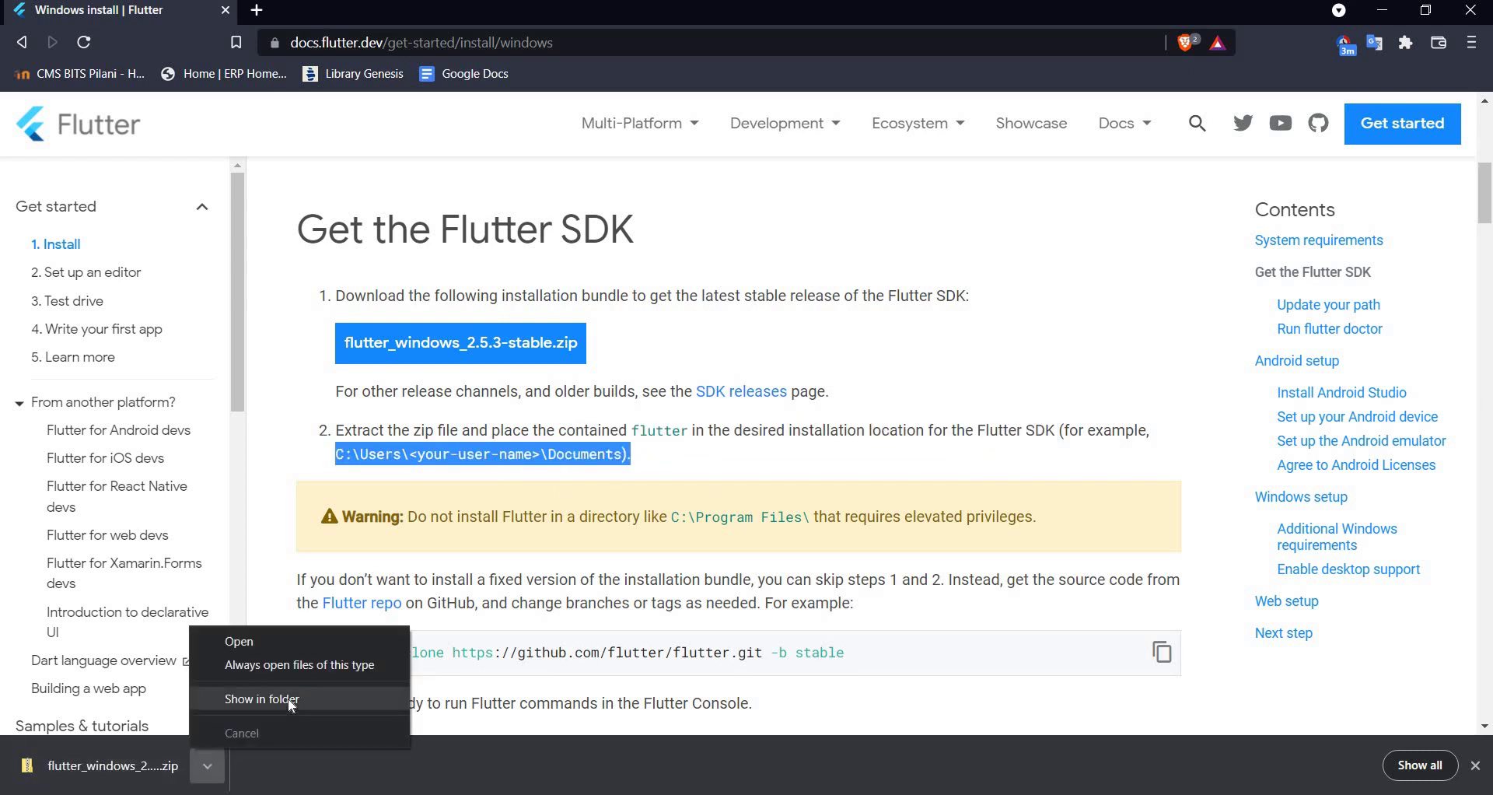
pyautogui.click(290, 699)
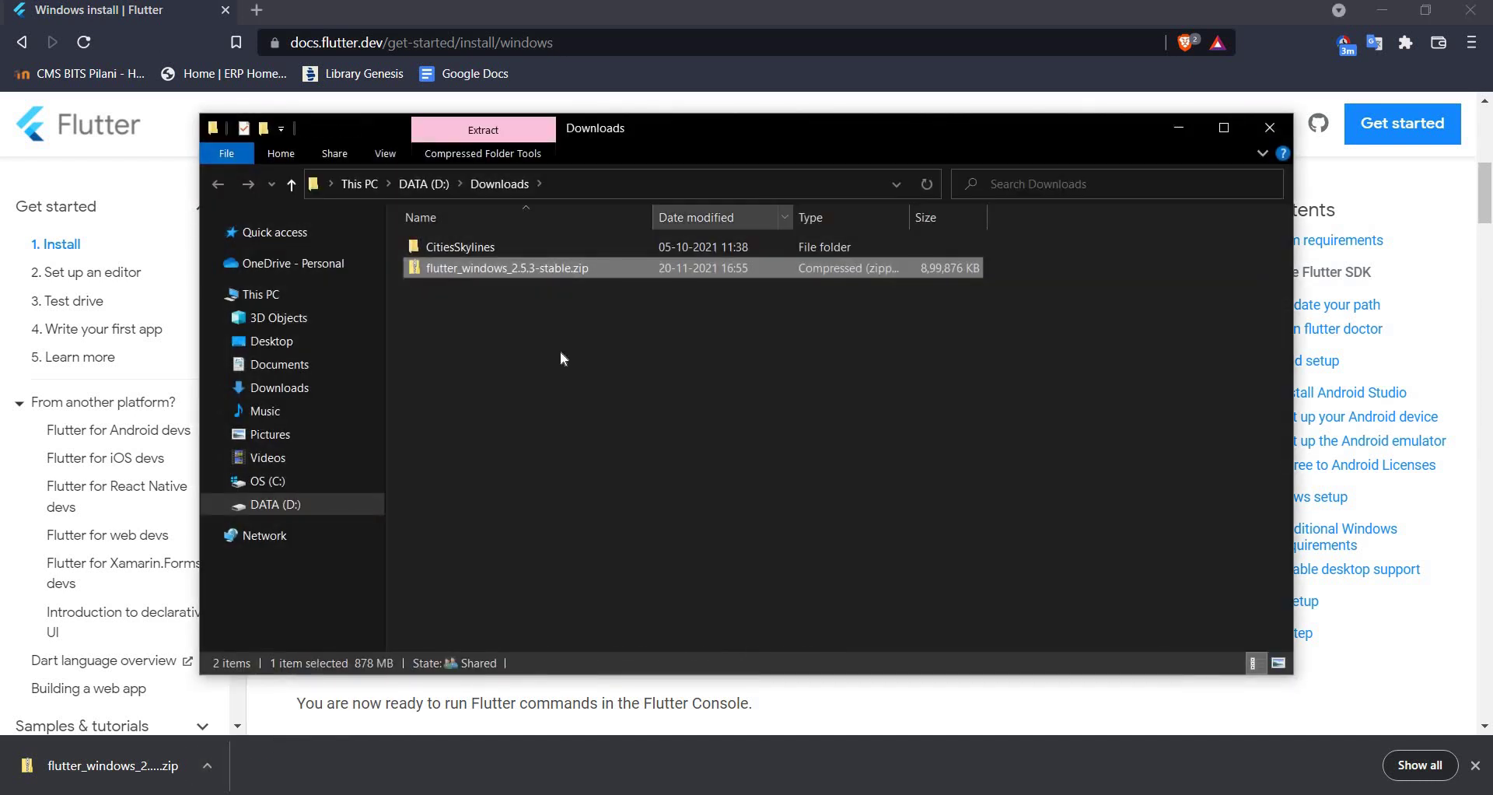
pyautogui.doubleClick(479, 267)
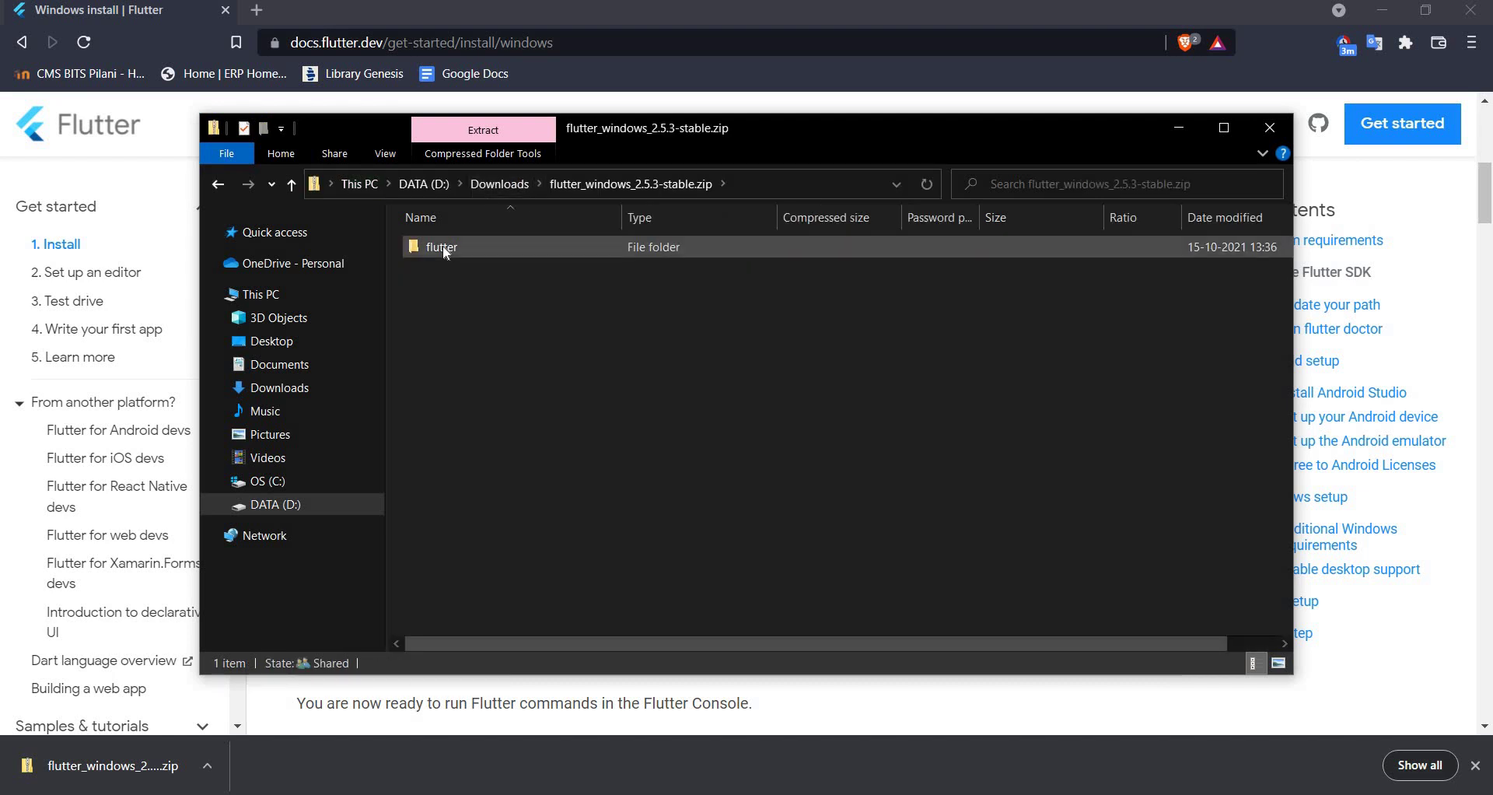
pyautogui.click(445, 252)
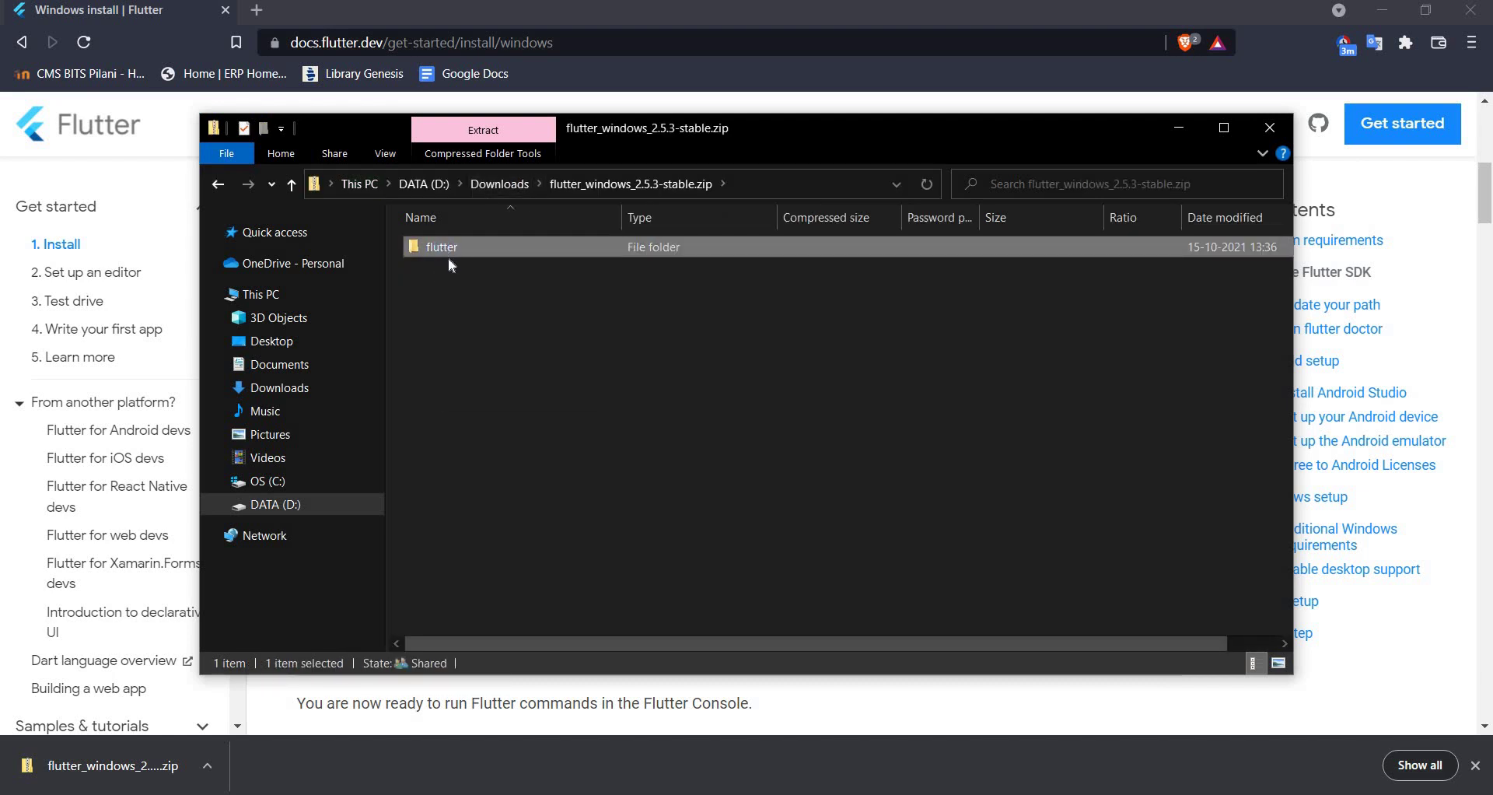
pyautogui.rightClick(445, 253)
pyautogui.press('Return')
# Create a folder named dev in the root of the D: drive and open it.
pyautogui.click(429, 184)
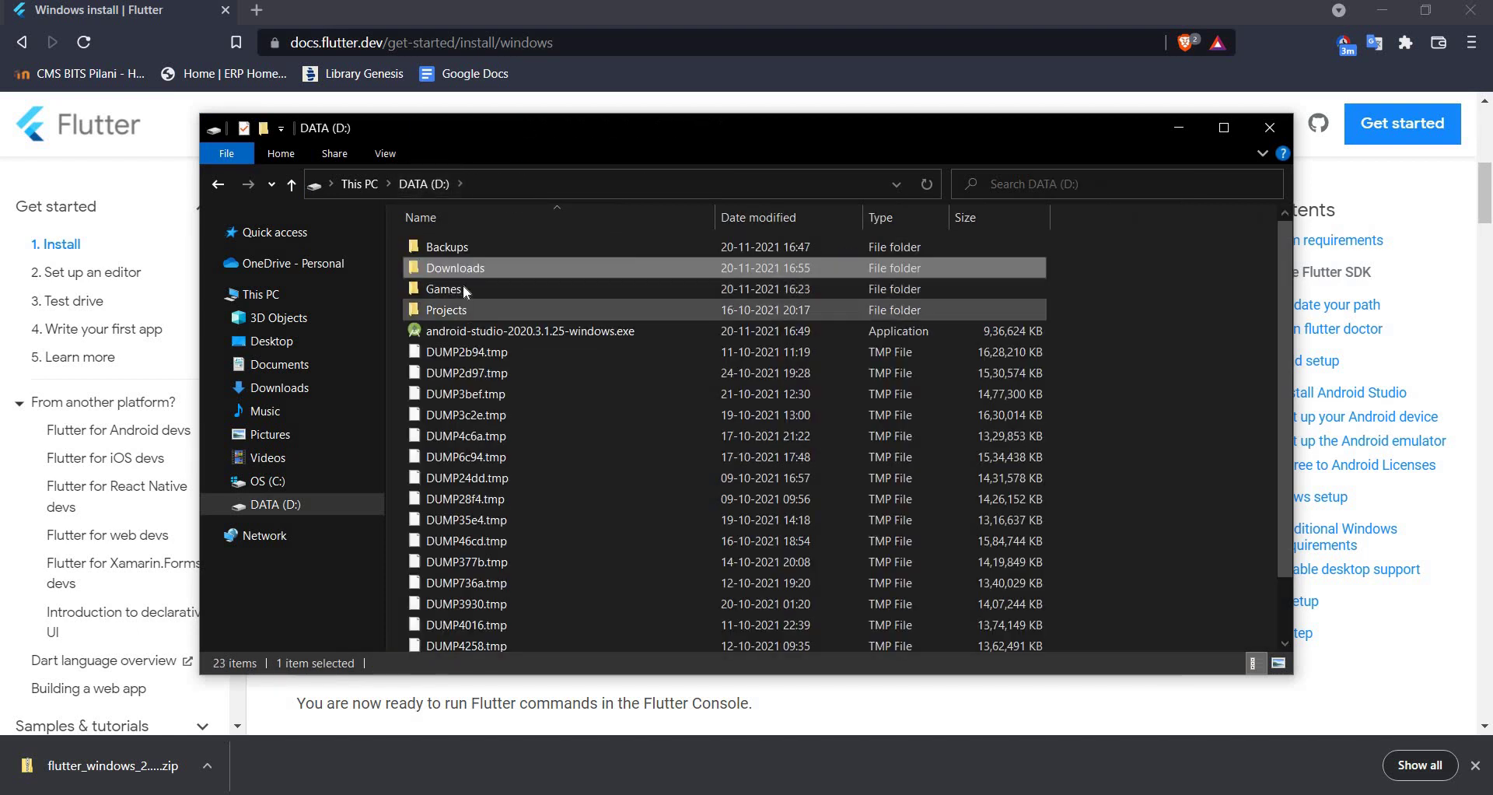
pyautogui.rightClick(1095, 293)
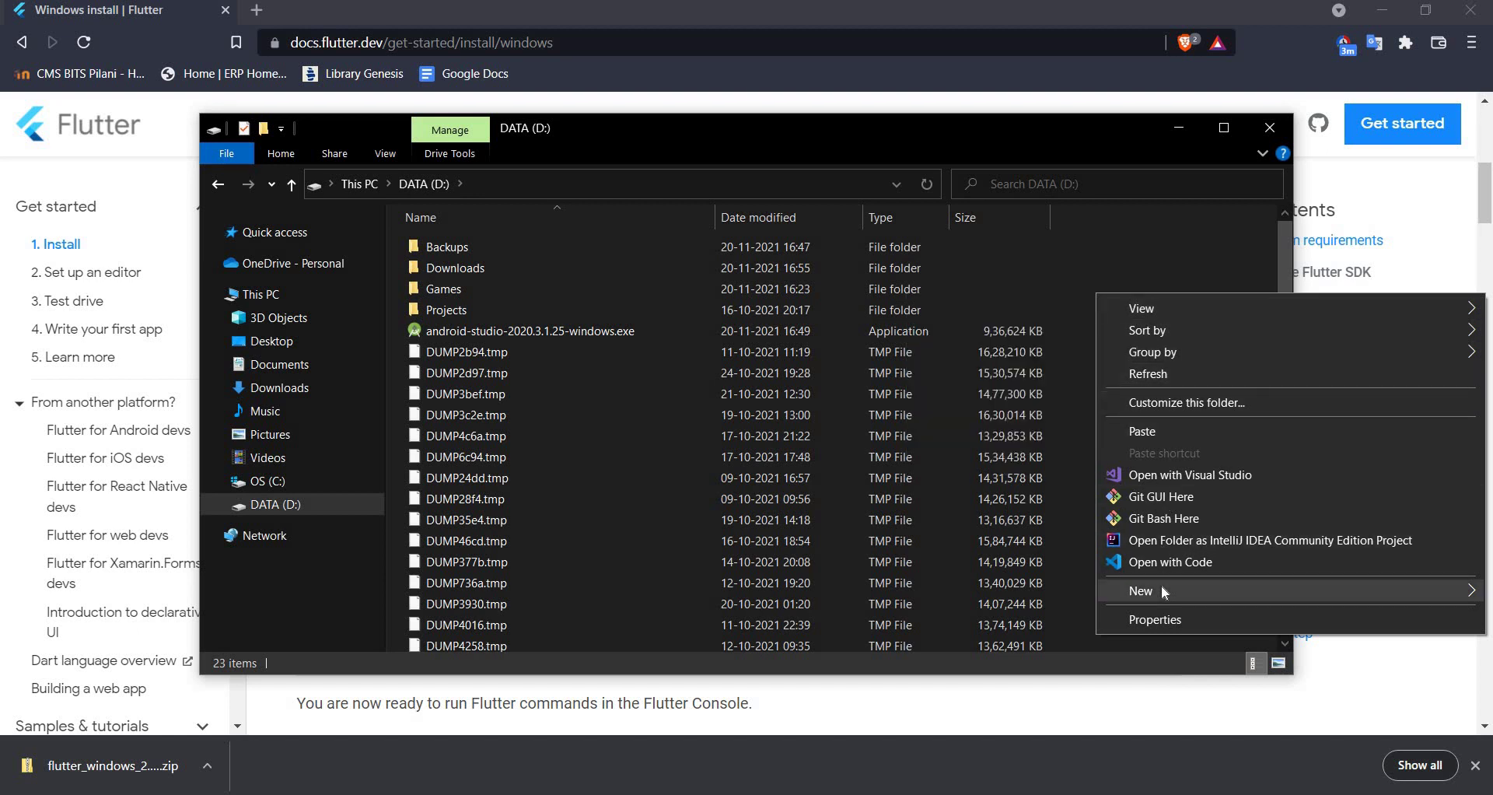
pyautogui.moveTo(1162, 590)
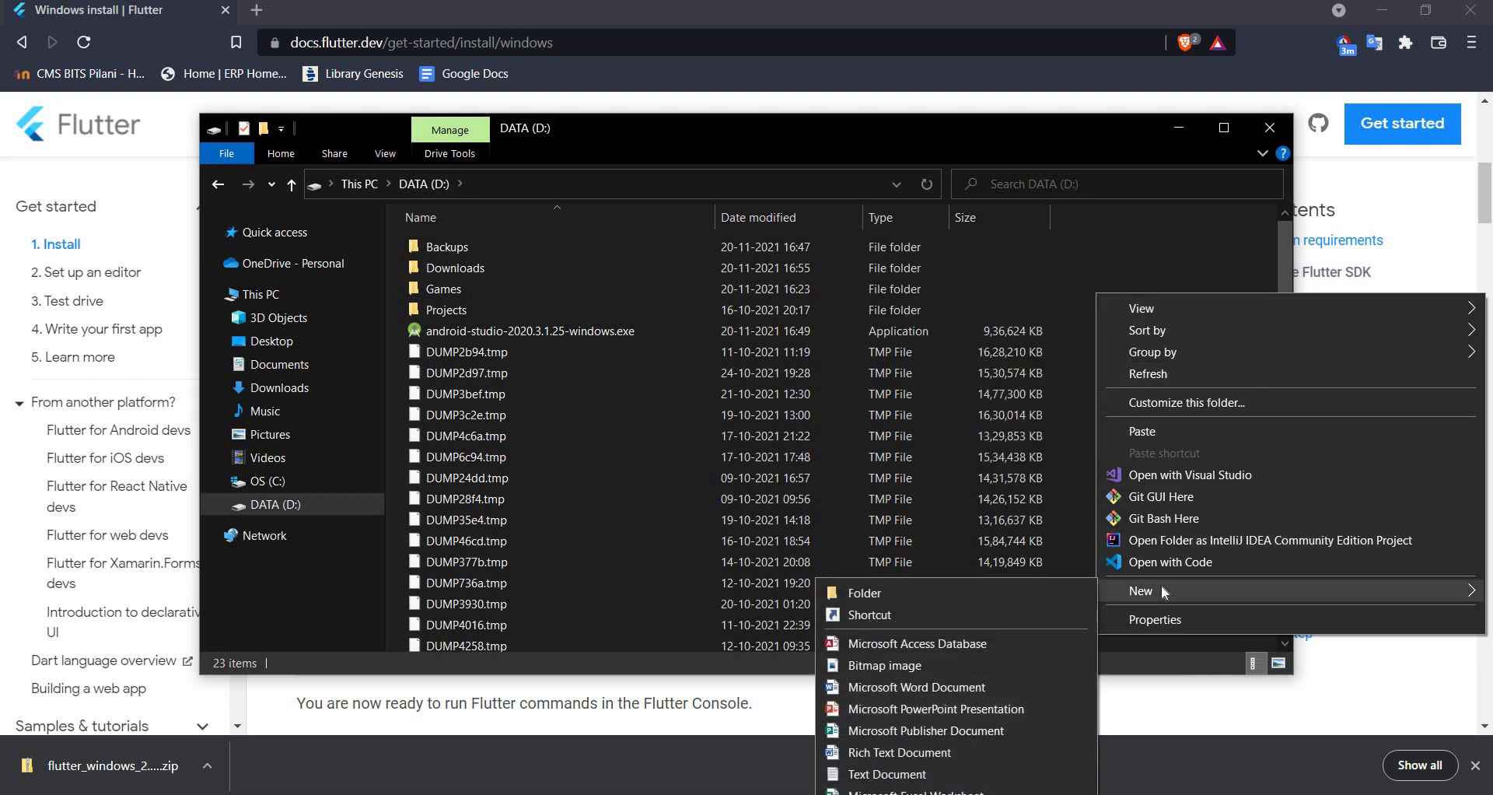
pyautogui.click(1023, 591)
pyautogui.write('dev')
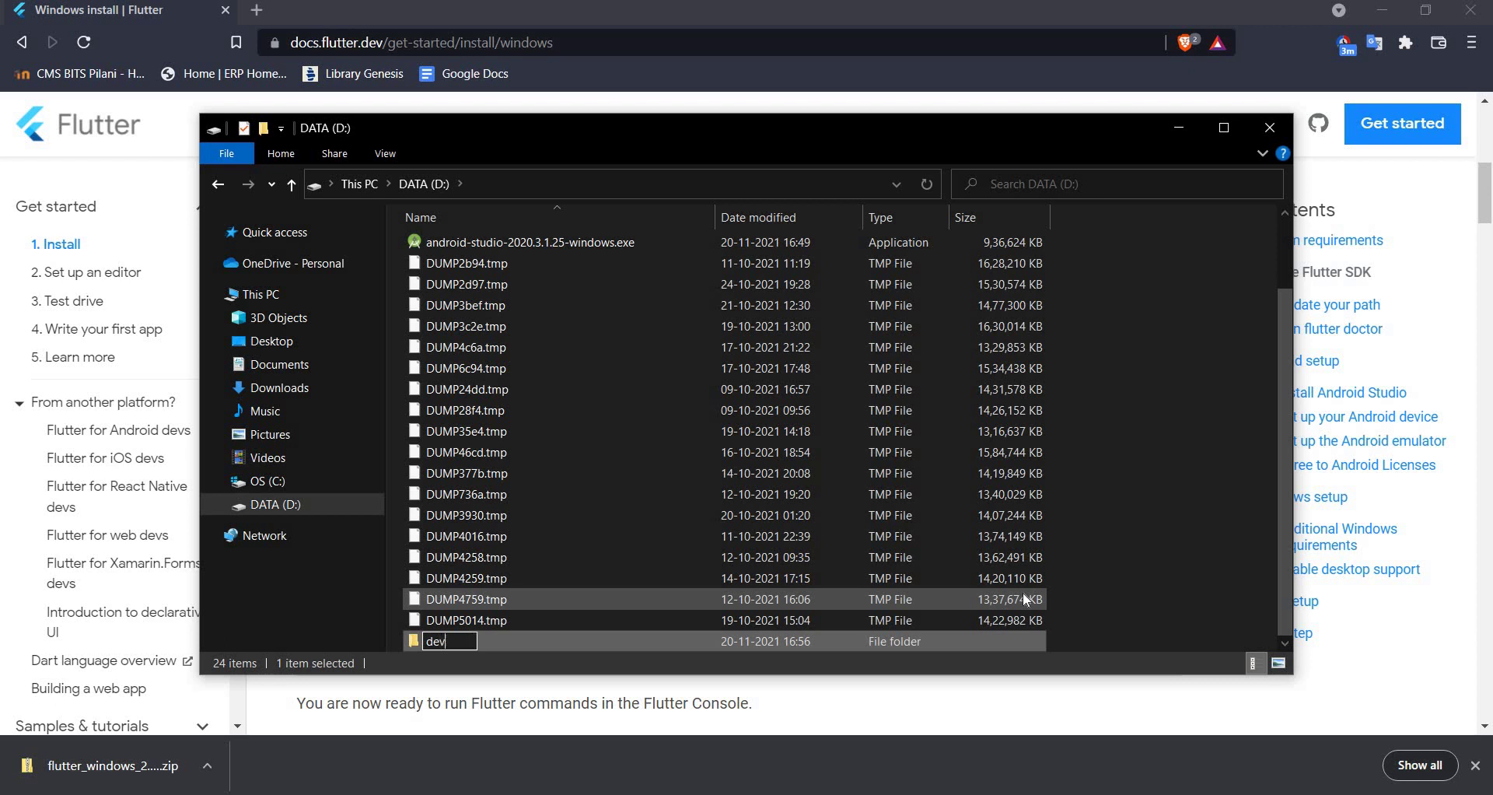
pyautogui.press('Return')
pyautogui.press('Return')
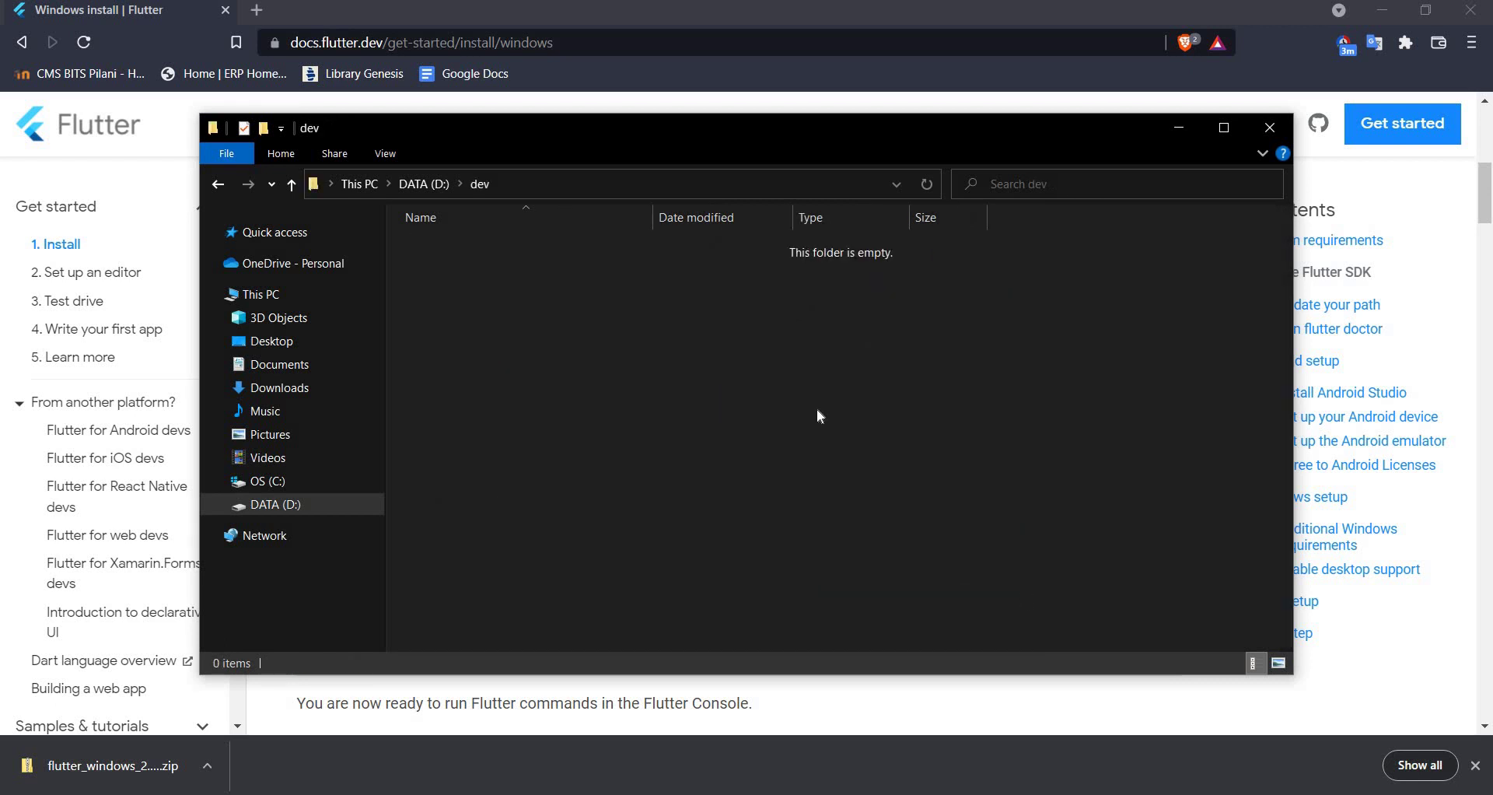
# Create a folder named sdks inside dev and paste the copied flutter folder into it.
pyautogui.rightClick(817, 409)
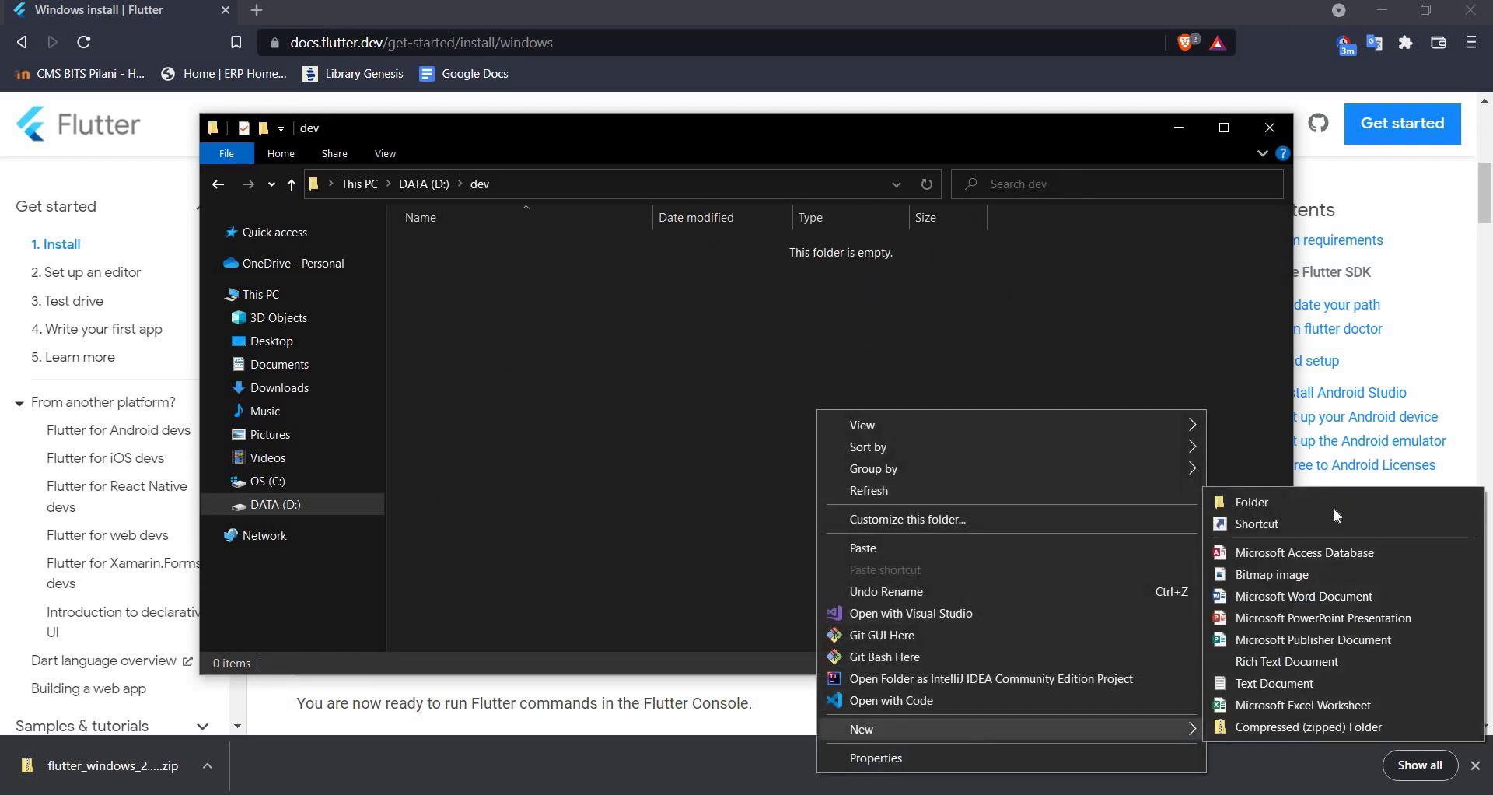
pyautogui.click(1334, 501)
pyautogui.write('sf')
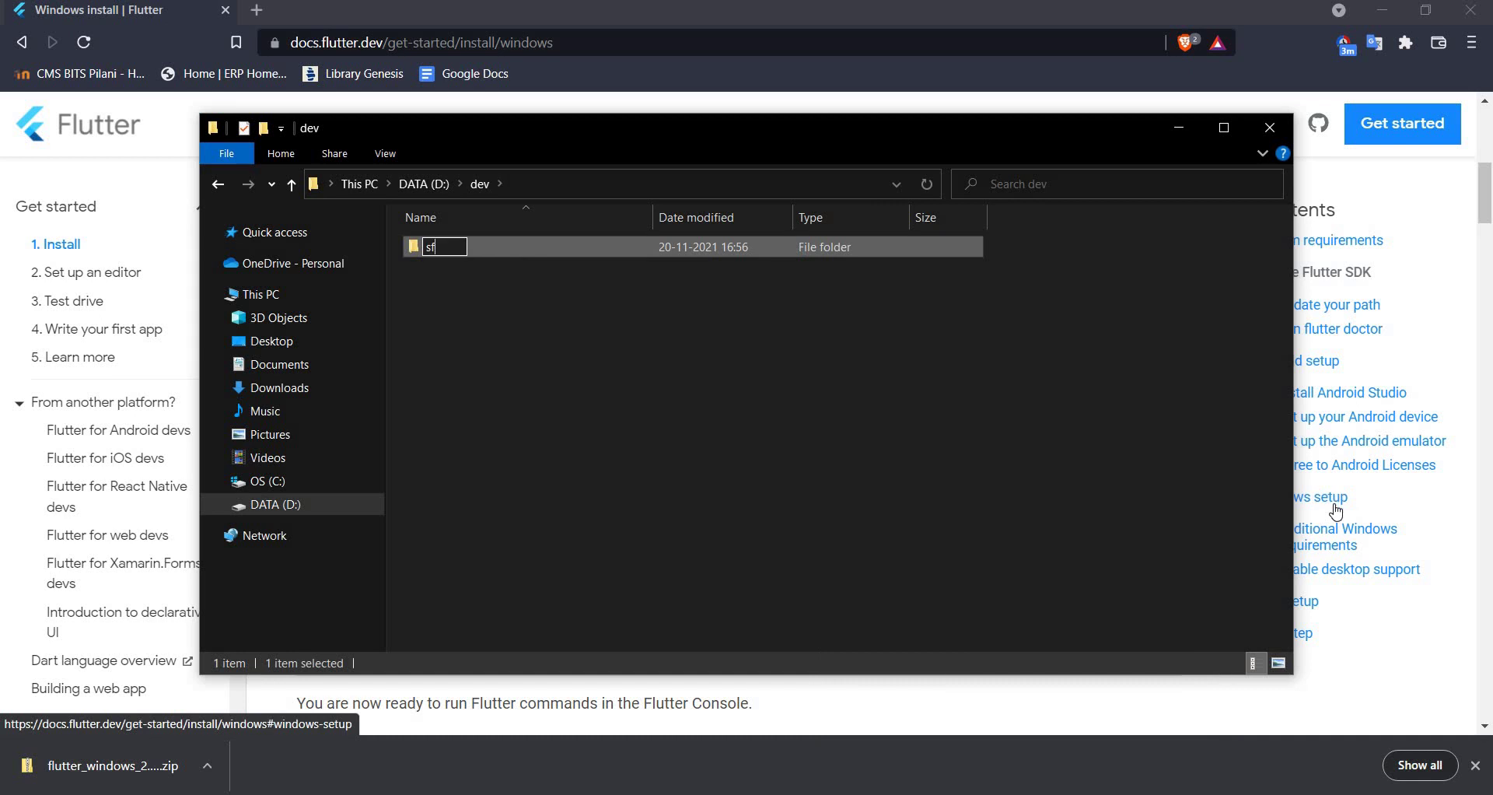
pyautogui.press('BackSpace')
pyautogui.write('dks')
pyautogui.press('Return')
pyautogui.press('Return')
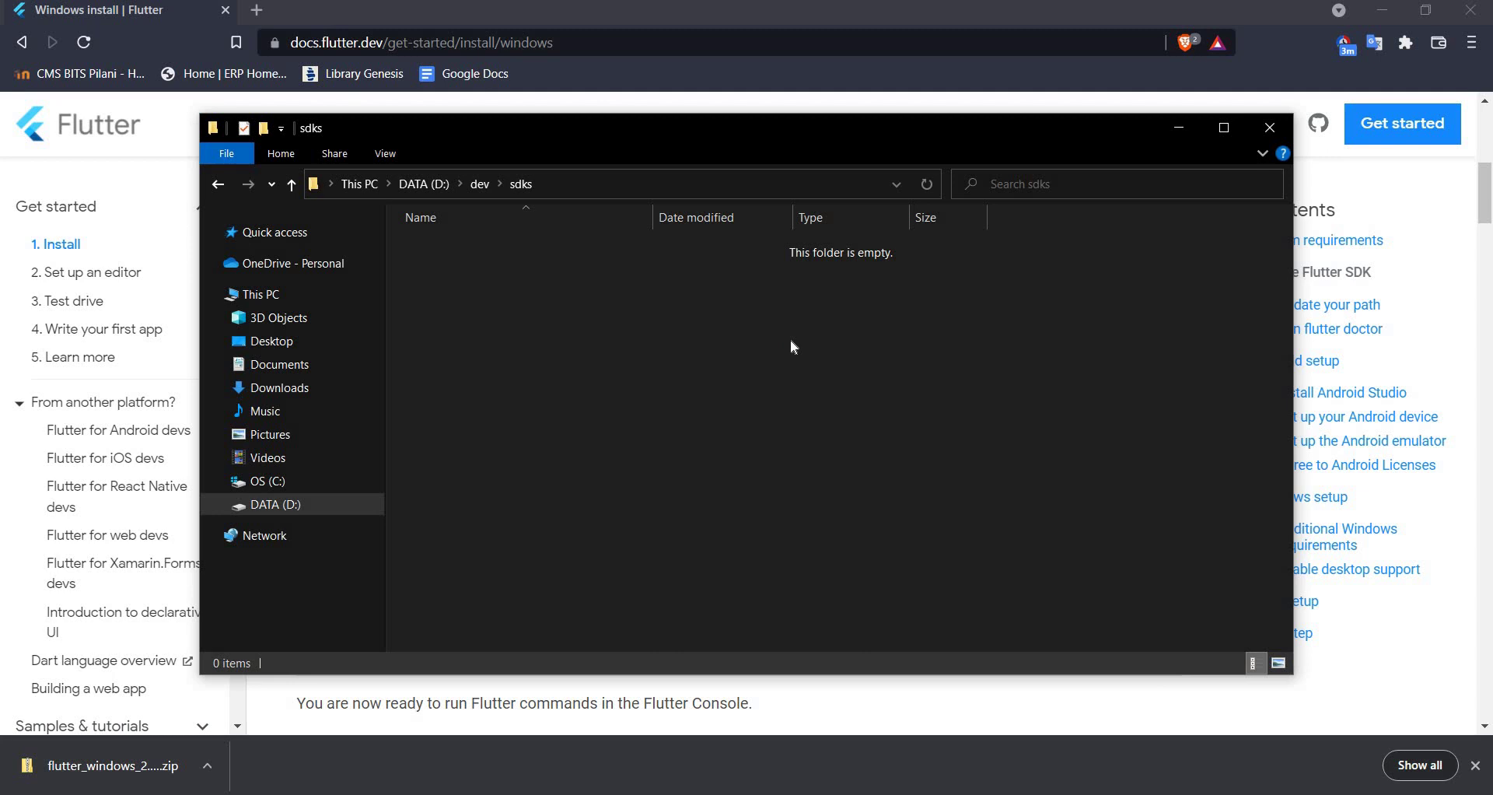
pyautogui.hotkey('ctrl', 'v')
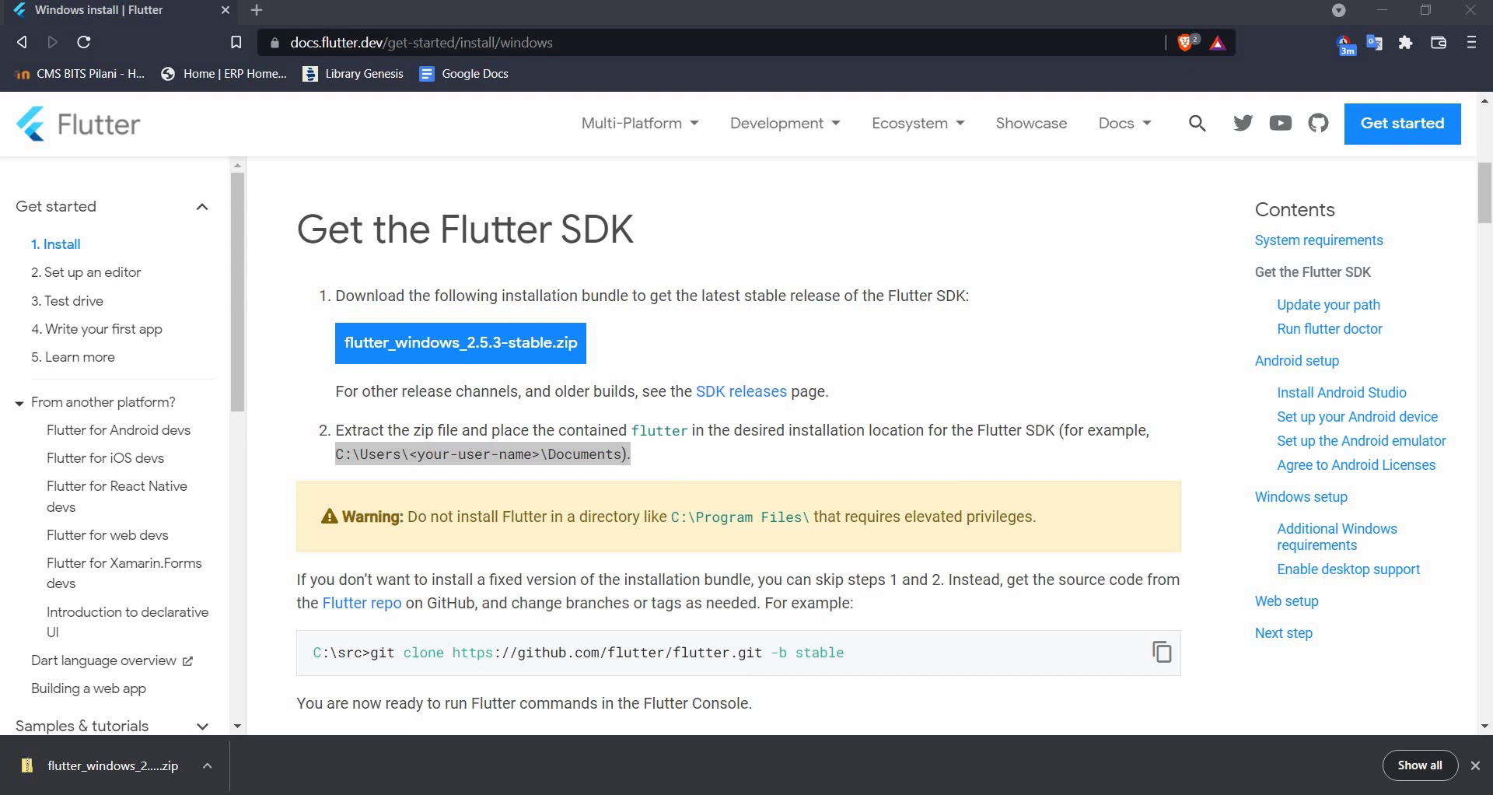
# Return to the sdks folder window, open the extracted flutter folder and look through its contents.
pyautogui.click(529, 591)
pyautogui.hotkey('alt', 'Tab')
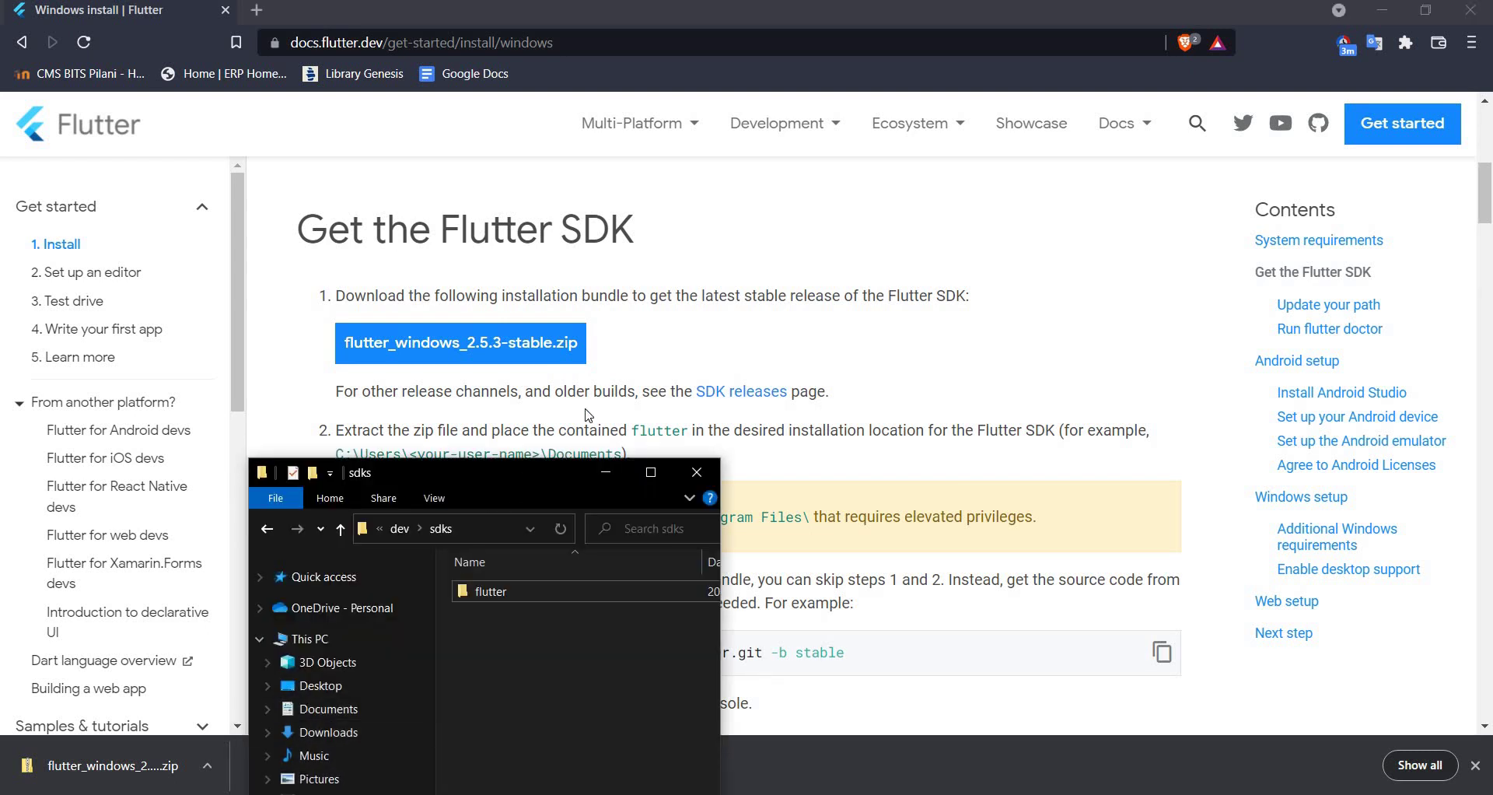
pyautogui.moveTo(889, 383); pyautogui.dragTo(1297, 354)
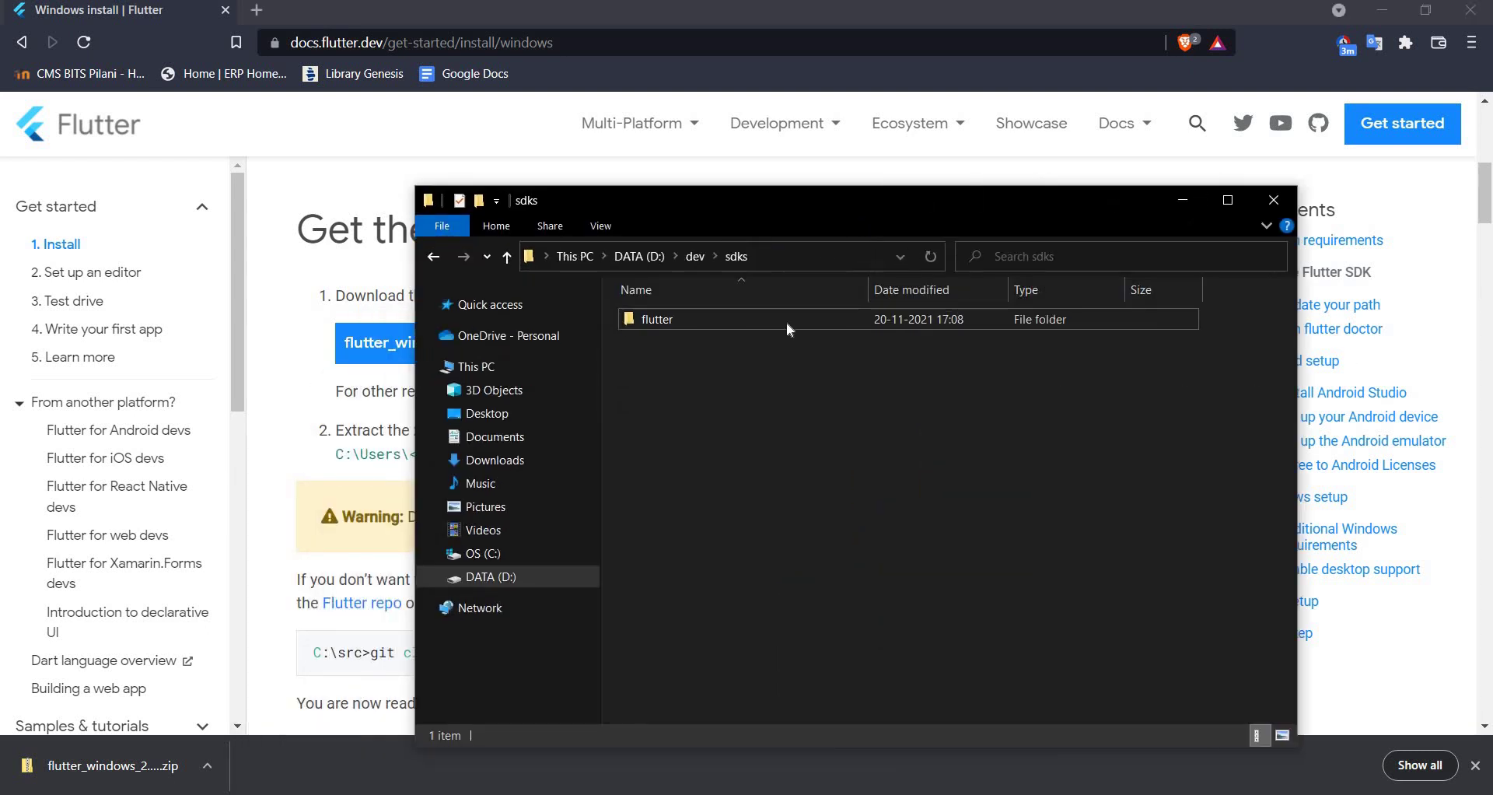
pyautogui.doubleClick(667, 321)
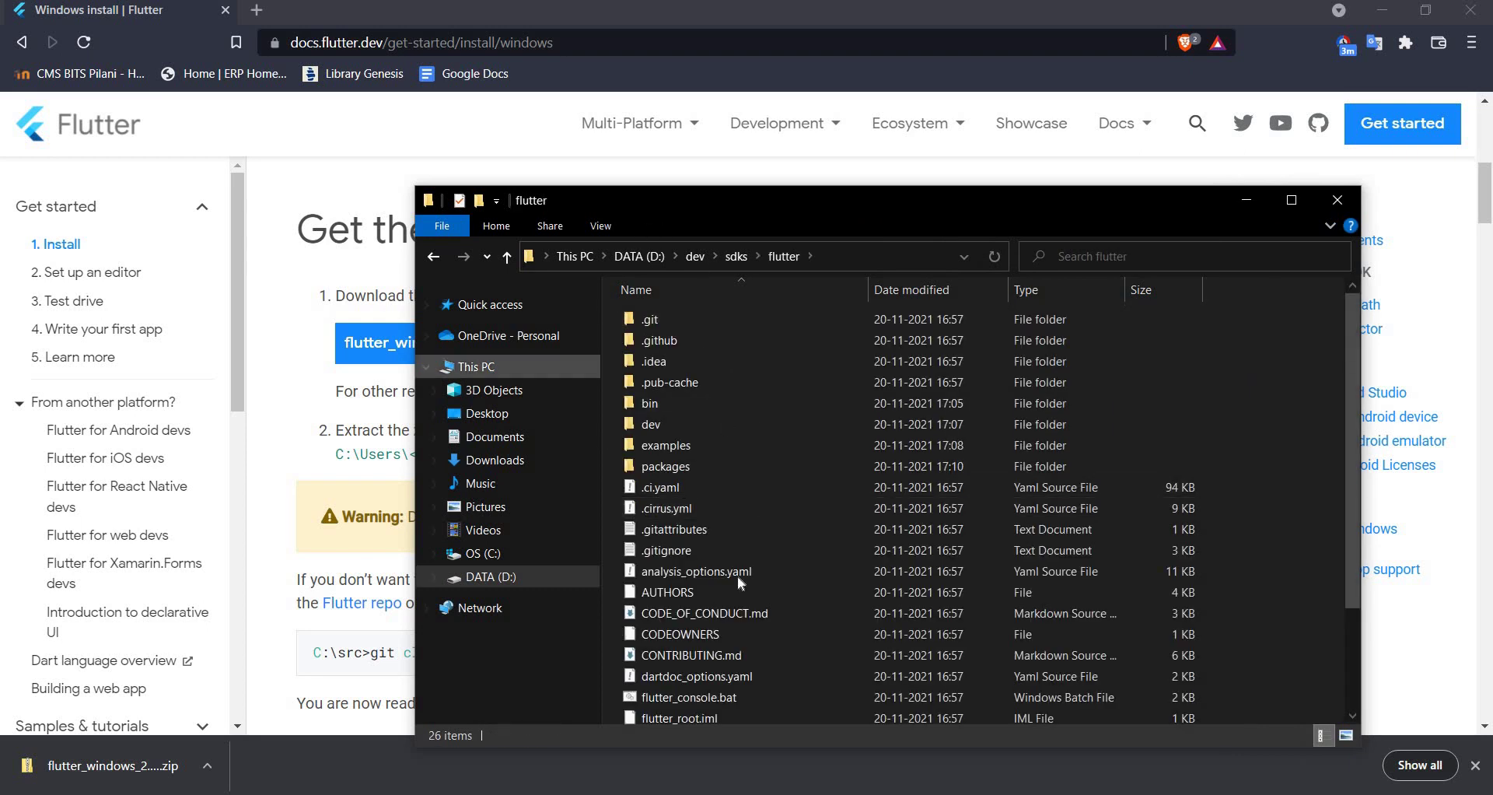
pyautogui.scroll(-2, 724, 589)
pyautogui.scroll(2, 725, 589)
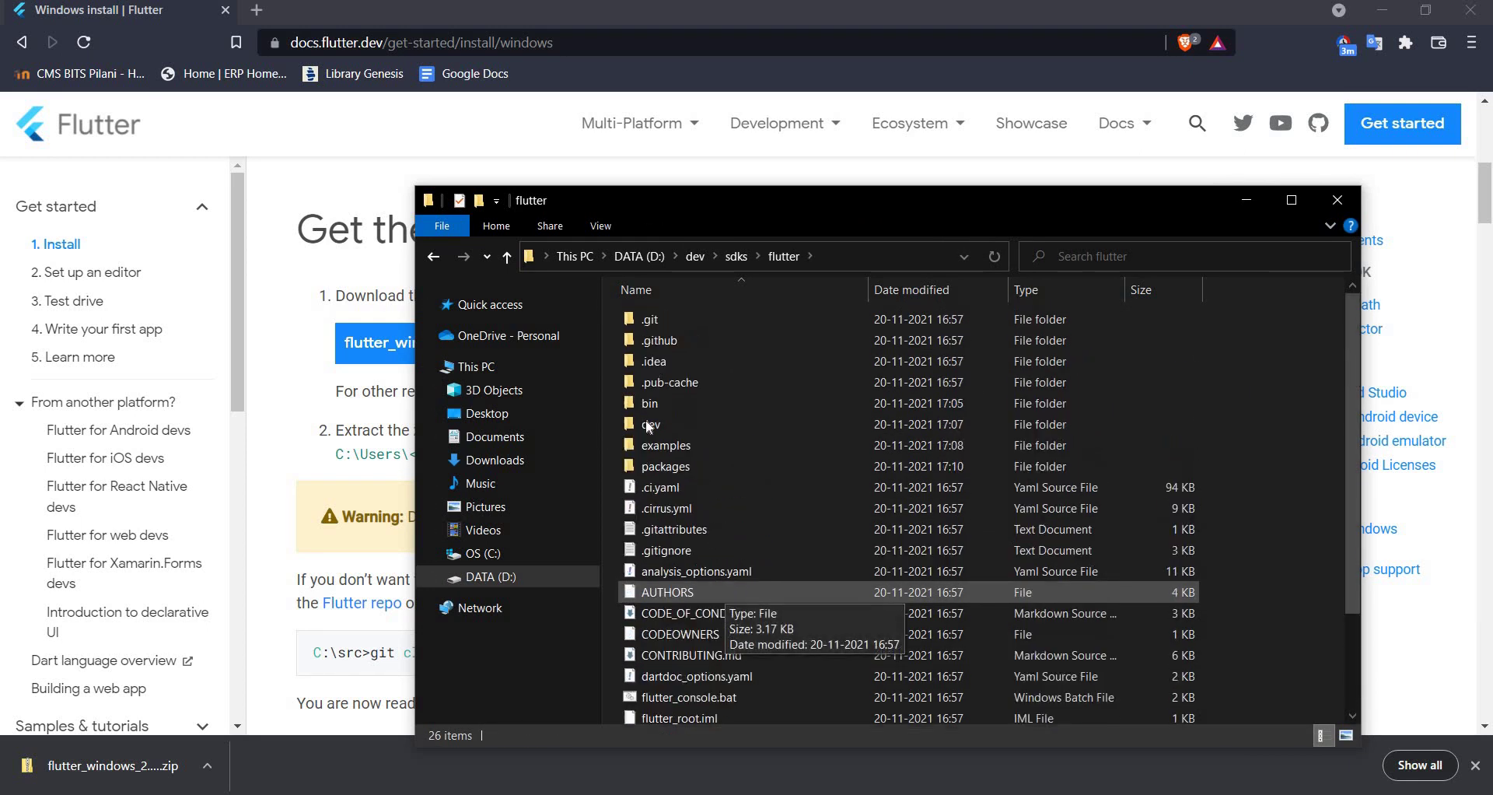
pyautogui.moveTo(666, 404)
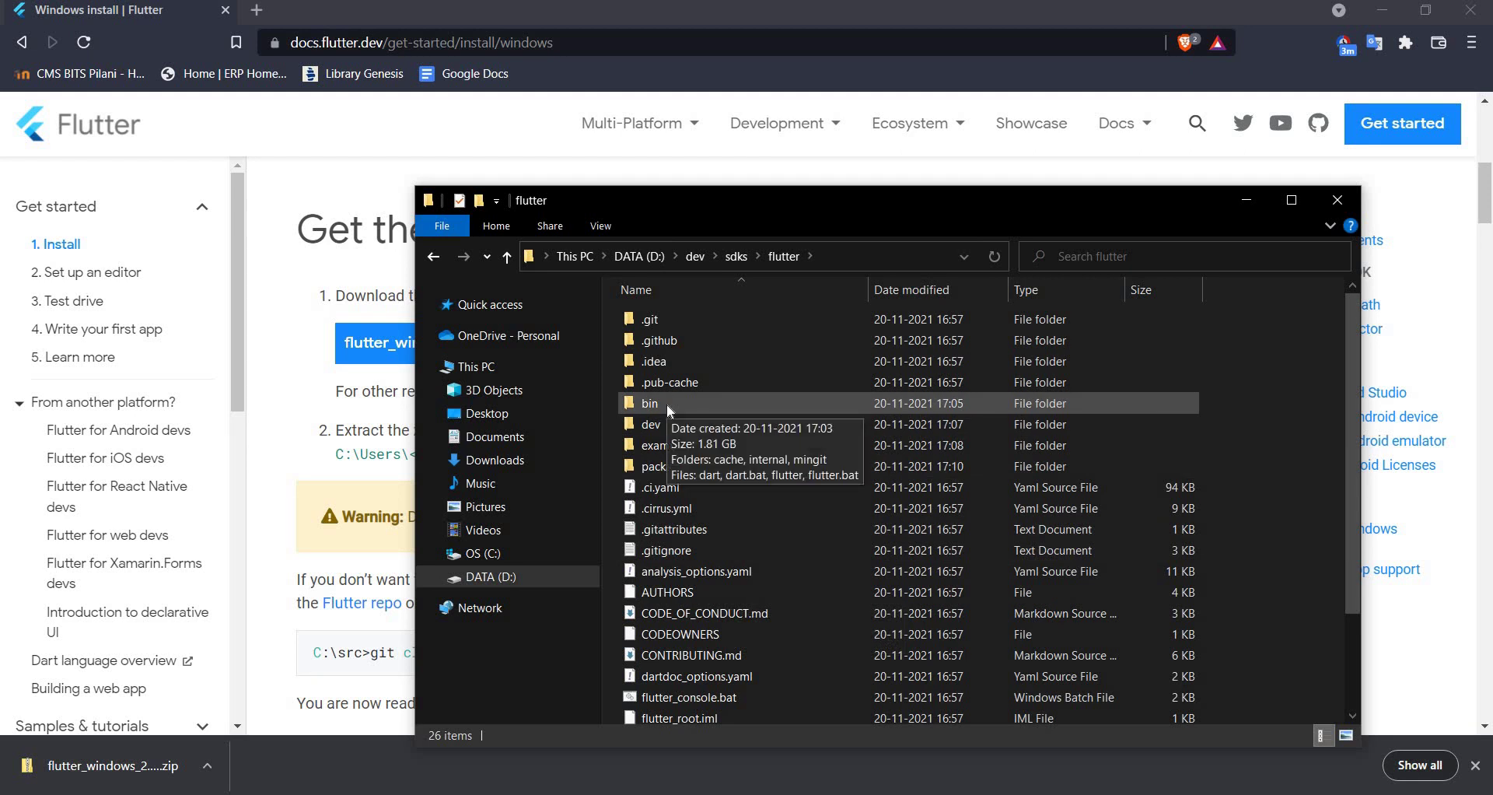
# Open the bin folder inside the flutter folder and copy its full path, D:\dev\sdks\flutter\bin.
pyautogui.doubleClick(666, 403)
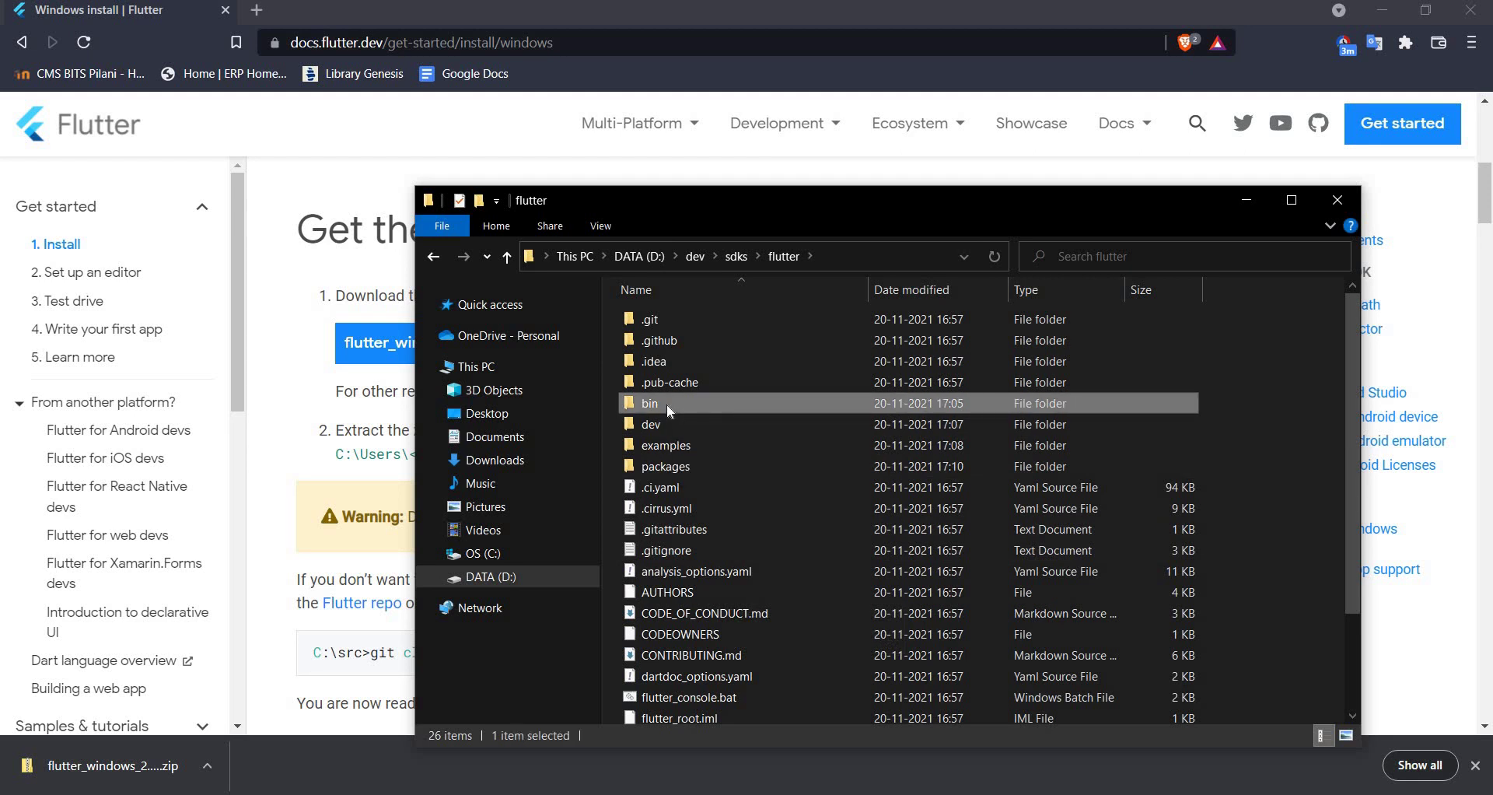
pyautogui.click(887, 249)
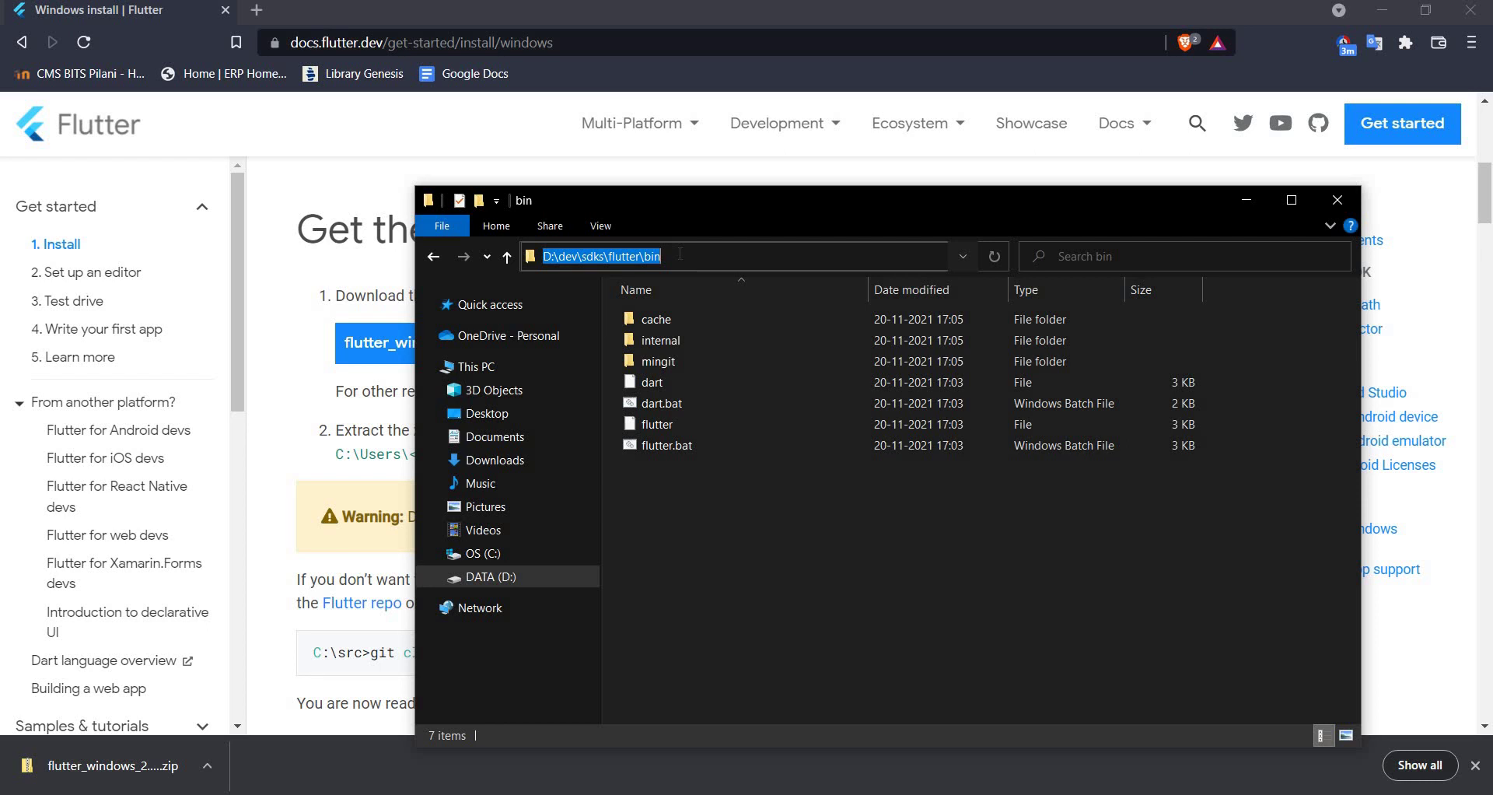
pyautogui.press('End')
pyautogui.moveTo(640, 256); pyautogui.dragTo(542, 256)
pyautogui.rightClick(590, 254)
pyautogui.click(641, 311)
pyautogui.press('Escape')
pyautogui.press('Tab')
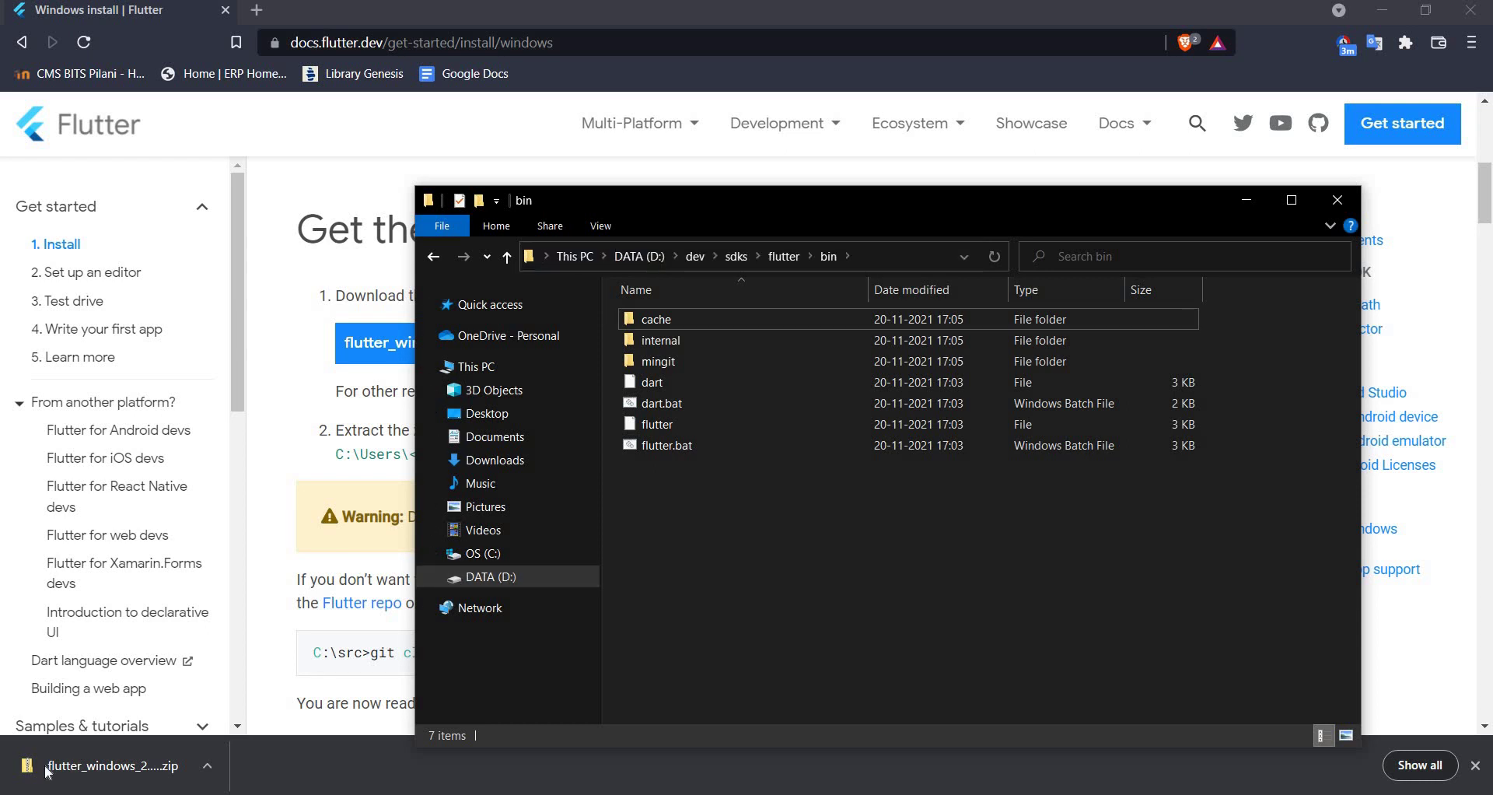
# Search Windows for the account's environment variables settings and open the user Path variable for editing.
pyautogui.press('super')
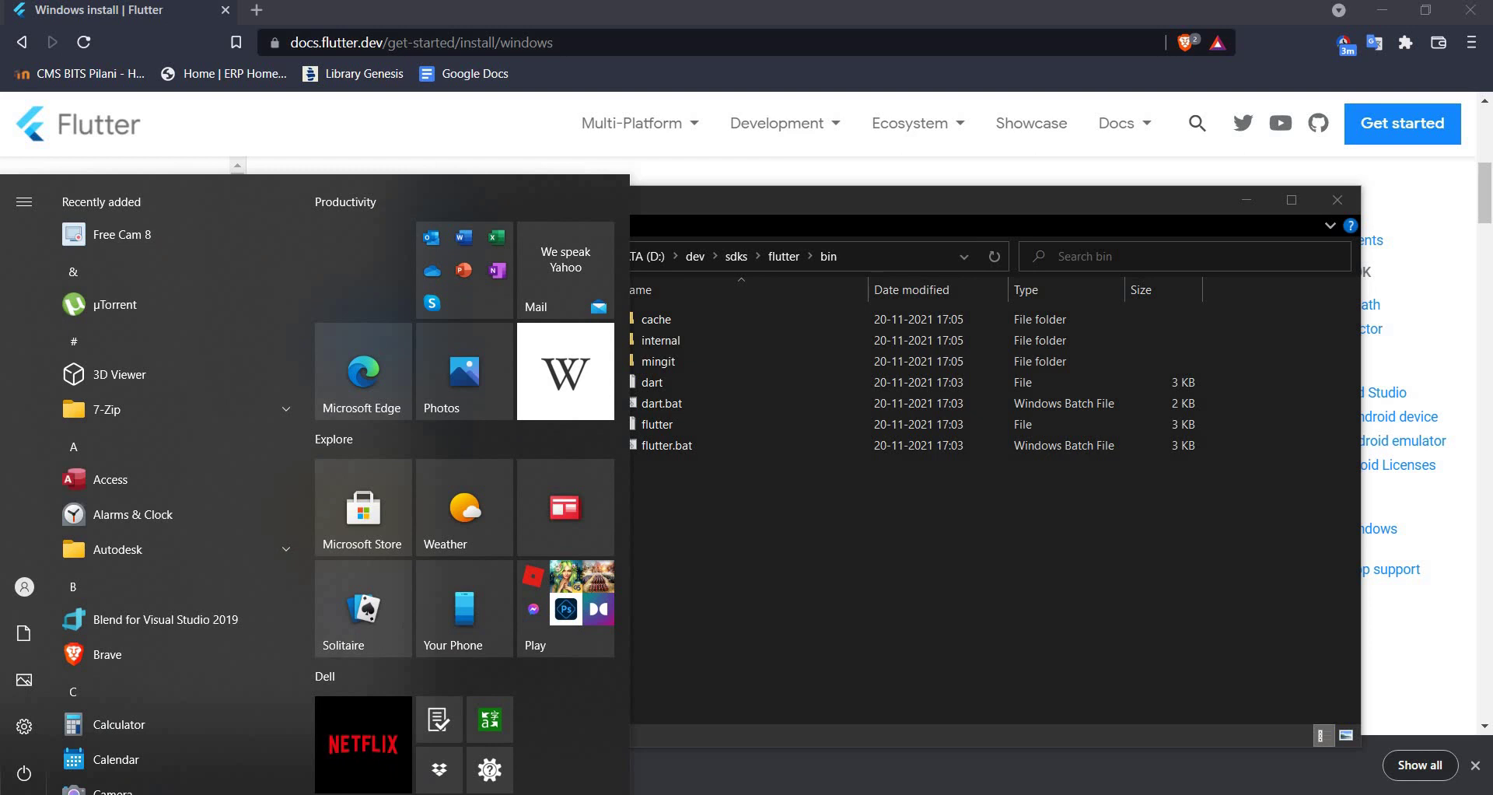
pyautogui.write('edit en')
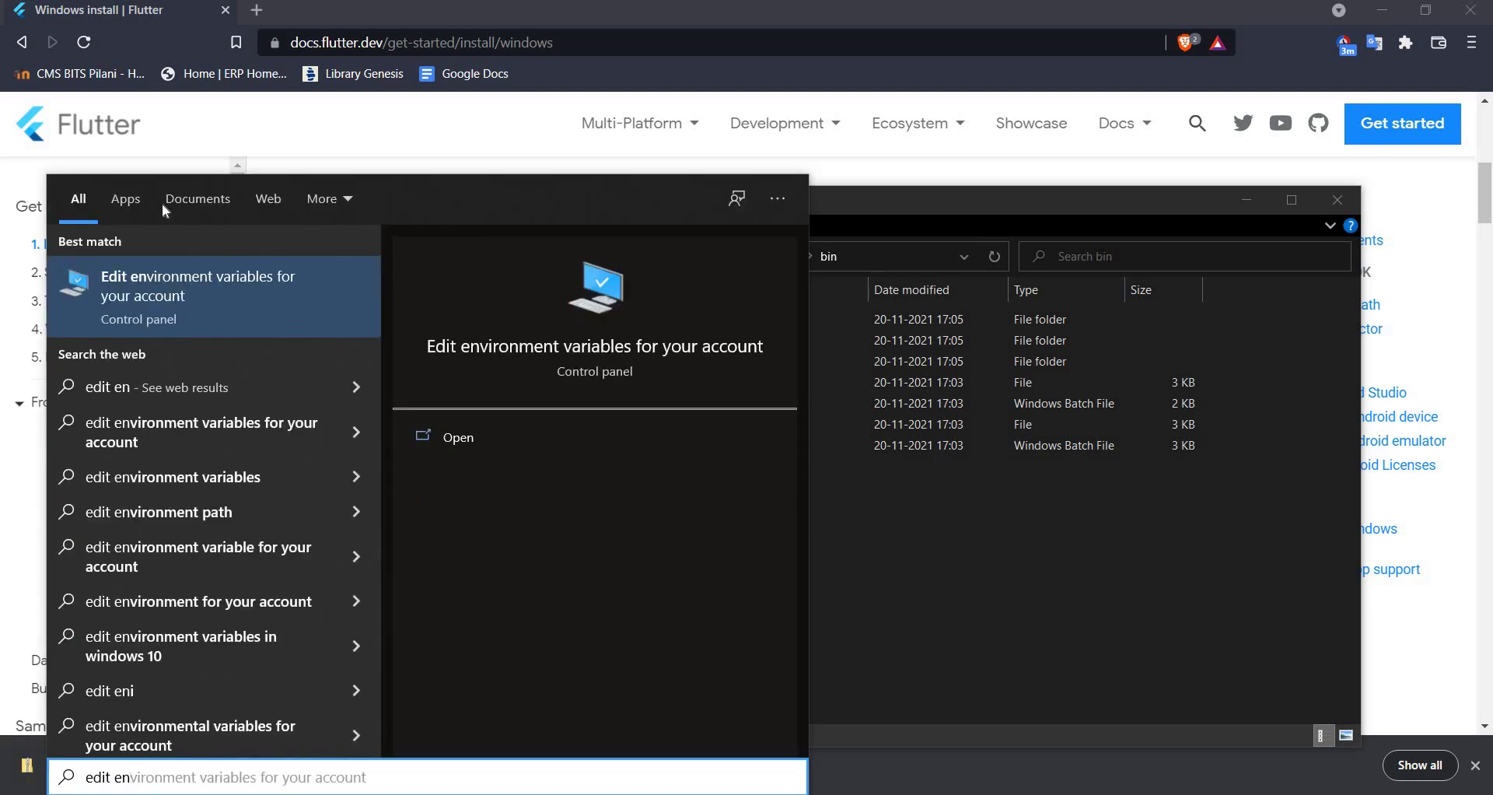
pyautogui.click(186, 304)
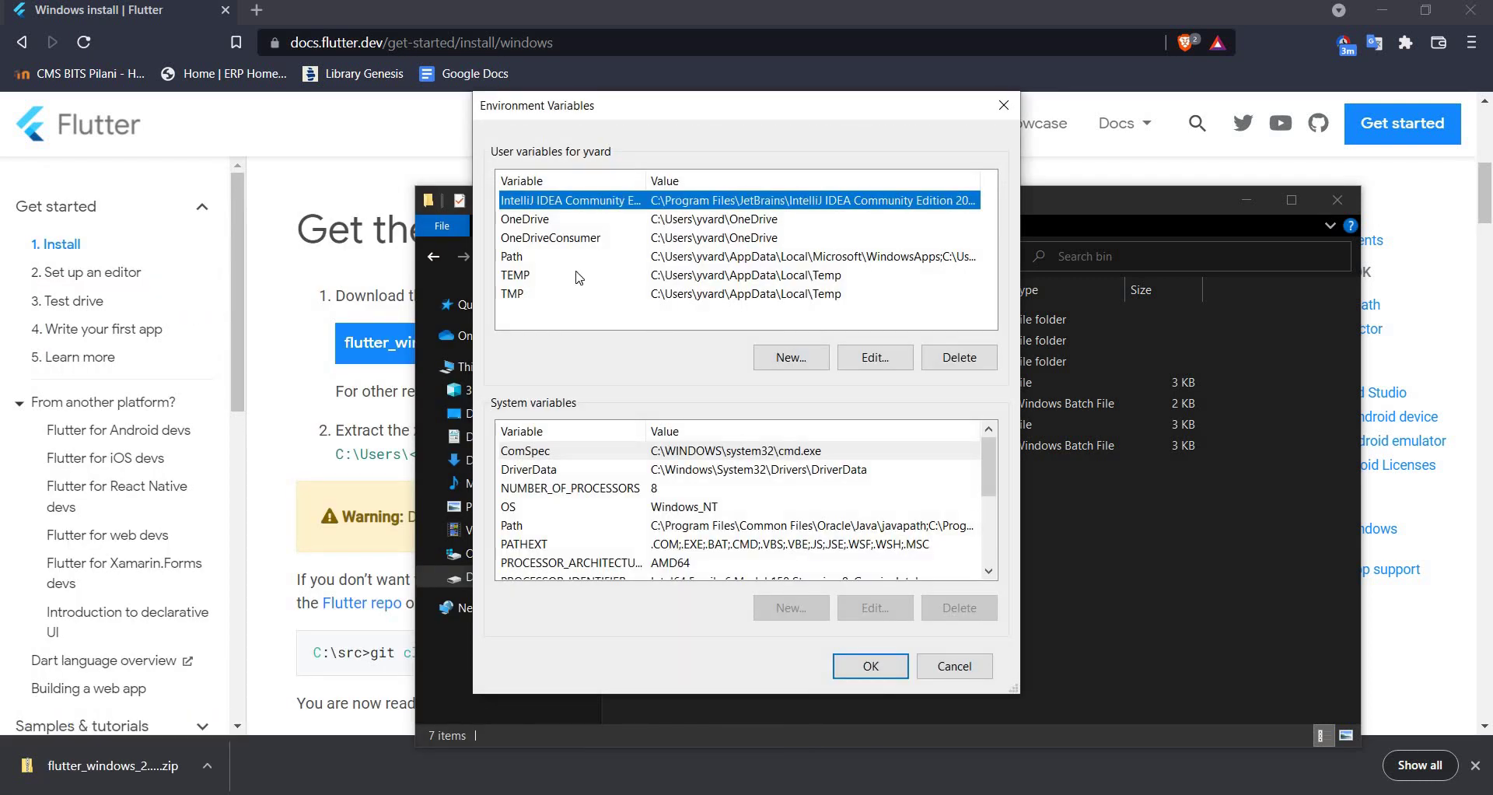
pyautogui.click(519, 267)
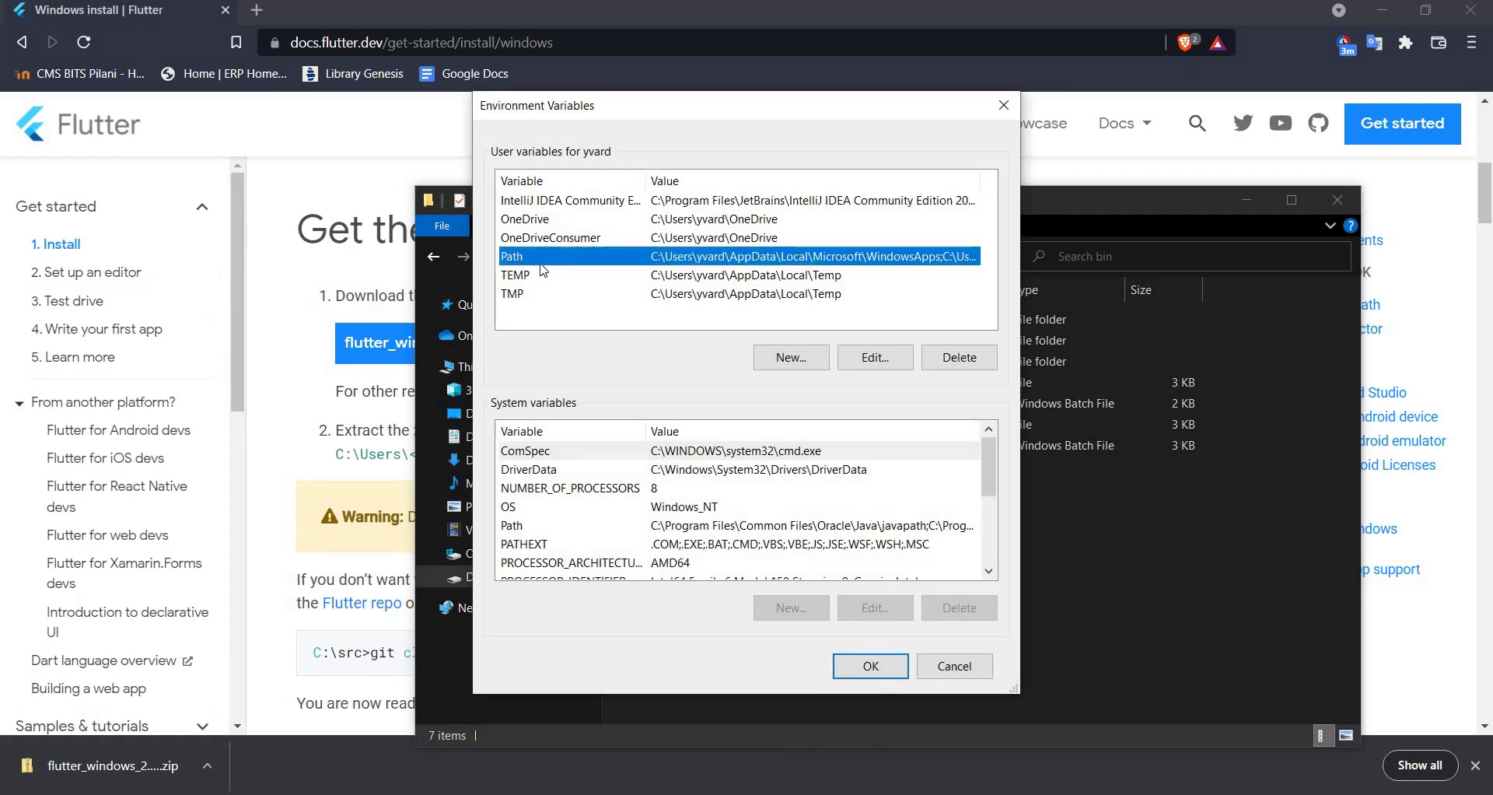
pyautogui.click(875, 357)
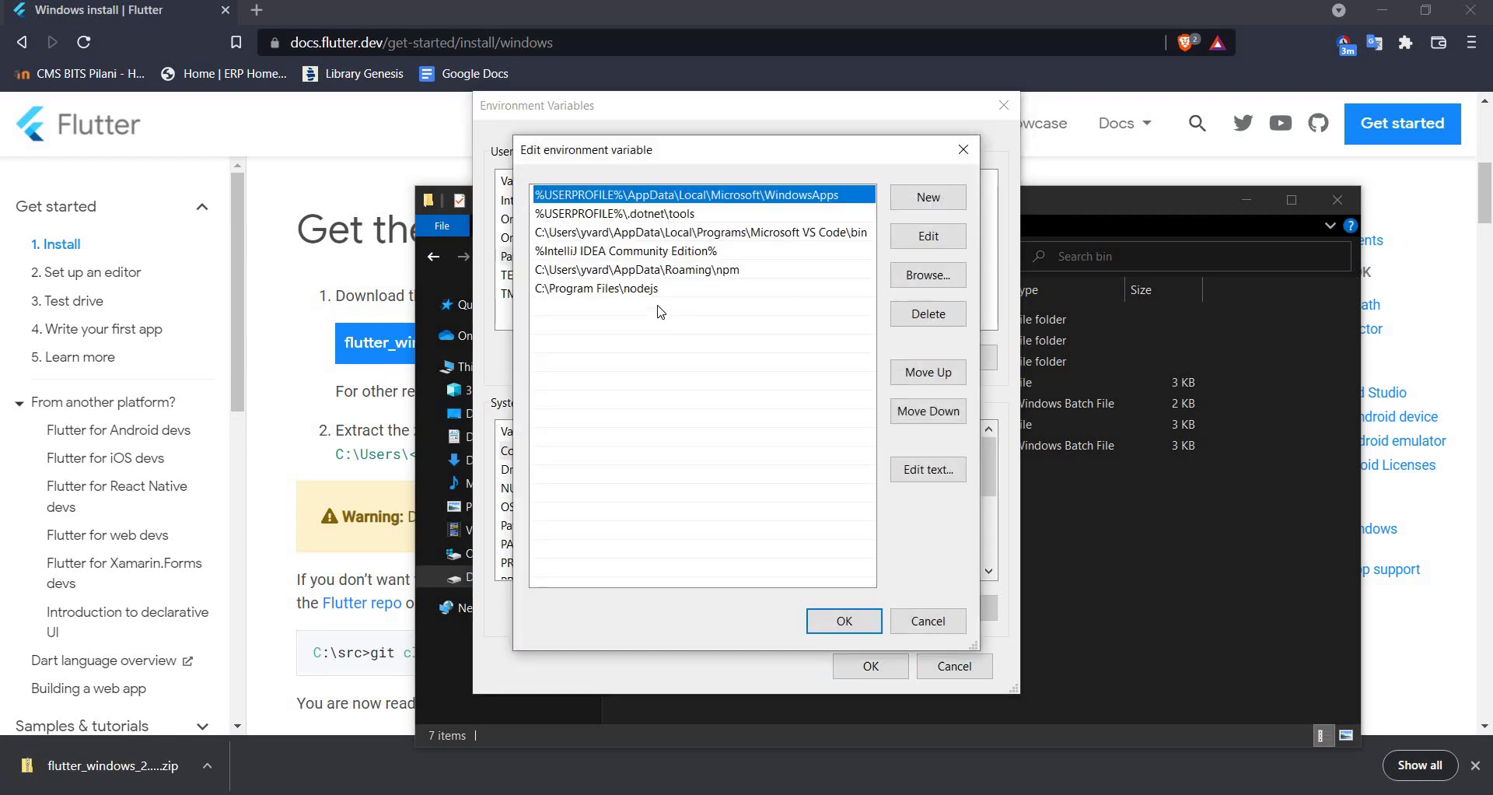
# Add D:\dev\sdks\flutter\bin as a new Path entry, save the changes, and close the bin folder window and the browser's download bar.
pyautogui.doubleClick(660, 308)
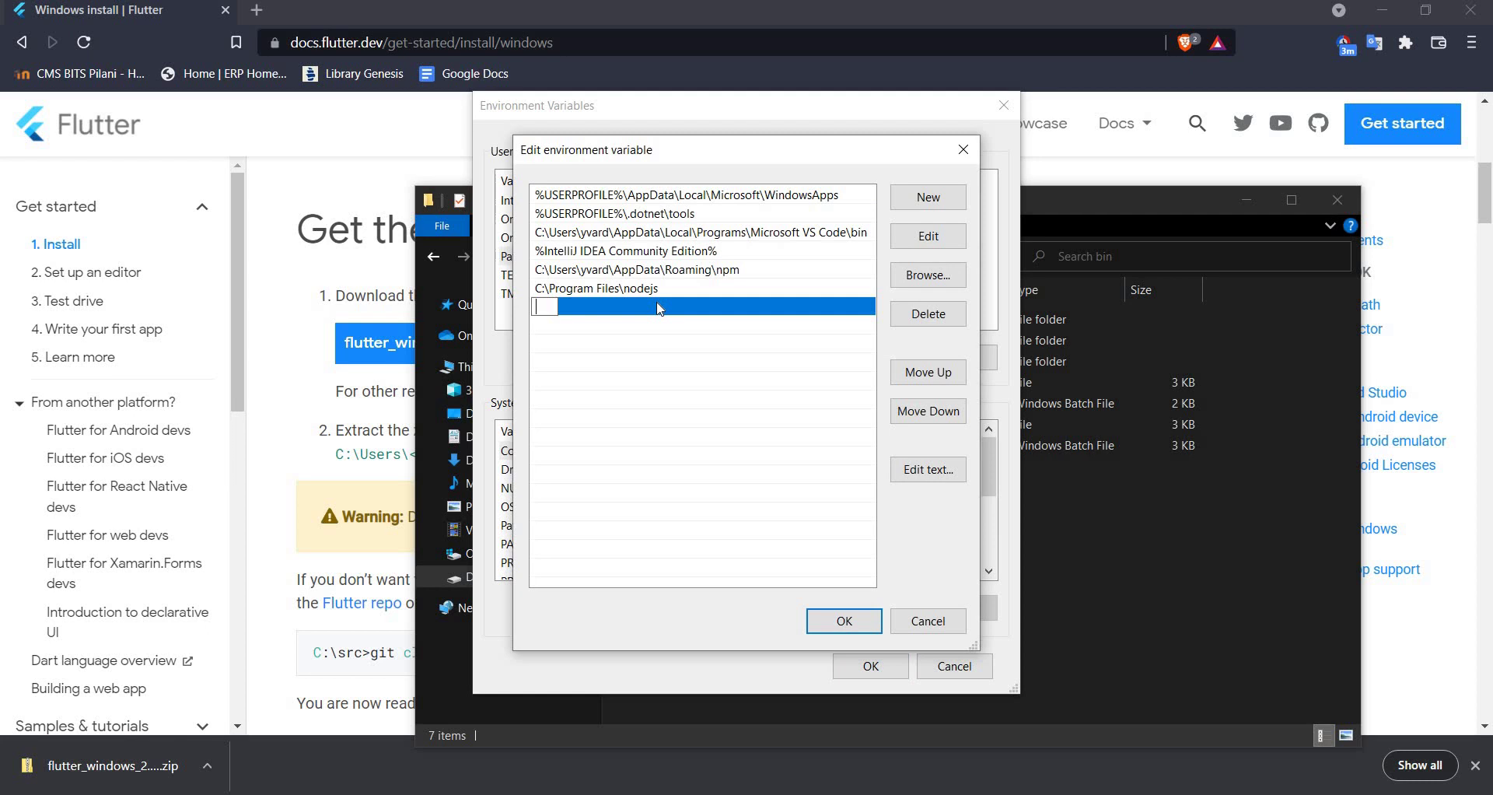
pyautogui.hotkey('ctrl', 'v')
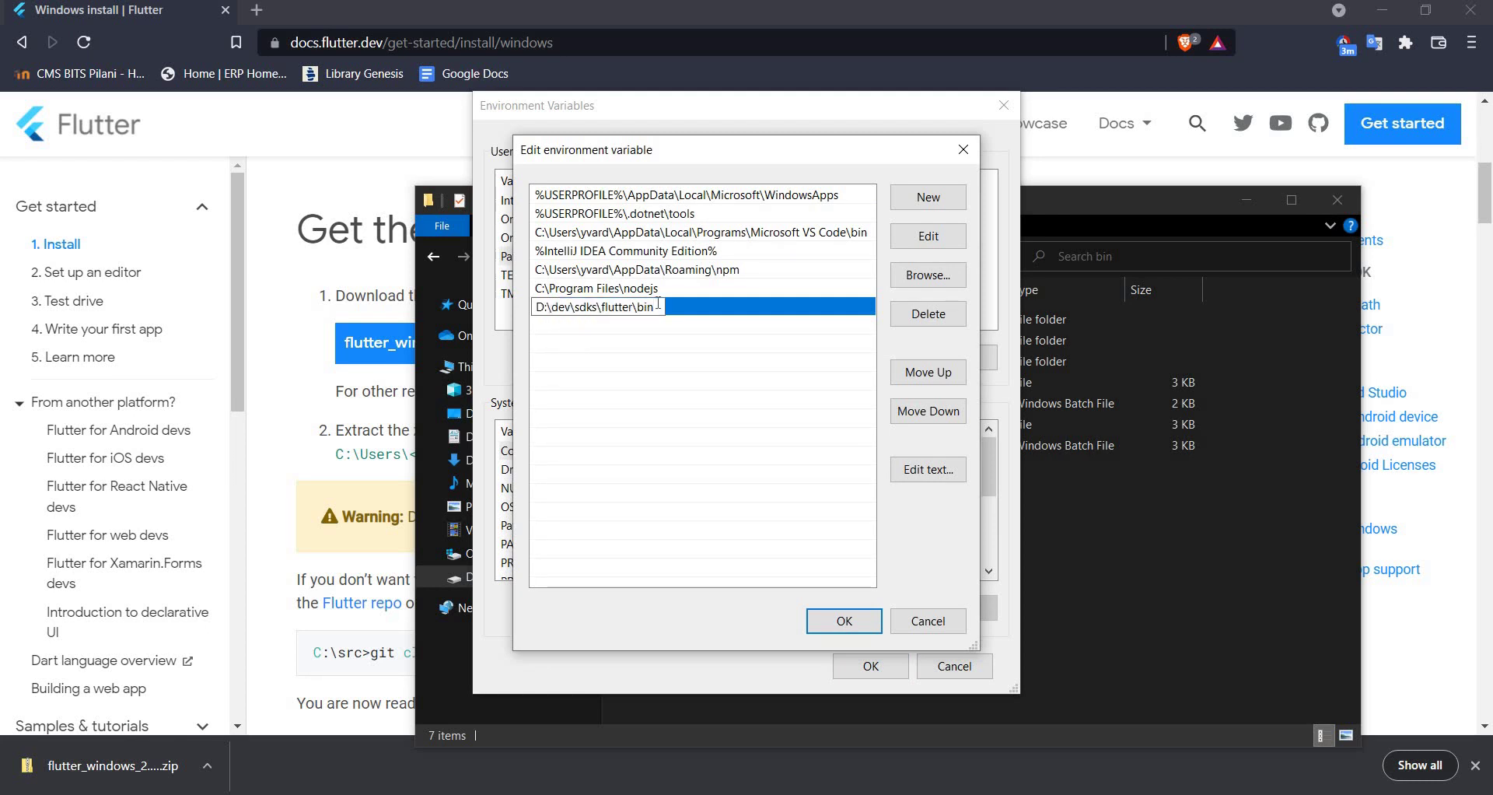
pyautogui.click(715, 430)
pyautogui.click(864, 622)
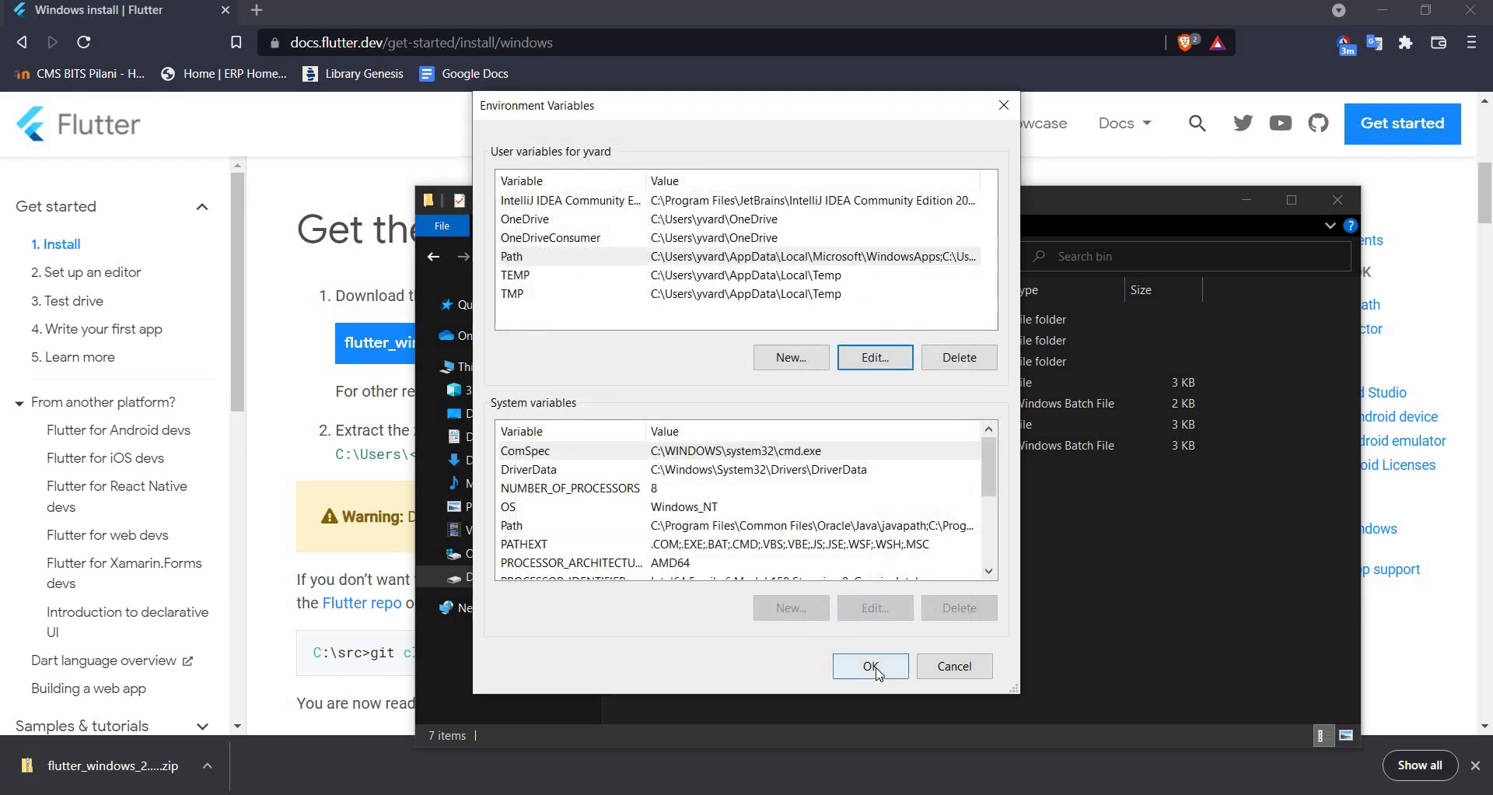
pyautogui.click(870, 666)
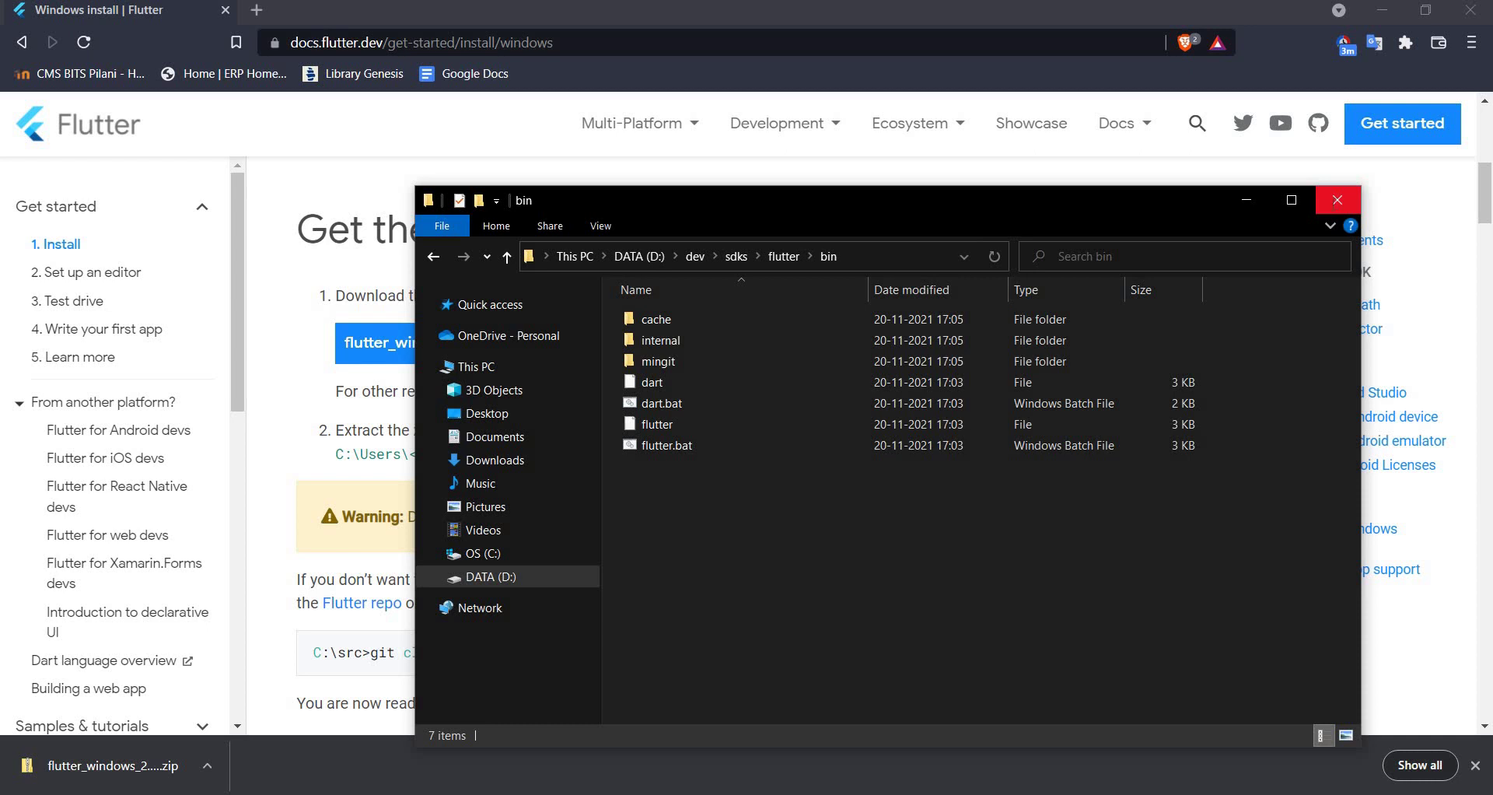
pyautogui.click(1338, 204)
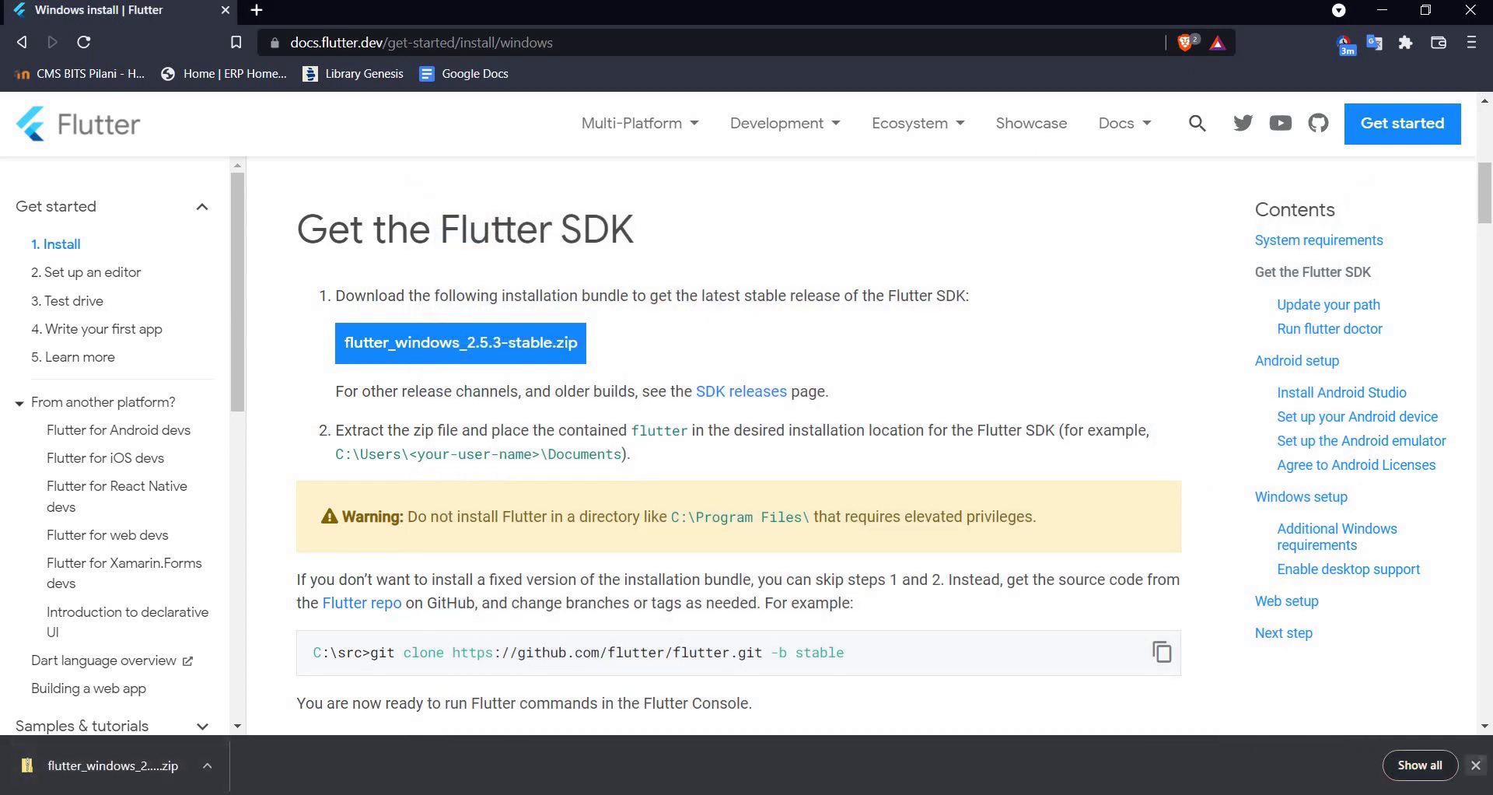
pyautogui.click(1477, 765)
# Open Command Prompt and run the flutter command.
pyautogui.press('super')
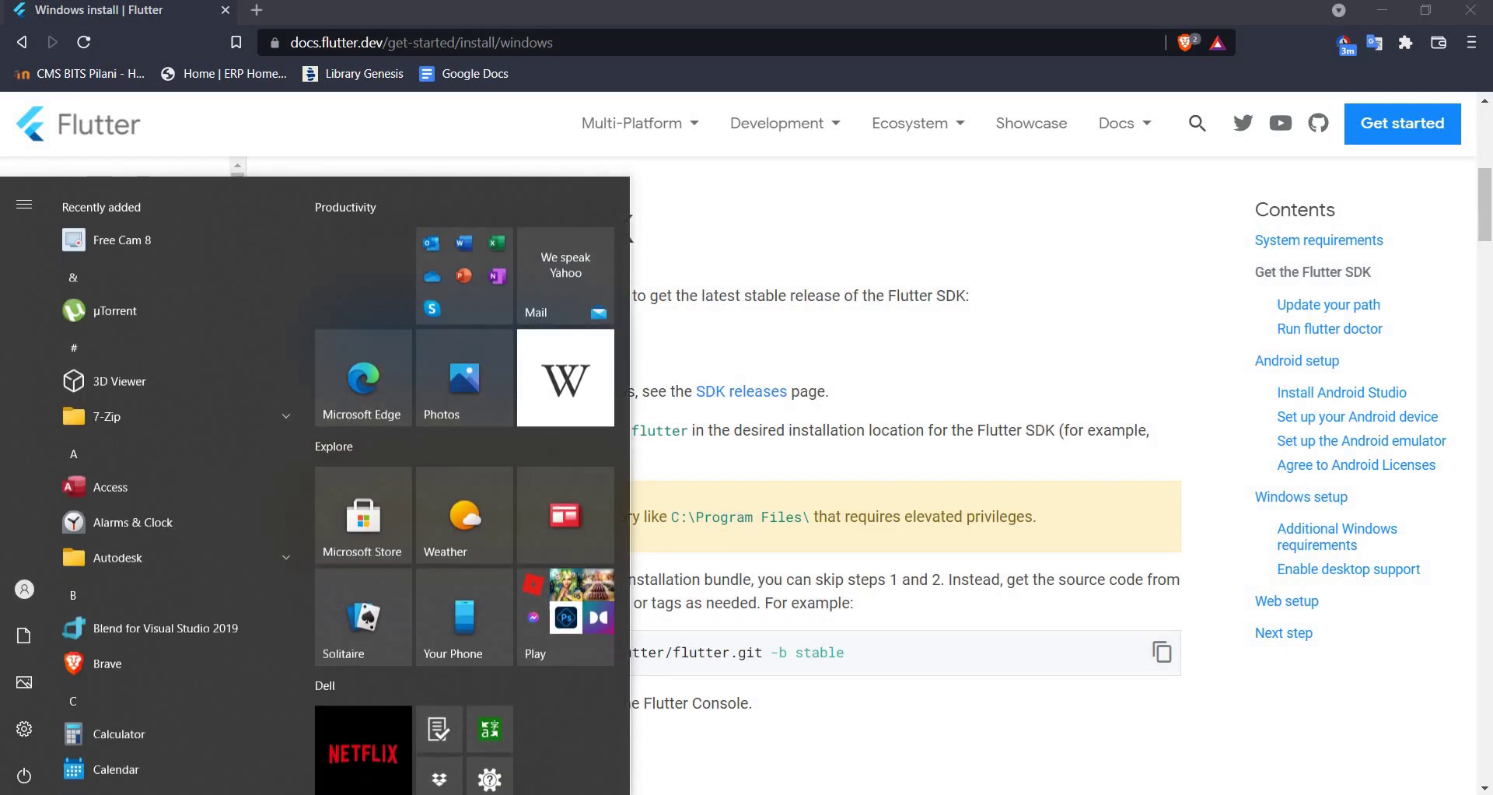
pyautogui.write('com')
pyautogui.press('Return')
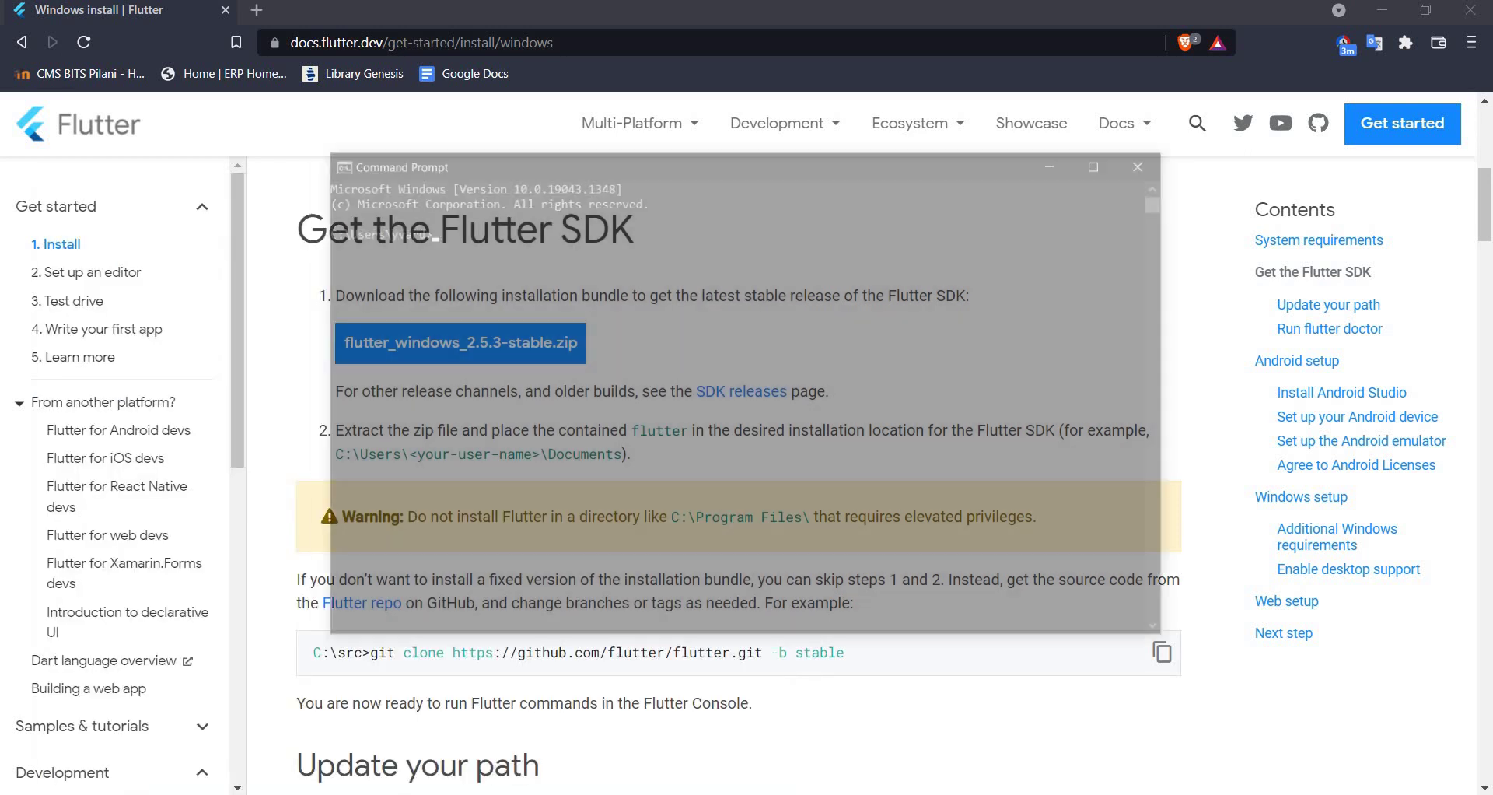
pyautogui.write('flut')
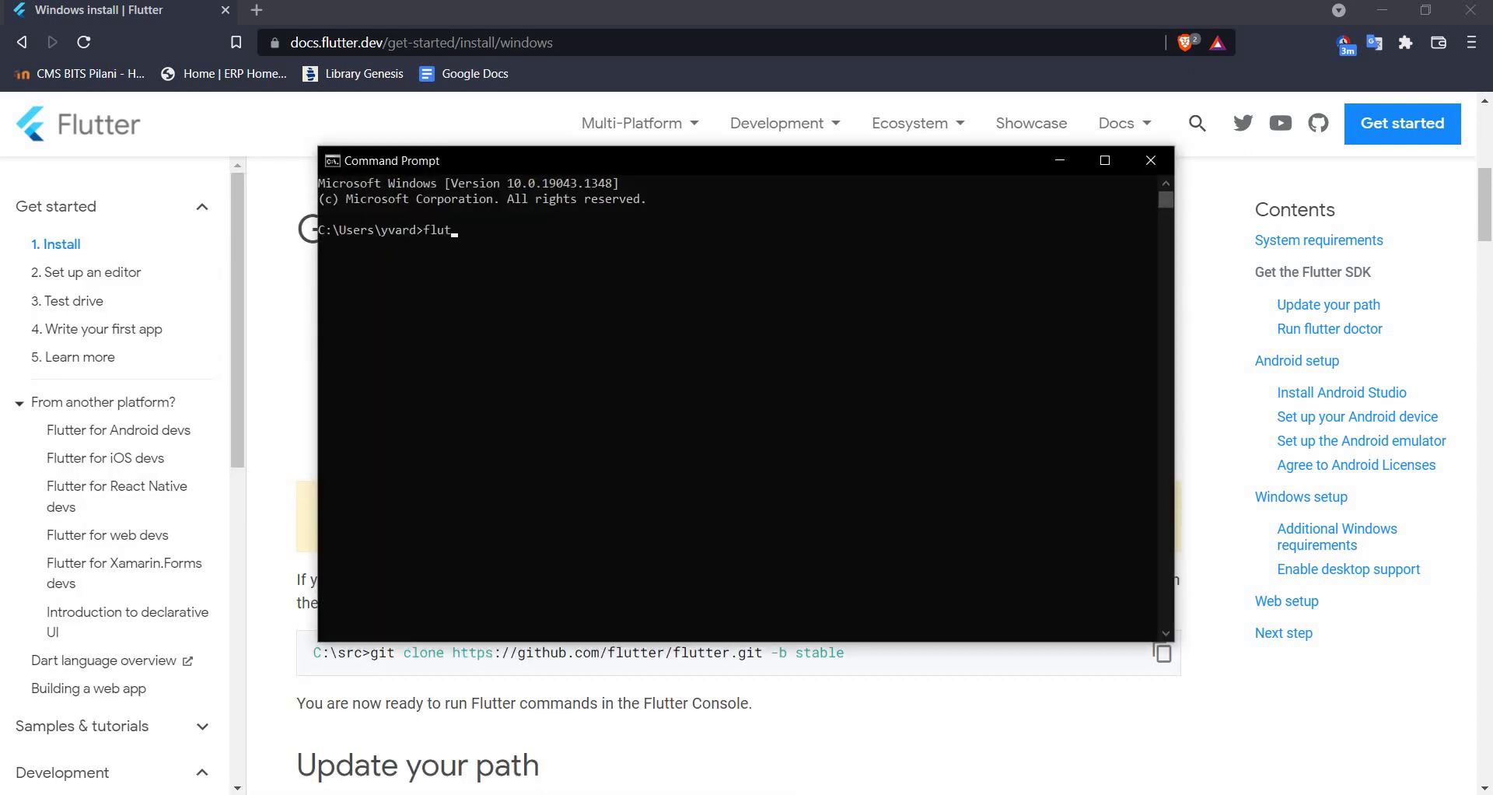
pyautogui.write('ter')
pyautogui.press('Return')
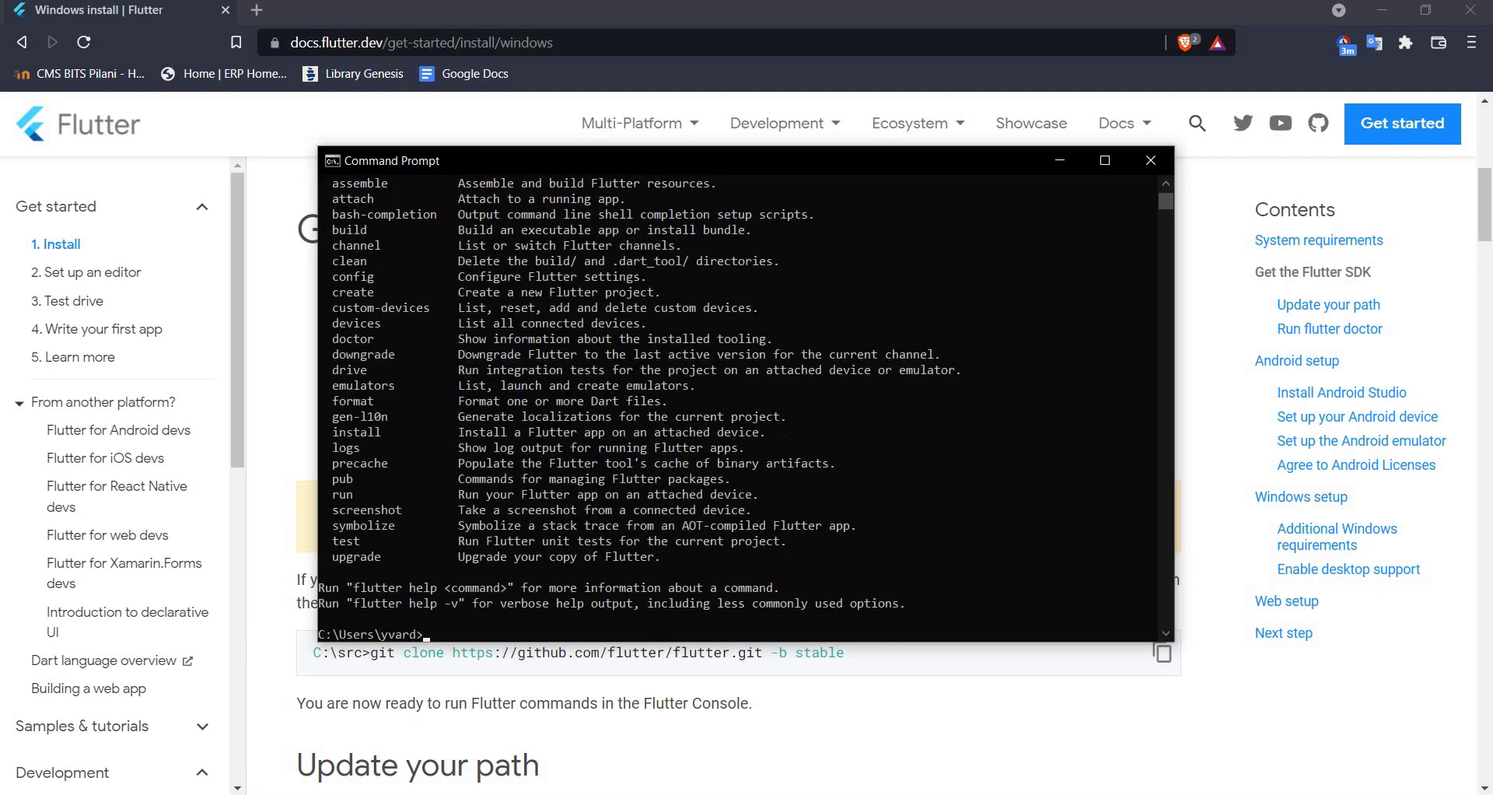
# Maximize the Command Prompt window and look through the flutter usage output.
pyautogui.scroll(9, 573, 542)
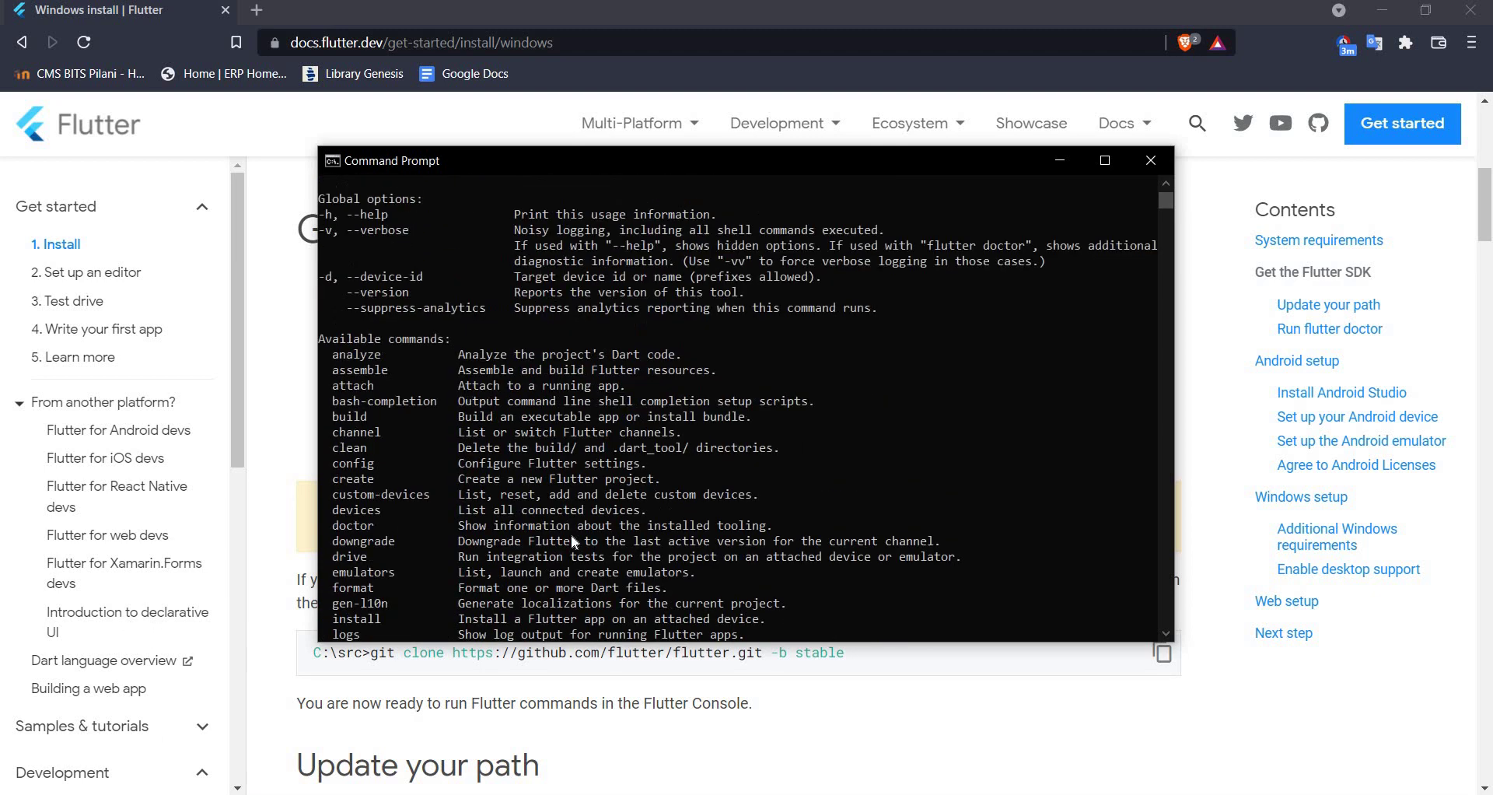
pyautogui.click(1104, 160)
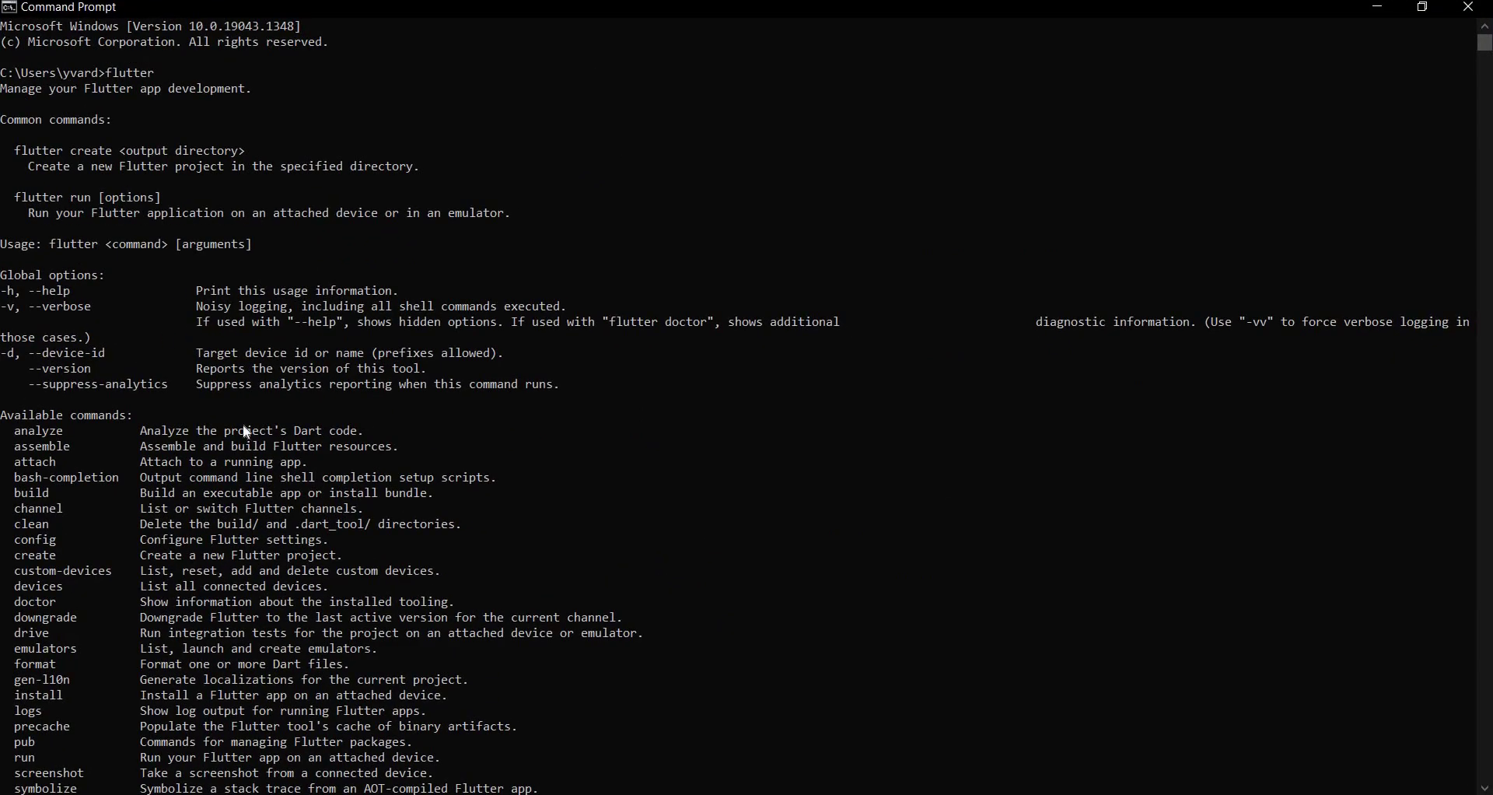
pyautogui.scroll(-6, 190, 553)
pyautogui.scroll(6, 190, 554)
# Switch to the Flutter install page in the browser, find the Run flutter doctor section and highlight the sentence explaining the command.
pyautogui.hotkey('alt', 'Tab')
pyautogui.scroll(-5, 595, 544)
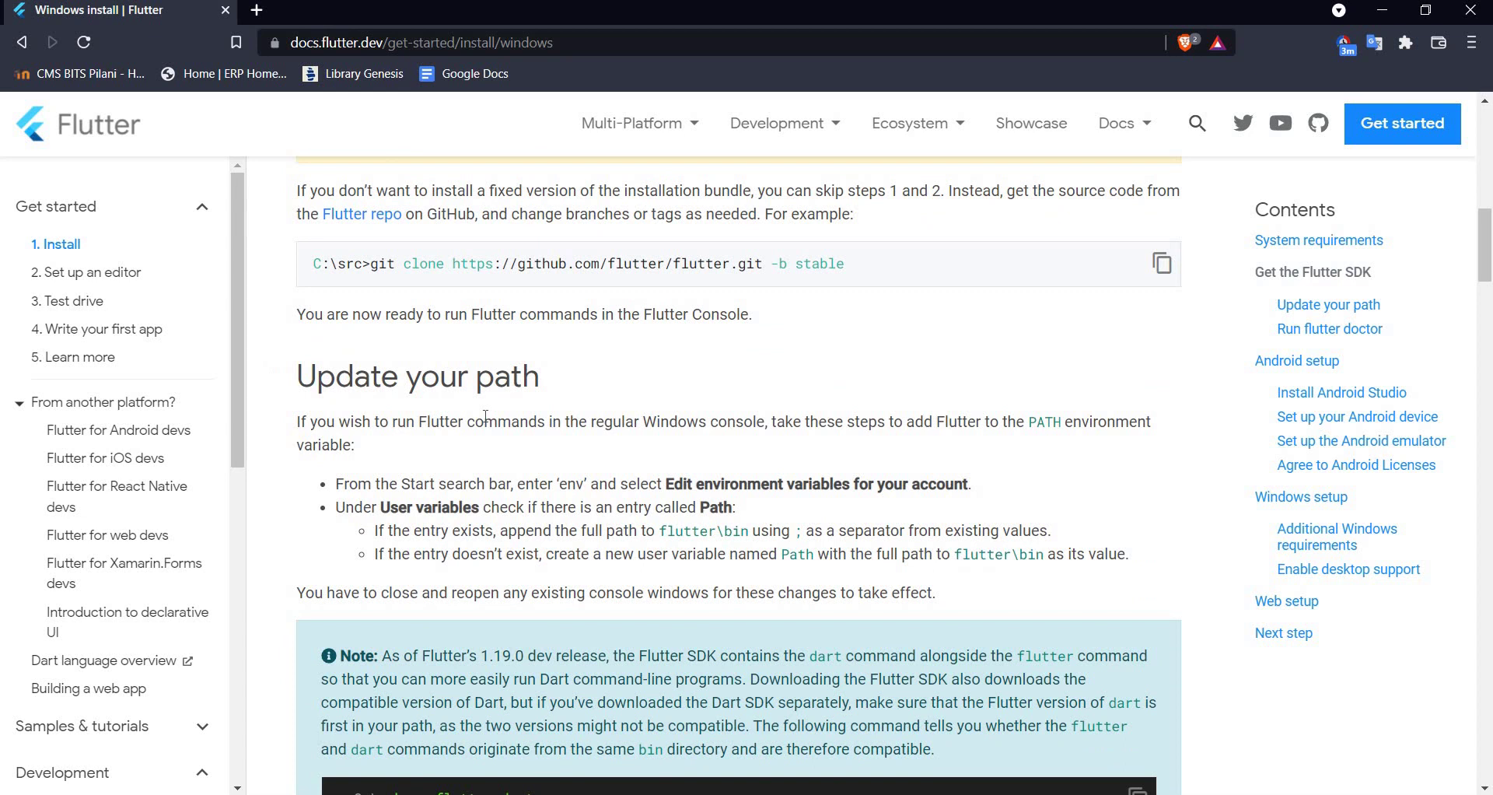
pyautogui.scroll(-10, 484, 414)
pyautogui.scroll(-5, 483, 423)
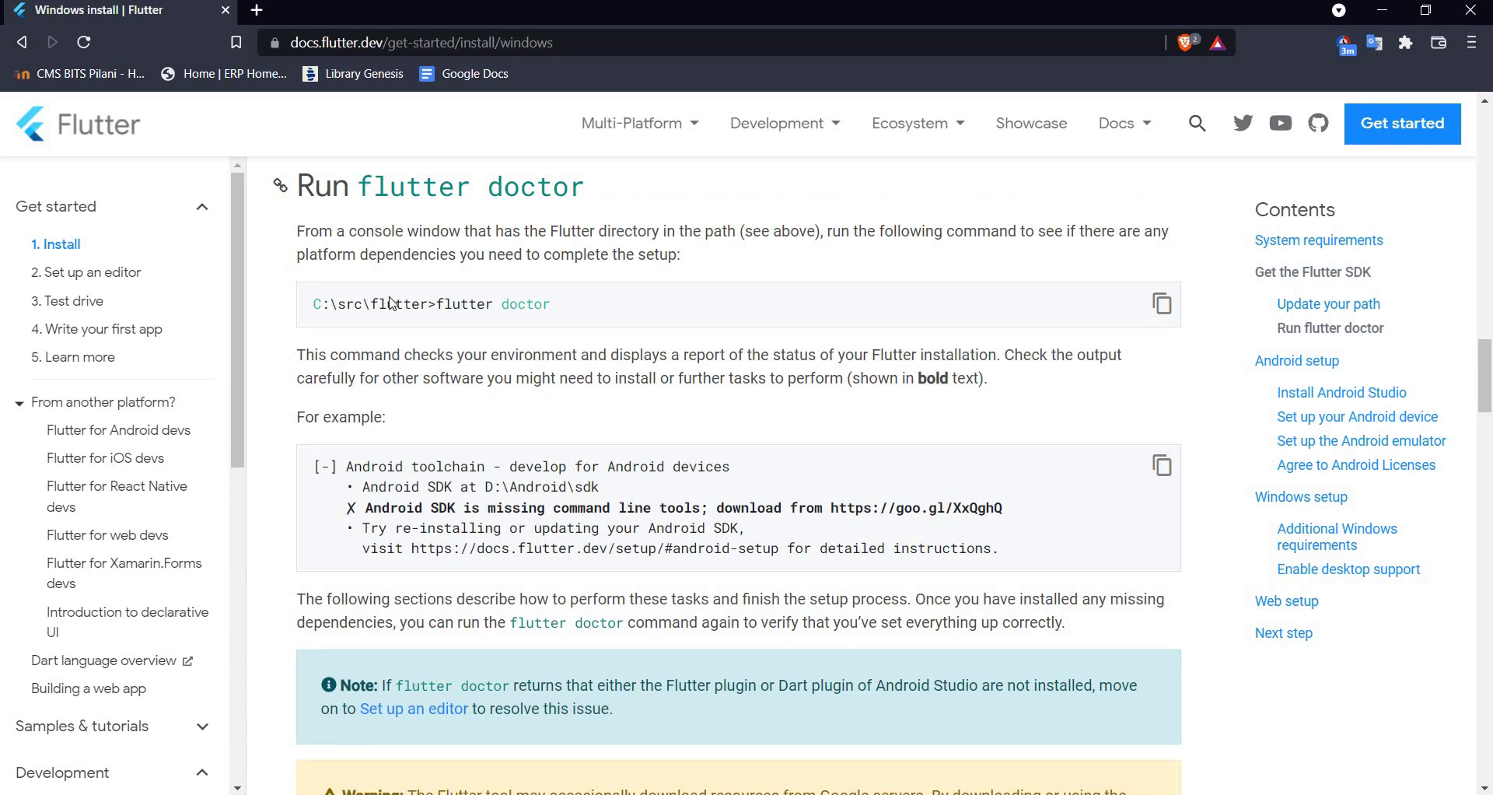
pyautogui.moveTo(297, 357); pyautogui.dragTo(598, 358)
pyautogui.moveTo(711, 357); pyautogui.dragTo(1002, 358)
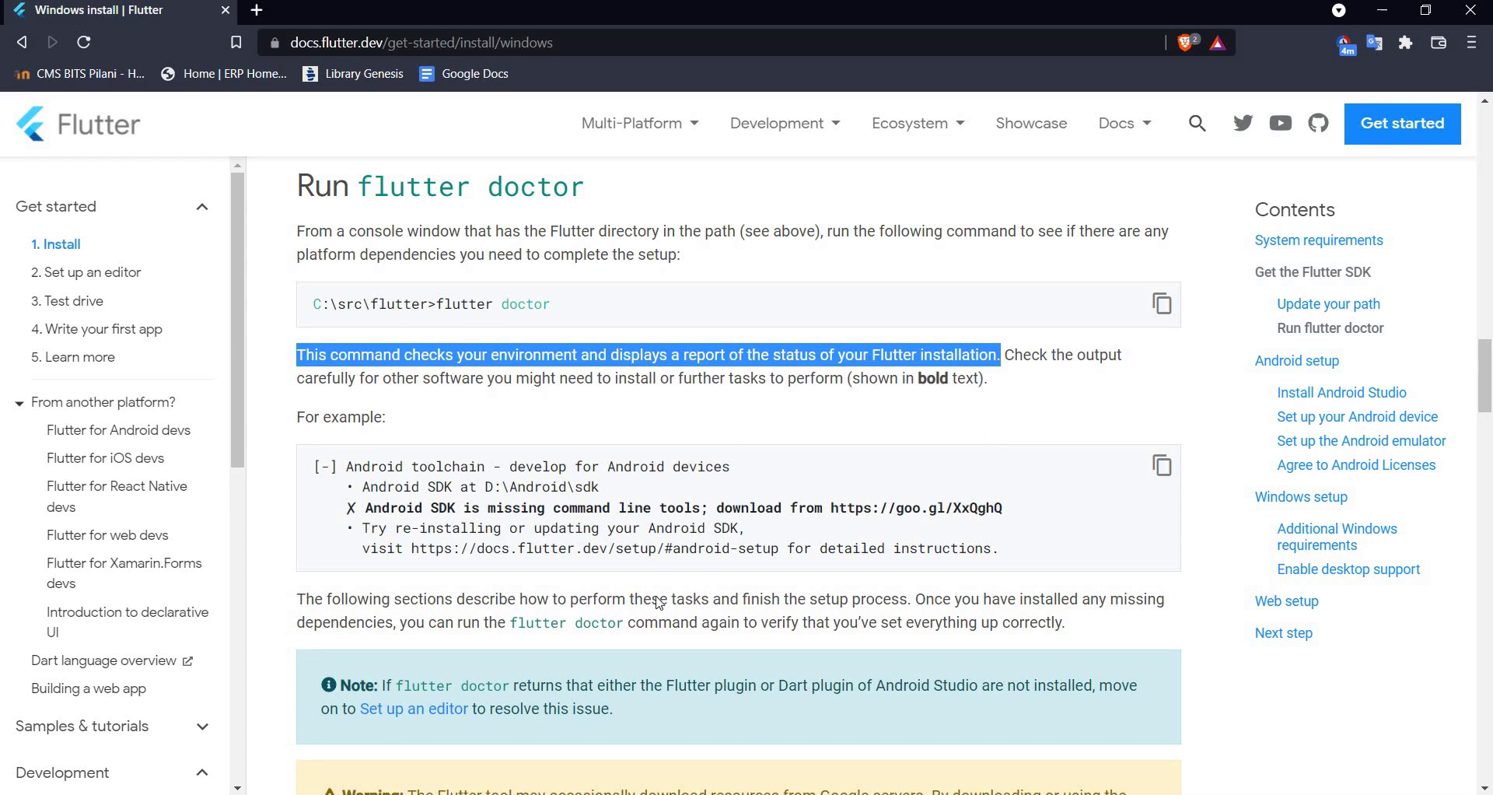
# Switch to Command Prompt, run flutter doctor, and highlight the Android toolchain and missing Android SDK lines in its report.
pyautogui.hotkey('alt', 'Tab')
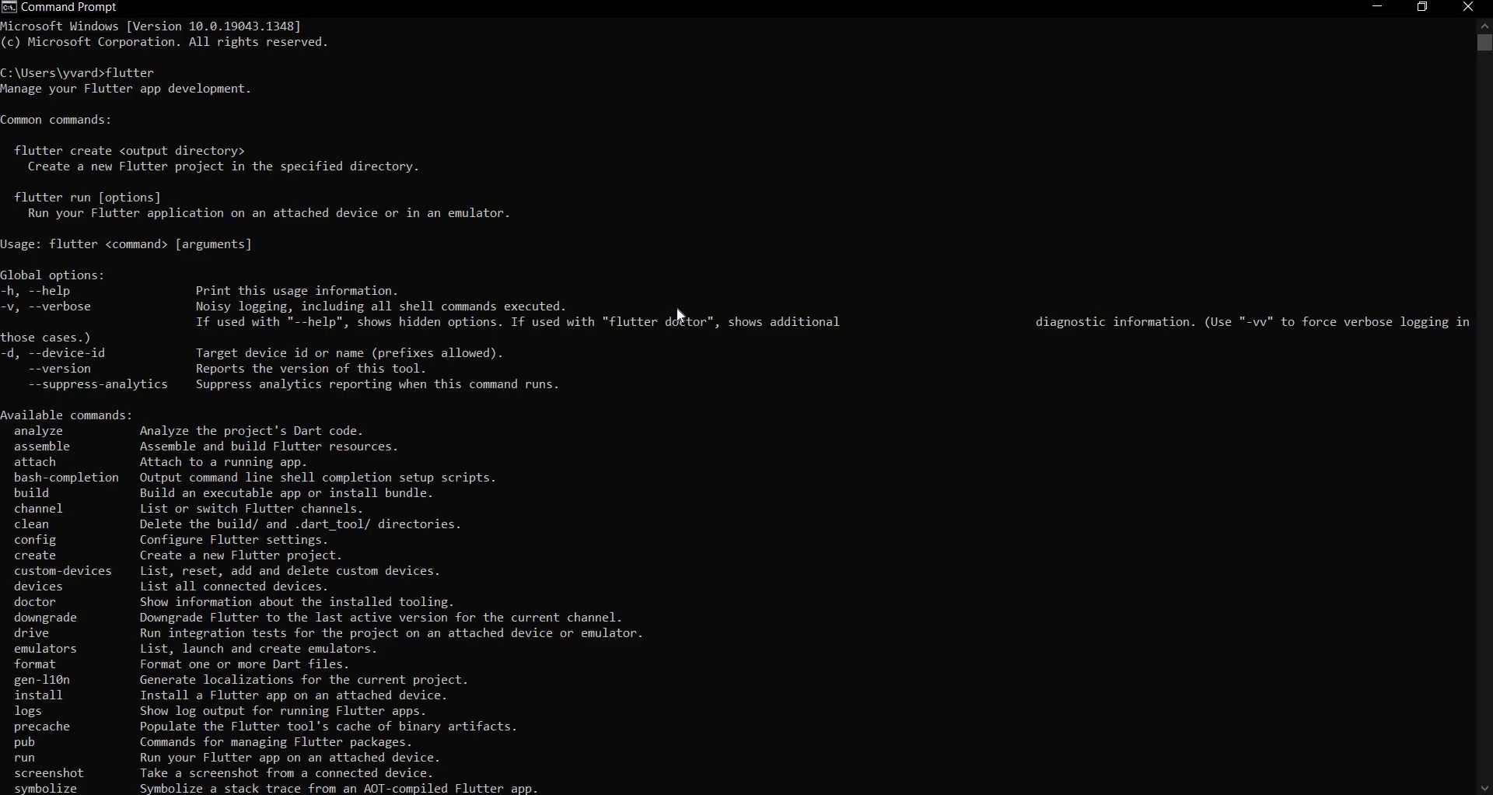
pyautogui.scroll(-13, 681, 315)
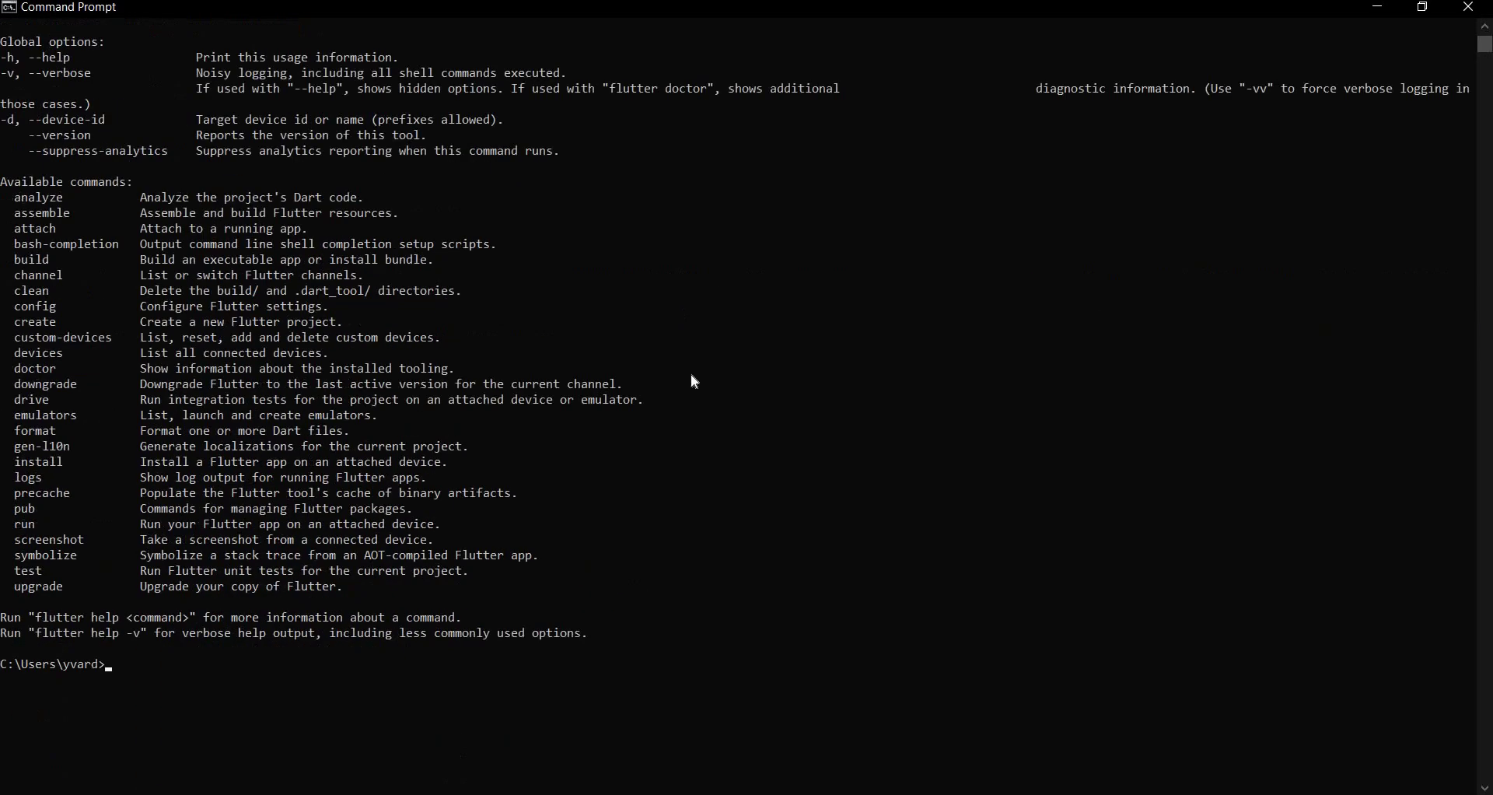
pyautogui.click(699, 394)
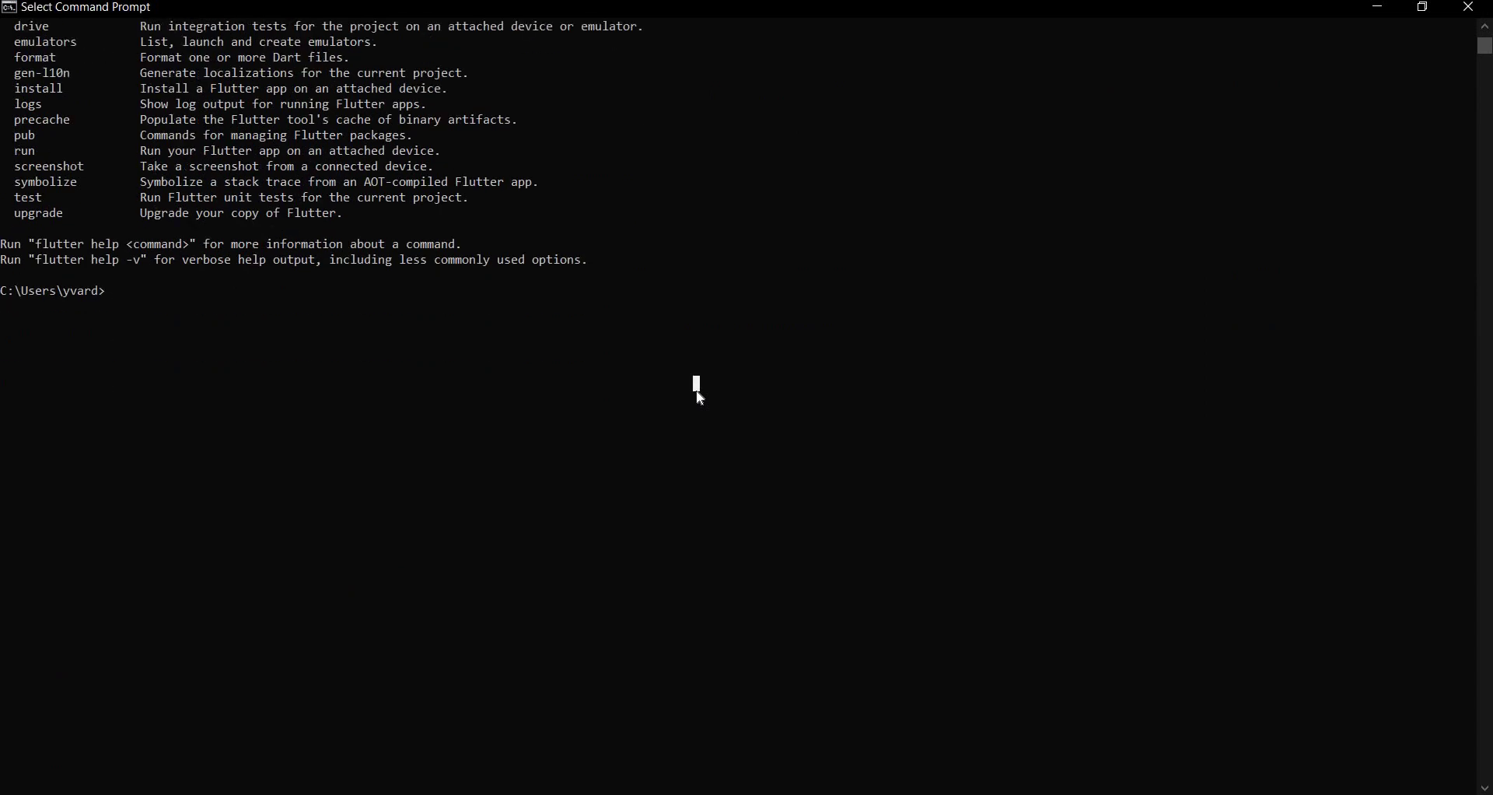
pyautogui.write('flutter do')
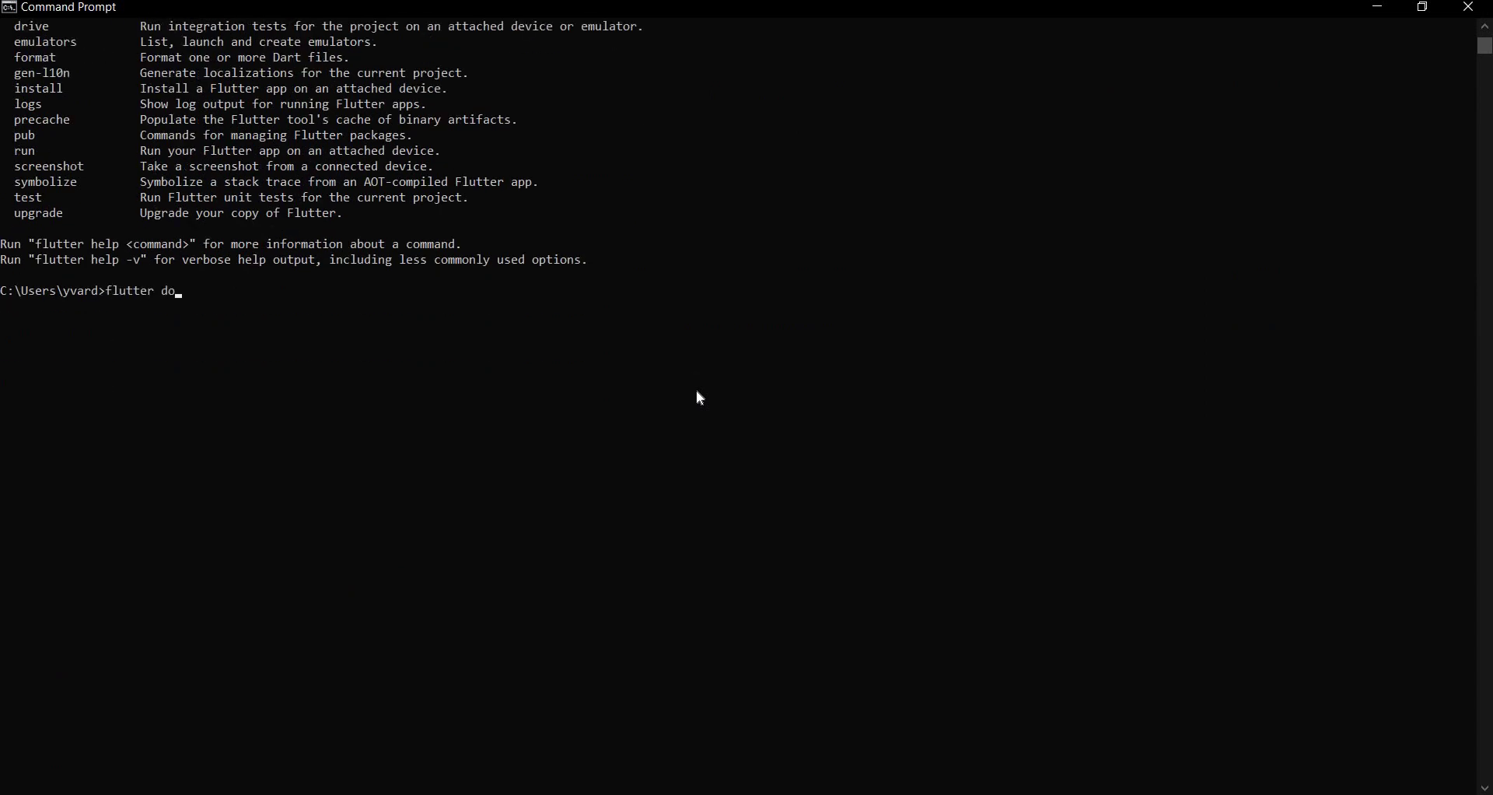
pyautogui.write('ctor')
pyautogui.press('Return')
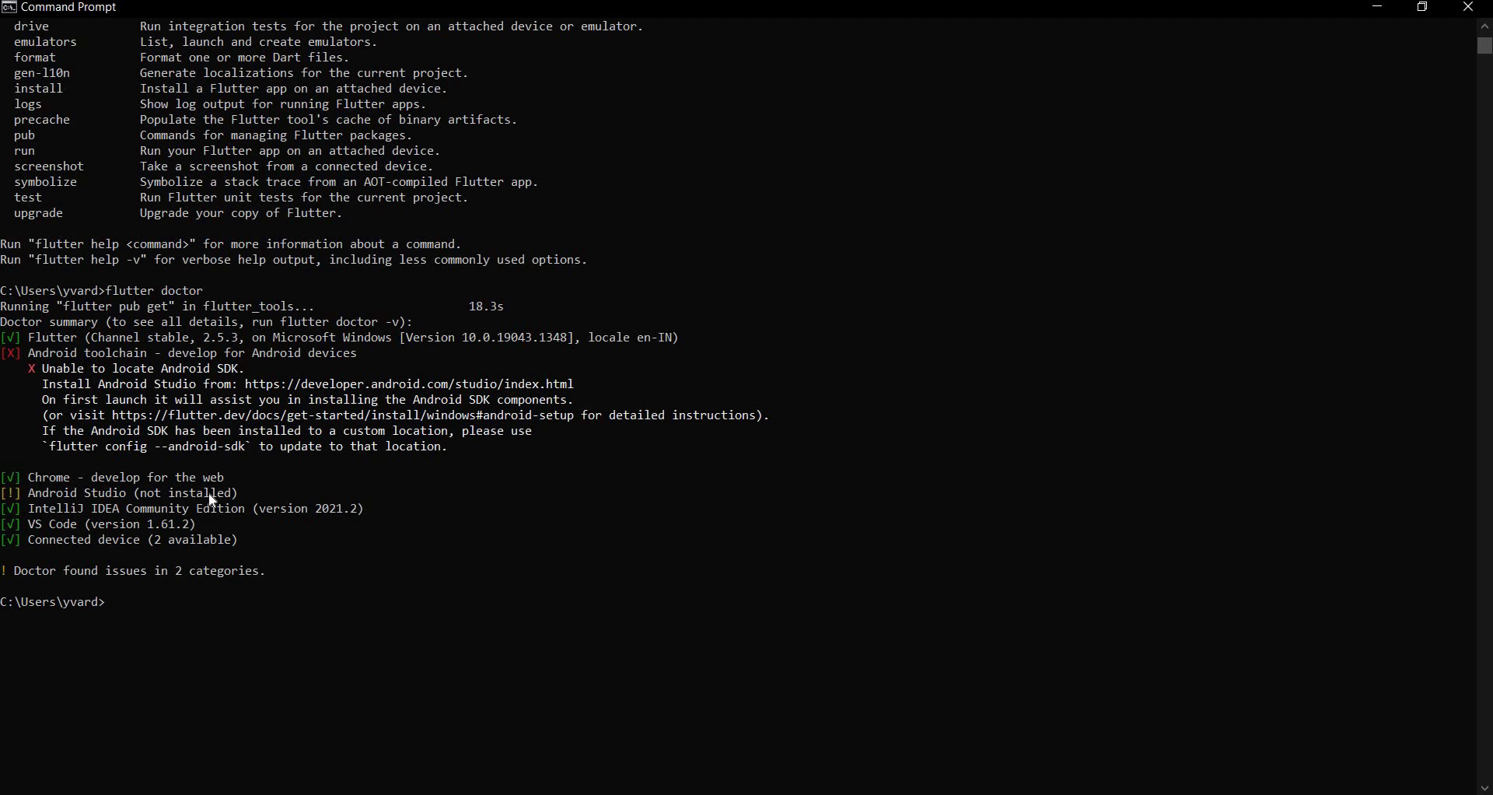
pyautogui.moveTo(26, 355); pyautogui.dragTo(367, 359)
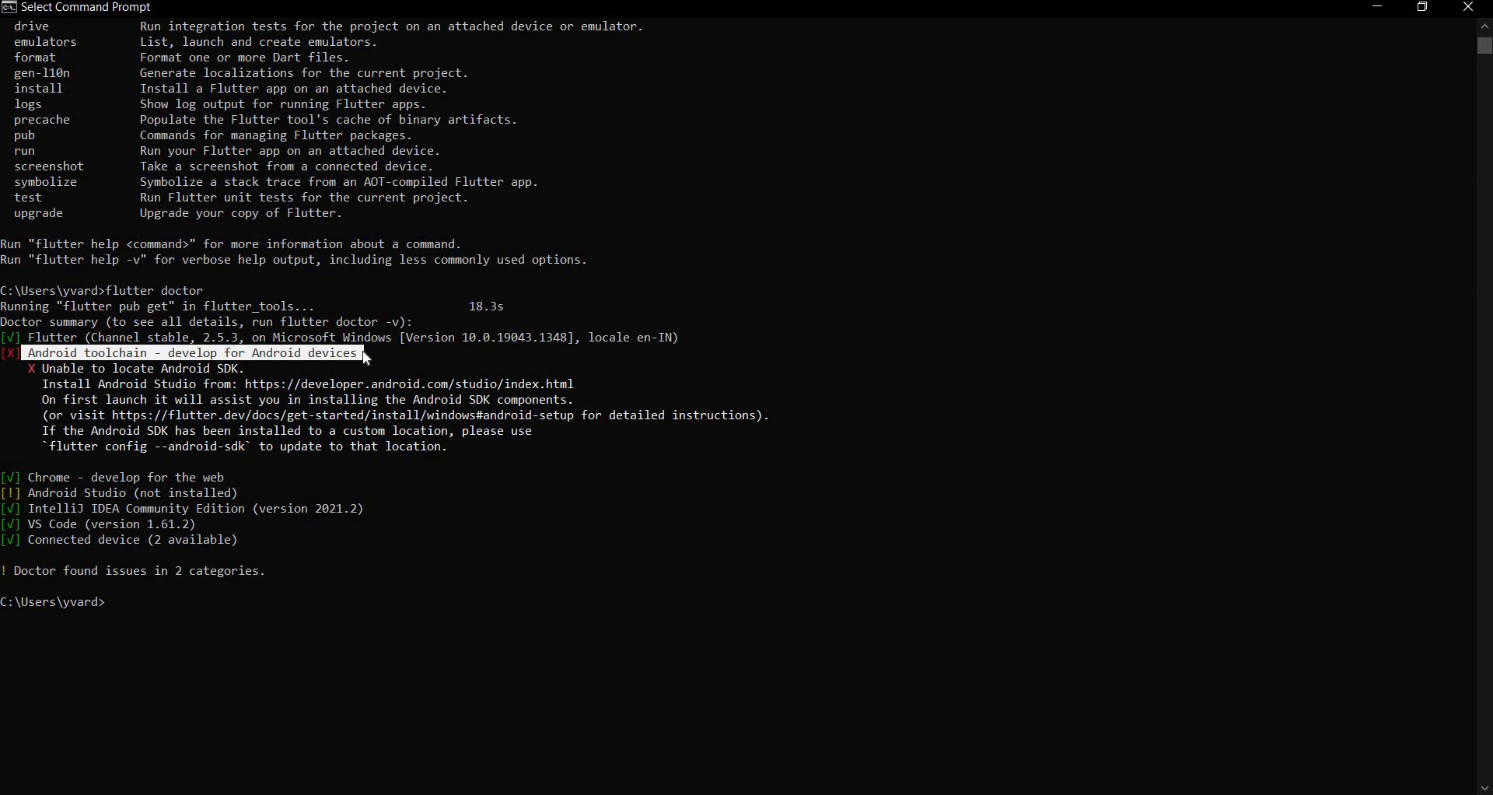
pyautogui.moveTo(45, 370); pyautogui.dragTo(253, 378)
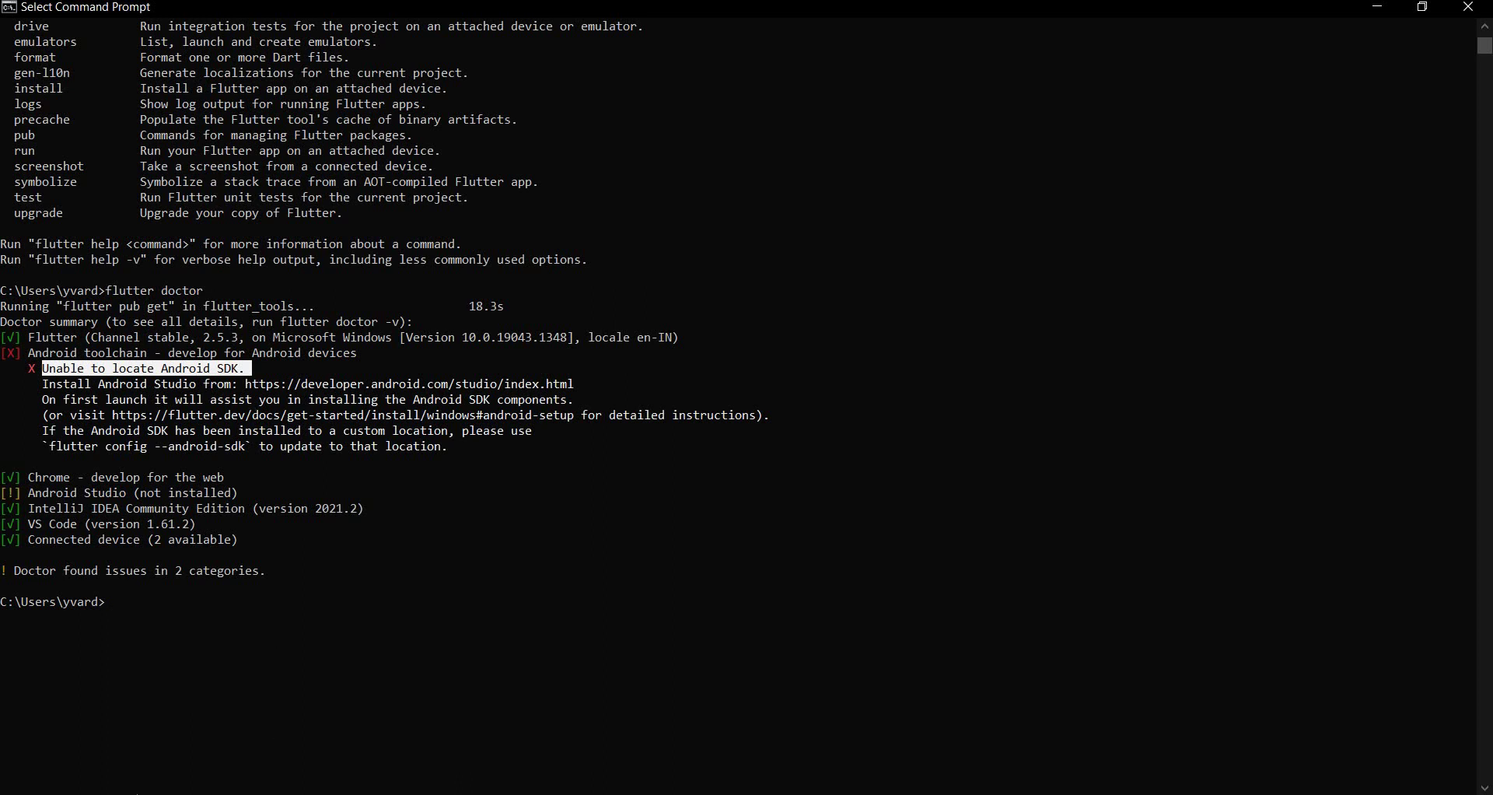
# Return to the Flutter install page in the browser, find the Install Android Studio instructions and open the linked Android Studio page.
pyautogui.hotkey('alt', 'Tab')
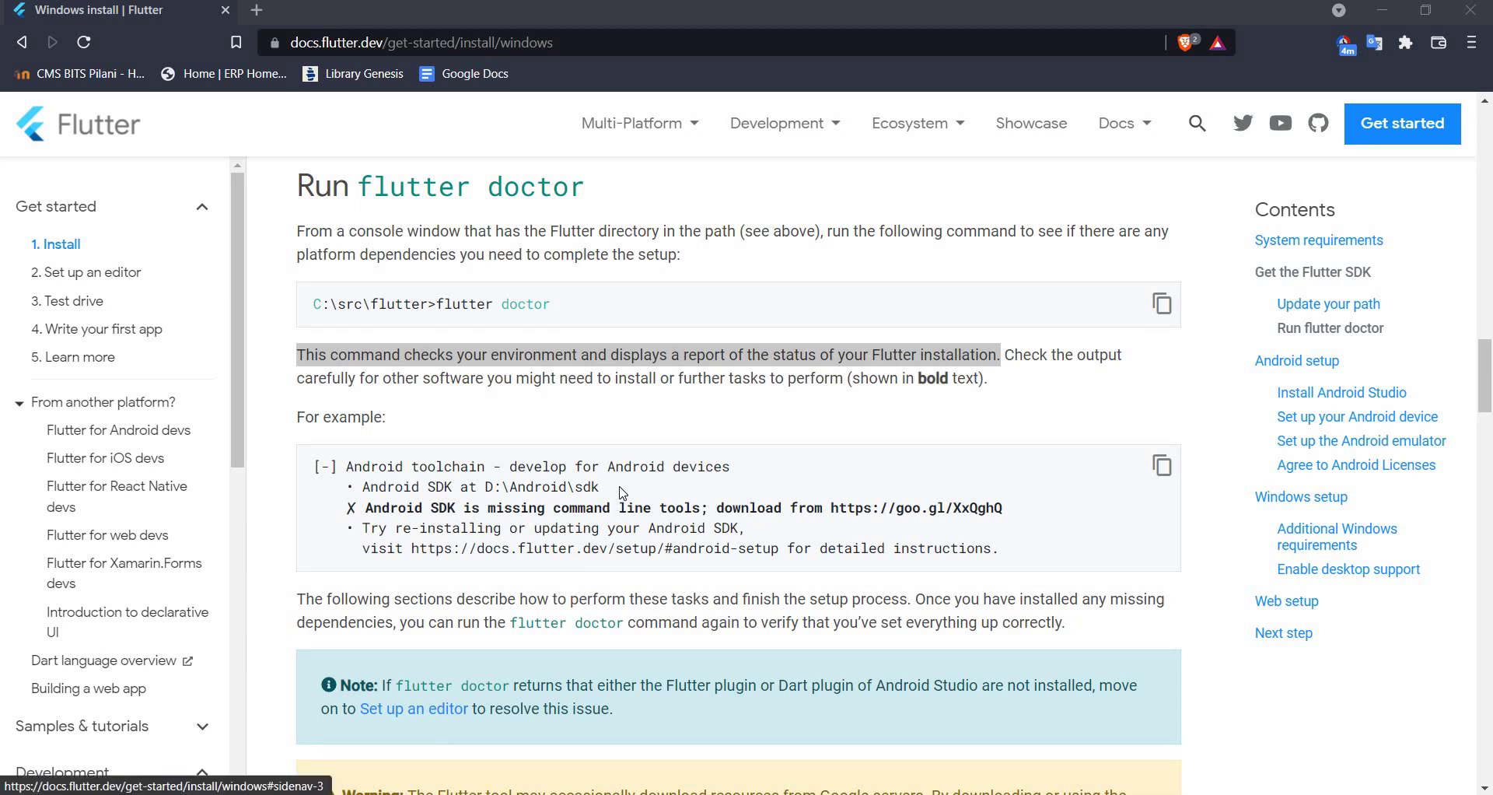
pyautogui.scroll(-6, 620, 486)
pyautogui.scroll(-7, 520, 443)
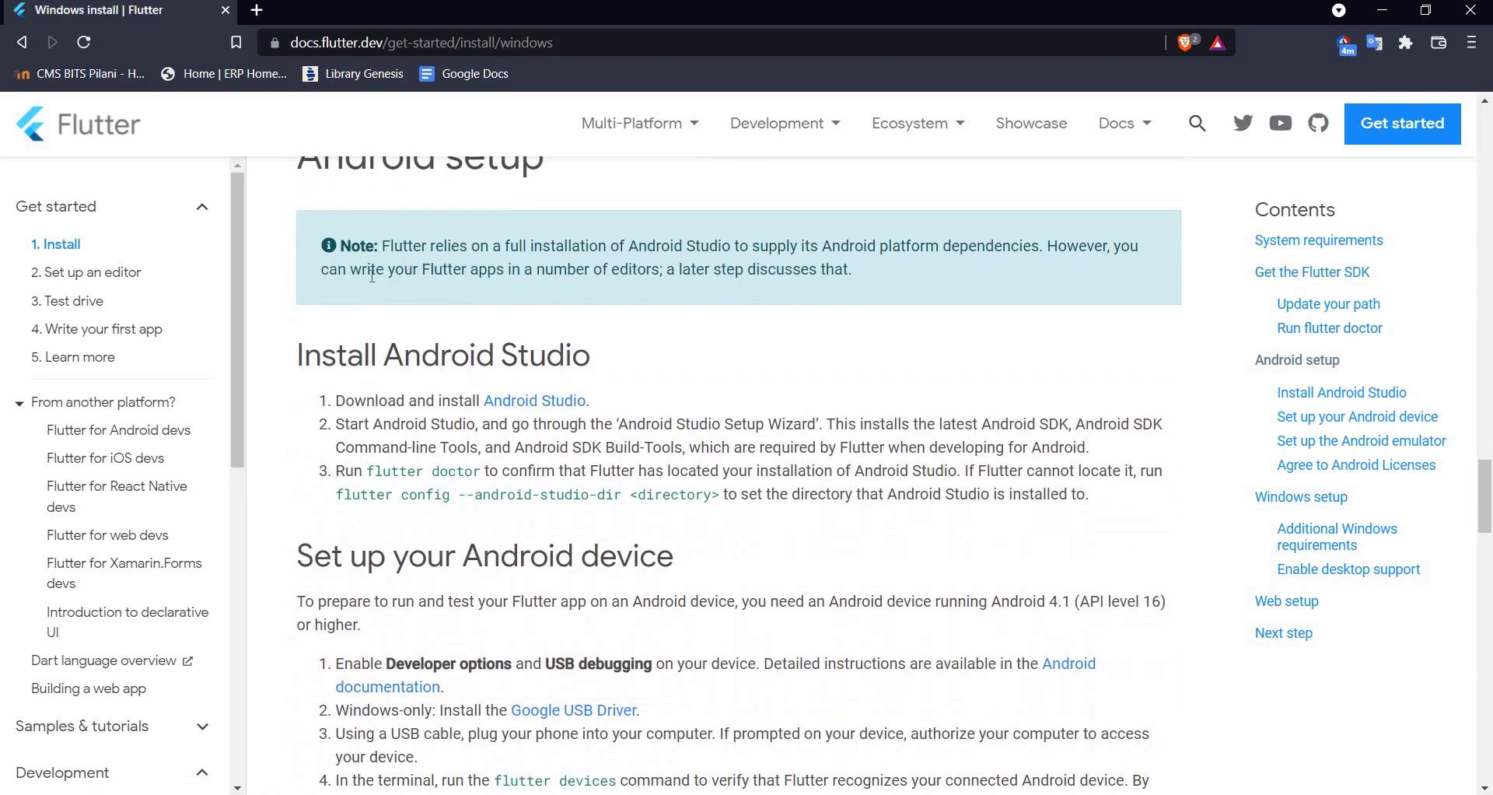
pyautogui.scroll(1, 393, 389)
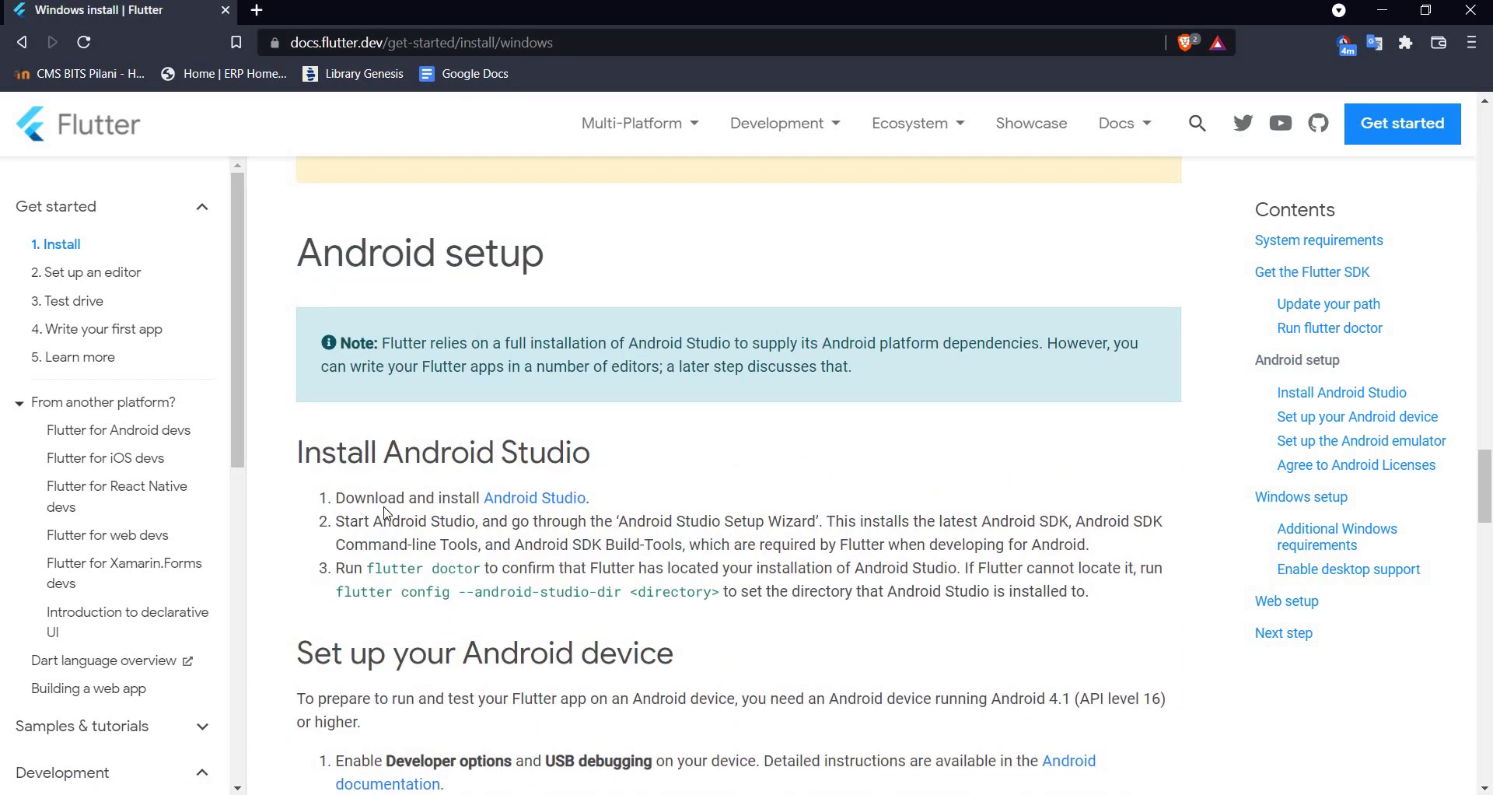
pyautogui.scroll(1, 386, 485)
pyautogui.scroll(-2, 386, 486)
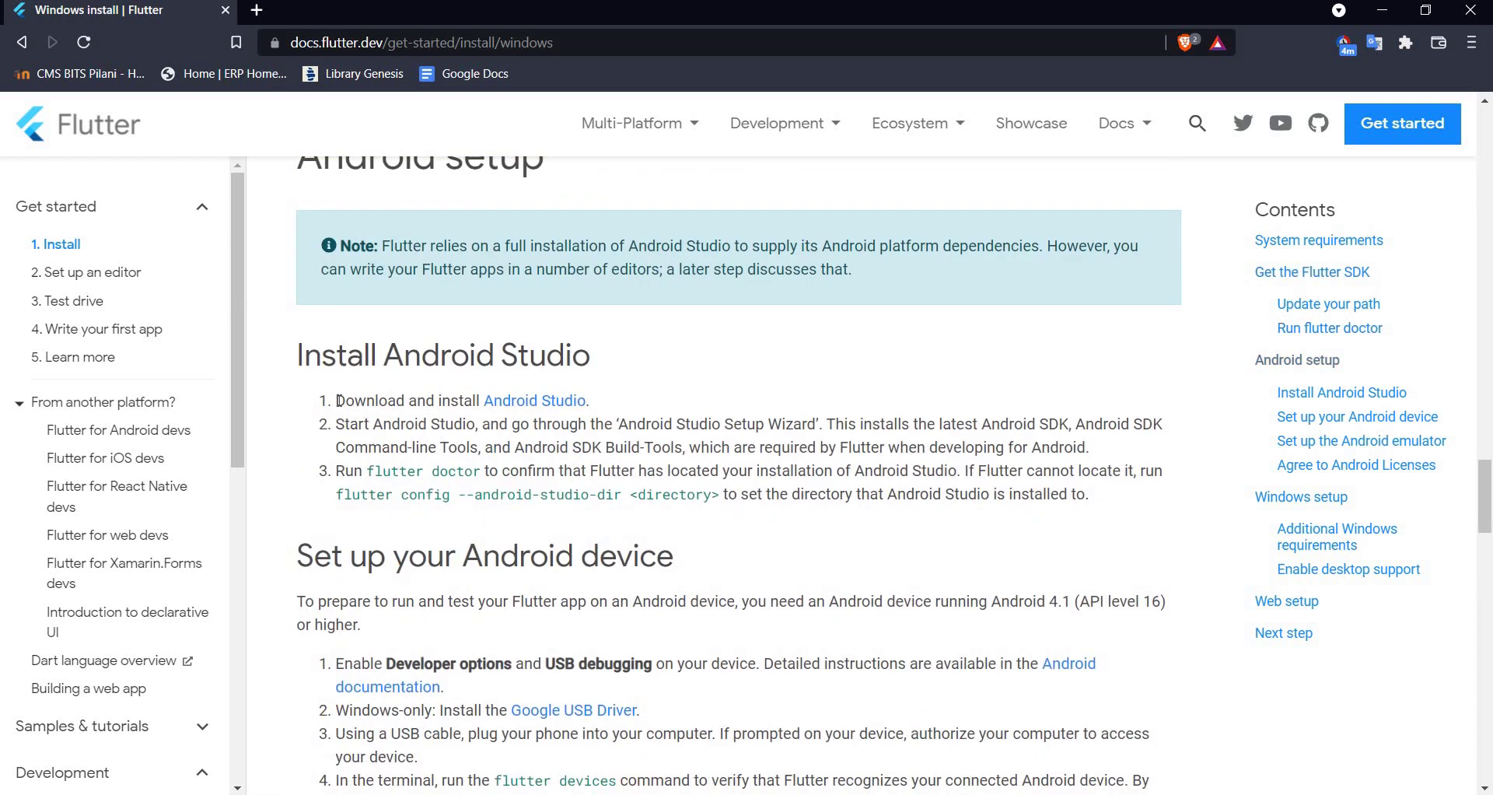
pyautogui.moveTo(336, 400); pyautogui.dragTo(735, 399)
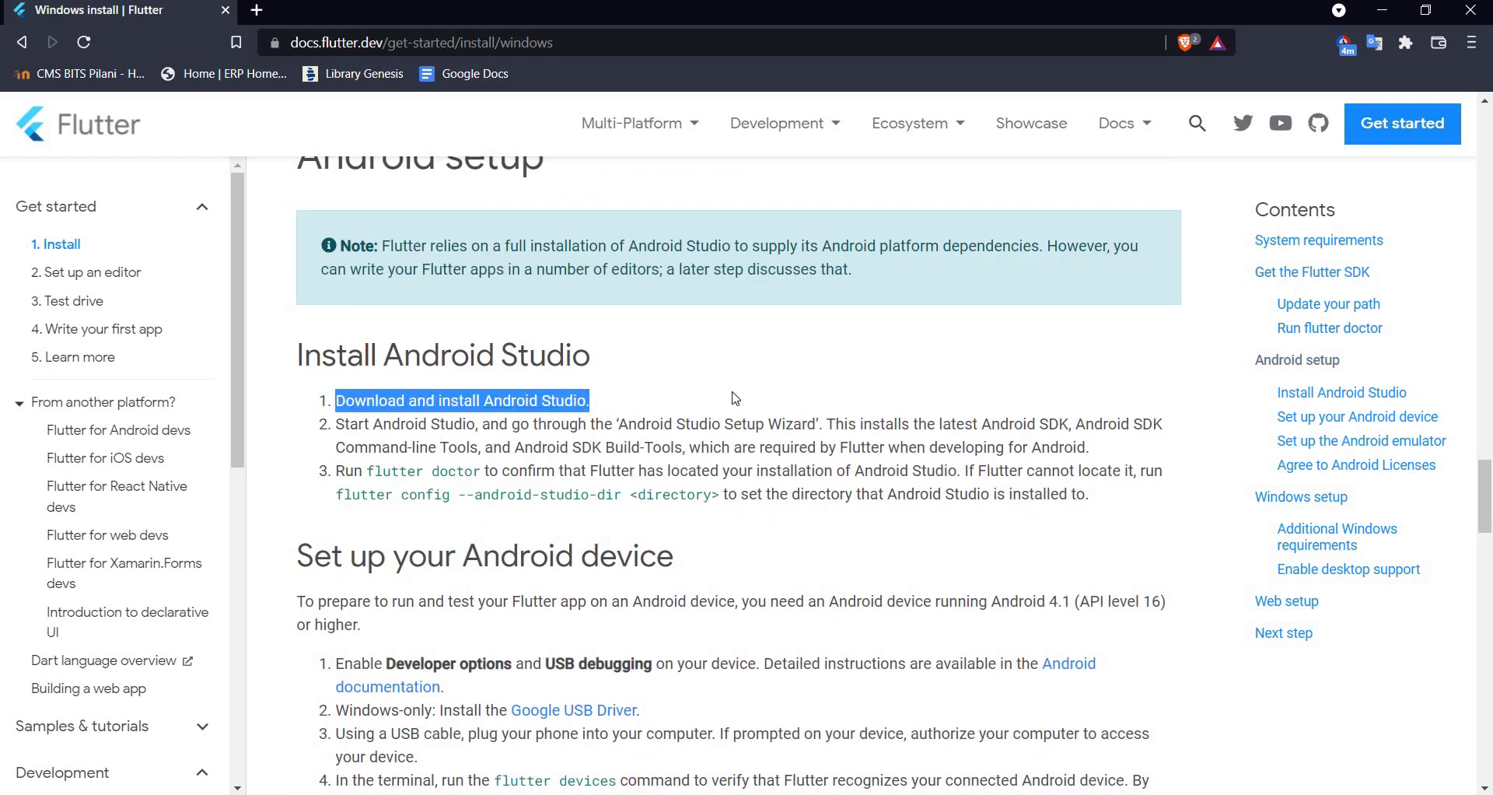
pyautogui.click(546, 406)
pyautogui.click(544, 408)
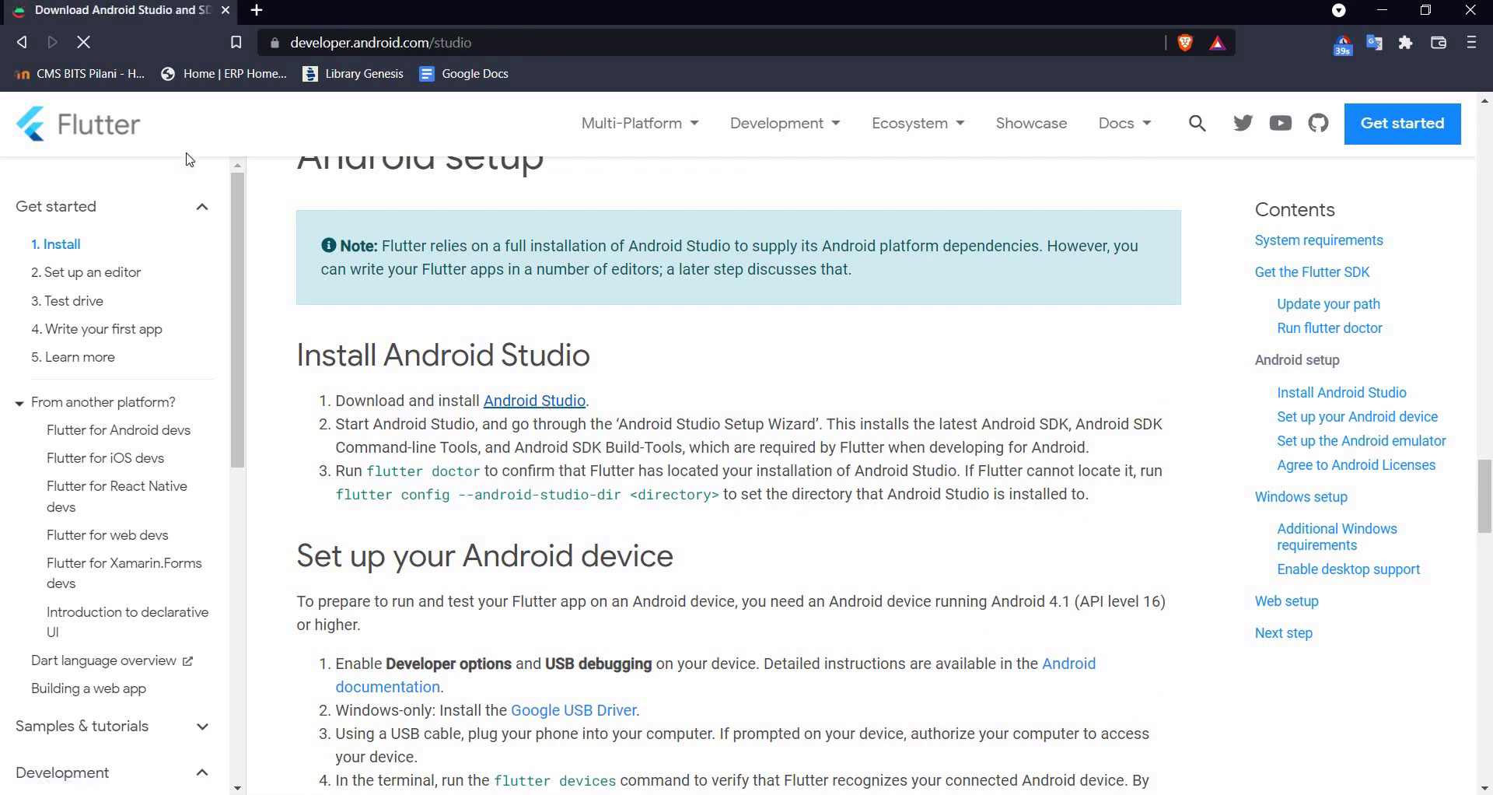
# Return to the Flutter install page and open its Android Studio download link in a new tab, switching to that tab.
pyautogui.click(19, 47)
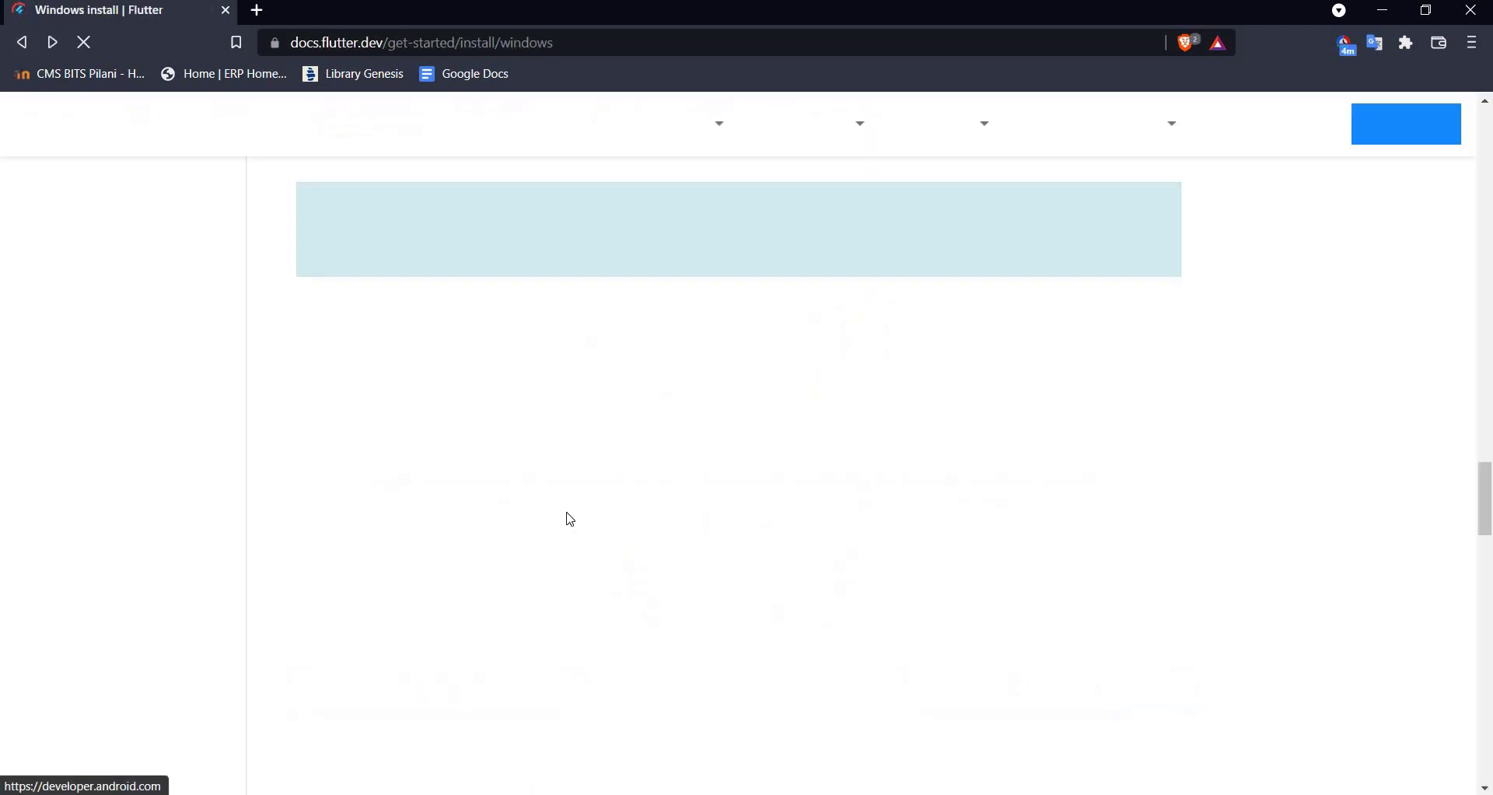
pyautogui.middleClick(576, 401)
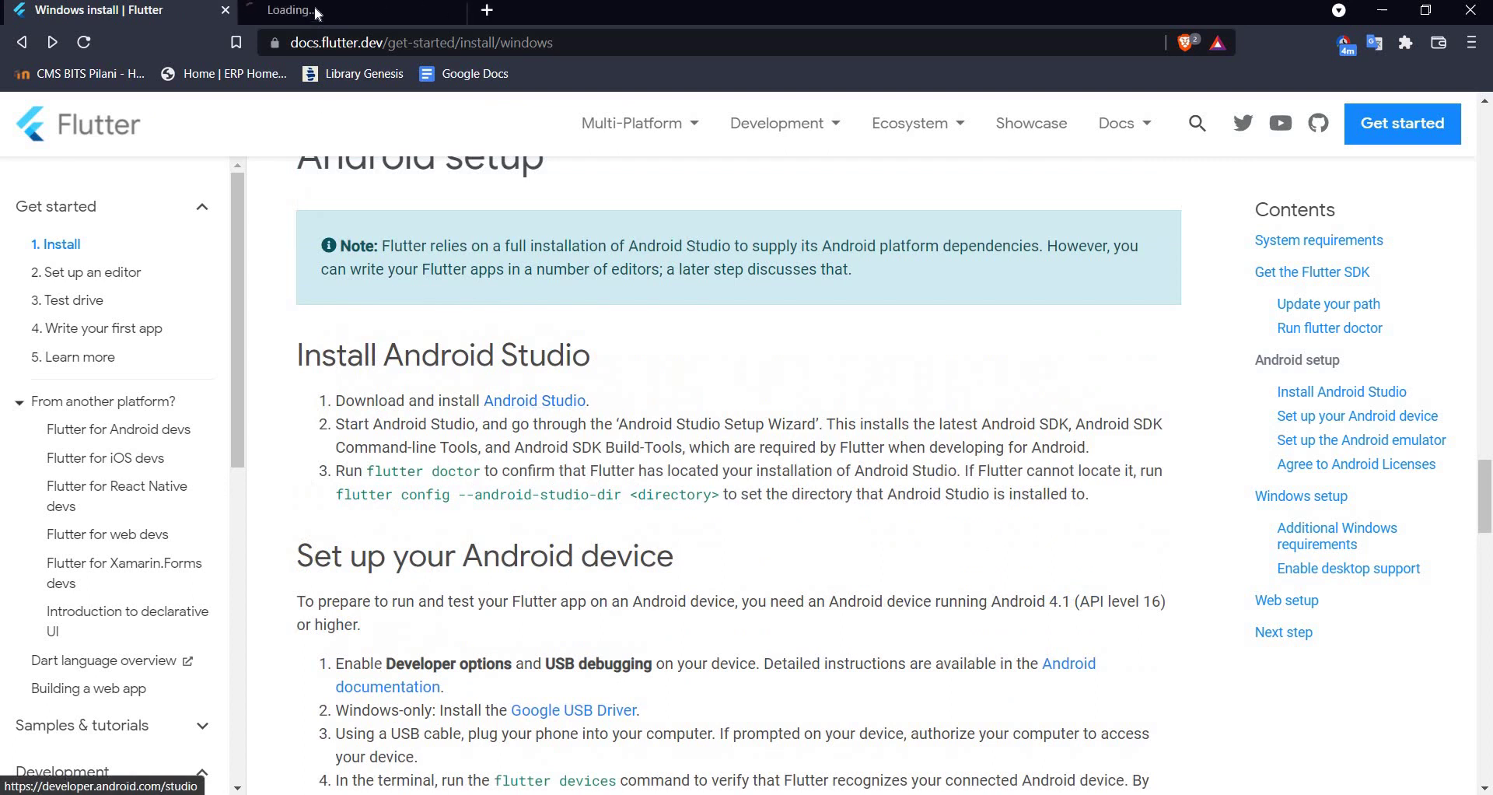
pyautogui.hotkey('ctrl', 'Tab')
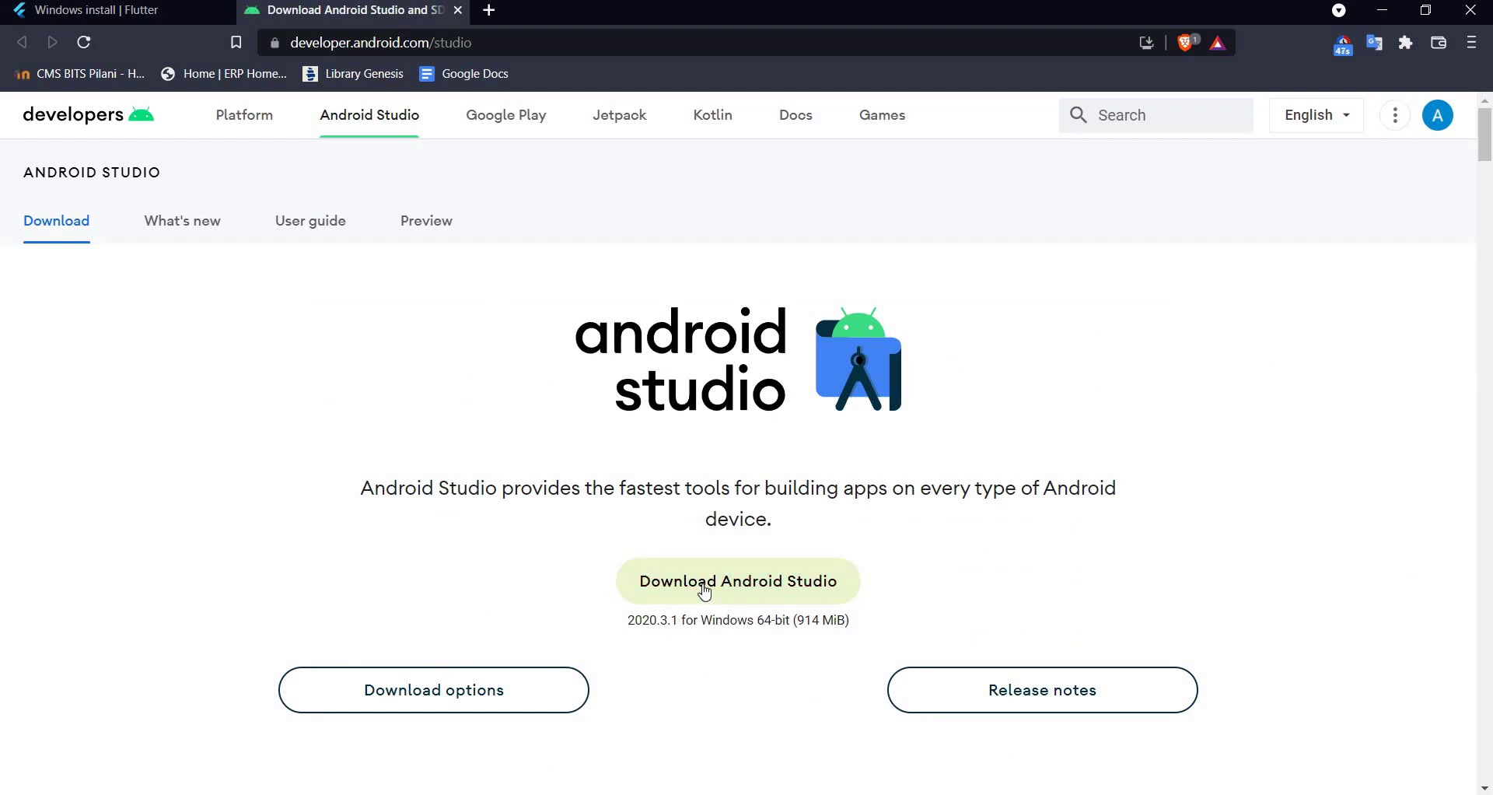
# Request the Android Studio 2020.3.1 download for Windows and agree to the license terms and conditions.
pyautogui.click(704, 591)
pyautogui.moveTo(1339, 218); pyautogui.dragTo(1337, 767)
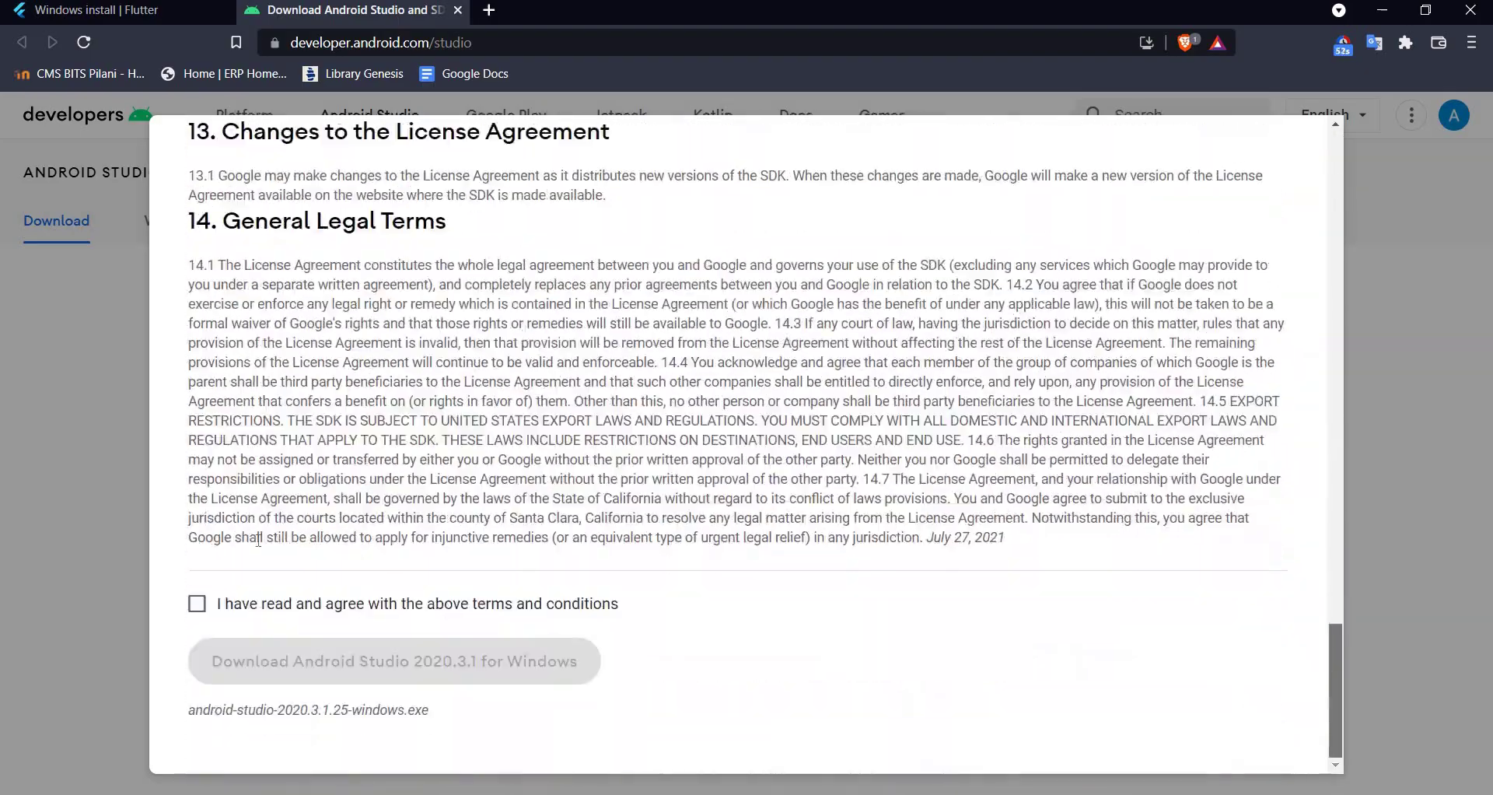
pyautogui.click(196, 603)
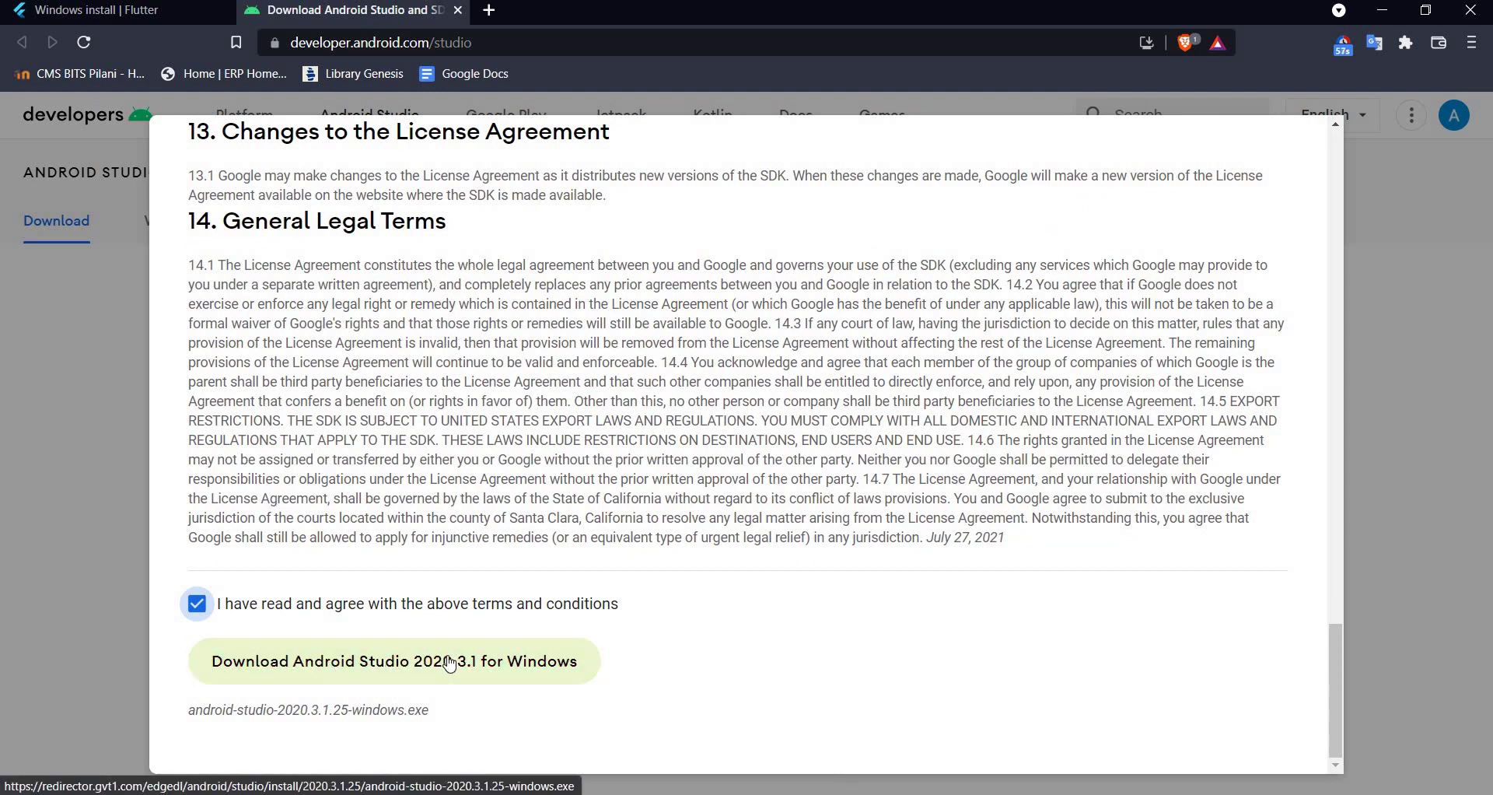
# Switch to File Explorer and launch android-studio-2020.3.1.25-windows.exe from the DATA (D:) drive.
pyautogui.click(566, 689)
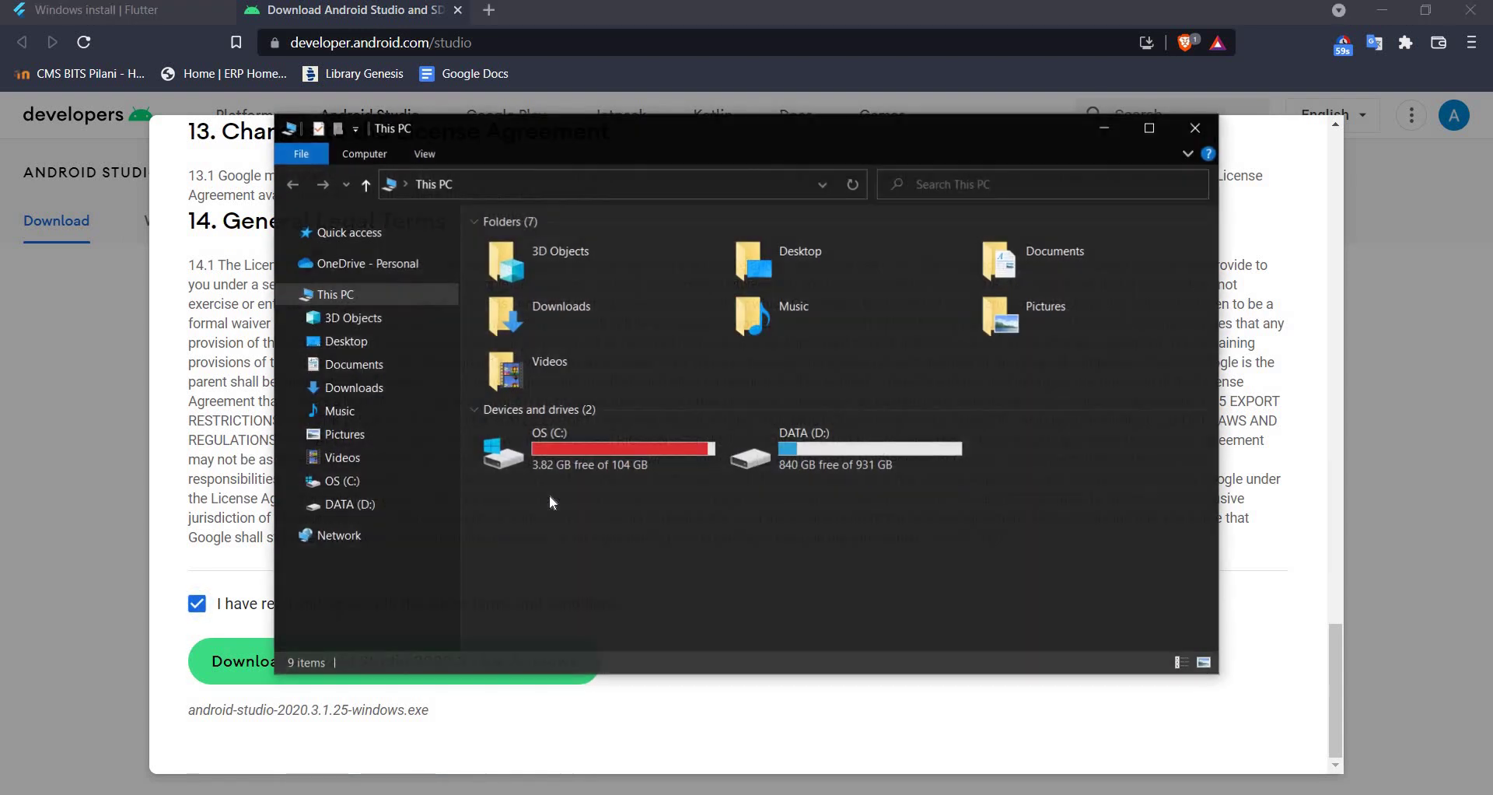
pyautogui.doubleClick(746, 448)
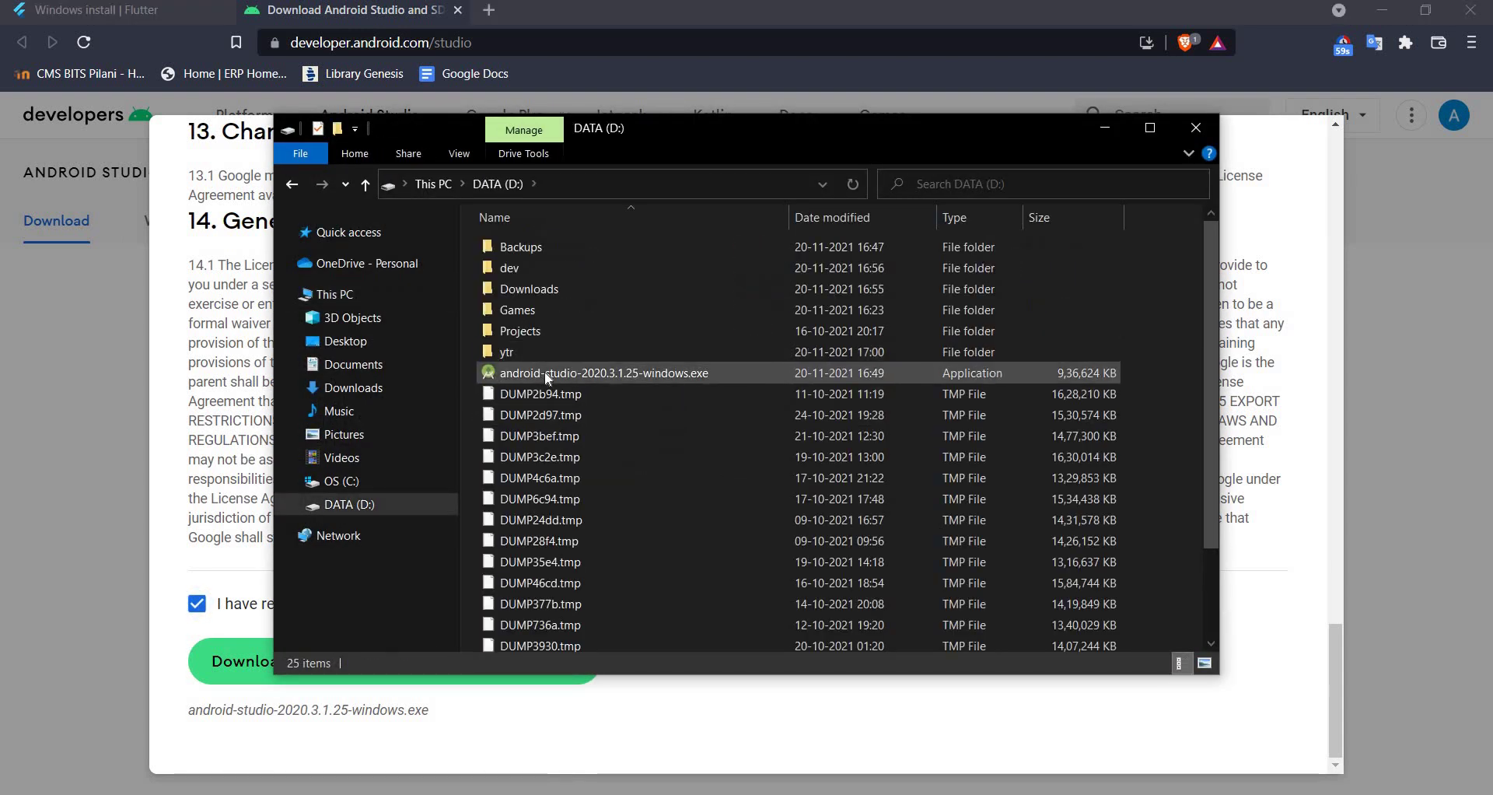
pyautogui.click(618, 378)
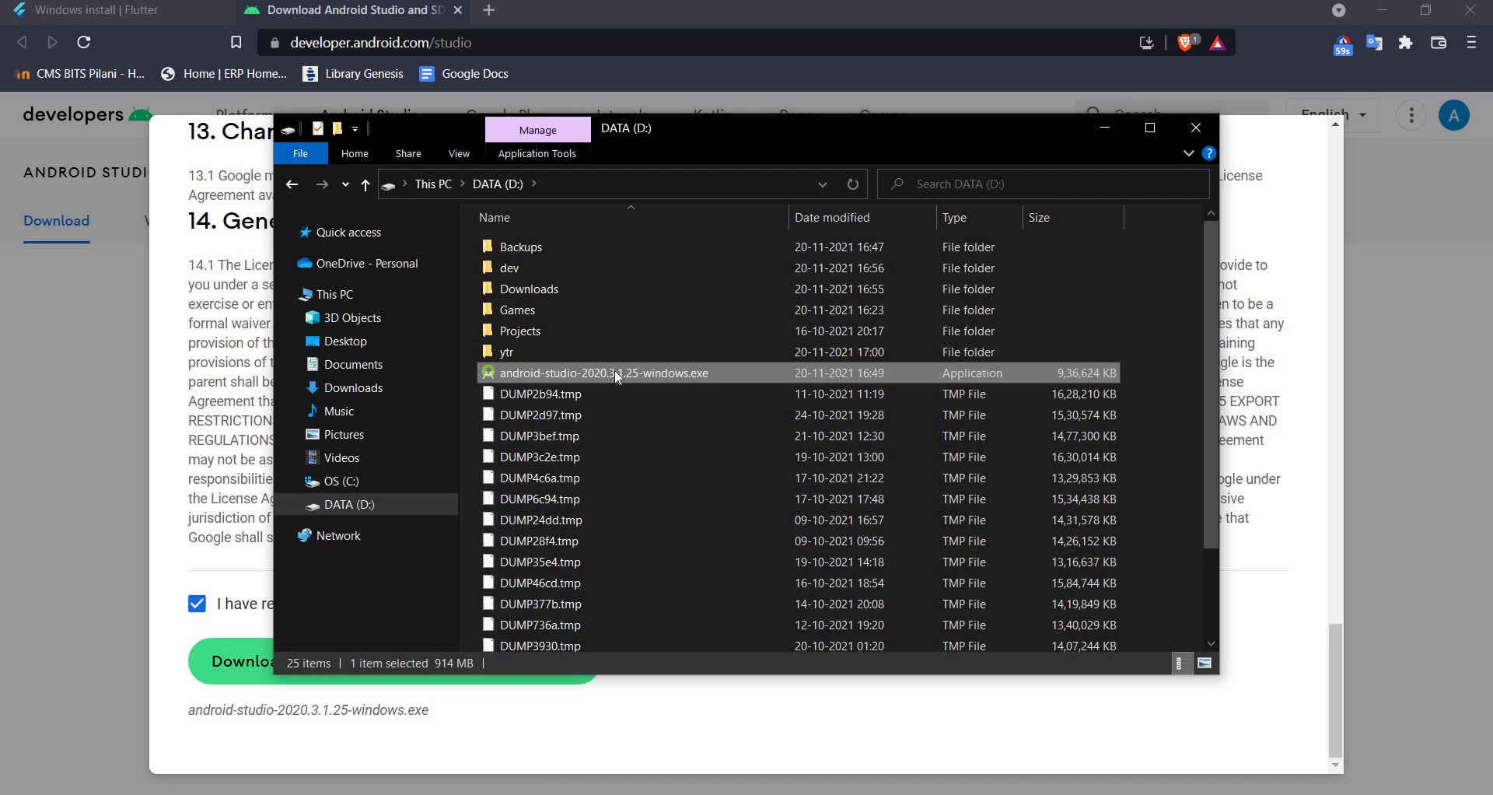
pyautogui.doubleClick(617, 378)
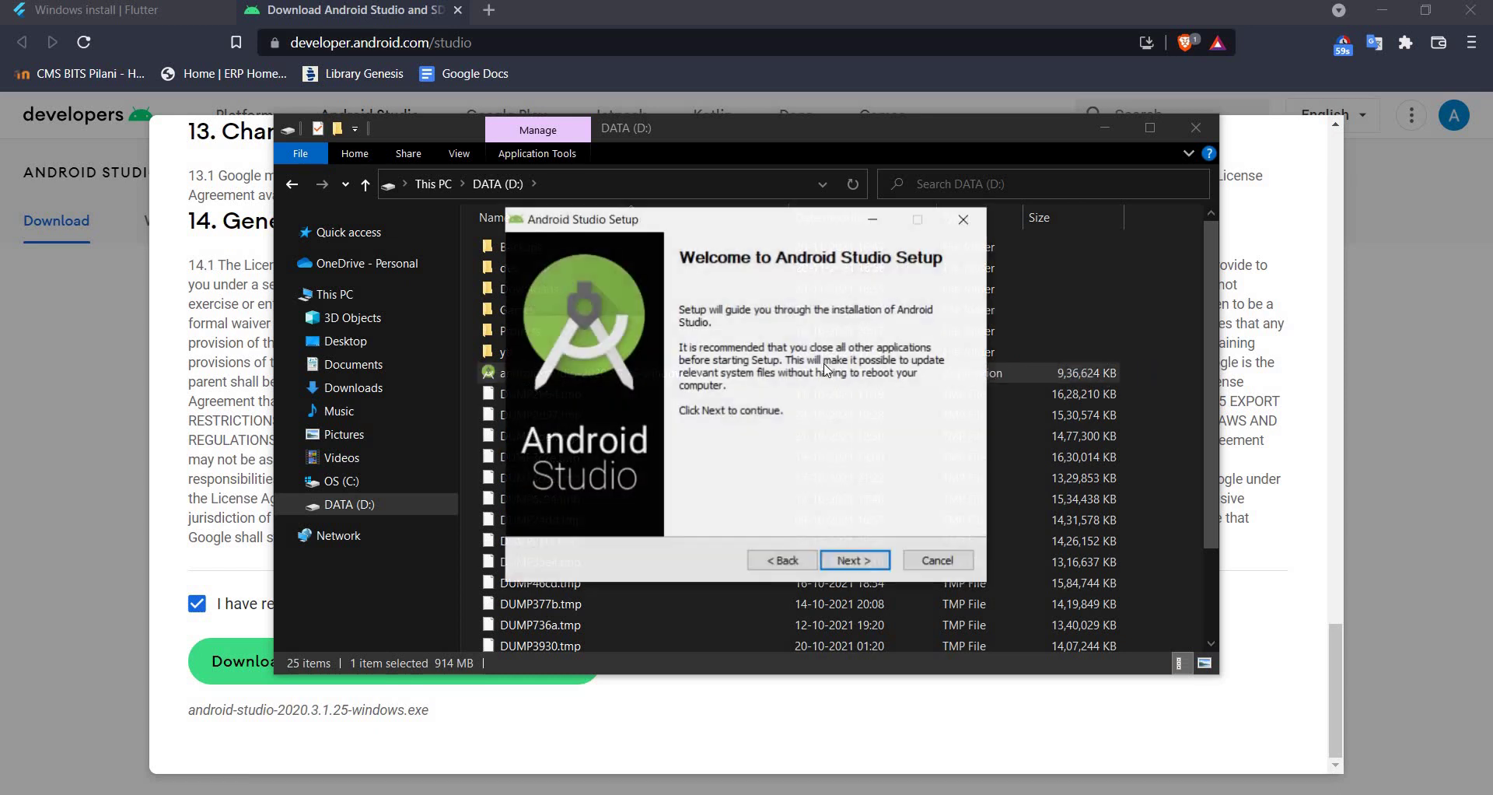
# Proceed through the setup's welcome and component pages, keeping Android Virtual Device selected alongside Android Studio.
pyautogui.click(855, 561)
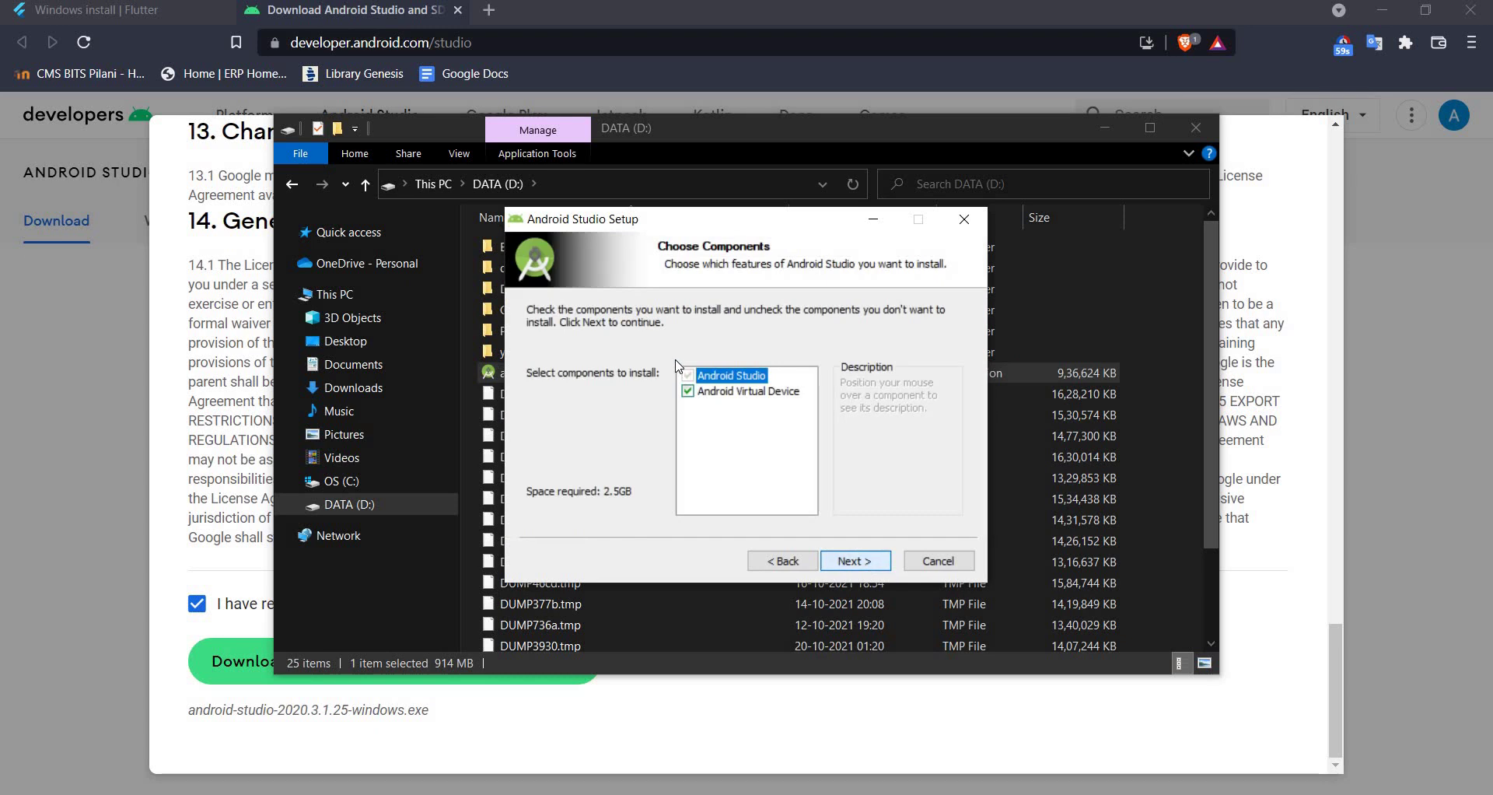
pyautogui.moveTo(731, 400)
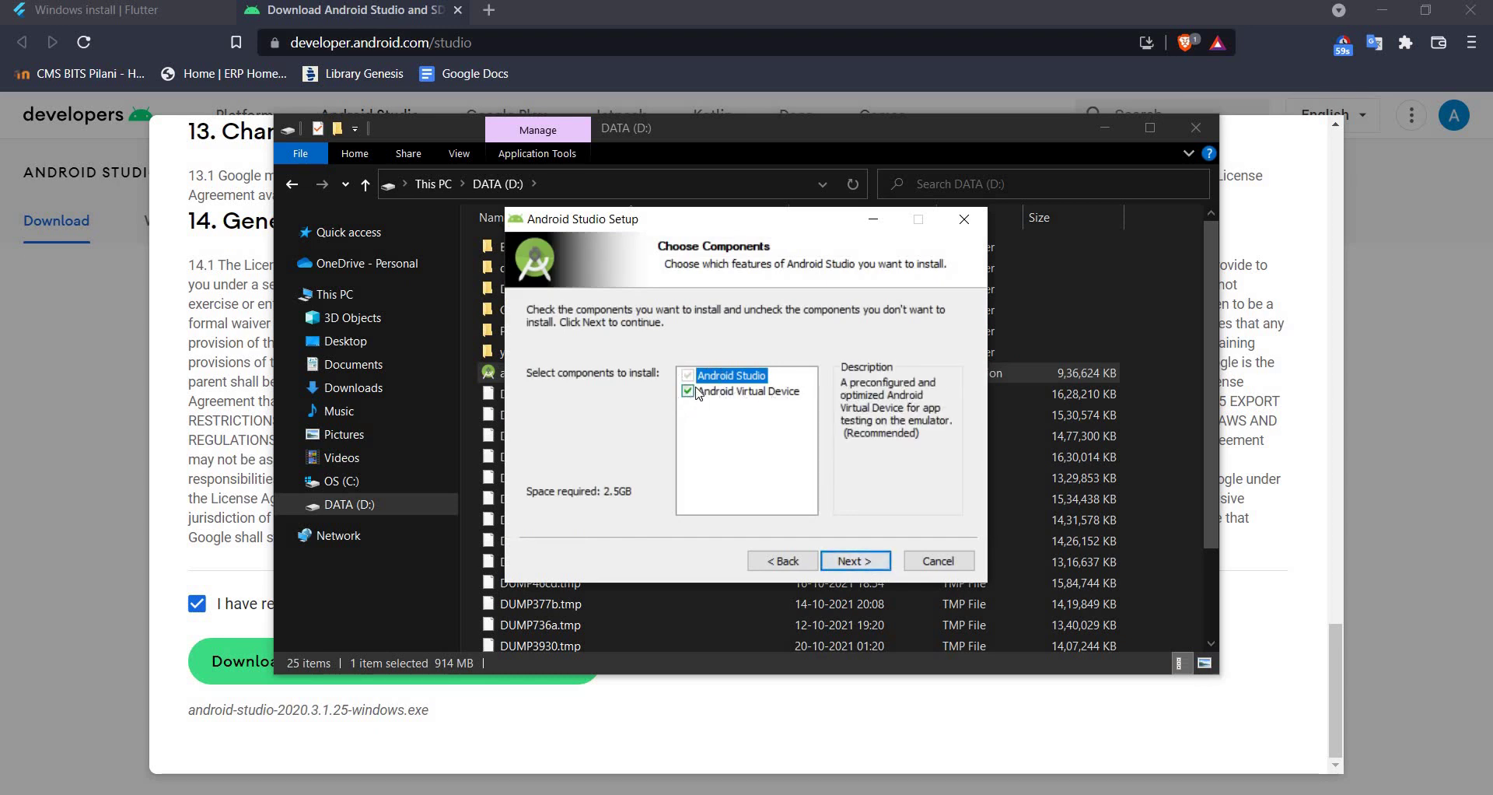
pyautogui.click(879, 570)
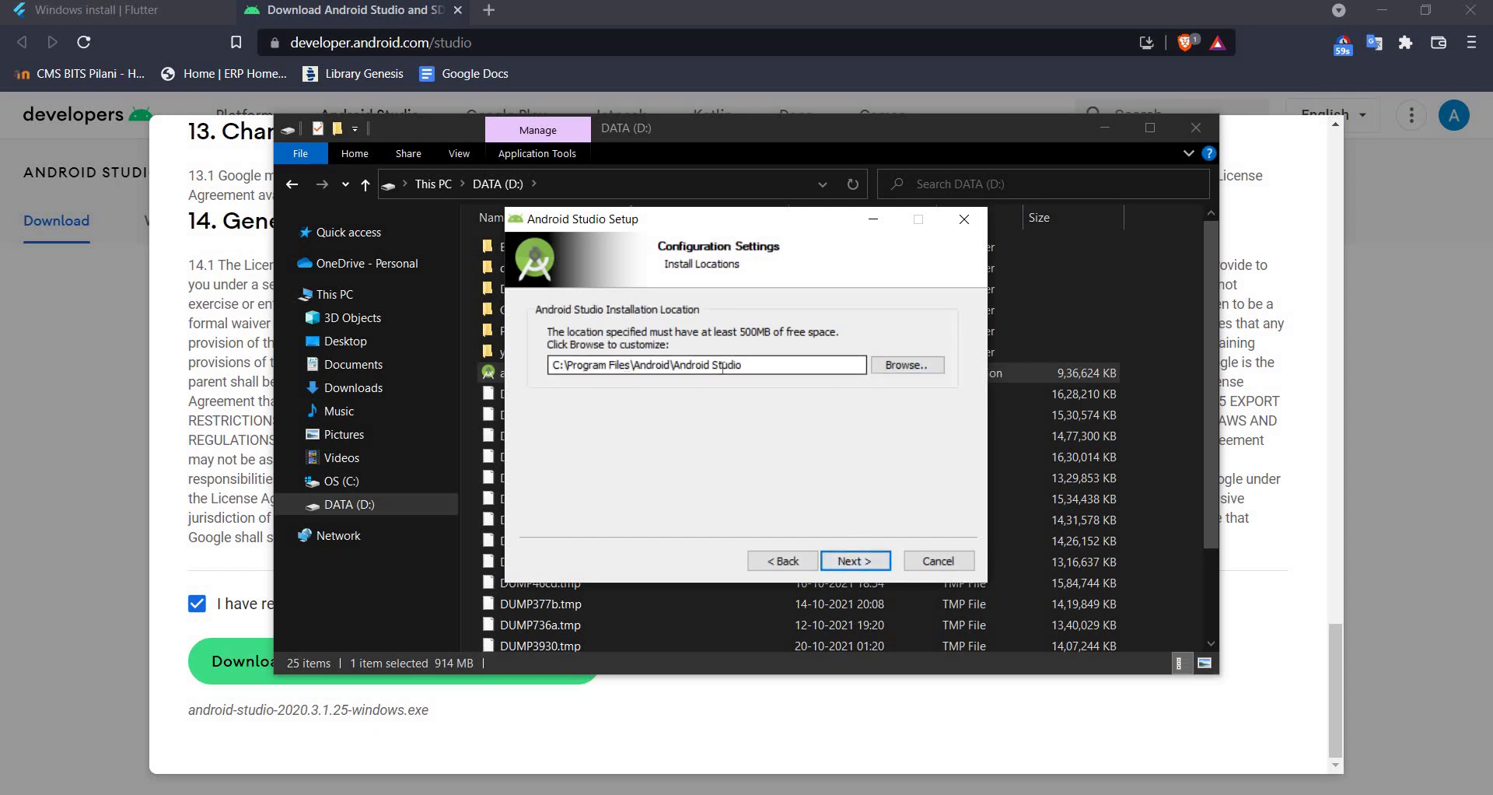
# Create a folder named AndroidStudio on DATA (D:) and set it as the Android Studio installation location.
pyautogui.click(904, 367)
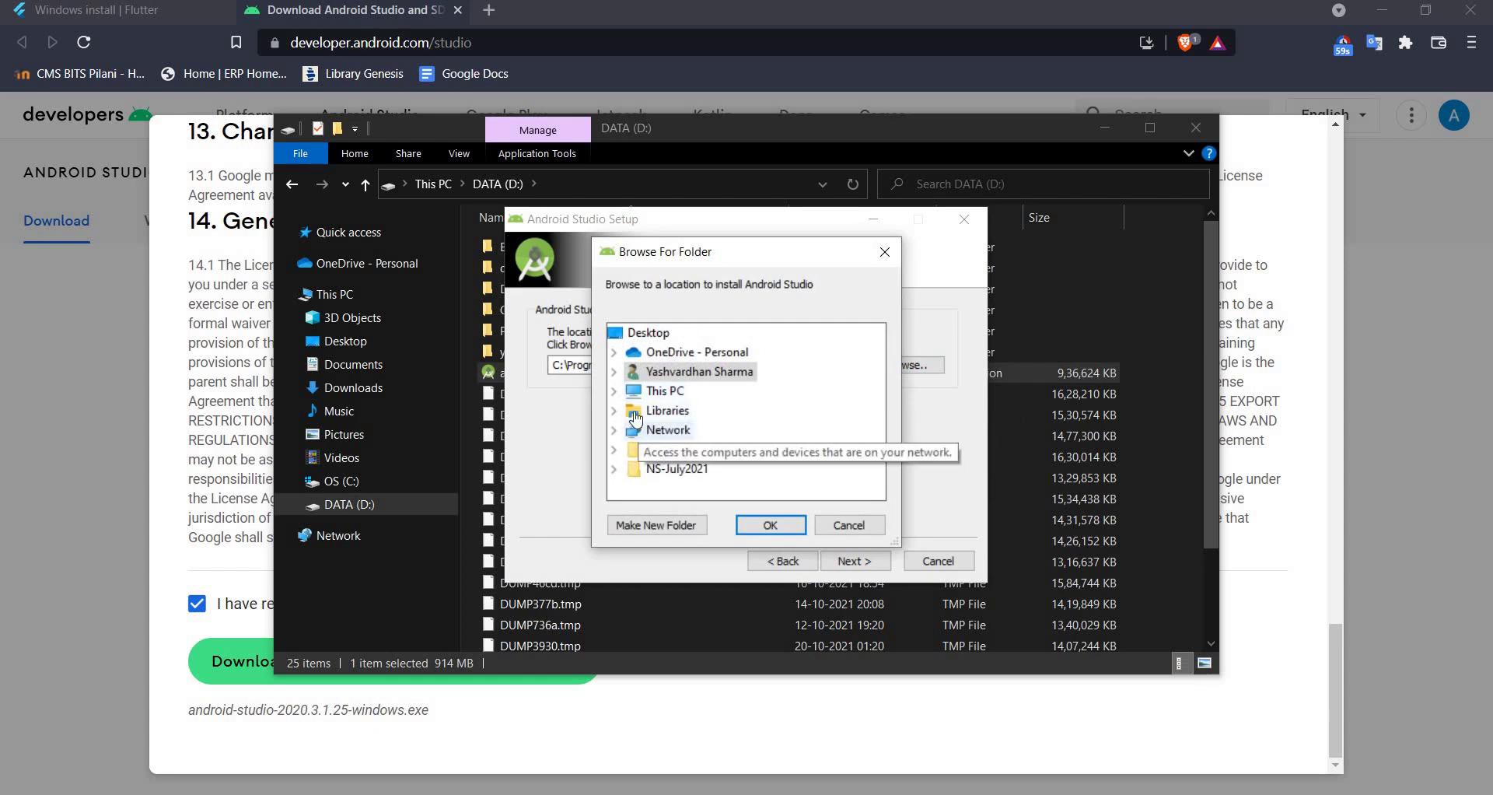
pyautogui.click(639, 393)
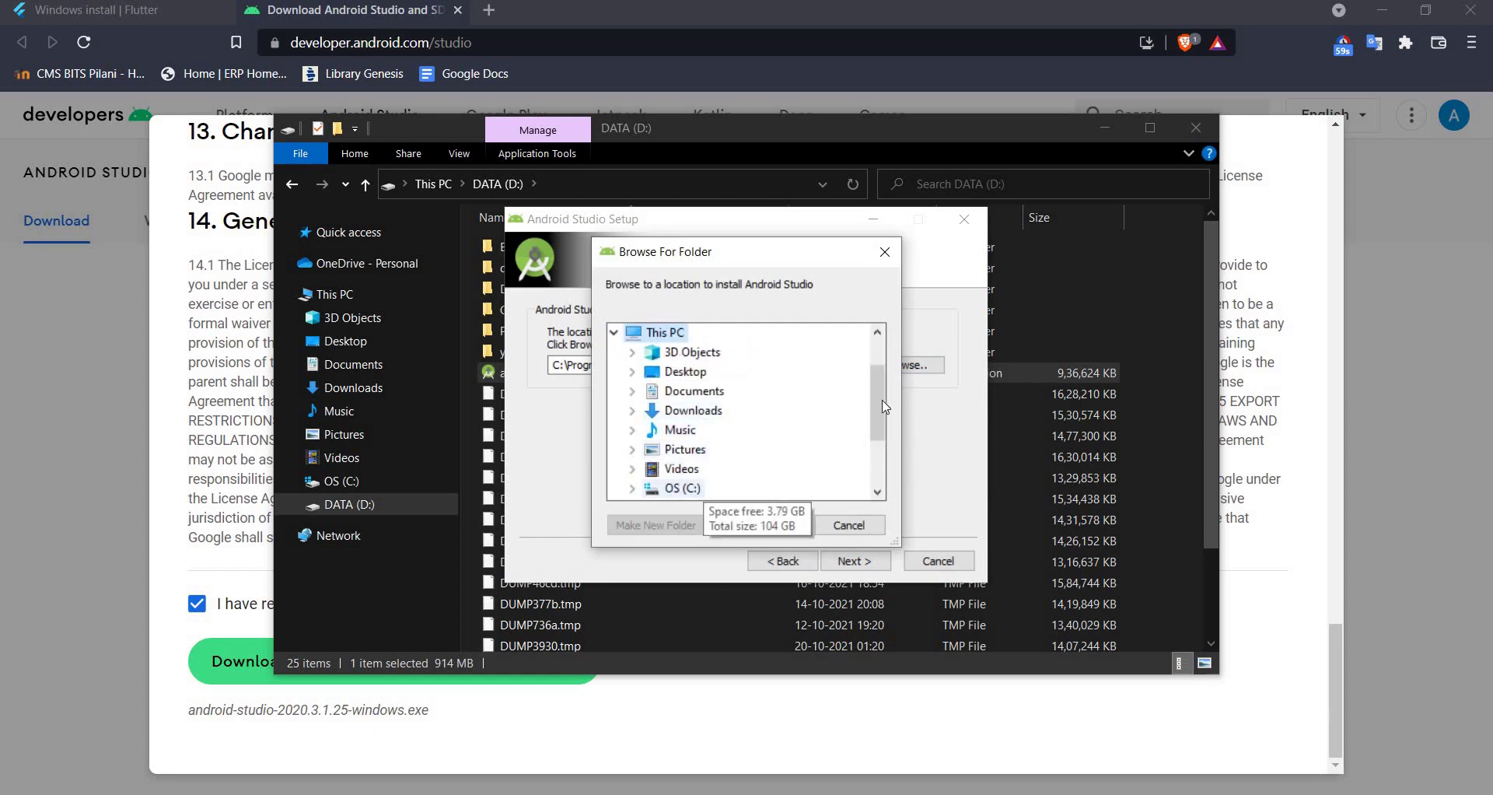
pyautogui.scroll(-2, 881, 455)
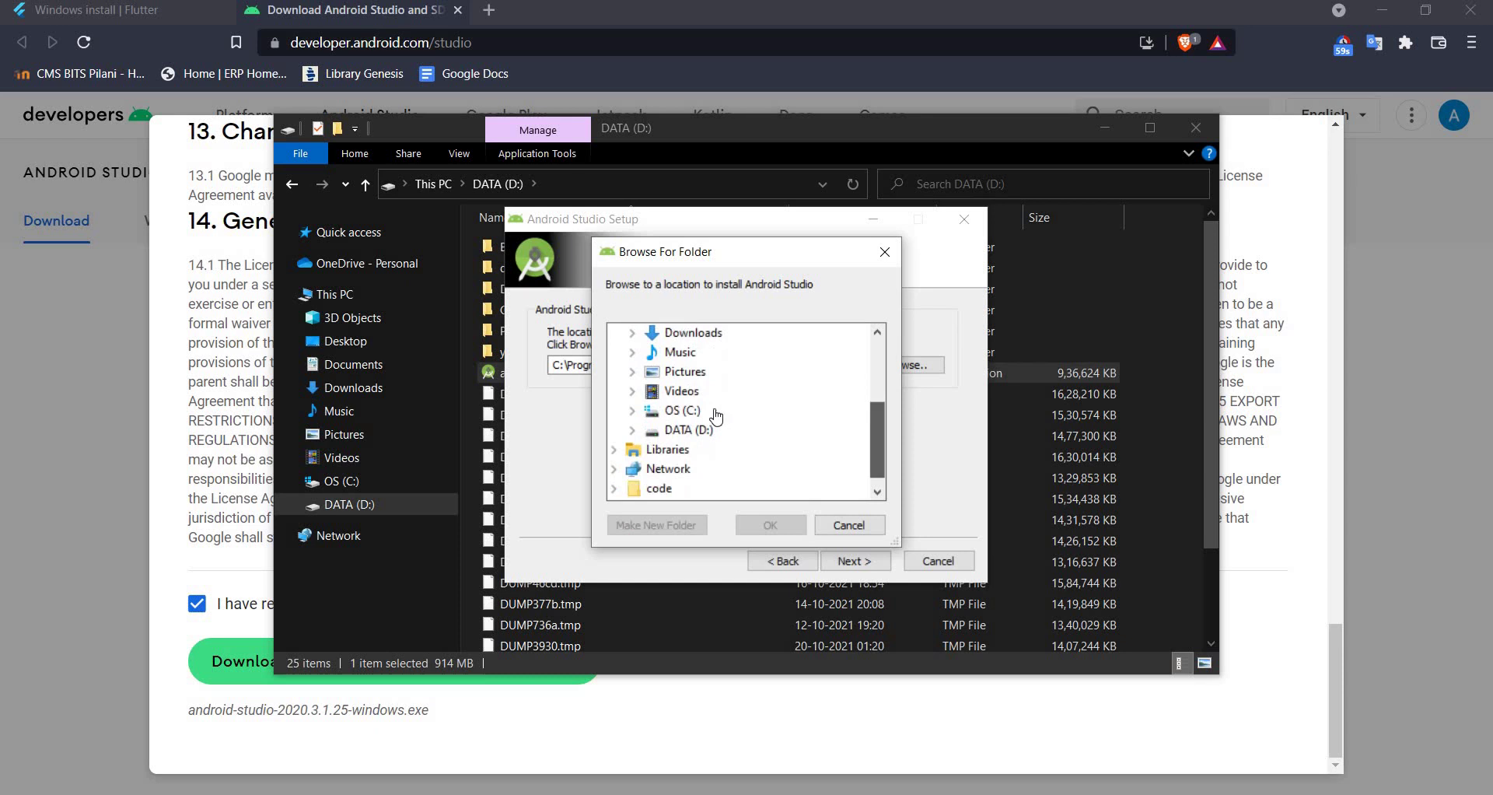
pyautogui.click(688, 410)
pyautogui.scroll(-1, 705, 420)
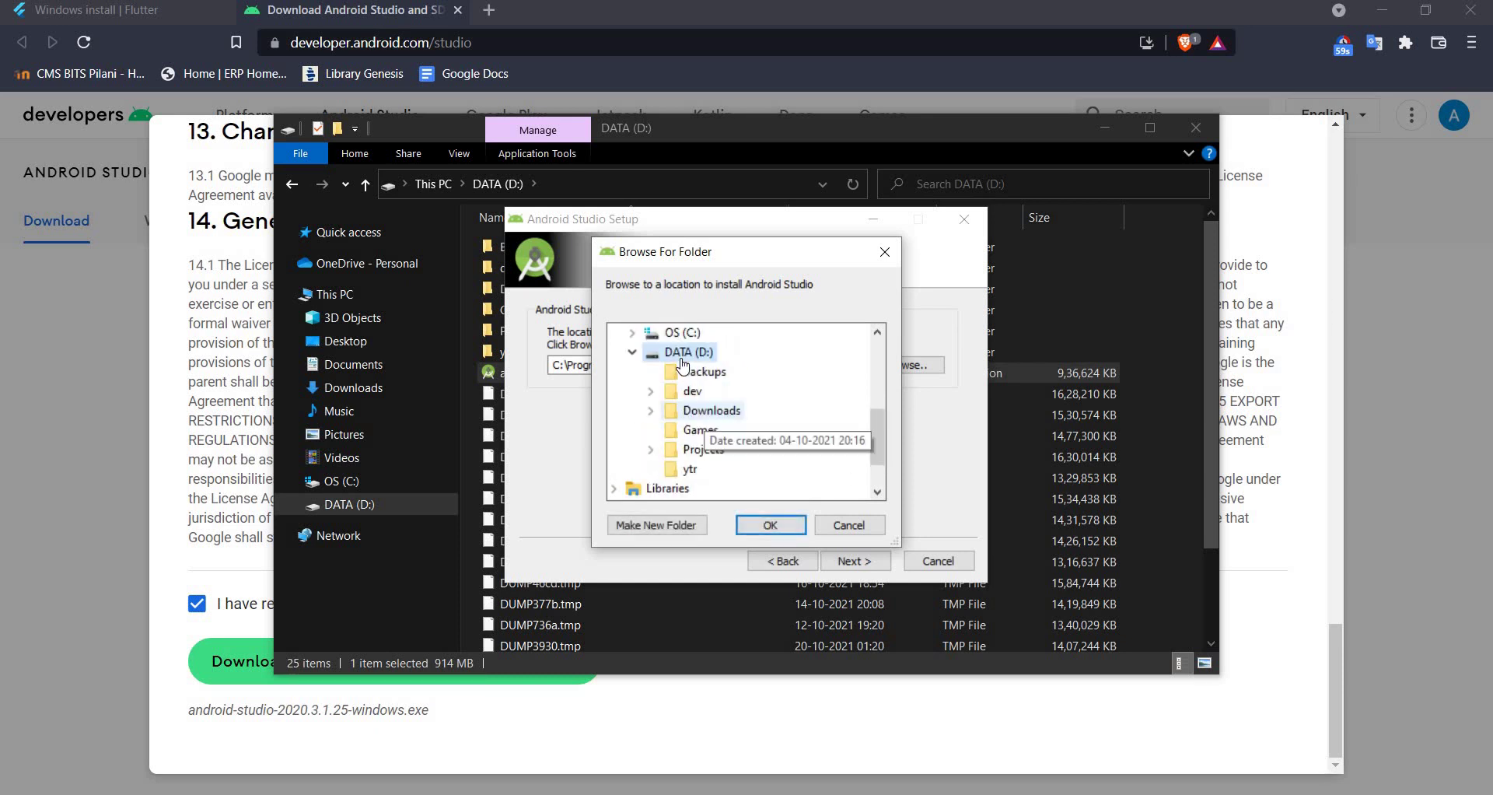
pyautogui.rightClick(681, 359)
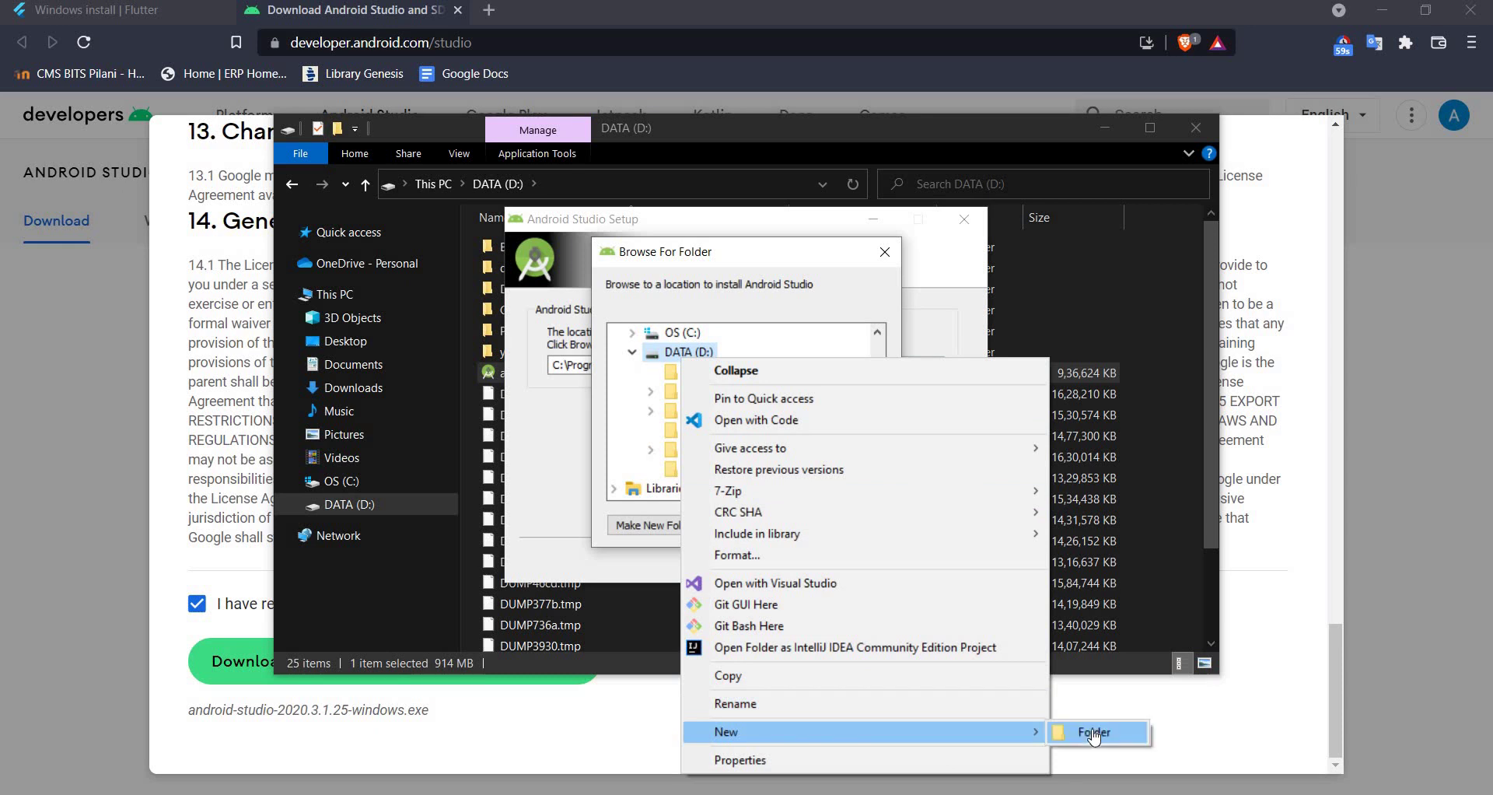
pyautogui.click(1103, 736)
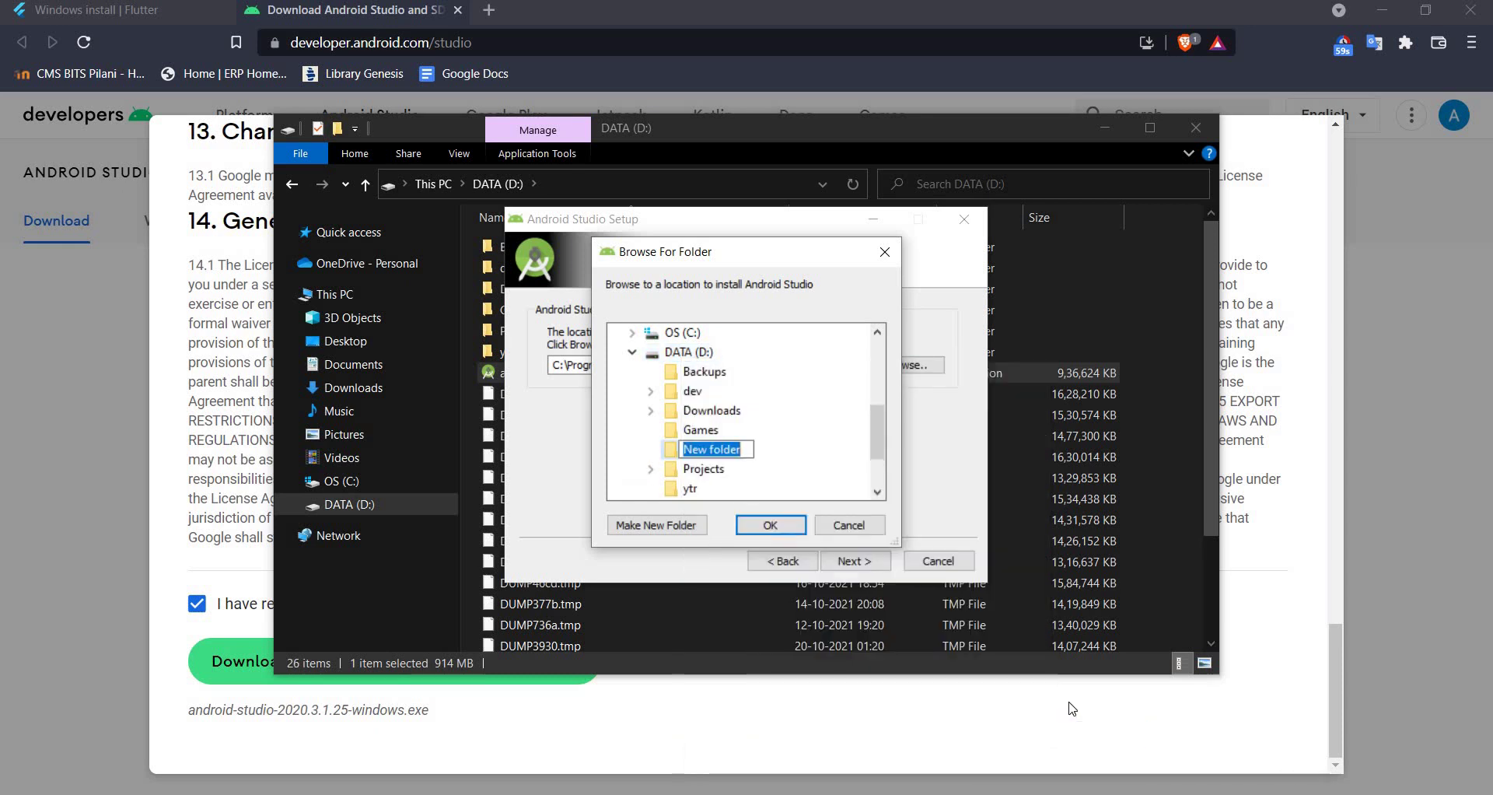
pyautogui.write('AndroidStudio')
pyautogui.press('Return')
pyautogui.press('Return')
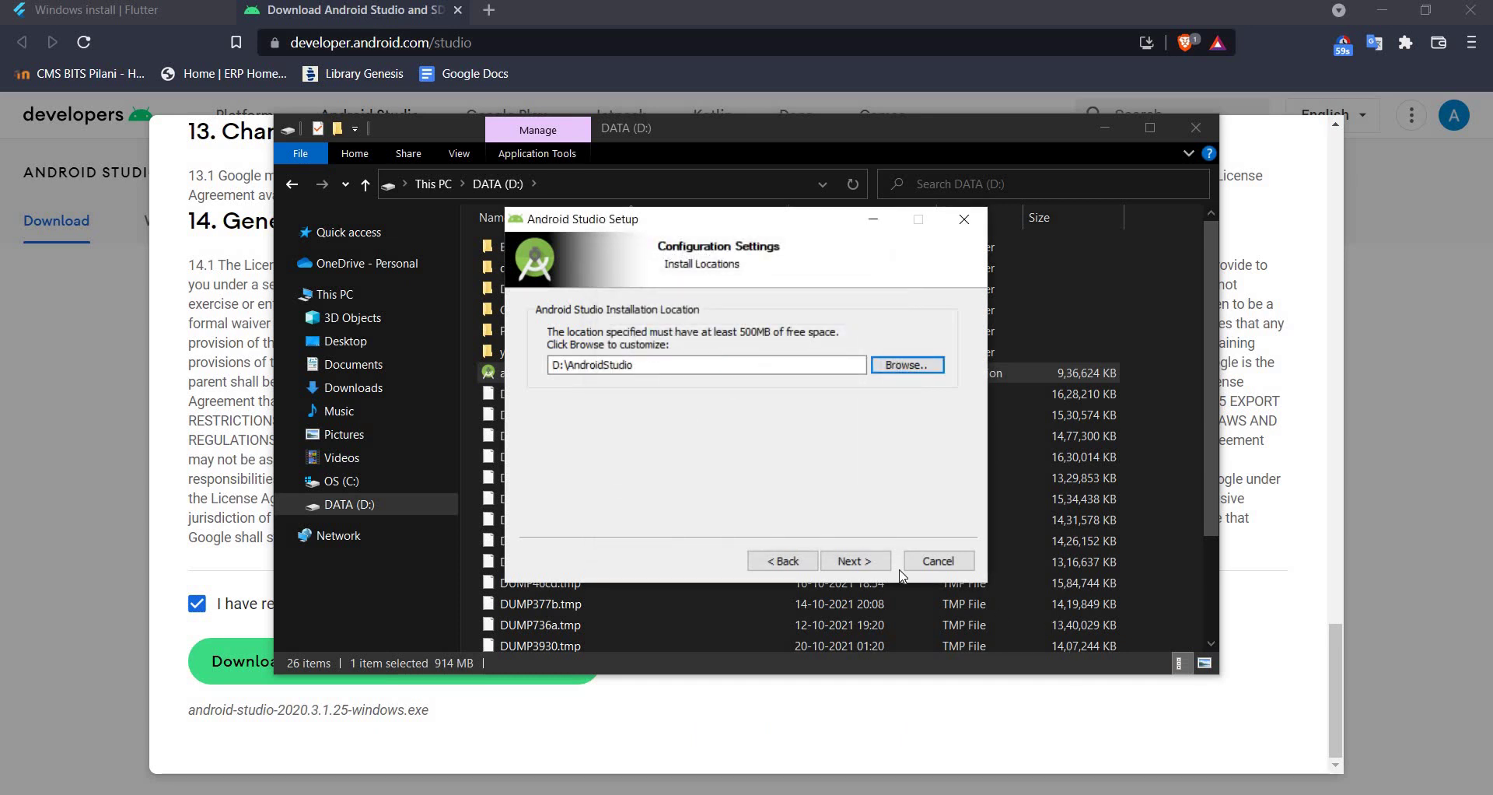
# Accept the D:\AndroidStudio location, keep the Android Studio Start Menu folder and start the installation.
pyautogui.click(885, 563)
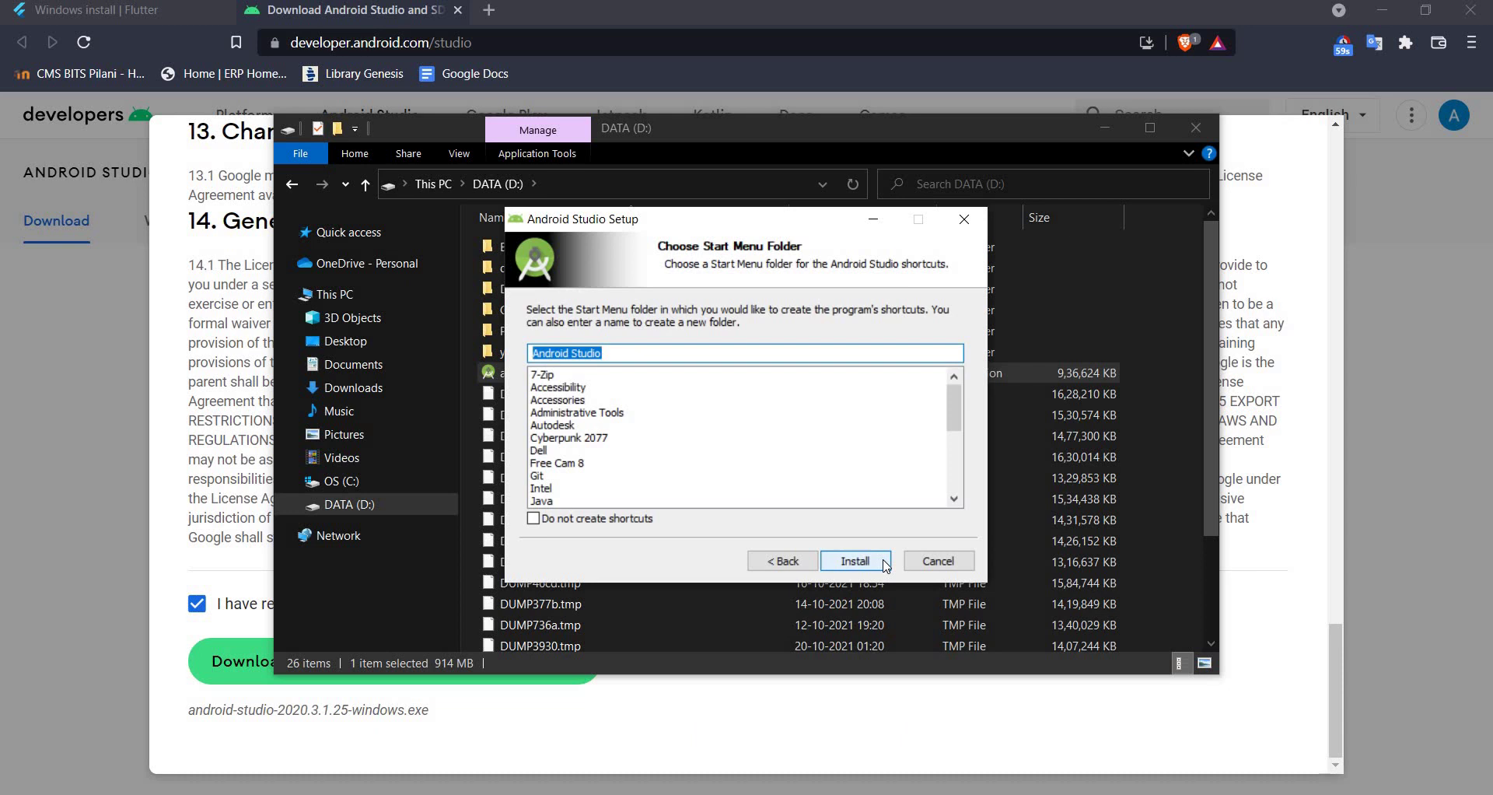
pyautogui.click(845, 568)
pyautogui.click(603, 359)
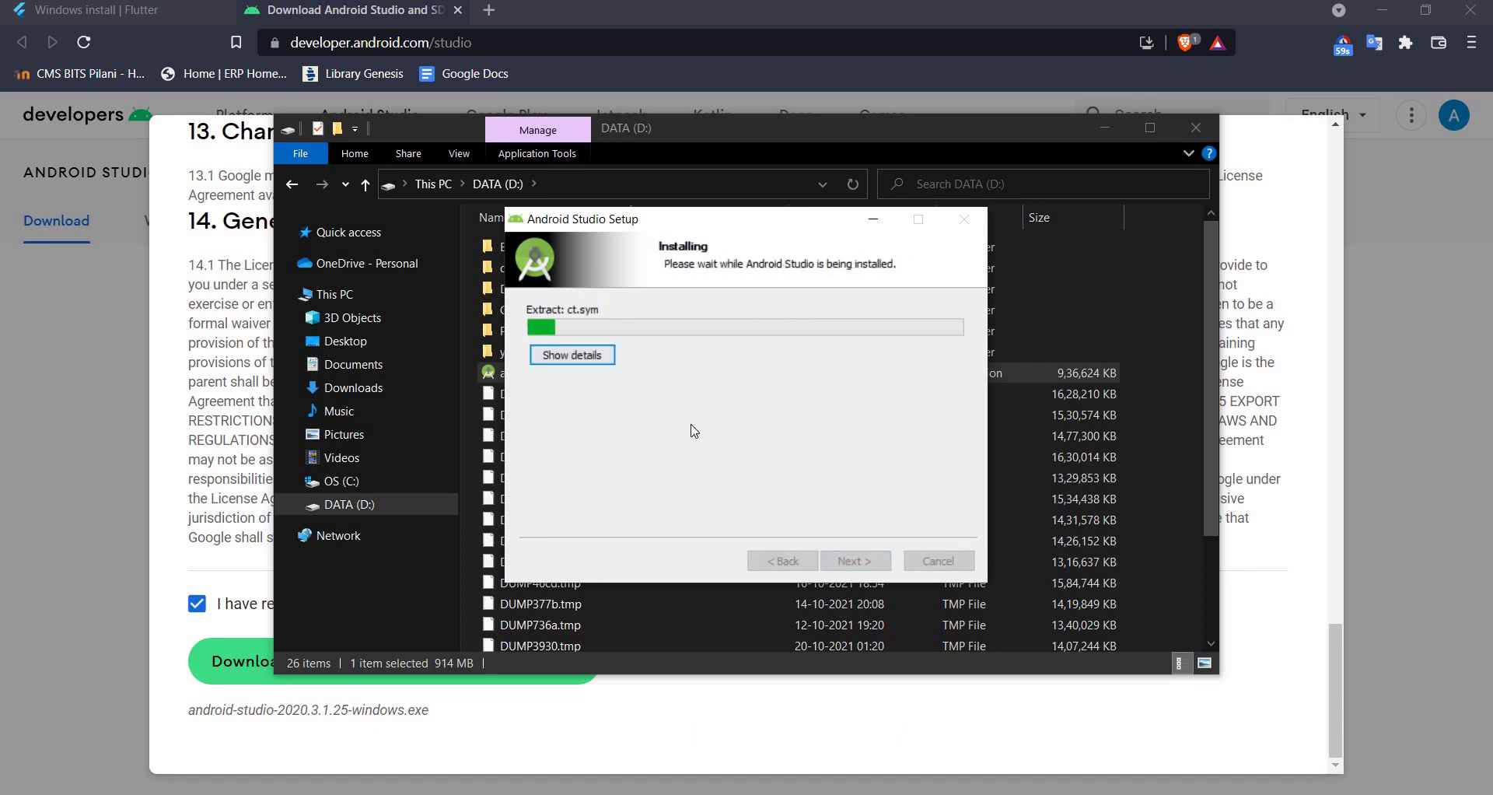
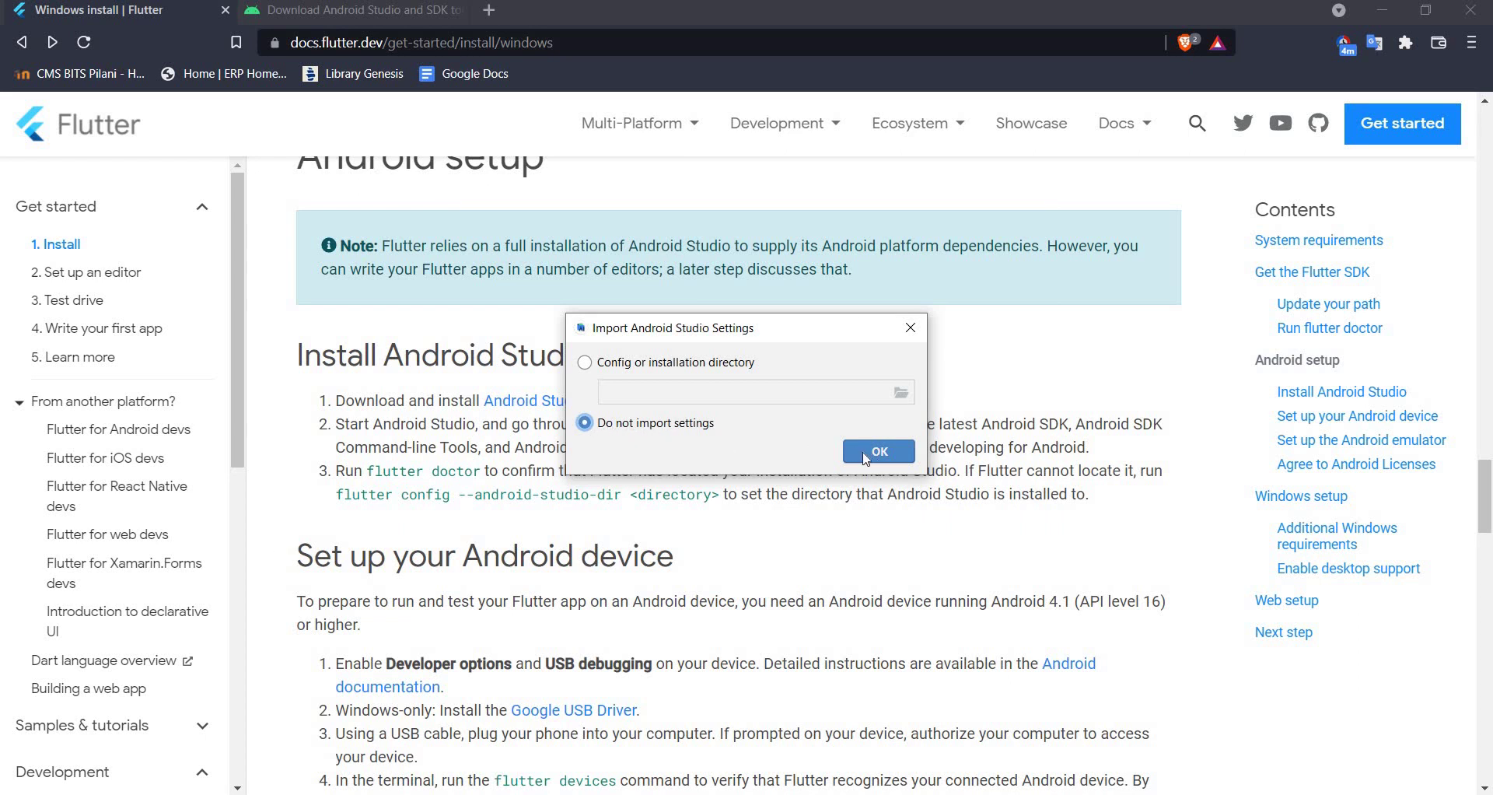
# Start Android Studio without importing settings, decline sending usage statistics and ignore the Kotlin plugin update.
pyautogui.click(867, 453)
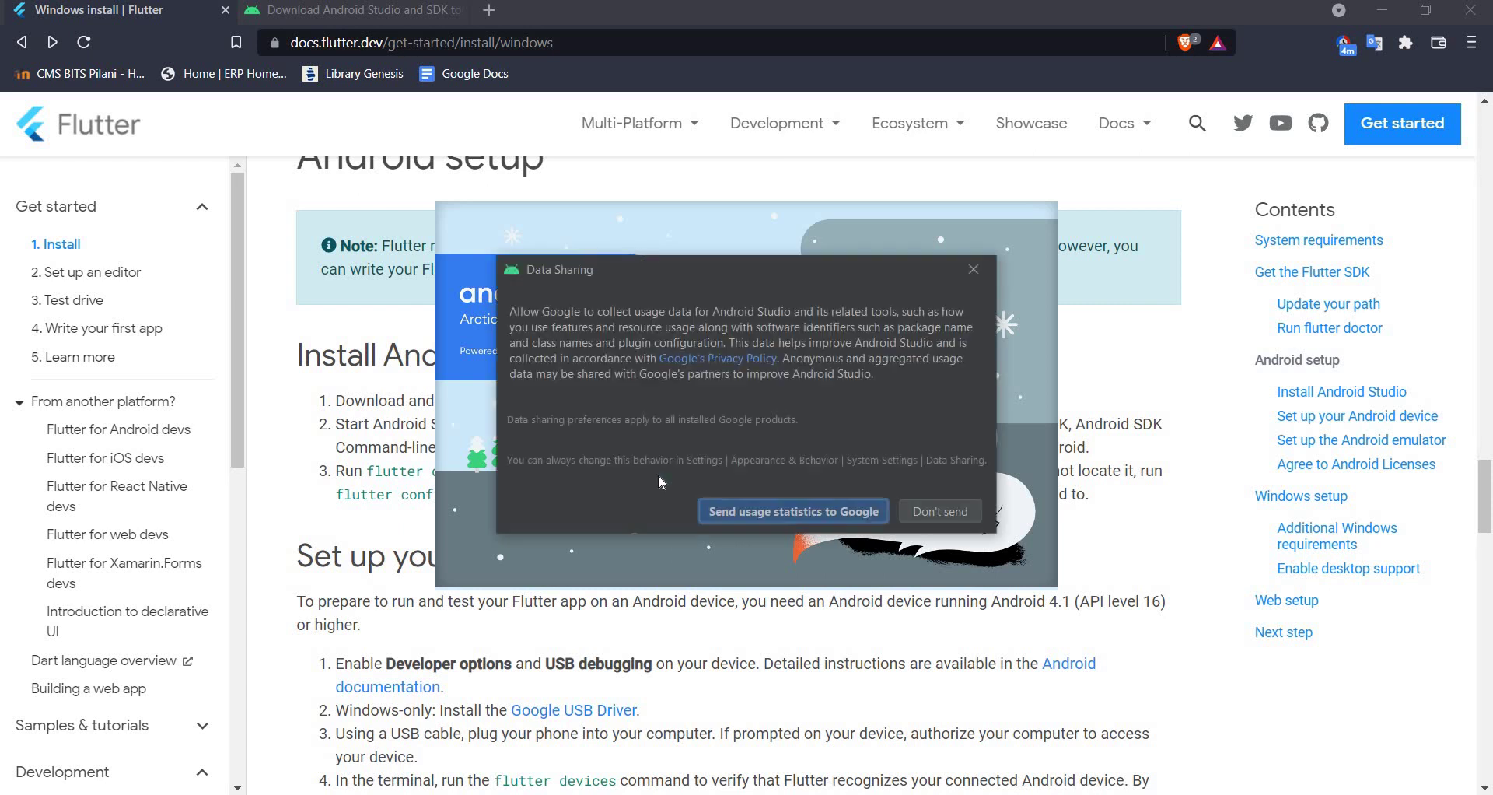
pyautogui.click(937, 511)
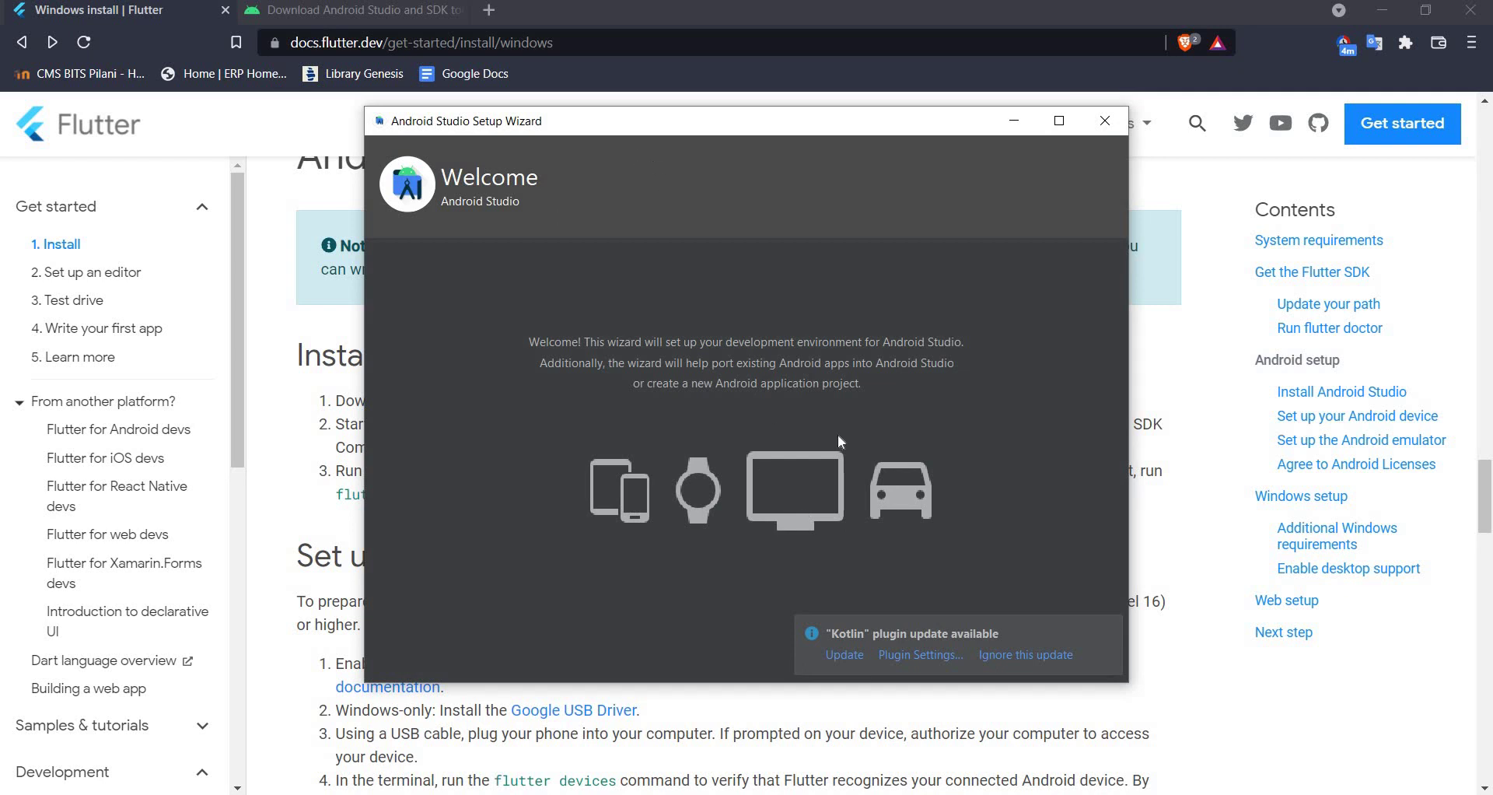
pyautogui.click(1031, 658)
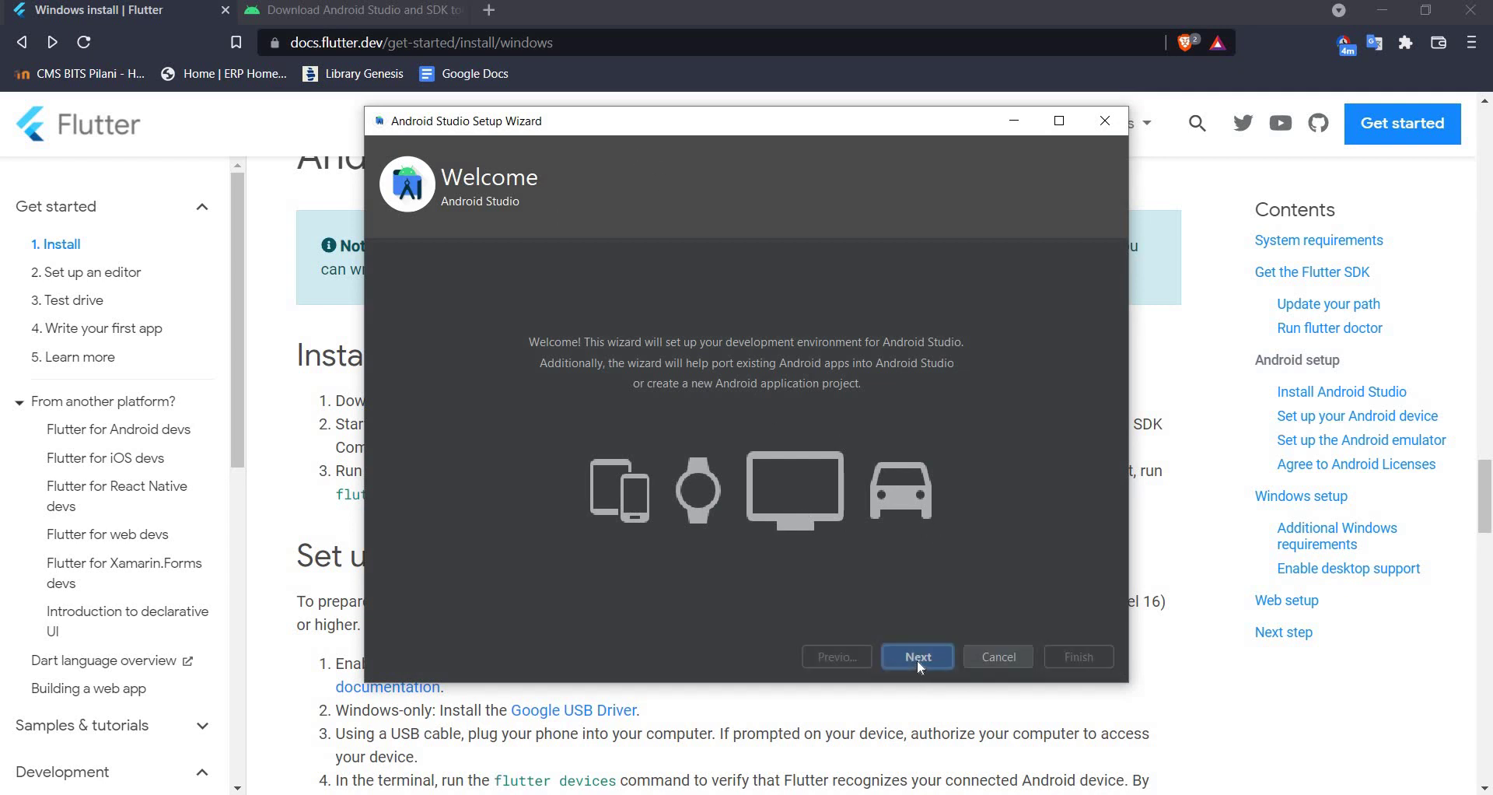
# Choose the Custom install type in the setup wizard, keeping D:\AndroidStudio\jre as the JDK location and the Darcula theme.
pyautogui.click(917, 660)
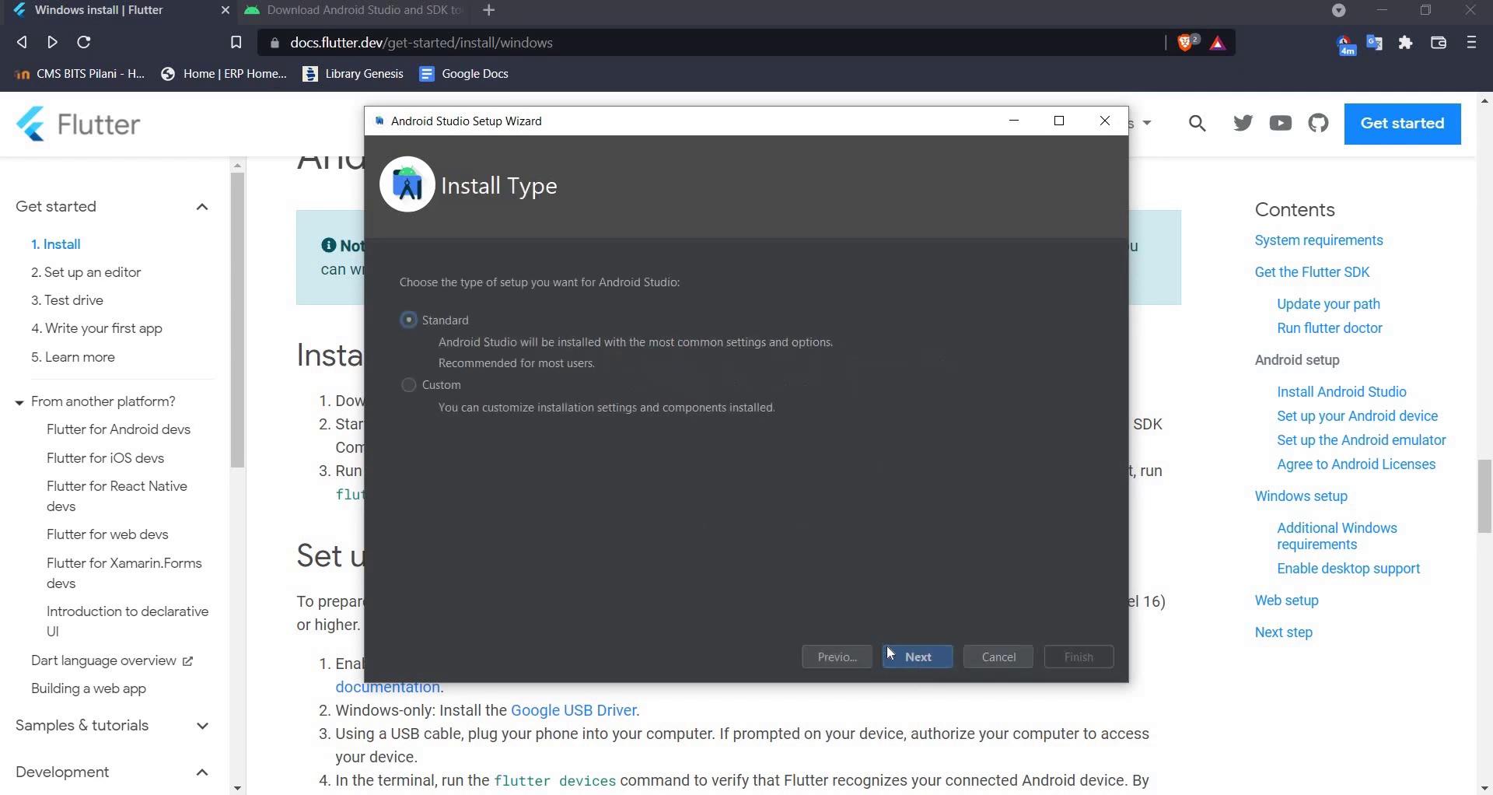
pyautogui.click(407, 384)
pyautogui.click(918, 658)
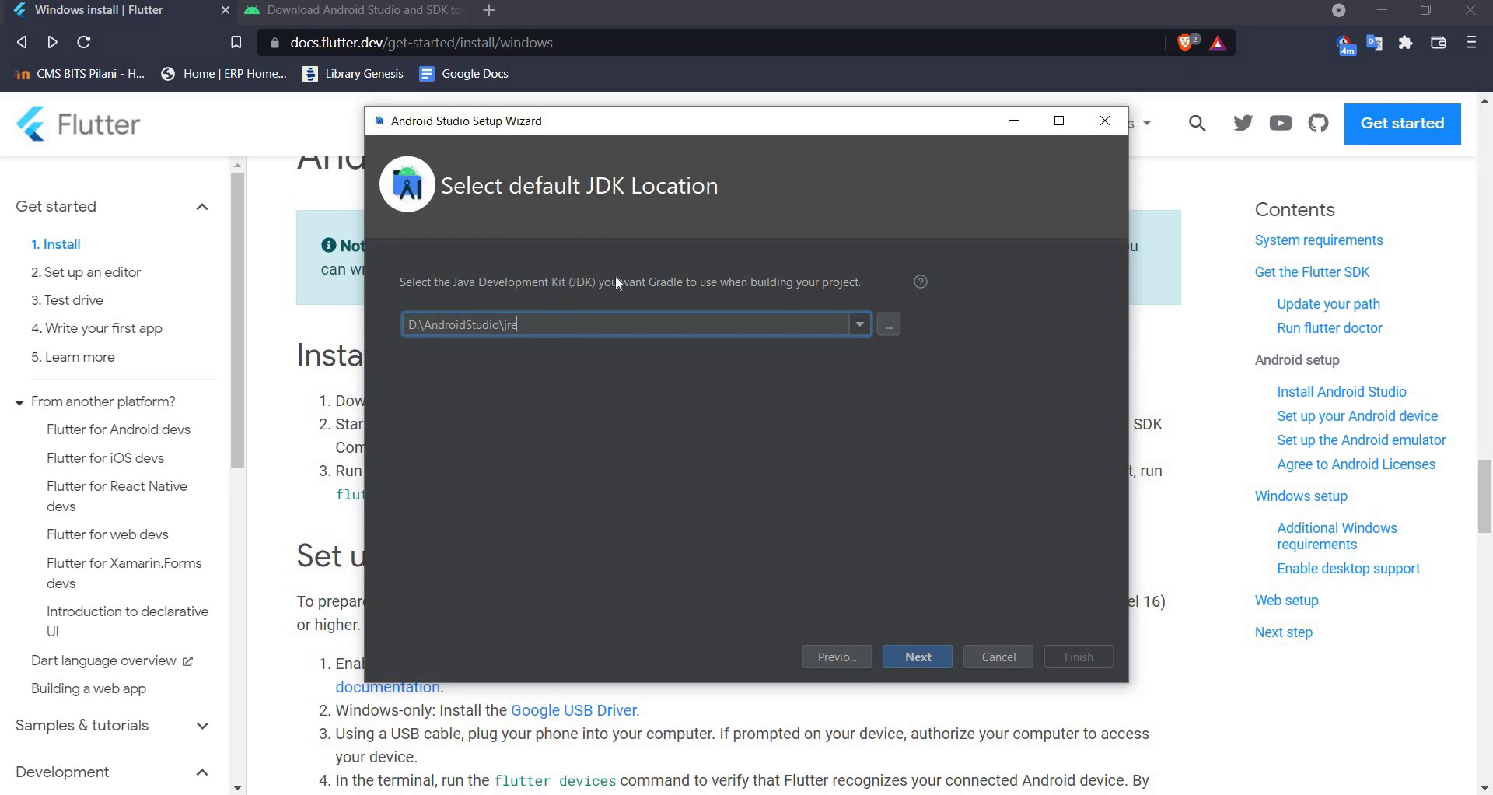
pyautogui.click(922, 660)
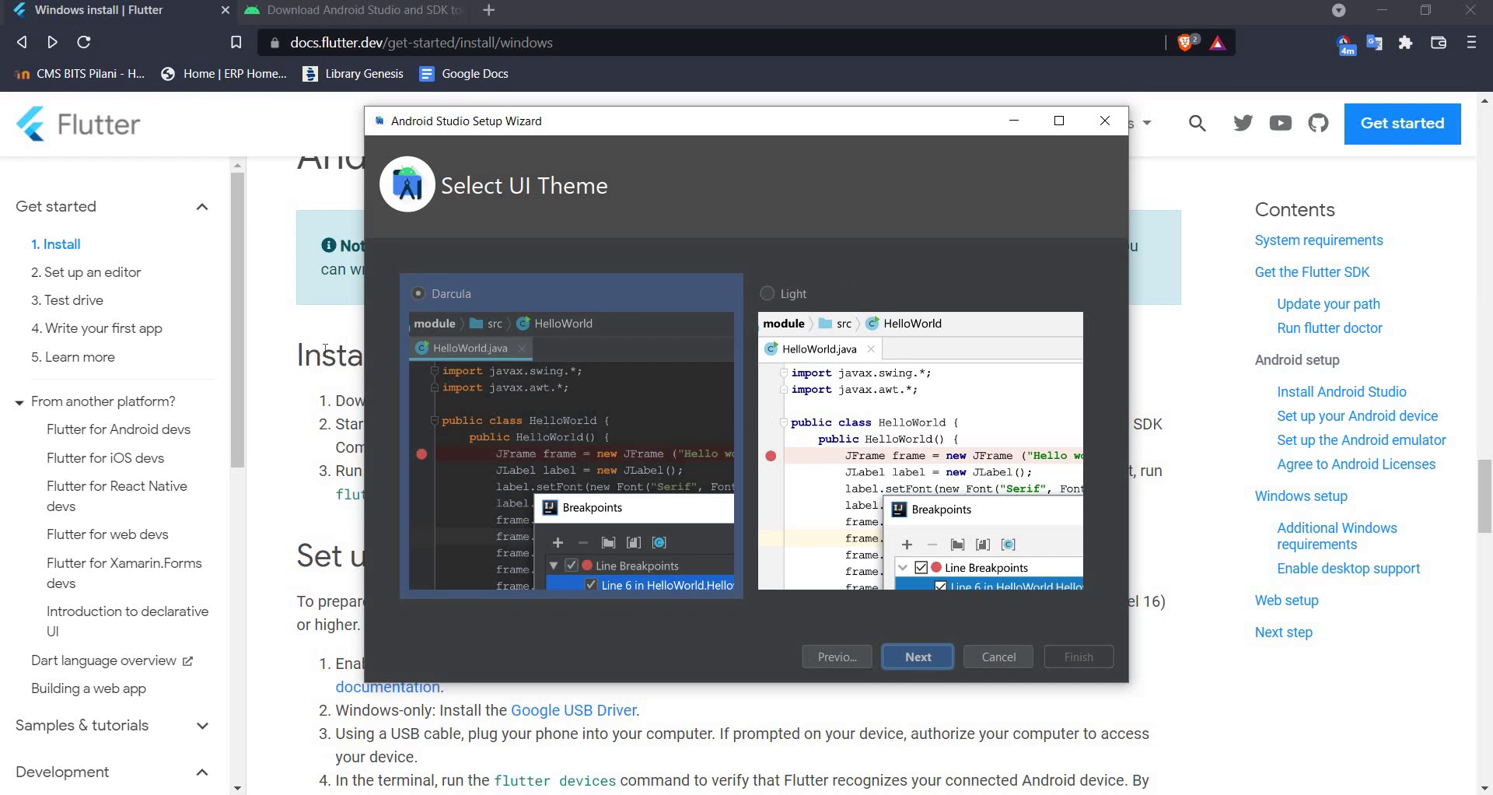
pyautogui.click(909, 655)
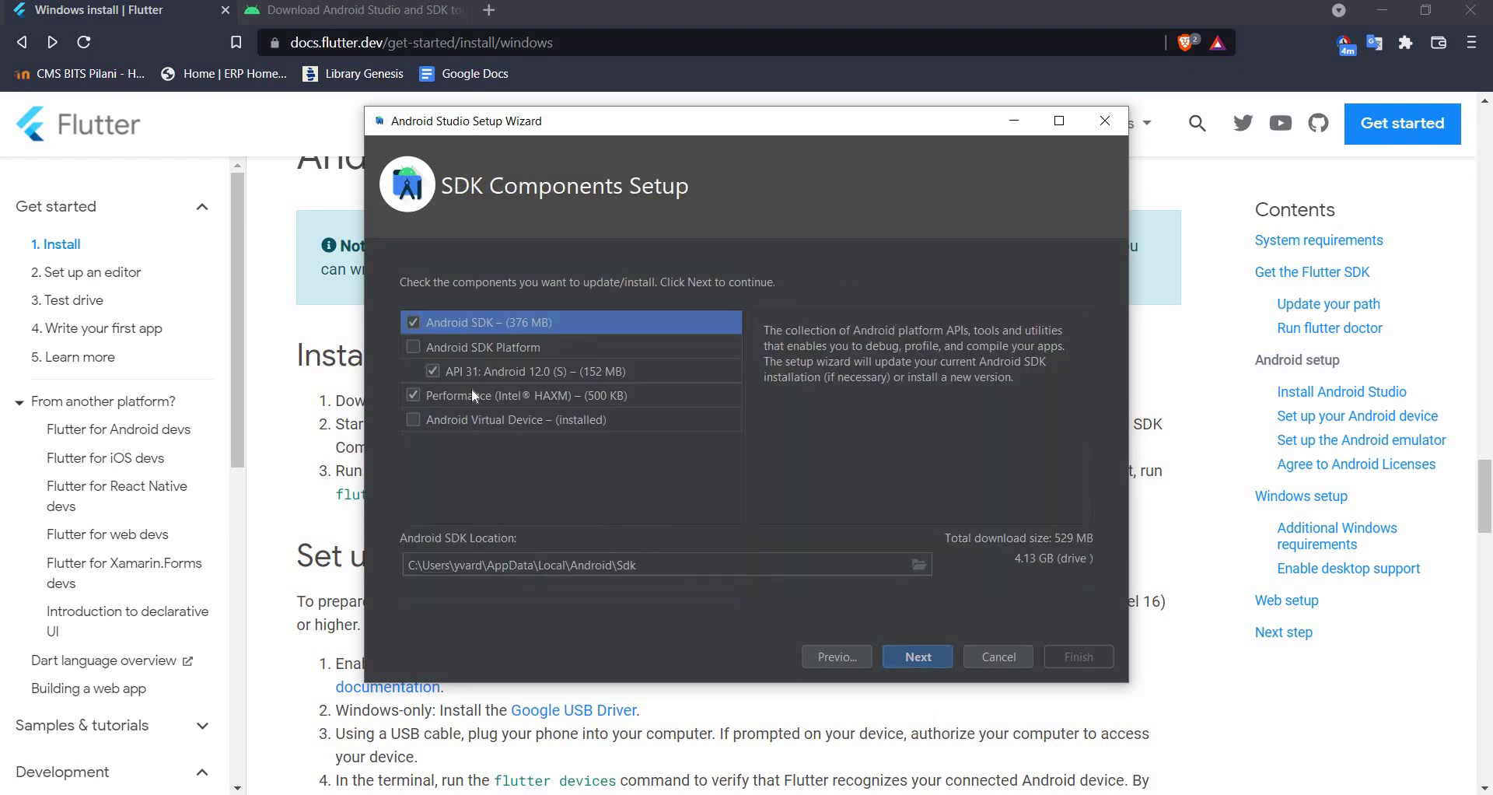
# Check the Android Virtual Device and Android SDK Platform components, and accept Android SDK, API 31: Android 12.0 (S) and Intel HAXM for installation.
pyautogui.click(416, 418)
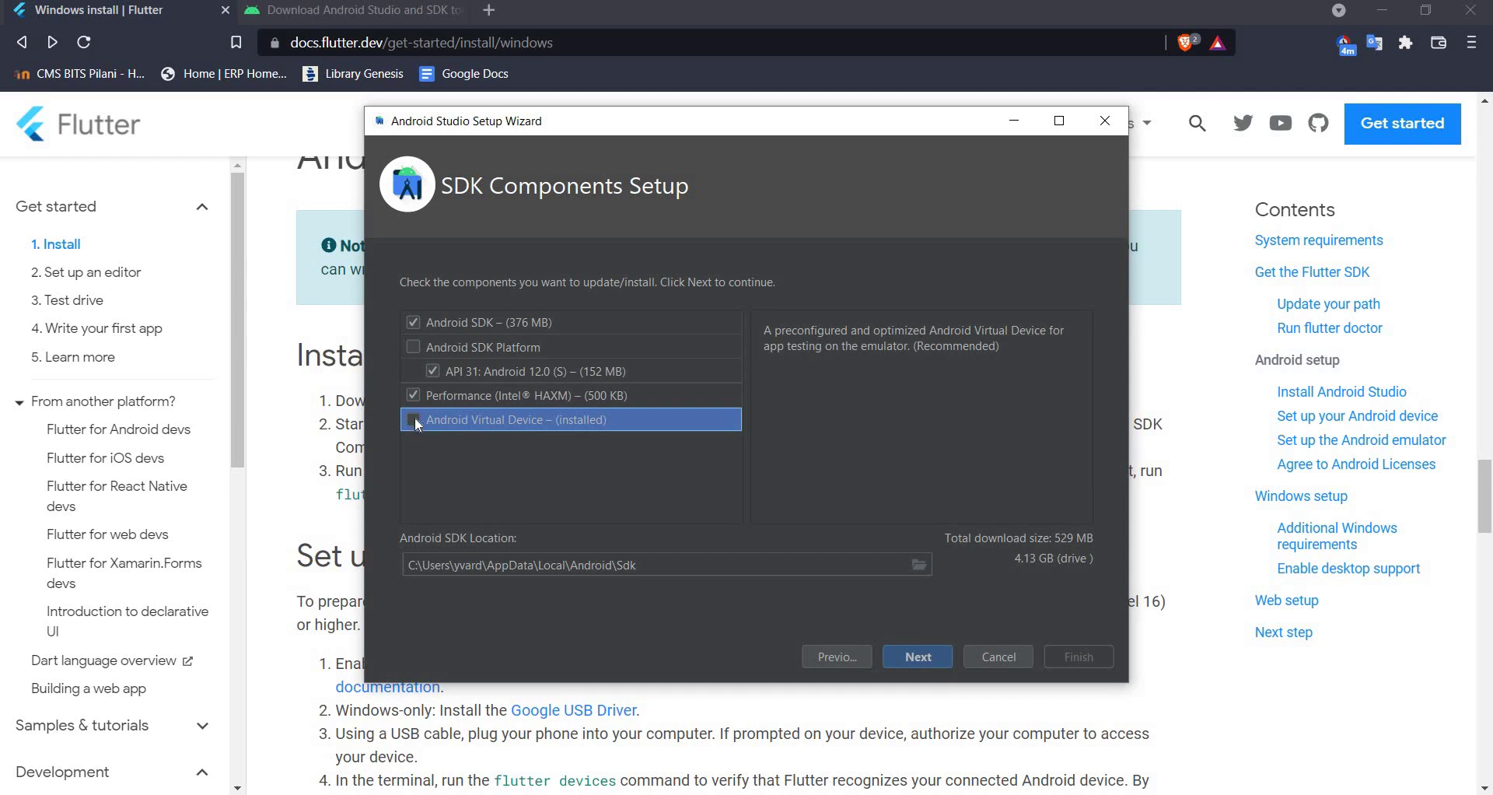
pyautogui.click(409, 344)
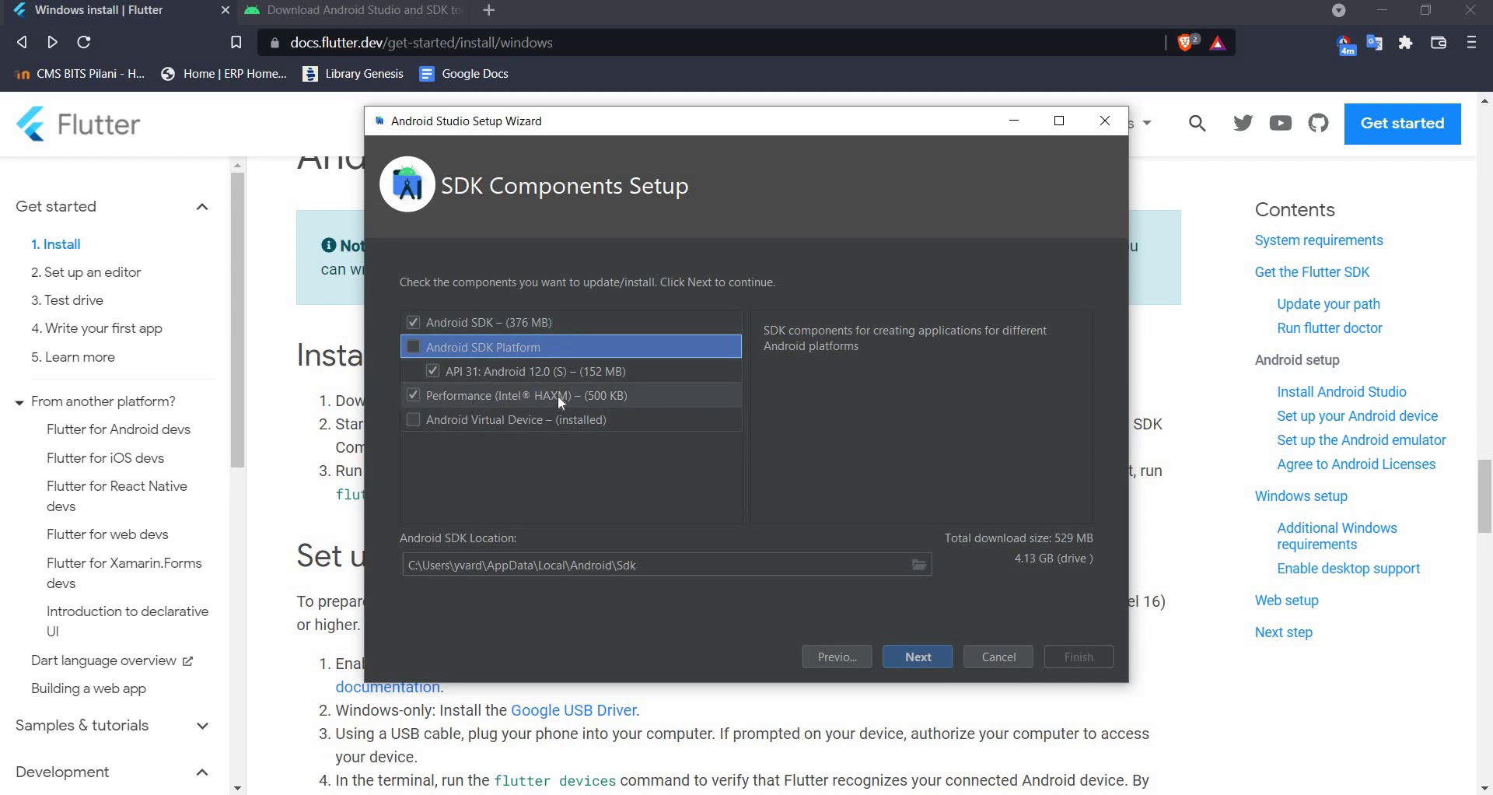
pyautogui.click(907, 658)
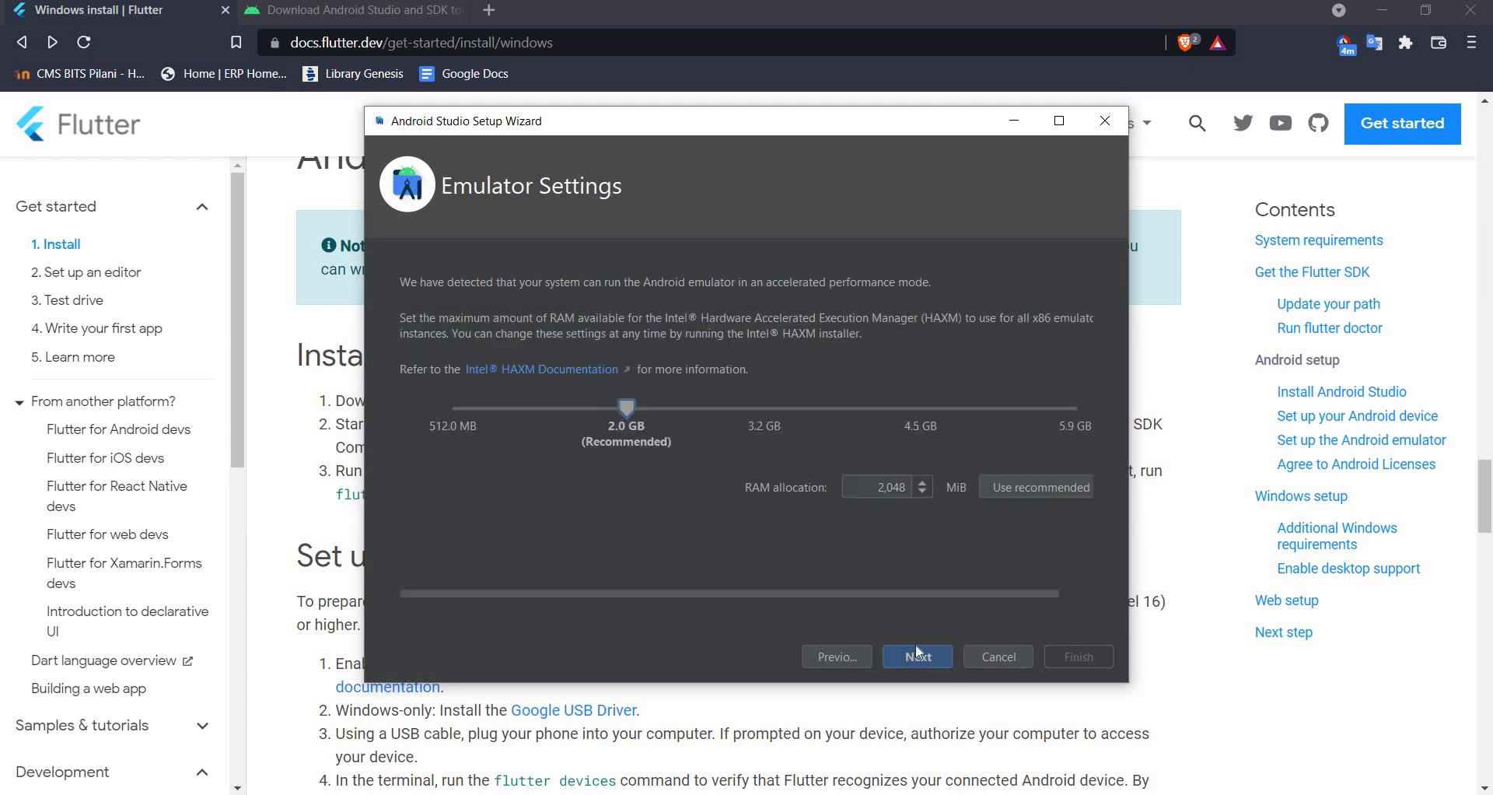
# Accept the recommended 2,048 MiB emulator RAM allocation, install the SDK components and finish the setup wizard.
pyautogui.click(918, 655)
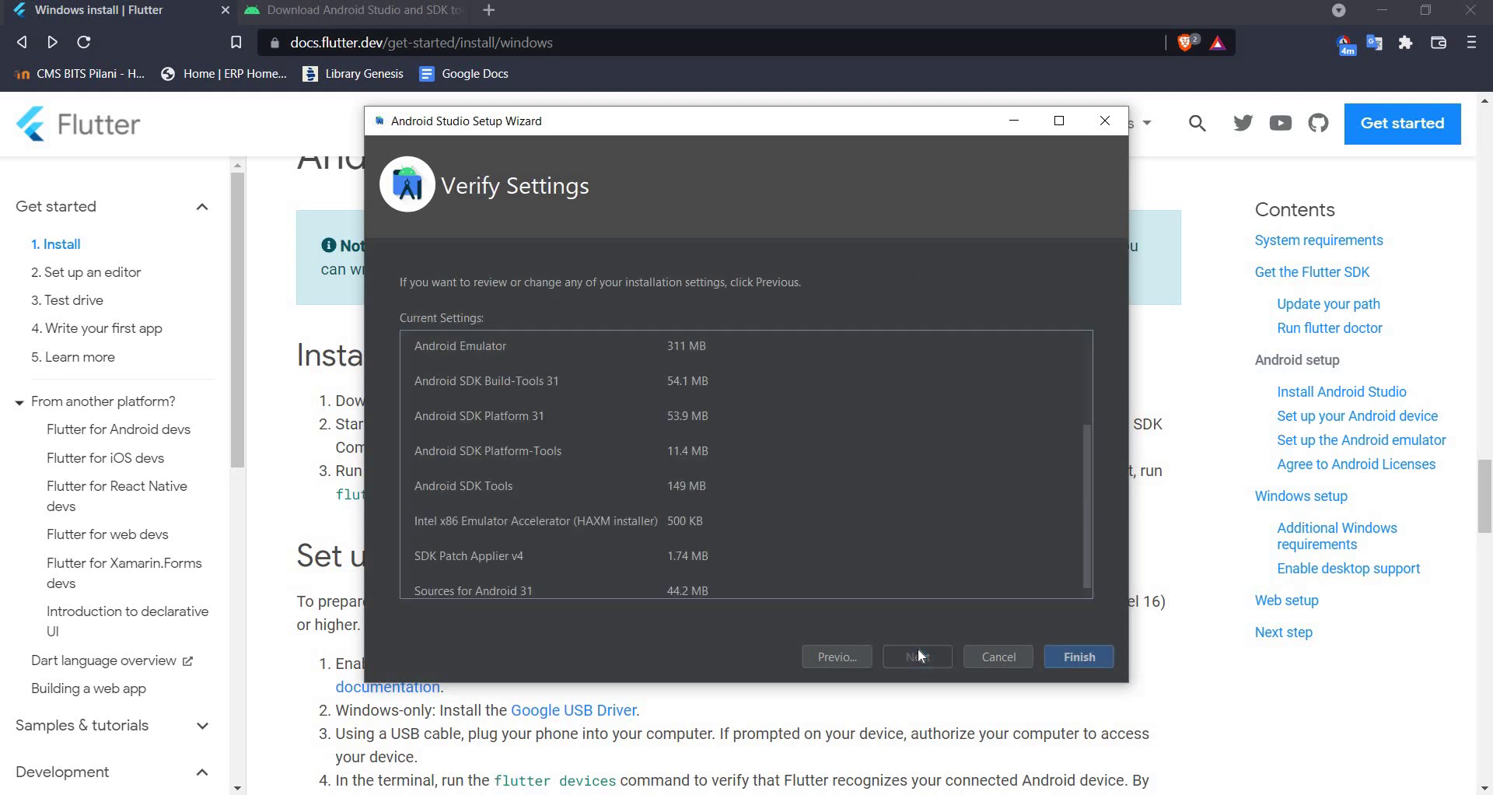
pyautogui.click(1069, 657)
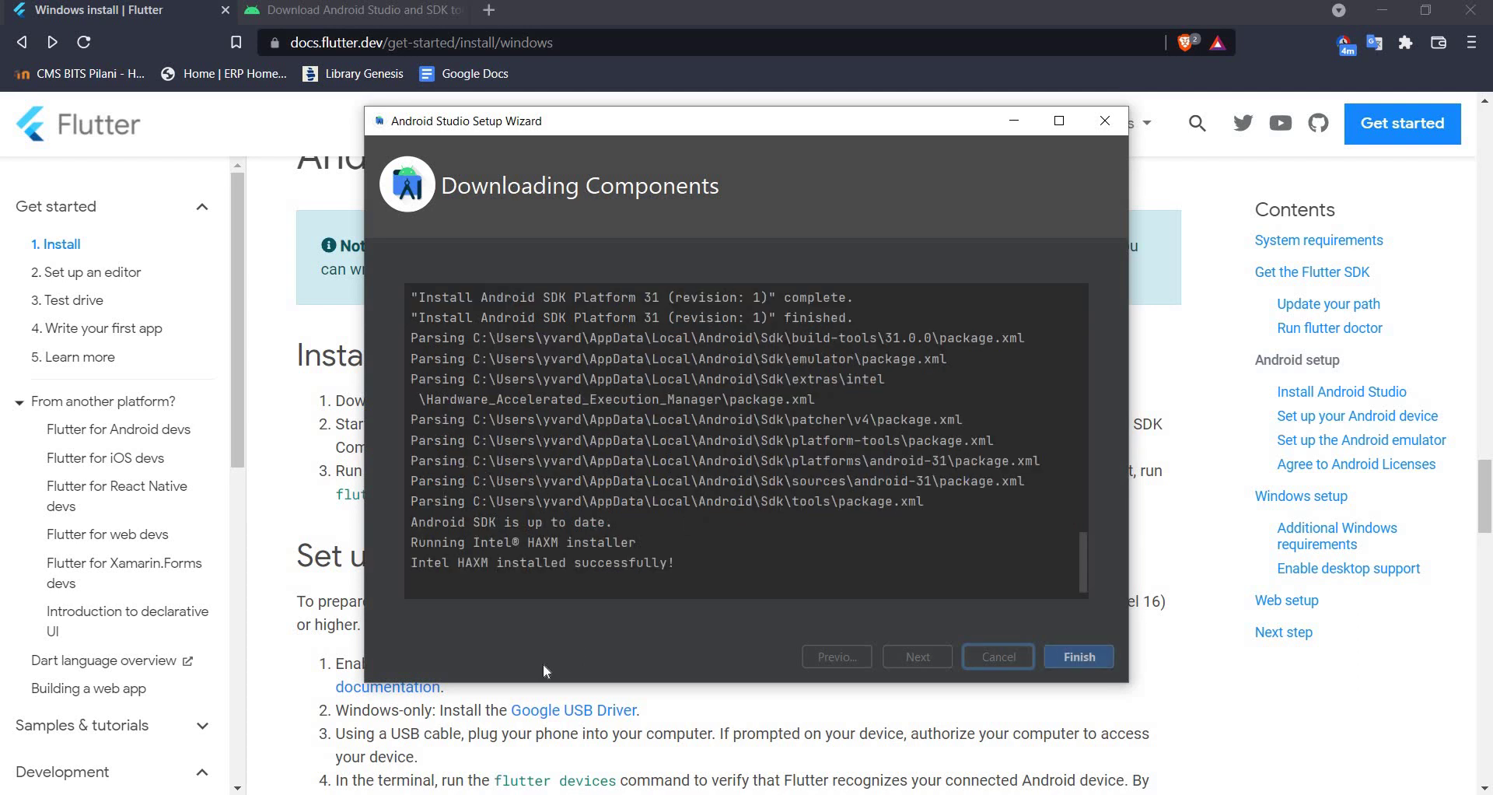
pyautogui.click(1067, 655)
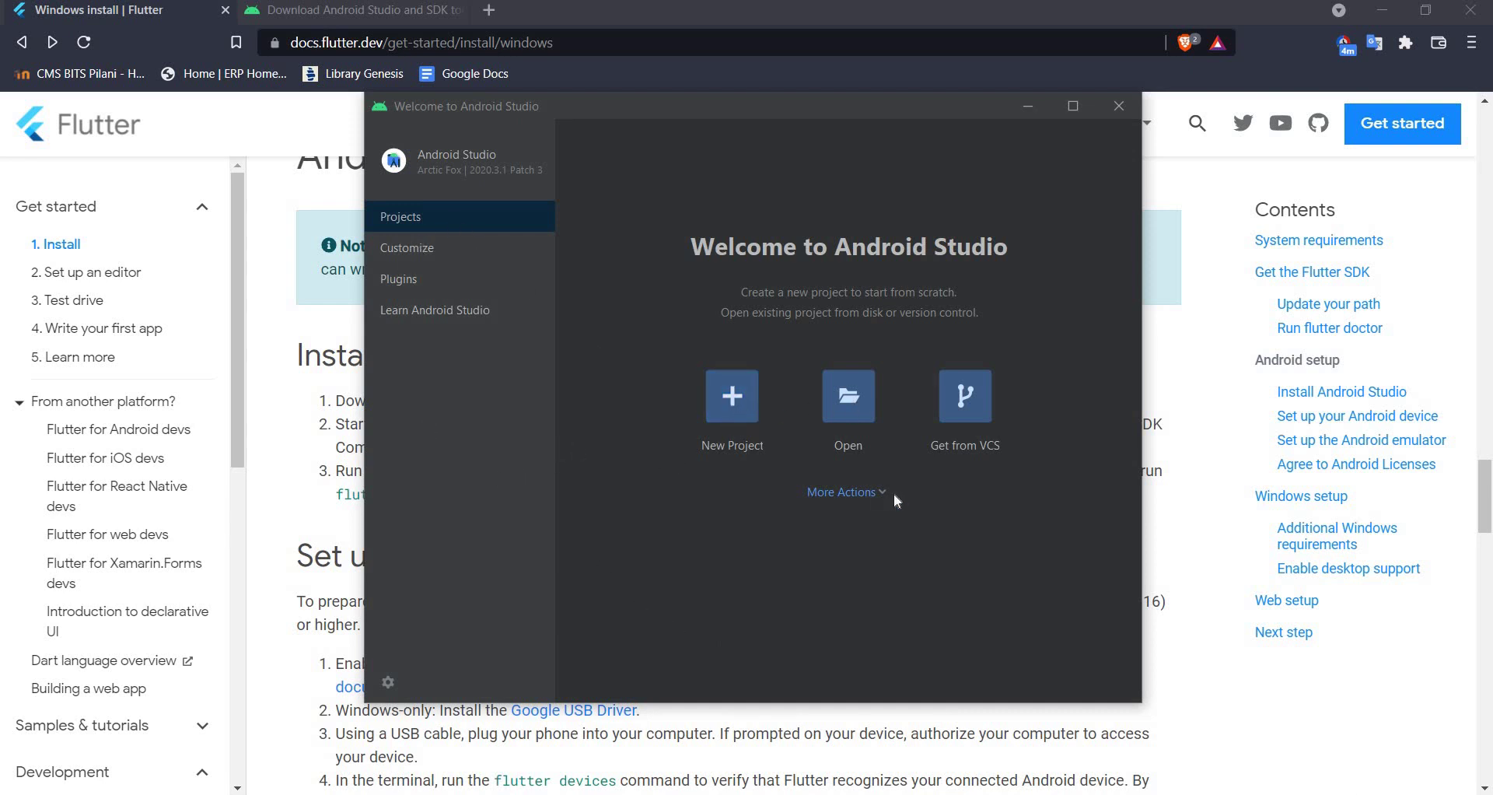
# Open the SDK Manager's list of SDK tools and mark Android SDK Command-line Tools (latest) for installation.
pyautogui.click(870, 493)
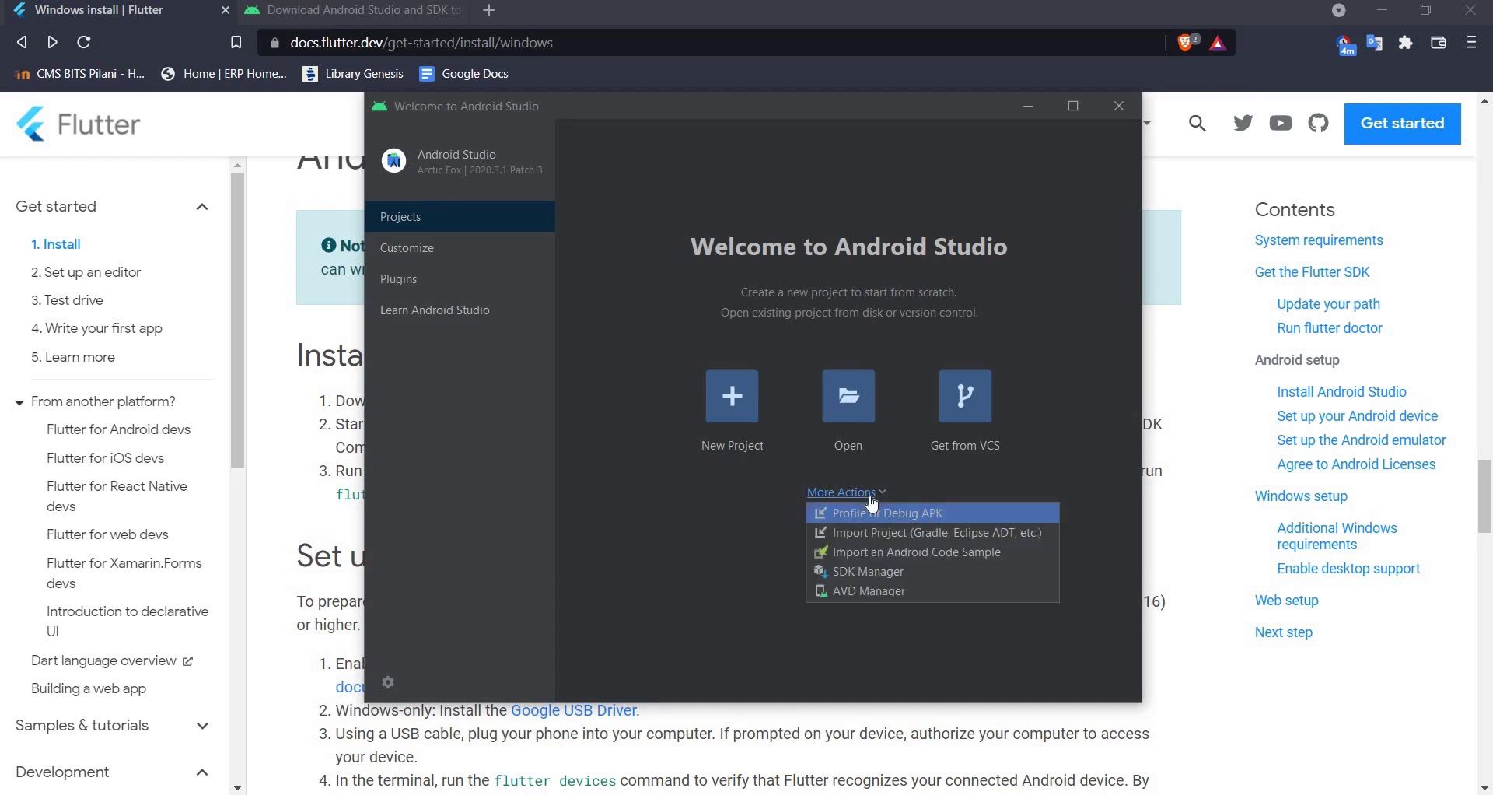
pyautogui.click(876, 571)
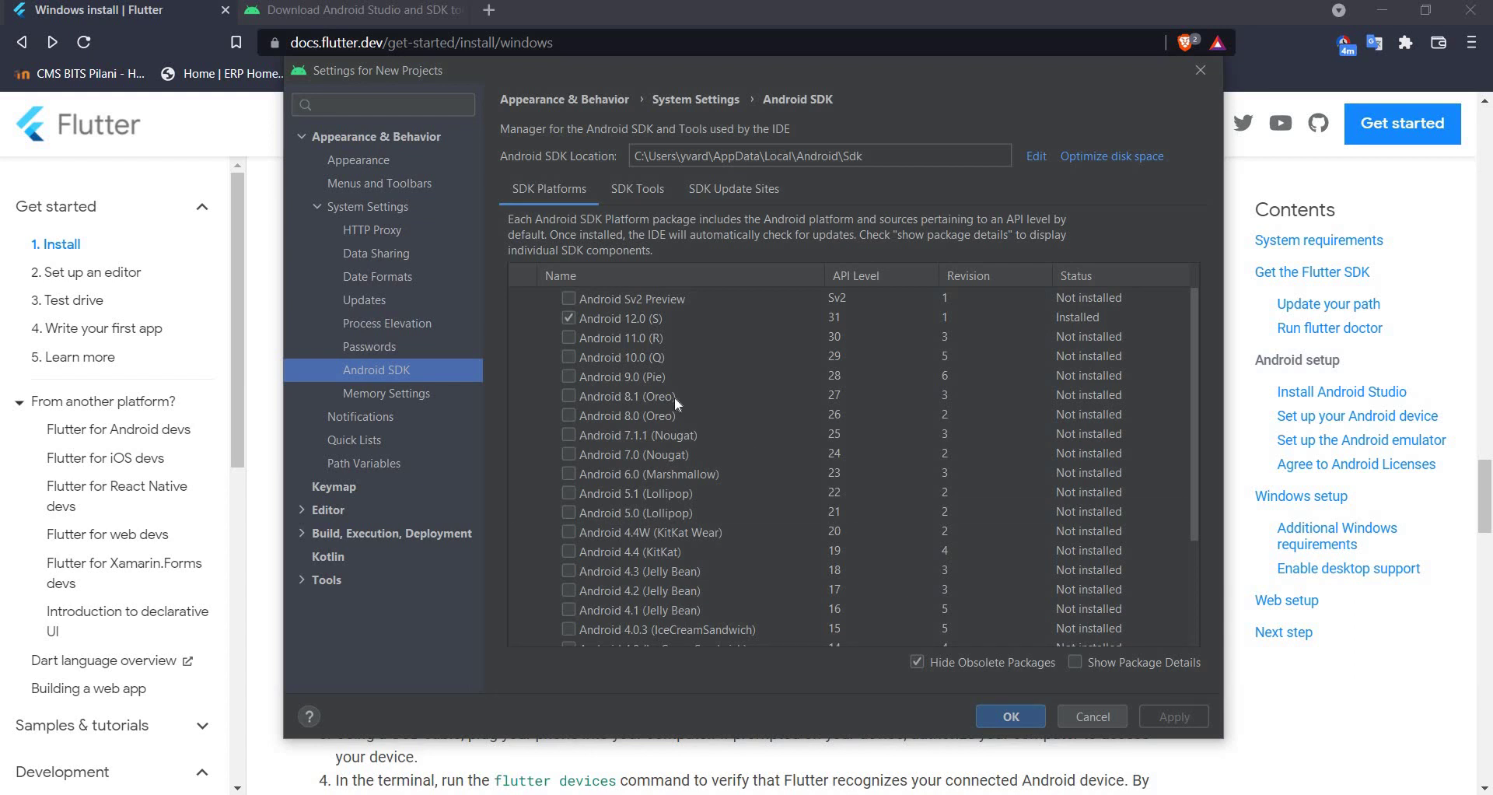
pyautogui.click(639, 188)
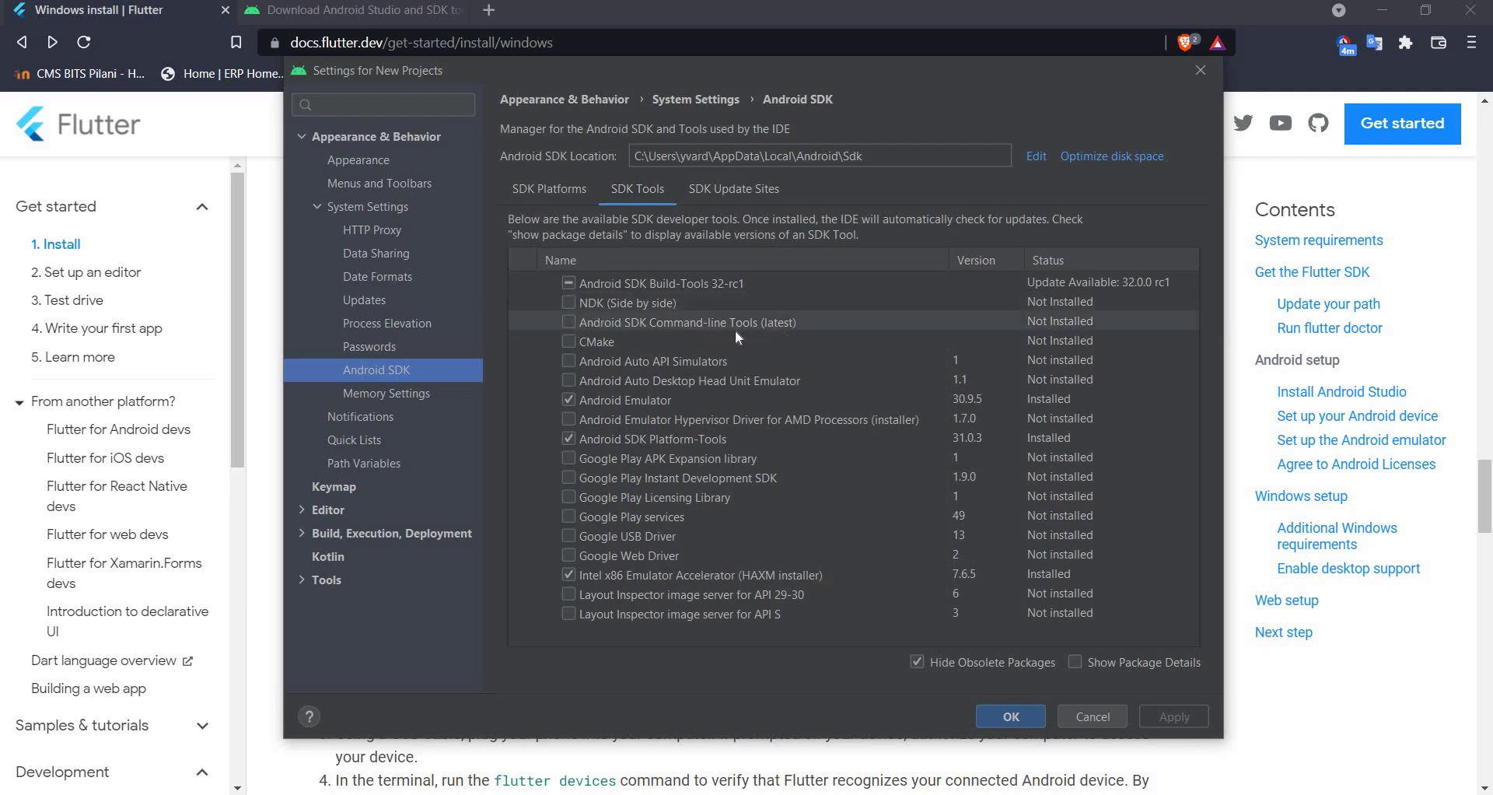
pyautogui.click(568, 321)
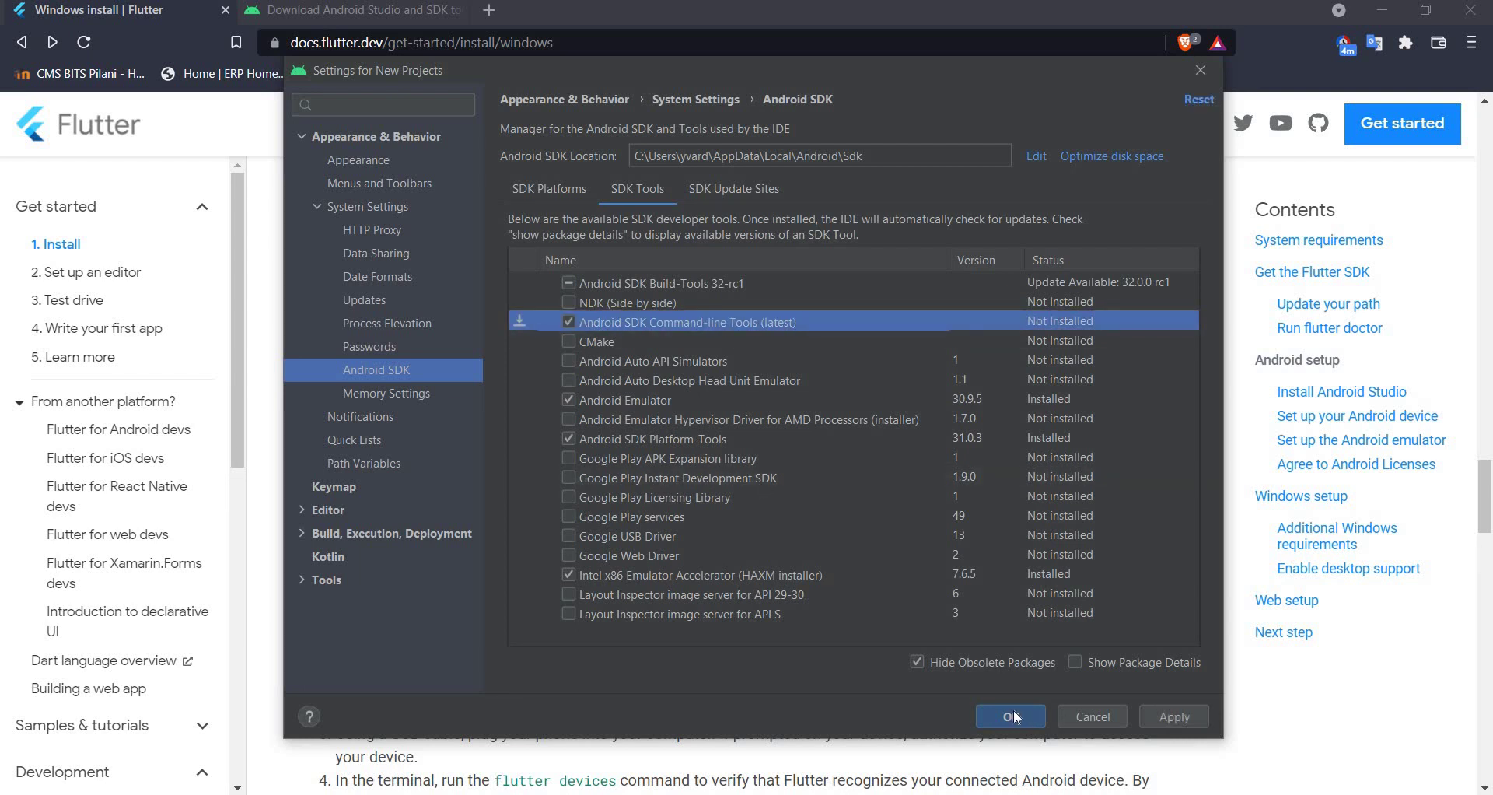
# Apply the SDK tools change, accept the android-sdk-license, finish the component installation and close the SDK settings.
pyautogui.click(1160, 709)
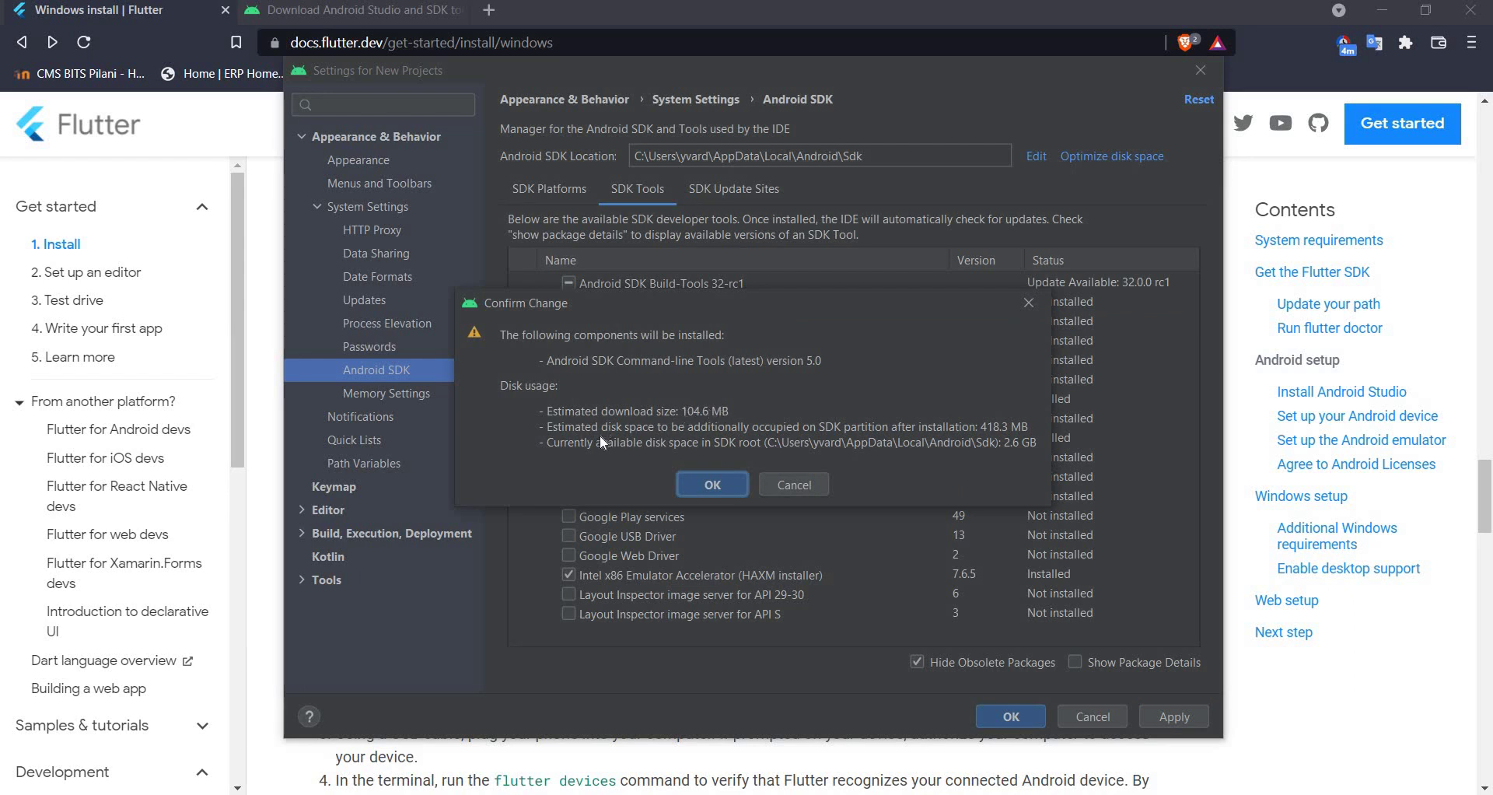
pyautogui.click(700, 485)
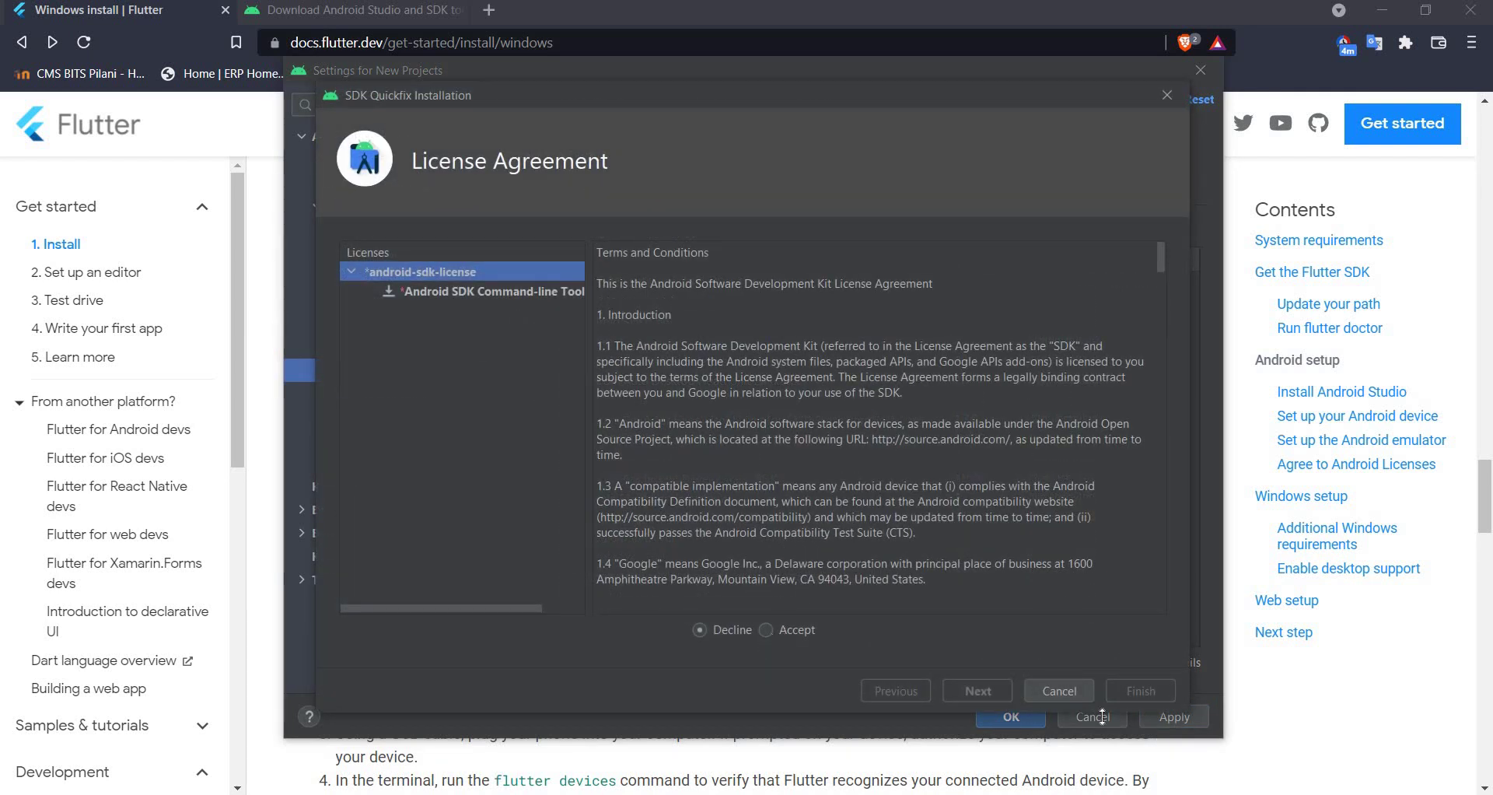
pyautogui.click(766, 629)
pyautogui.click(980, 686)
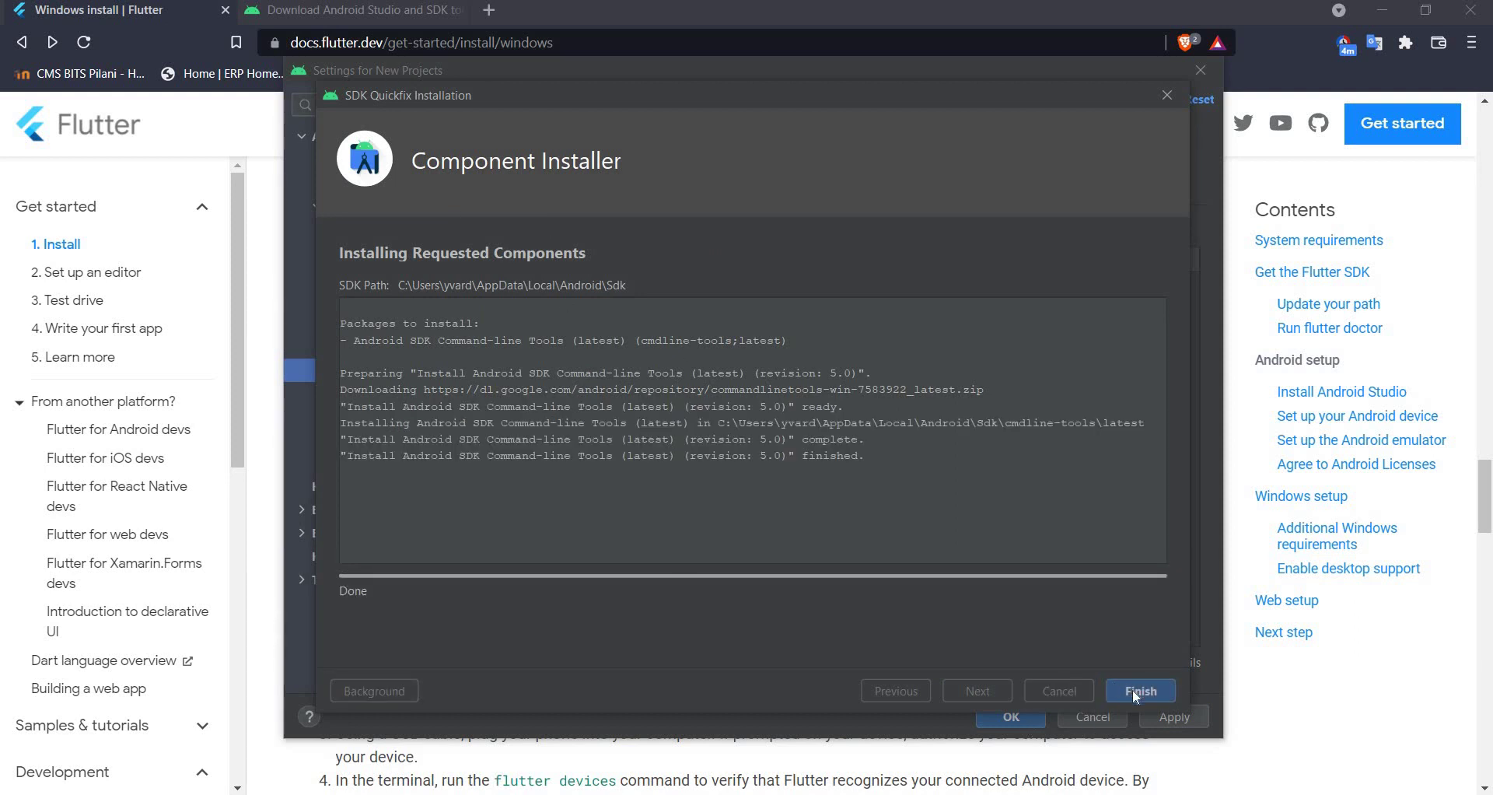
pyautogui.click(1137, 689)
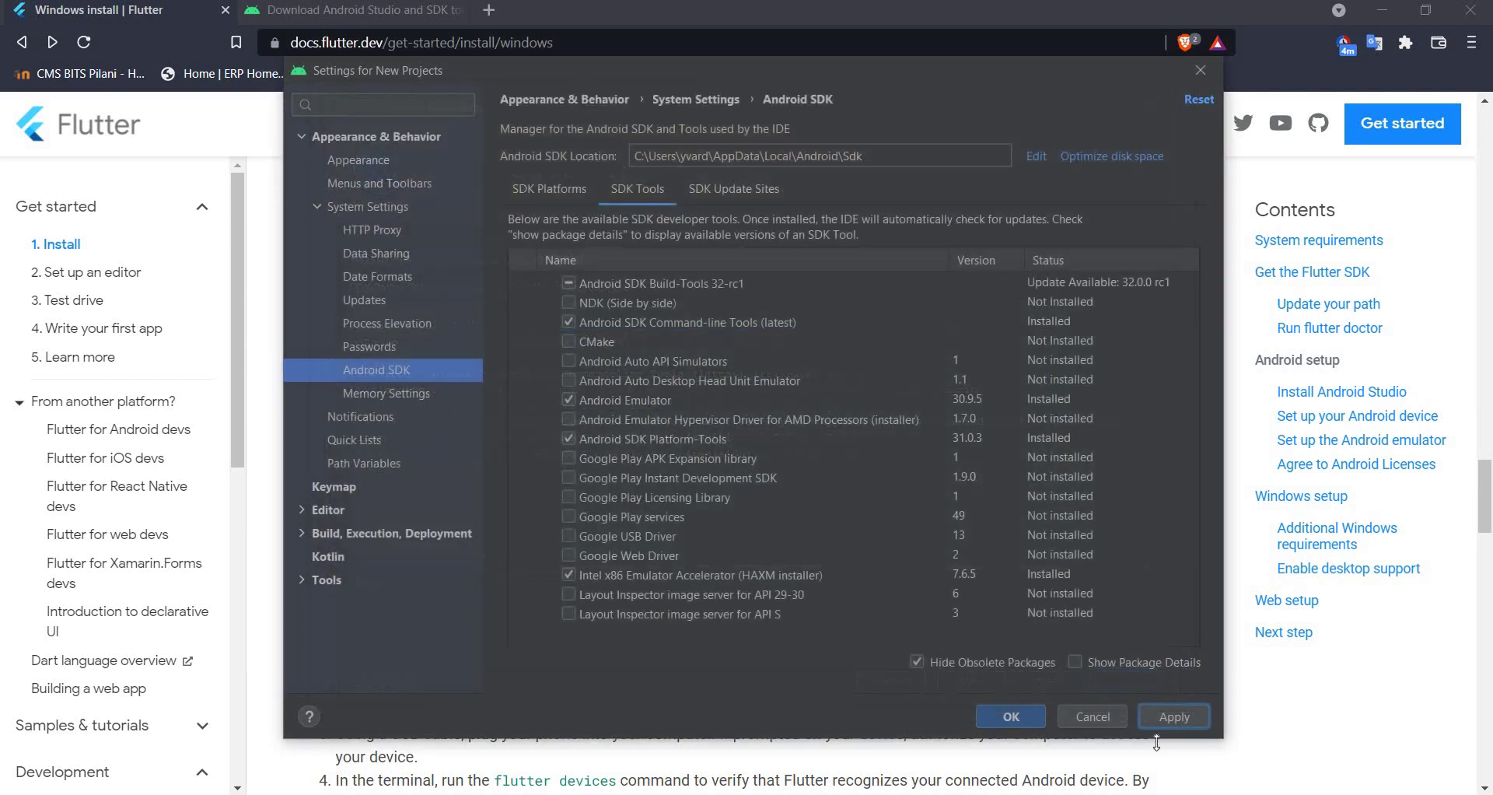
pyautogui.click(1103, 714)
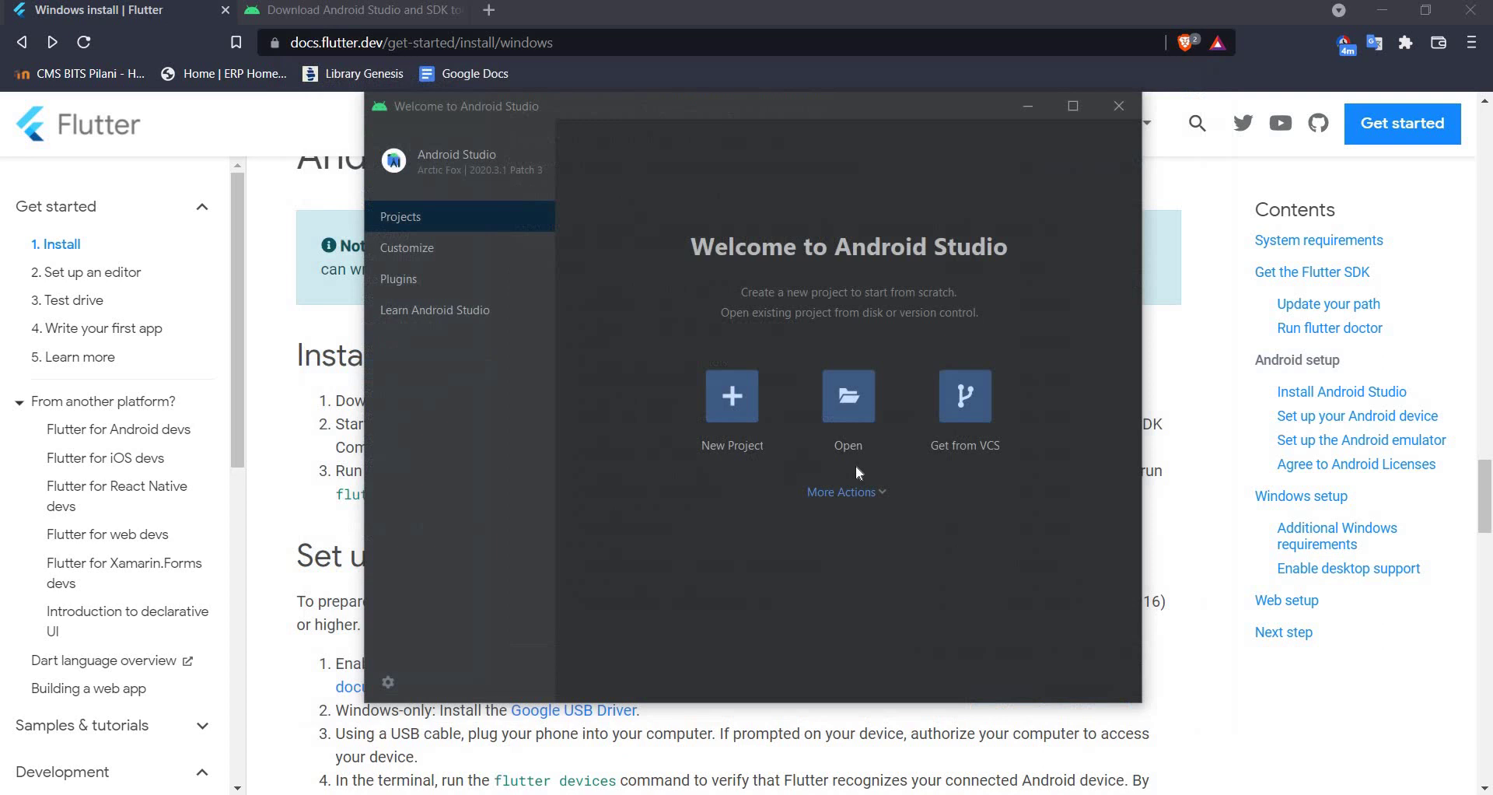
# Start creating a virtual device in the AVD Manager, using the Pixel XL phone as its hardware definition.
pyautogui.click(874, 503)
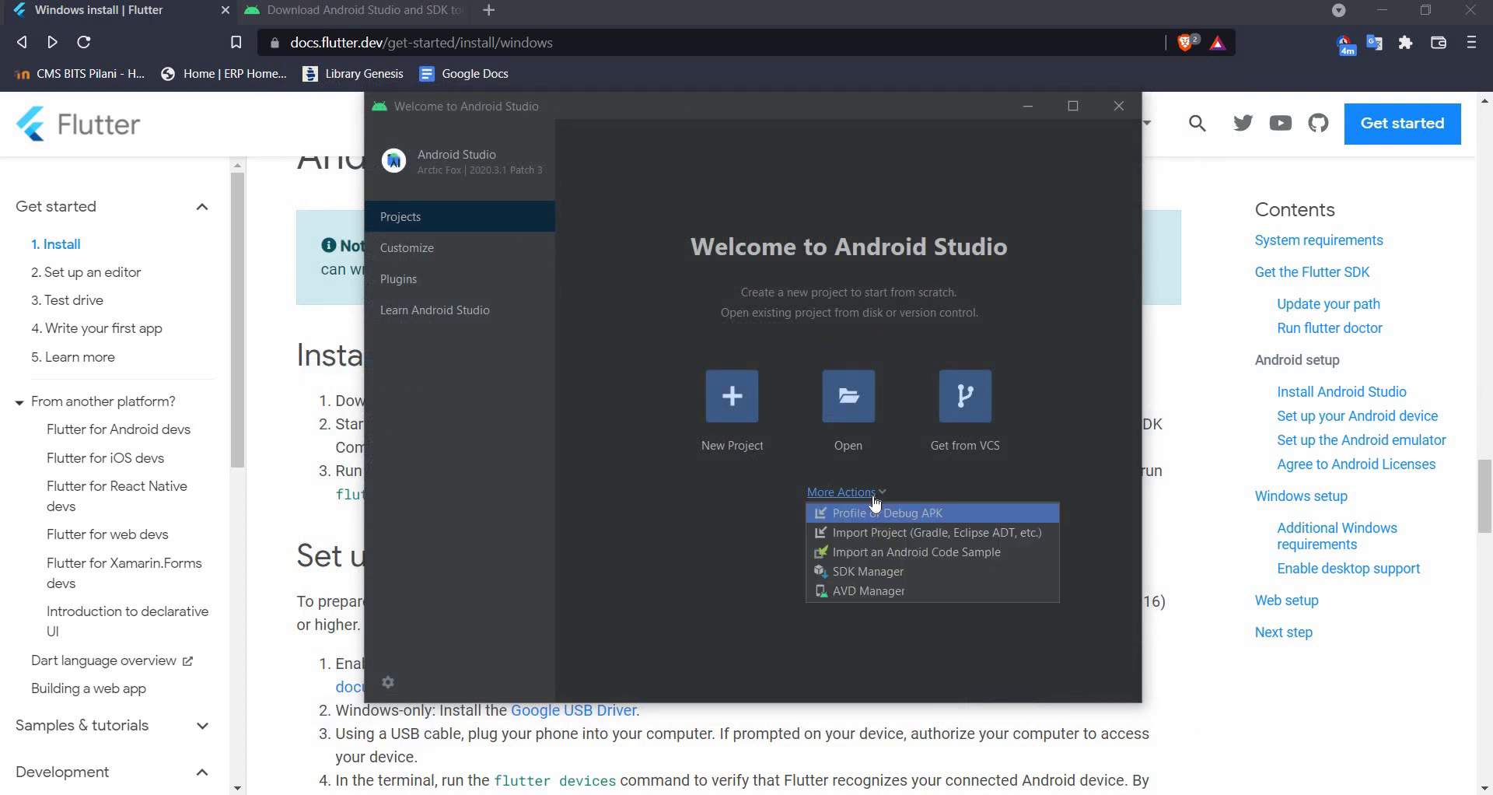
pyautogui.click(873, 589)
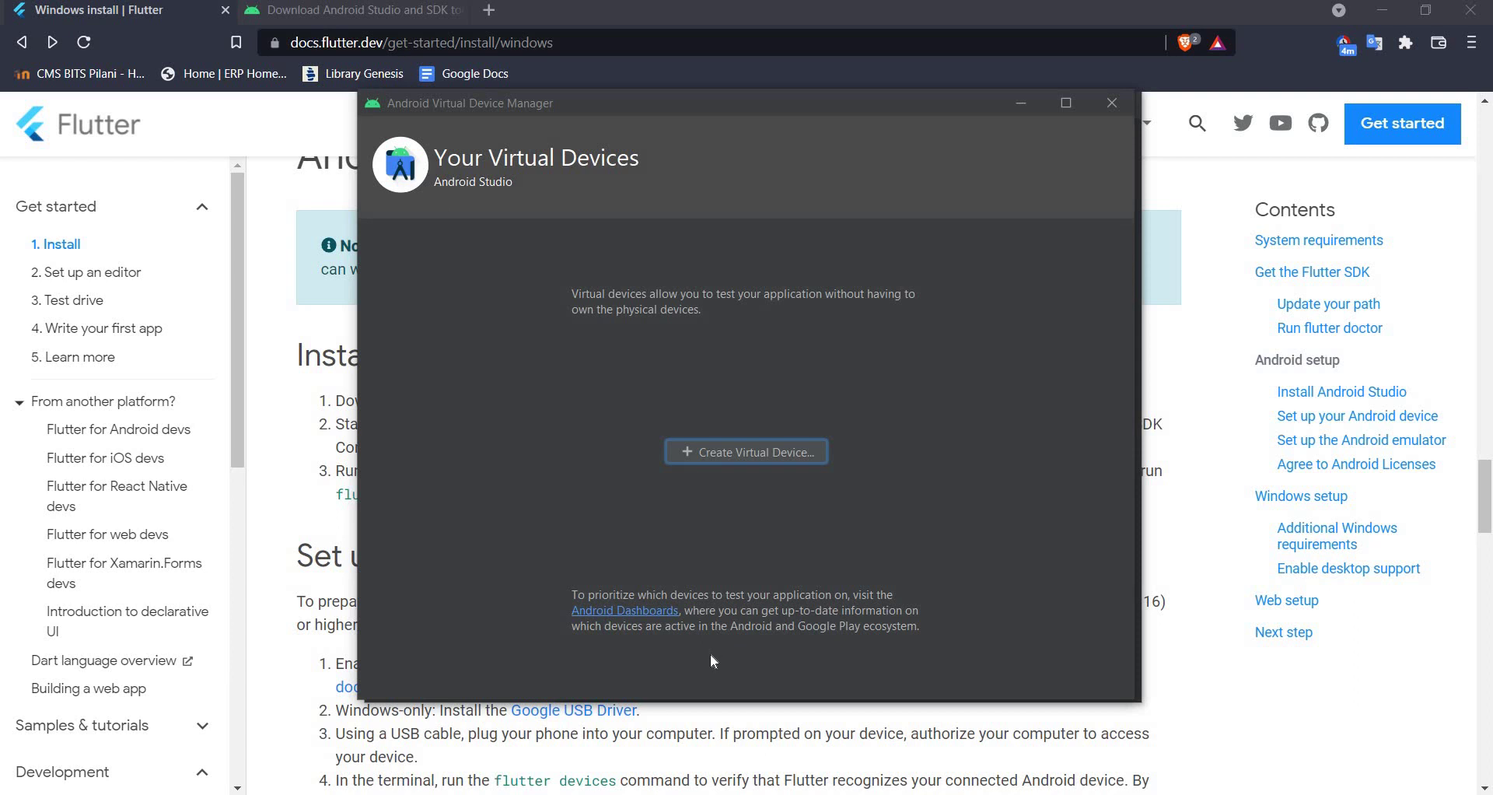
pyautogui.click(734, 451)
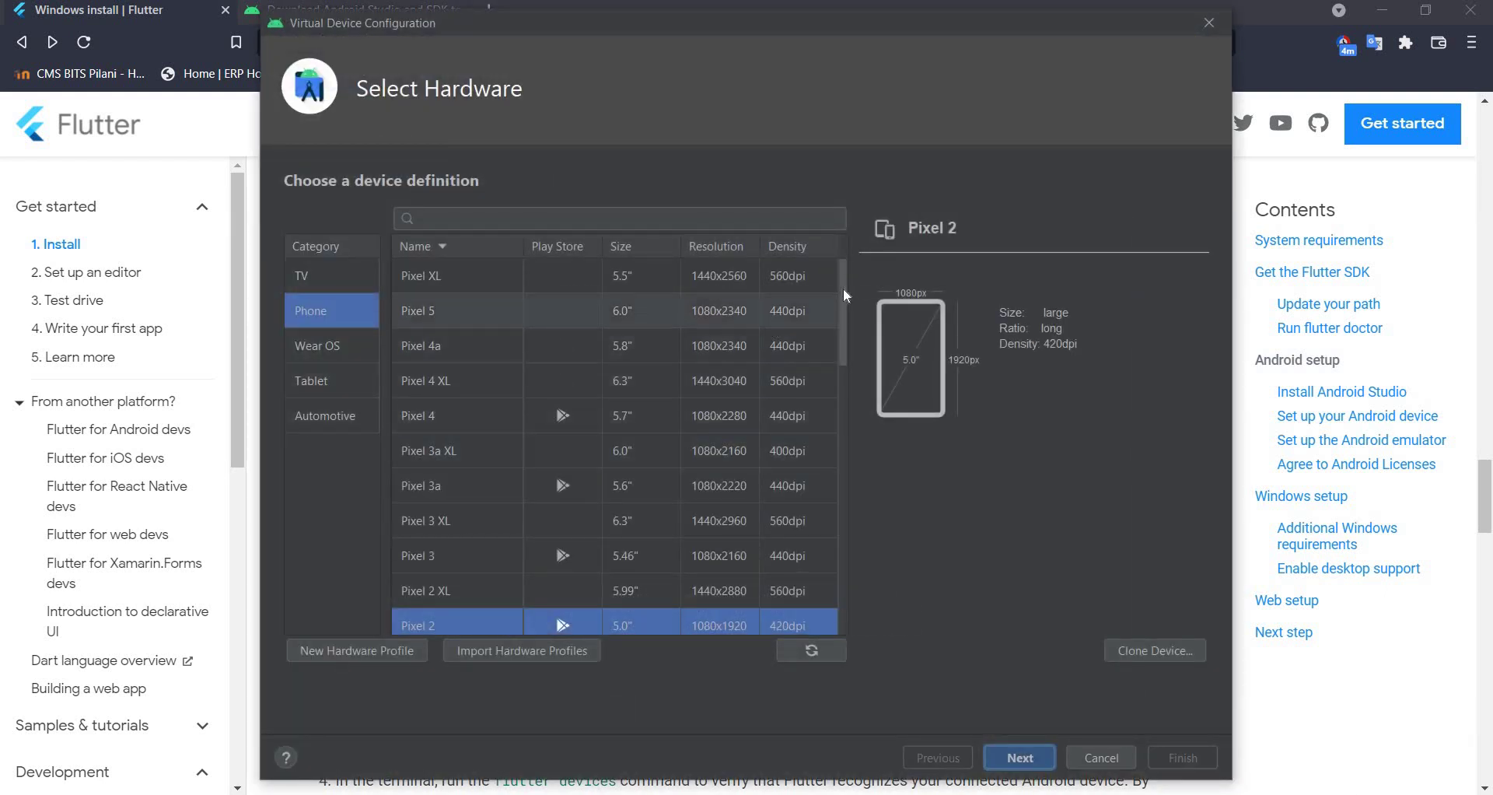
pyautogui.scroll(-5, 843, 346)
pyautogui.scroll(5, 834, 564)
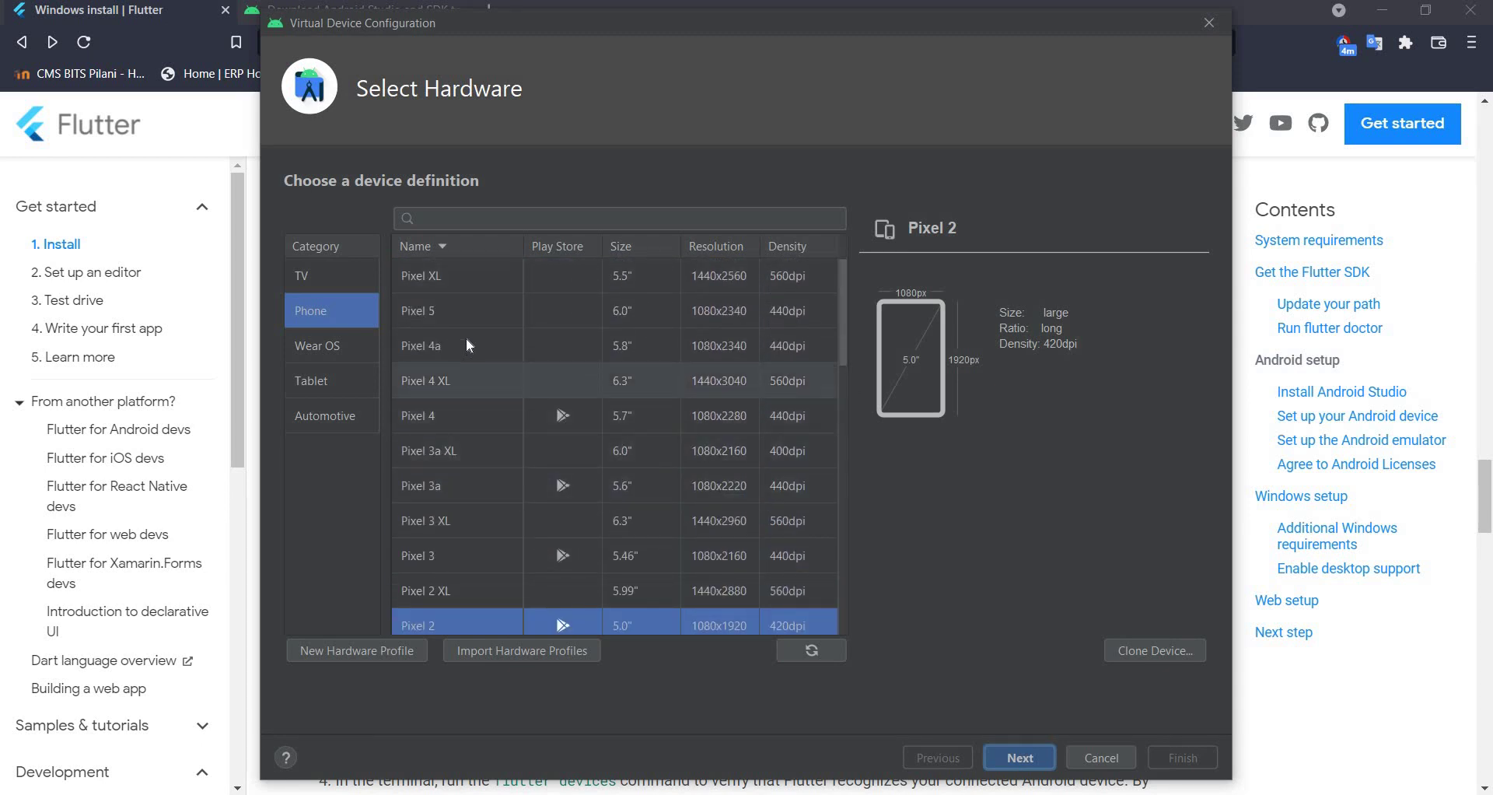
pyautogui.click(467, 280)
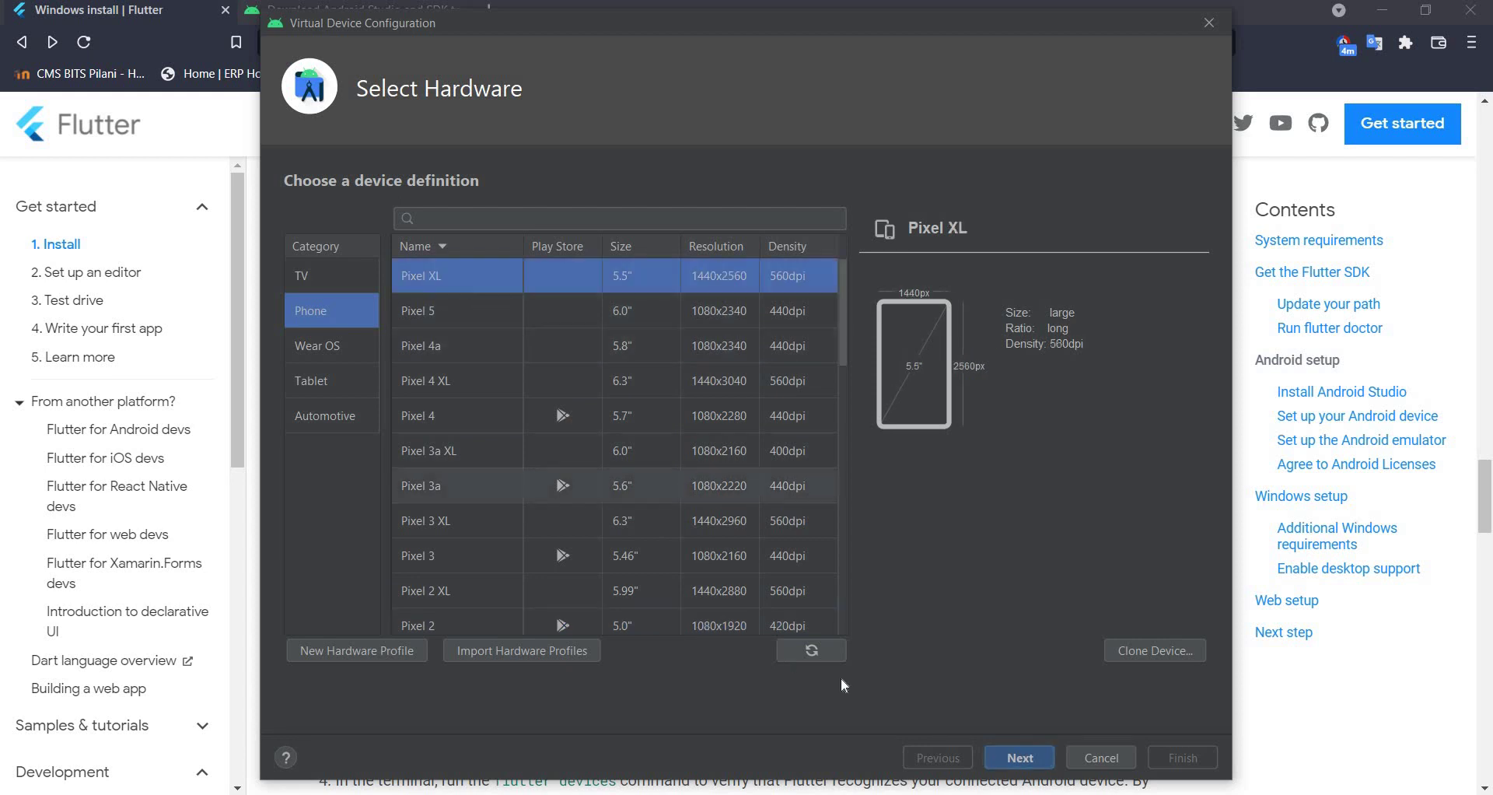
pyautogui.click(1009, 761)
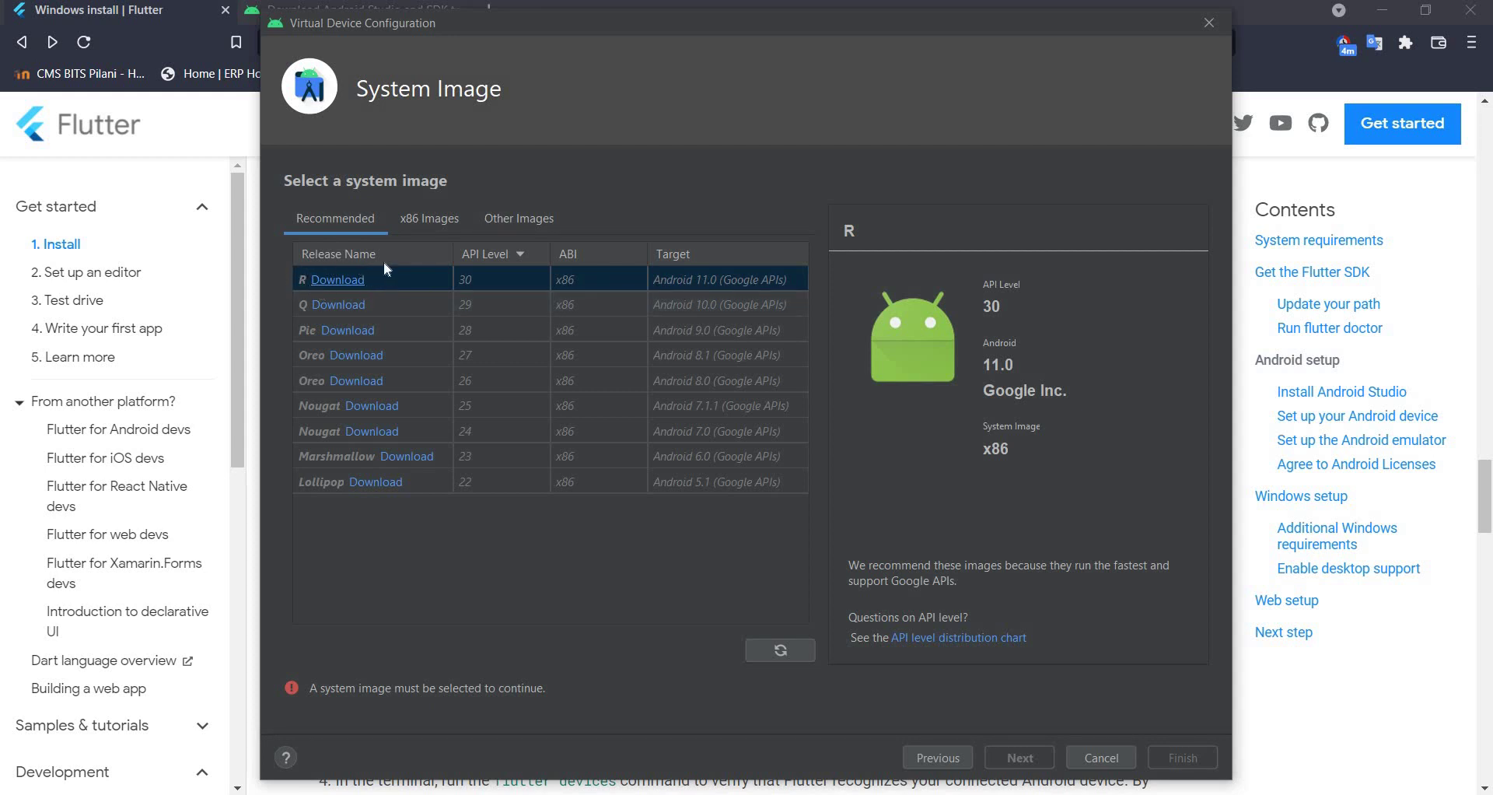
# Download the R system image (API level 30, x86) and use it for the virtual device.
pyautogui.click(339, 278)
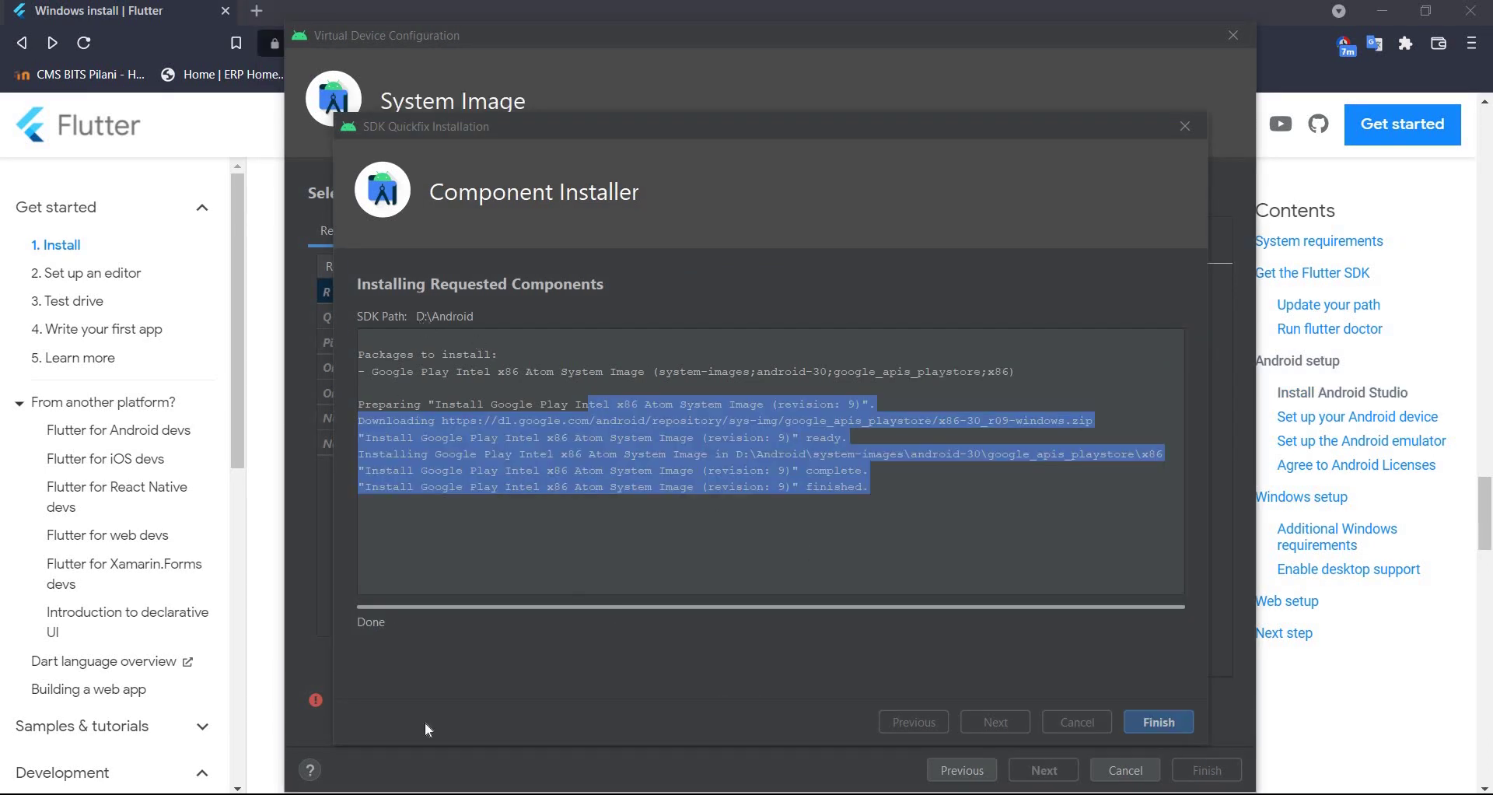
pyautogui.click(1154, 721)
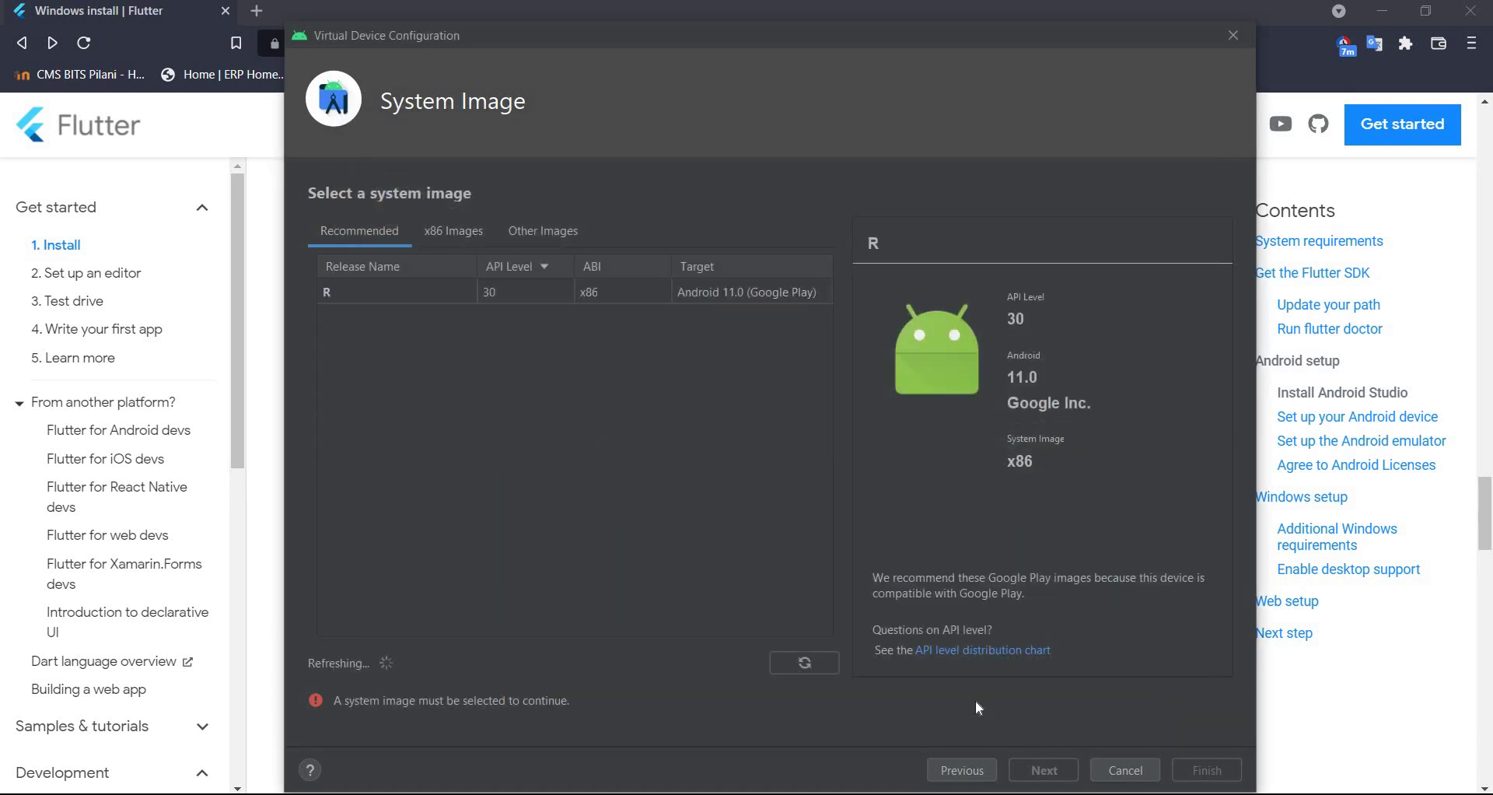
pyautogui.click(1043, 769)
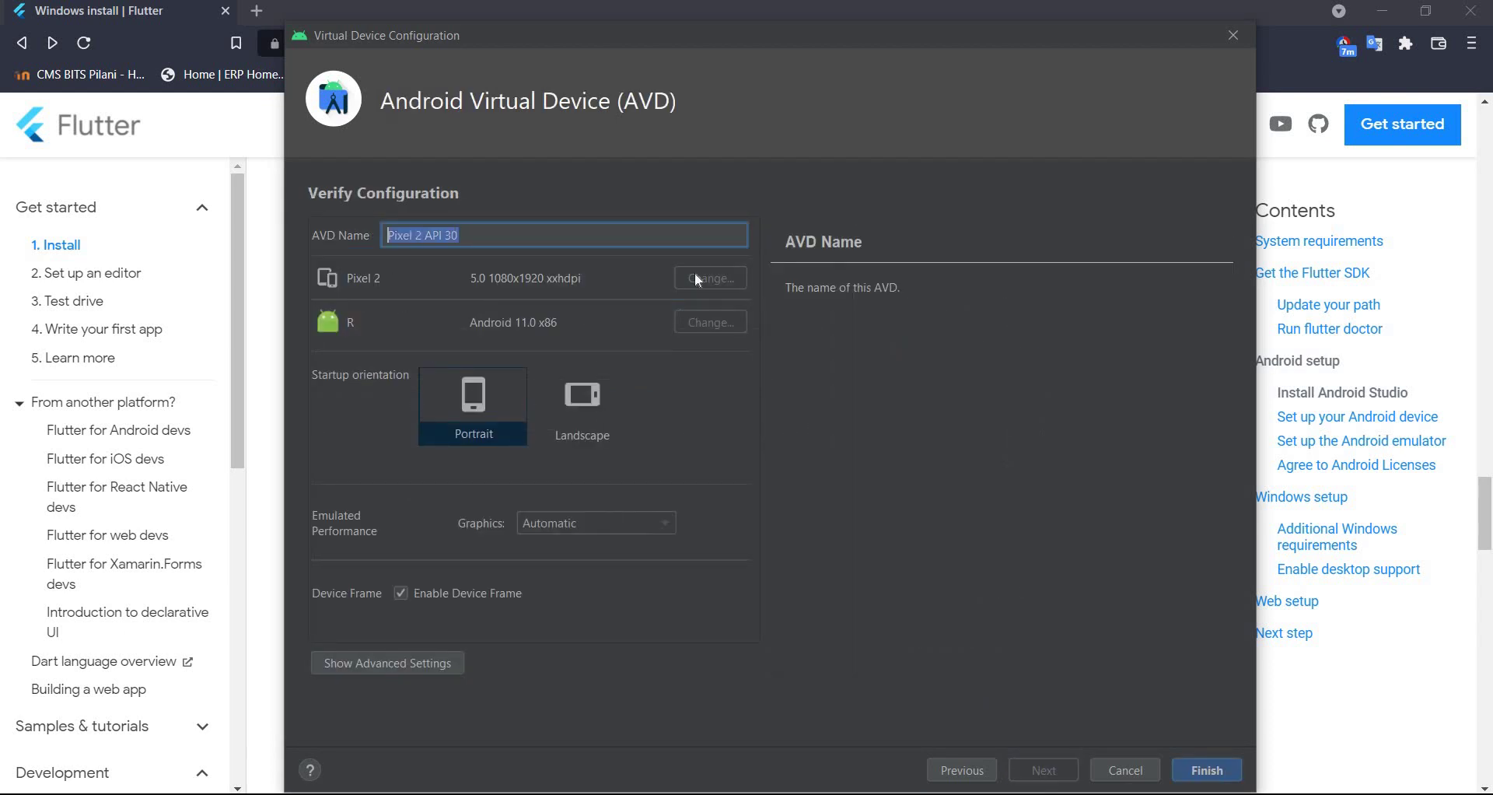
# Name the virtual device Flutter Test Device, review its advanced settings and finish creating it.
pyautogui.write('Flutter Test Device')
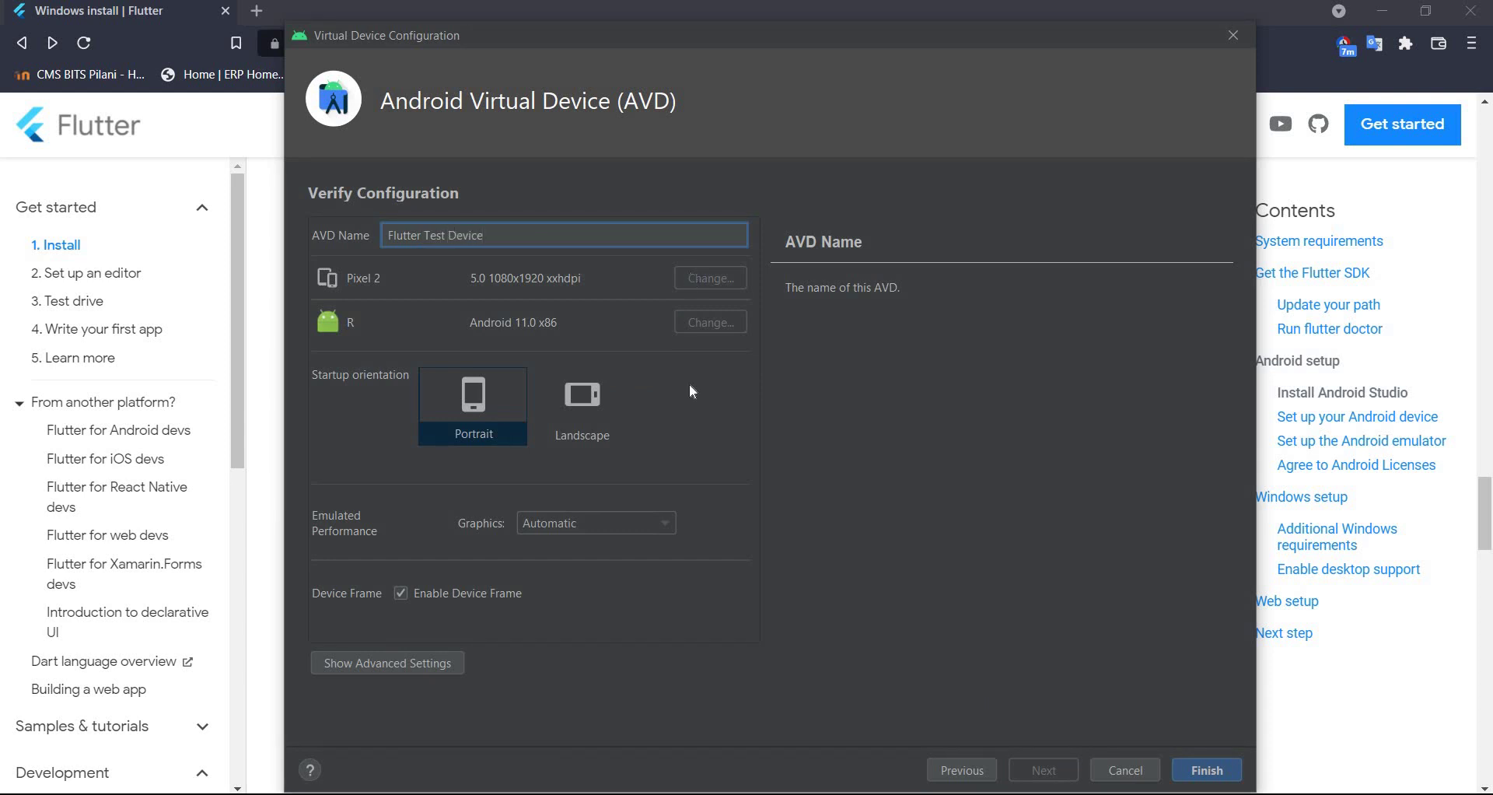
pyautogui.click(389, 664)
pyautogui.scroll(-3, 547, 495)
pyautogui.scroll(-5, 548, 495)
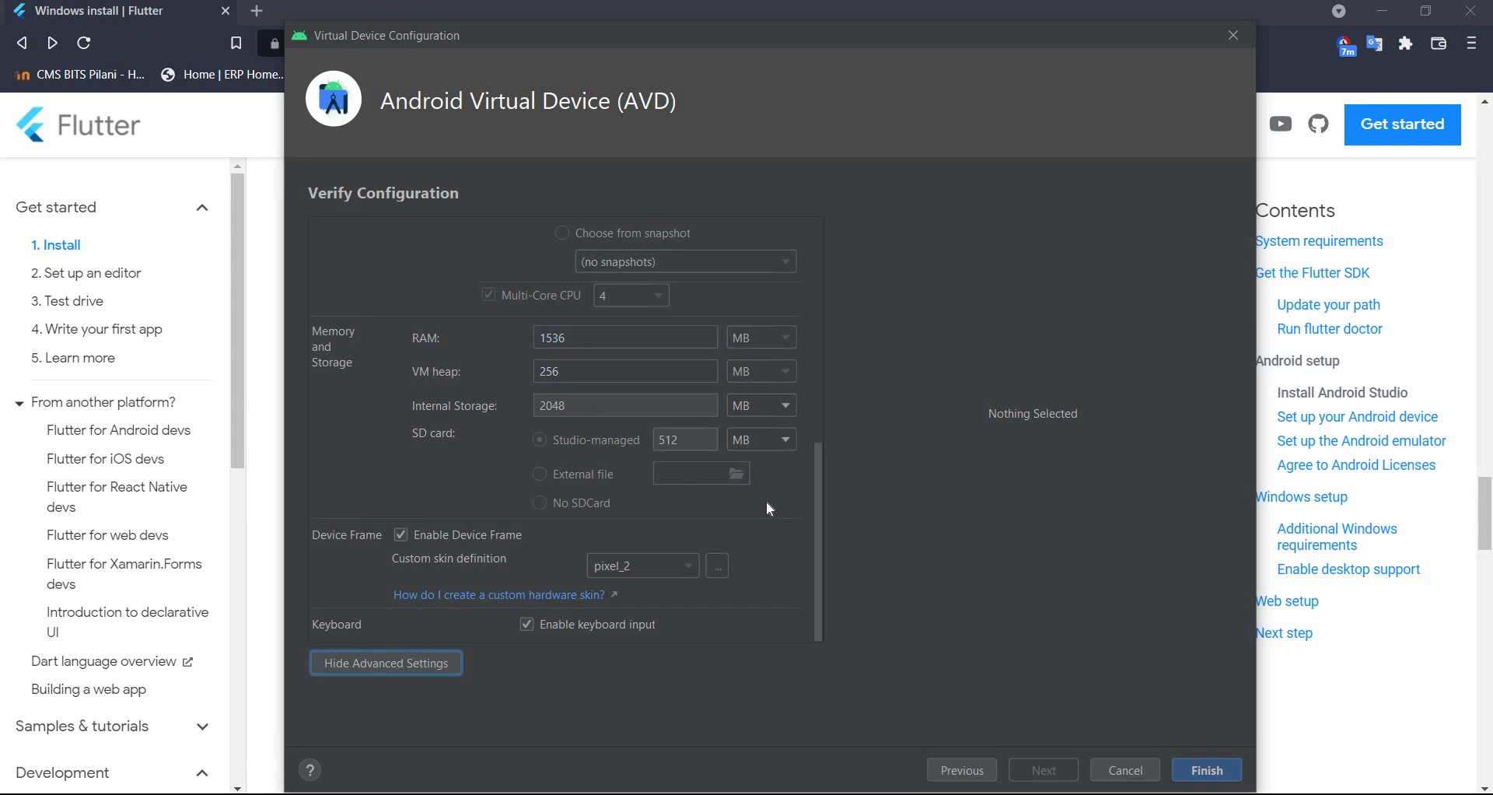
pyautogui.scroll(8, 766, 509)
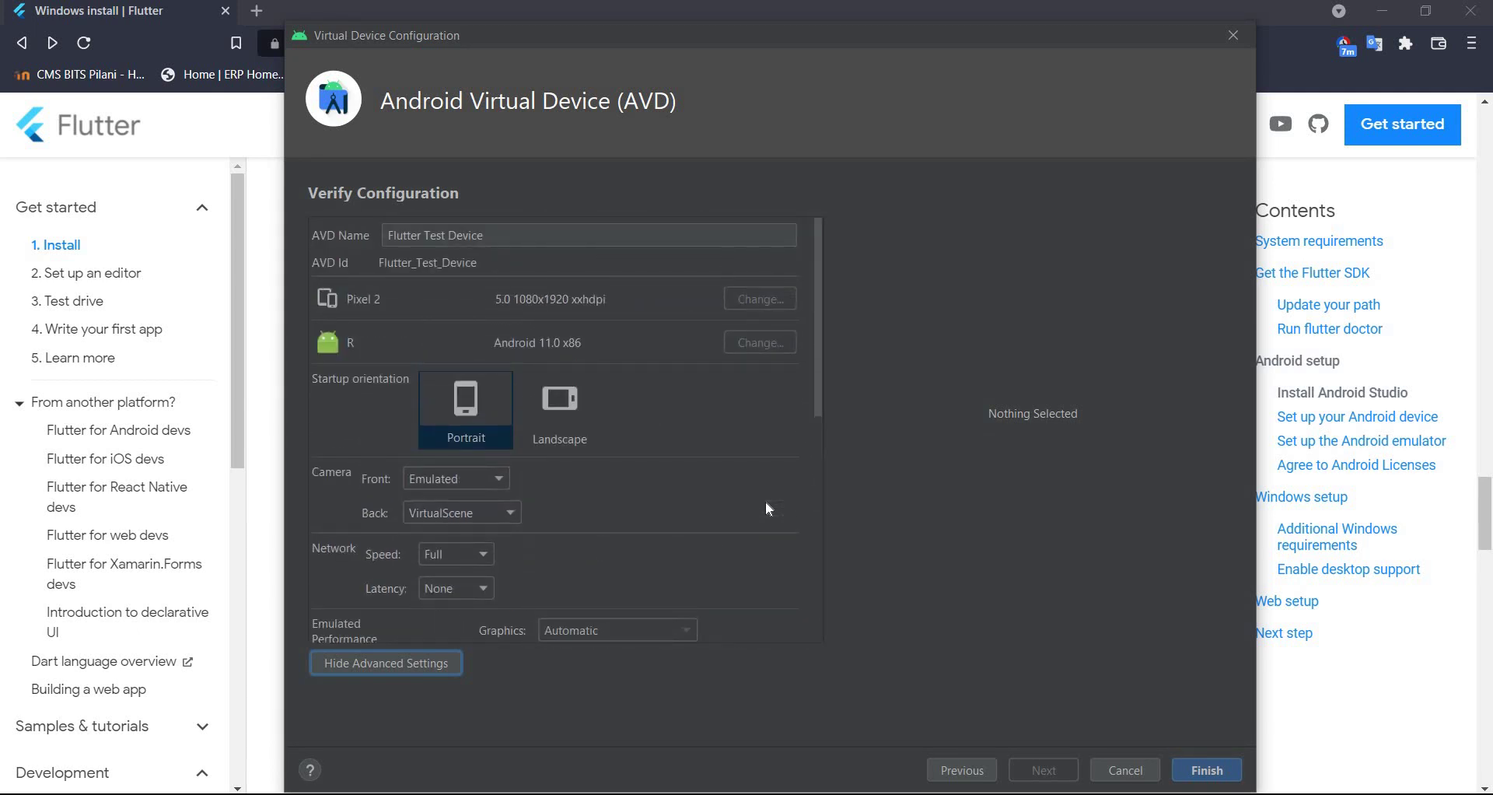
pyautogui.scroll(-5, 767, 508)
pyautogui.scroll(-2, 763, 502)
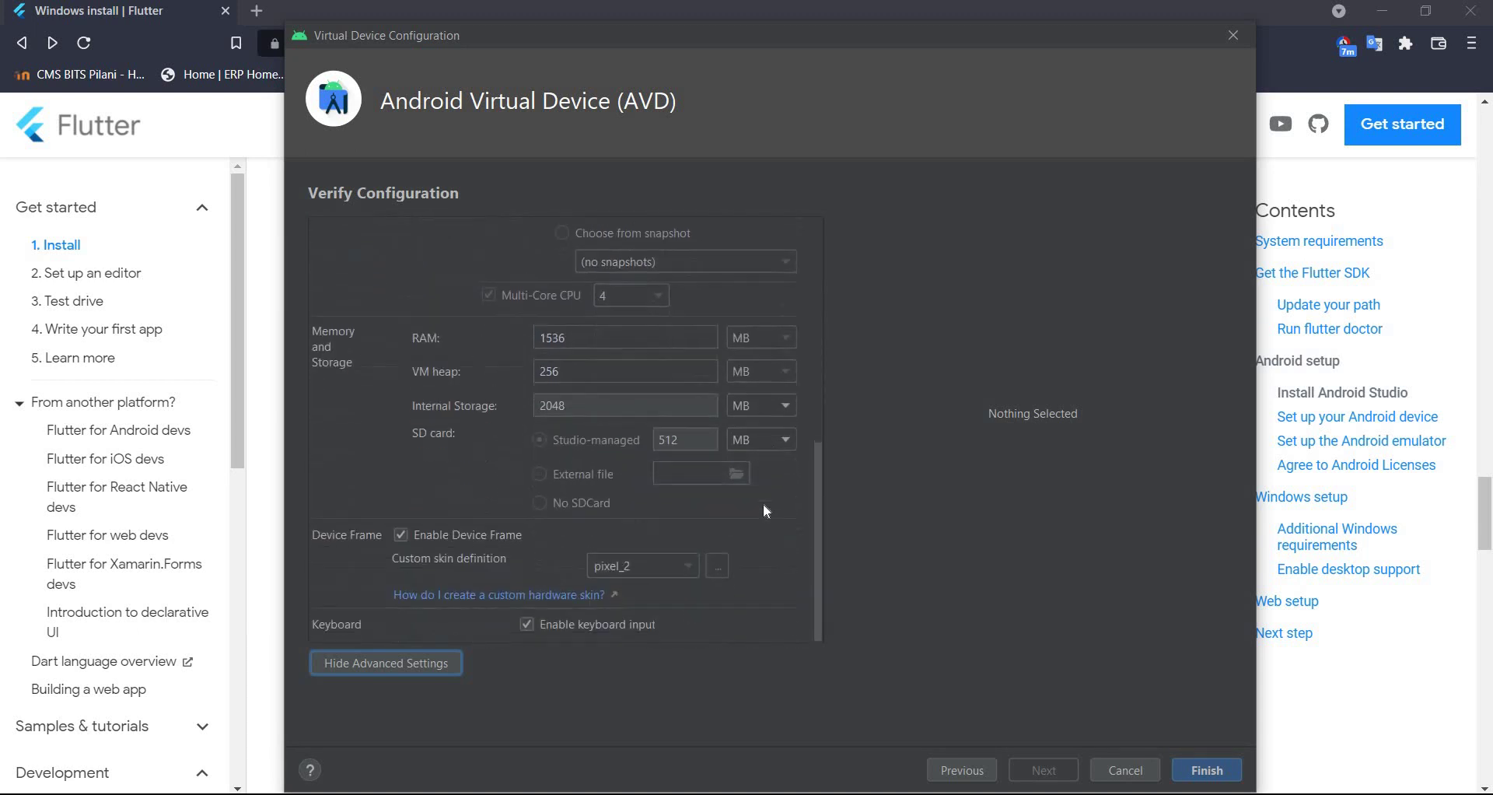
pyautogui.scroll(8, 762, 507)
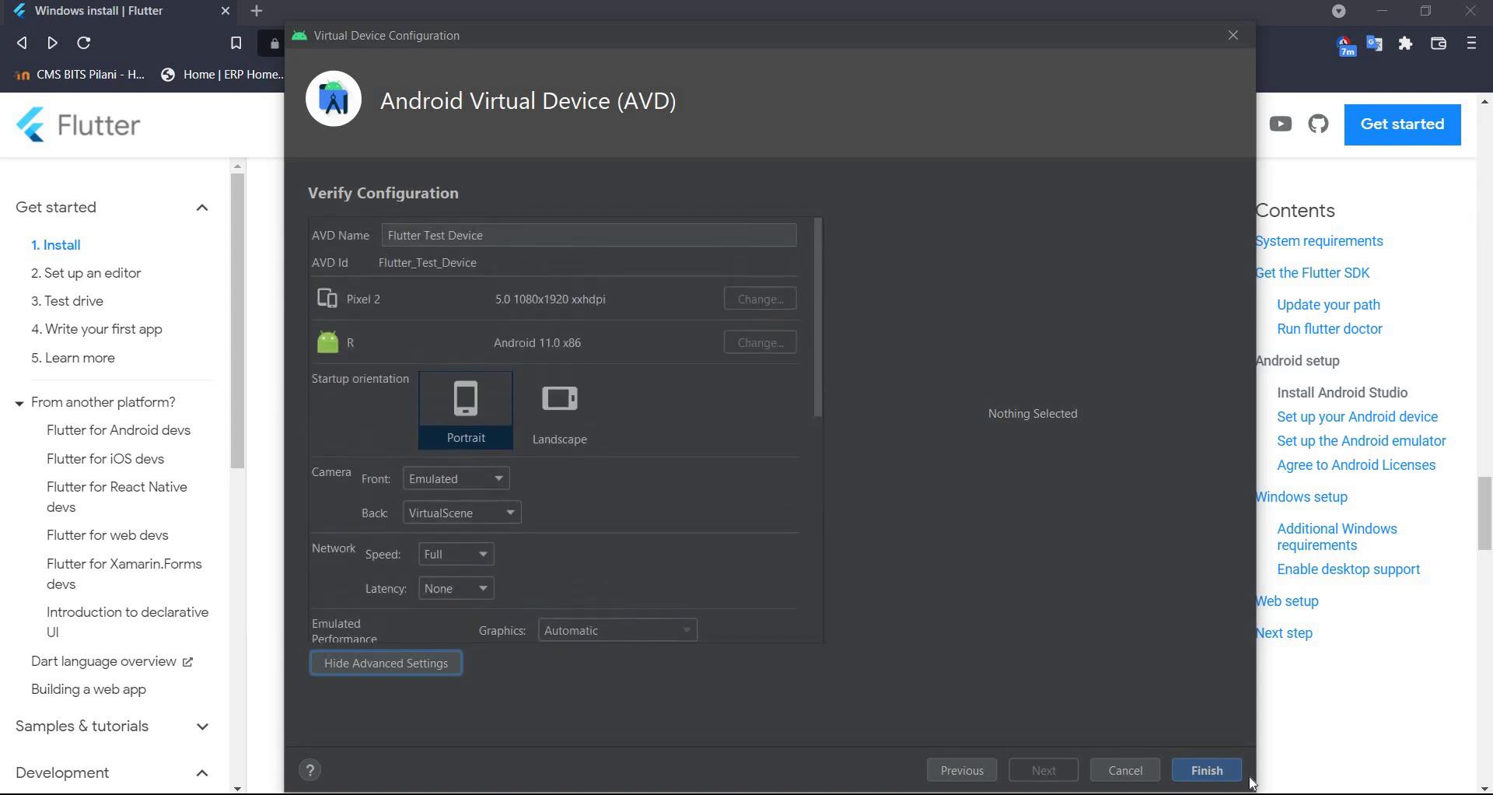
pyautogui.click(1209, 768)
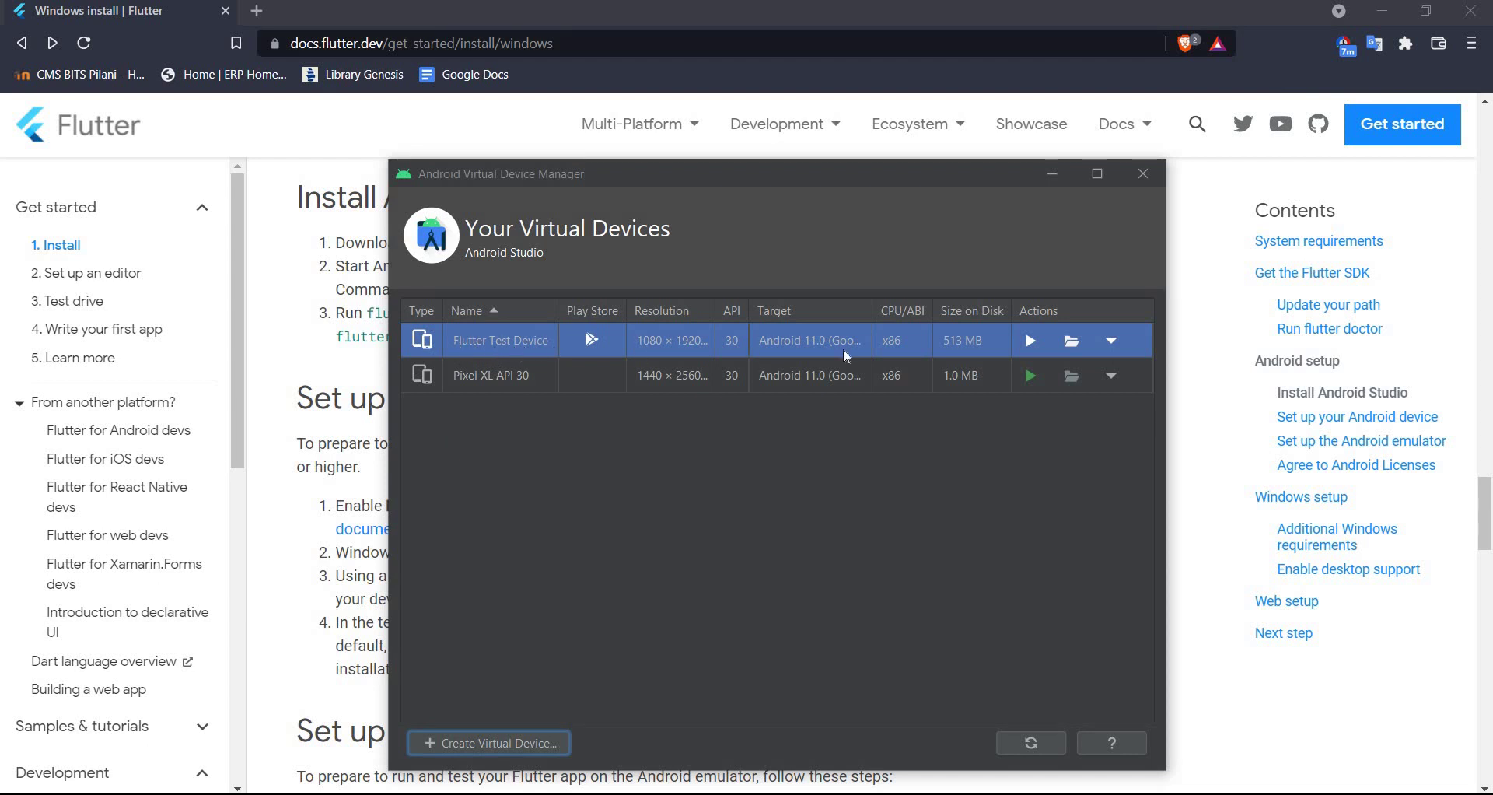
# Launch the Flutter Test Device emulator and close the System UI app that is not responding.
pyautogui.click(1110, 343)
pyautogui.click(1012, 379)
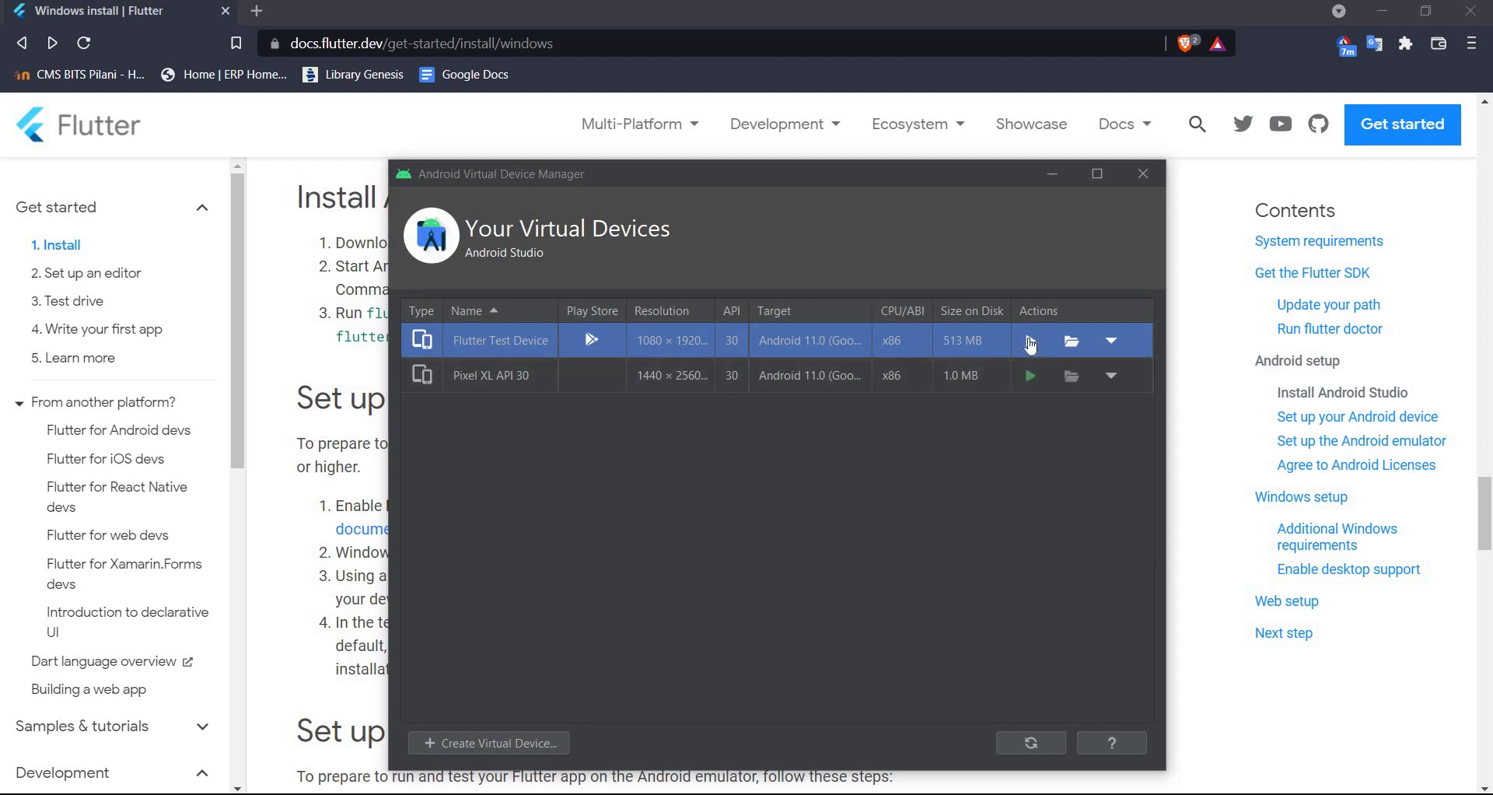
pyautogui.click(1029, 341)
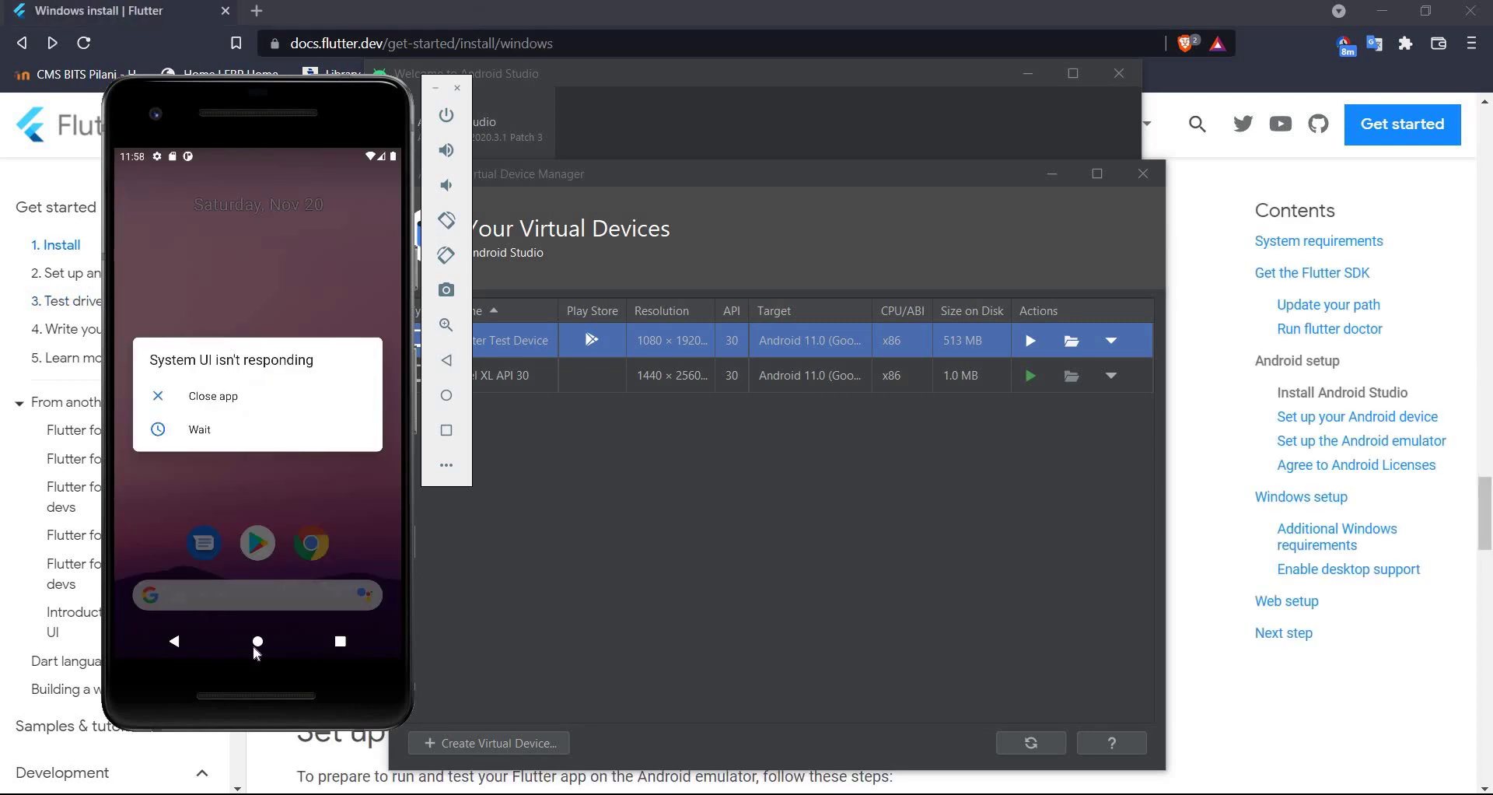
pyautogui.click(233, 395)
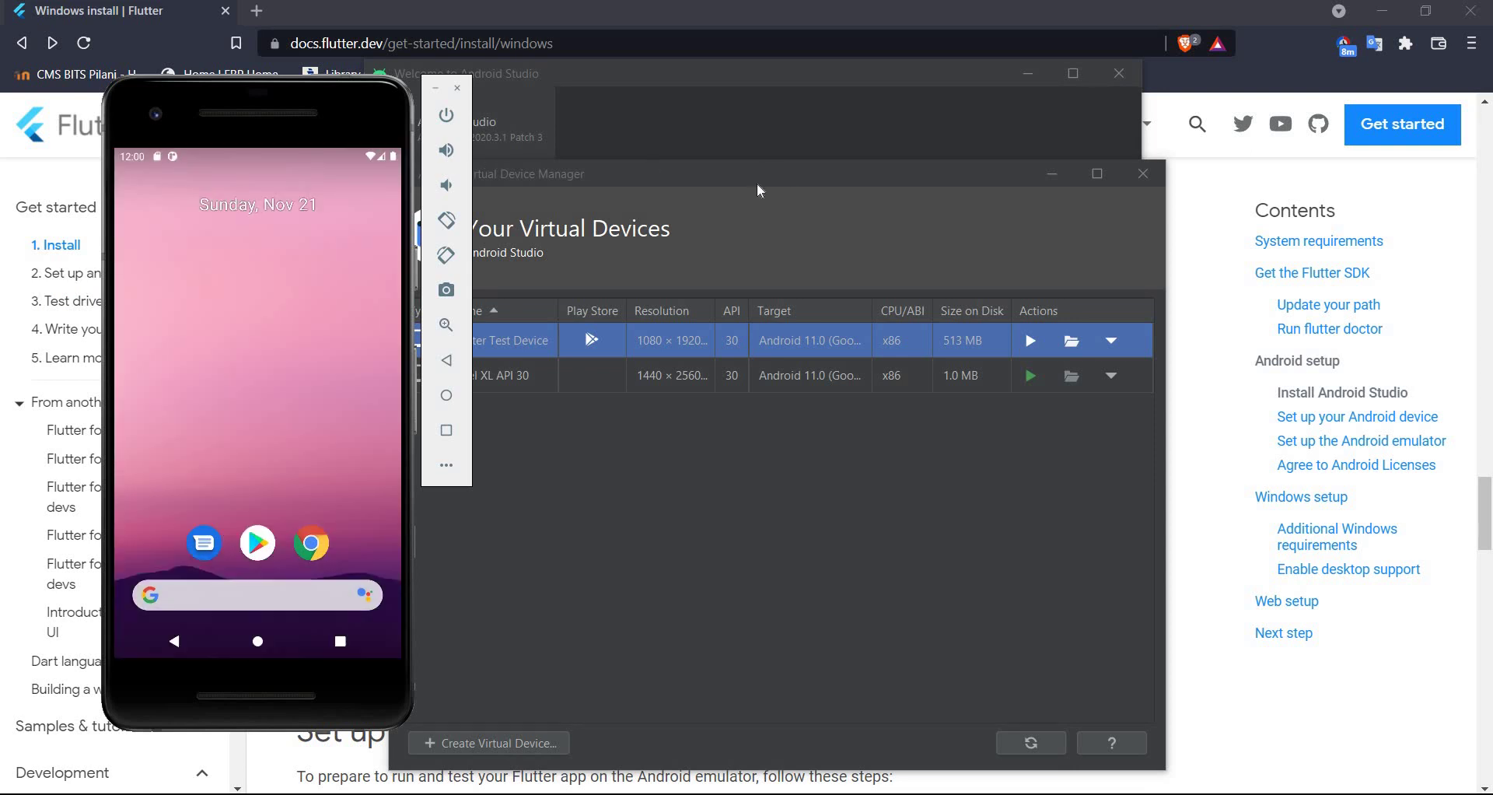
# Close the Android Virtual Device Manager and the Android Studio welcome window, and move the emulator to the opposite side of the screen.
pyautogui.click(1156, 193)
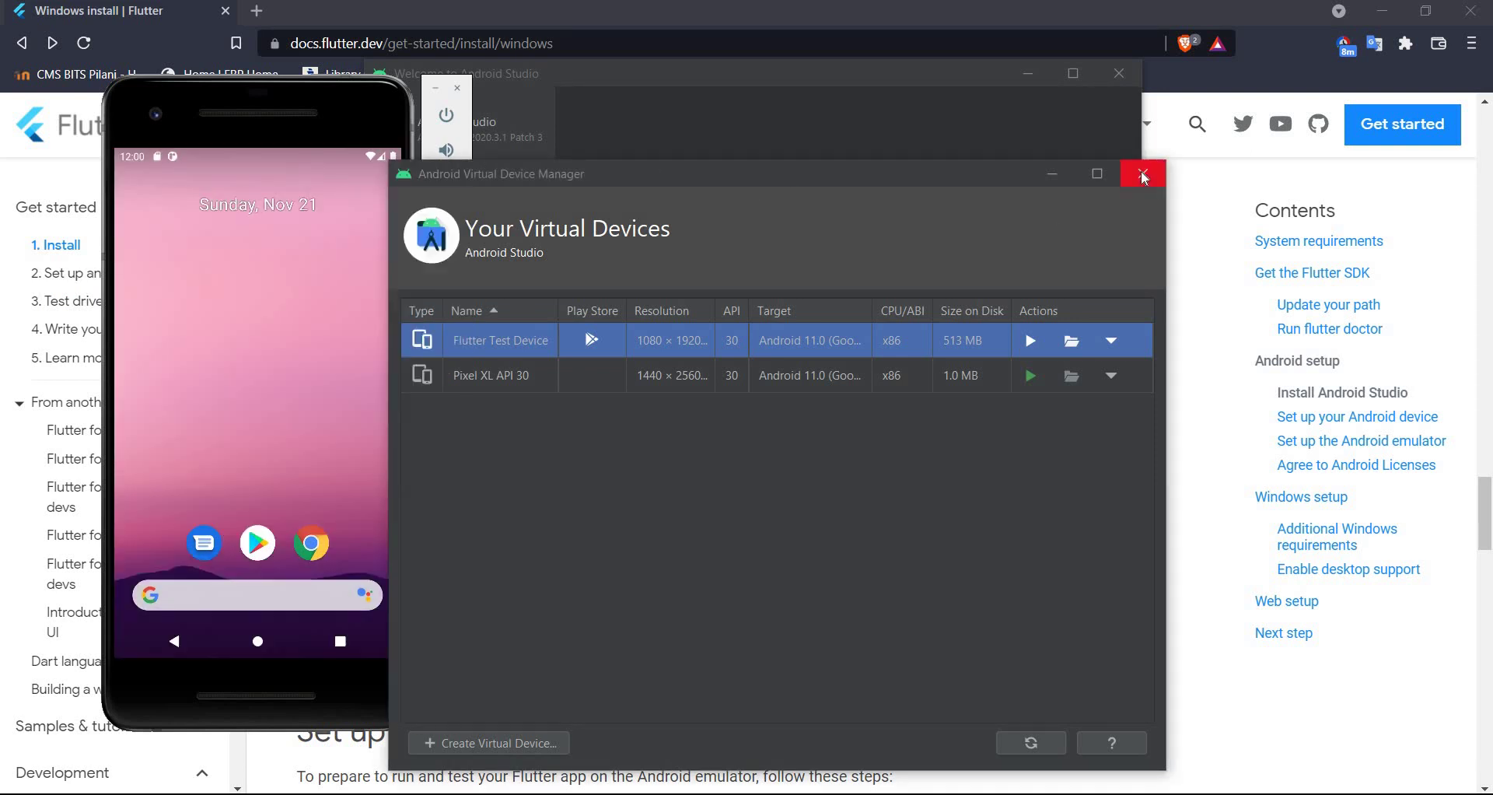
pyautogui.click(1143, 178)
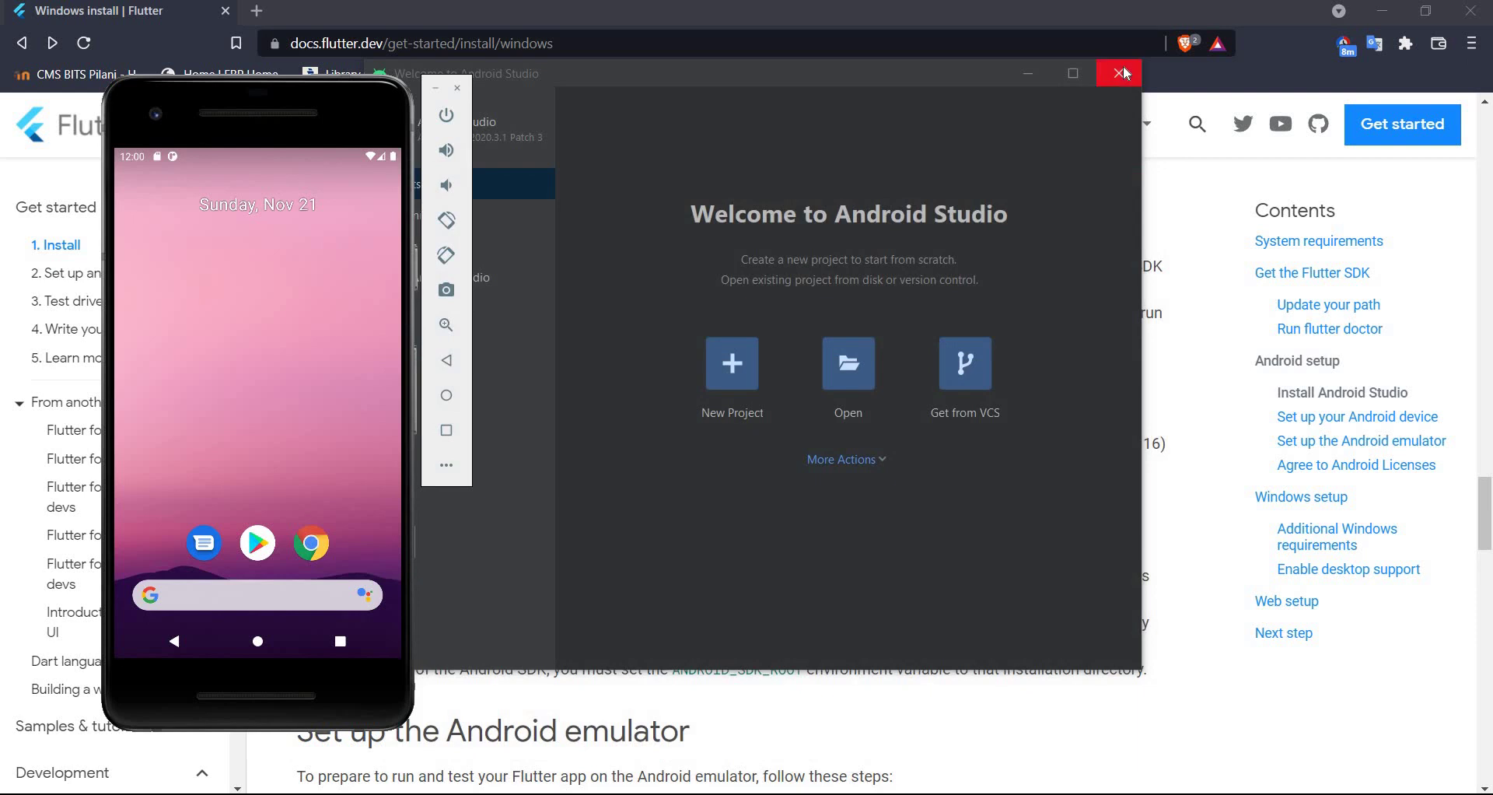
pyautogui.moveTo(276, 103); pyautogui.dragTo(885, 109)
pyautogui.moveTo(1163, 110); pyautogui.dragTo(1226, 110)
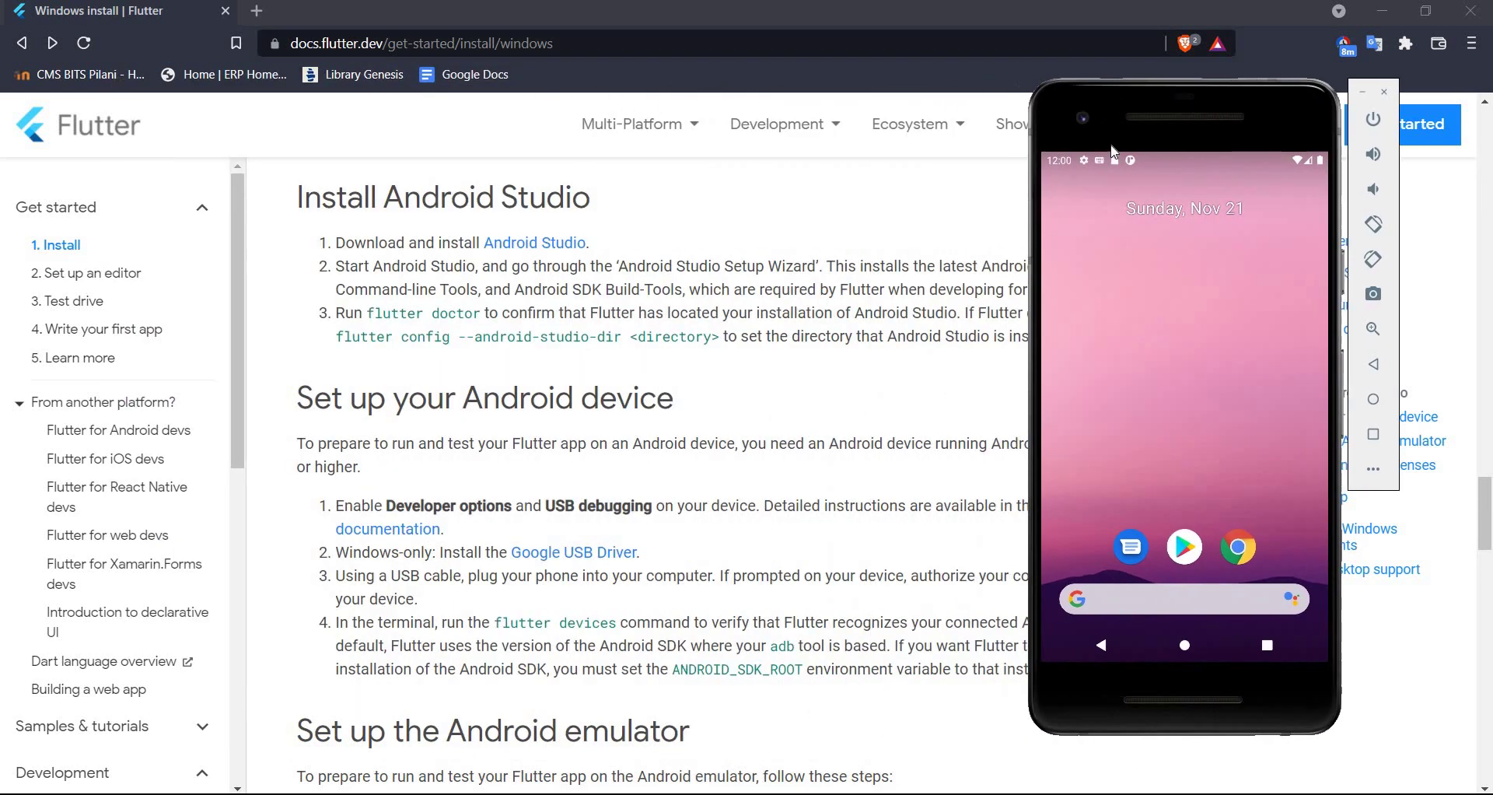
# Switch to a maximized Command Prompt window and run flutter doctor.
pyautogui.click(200, 768)
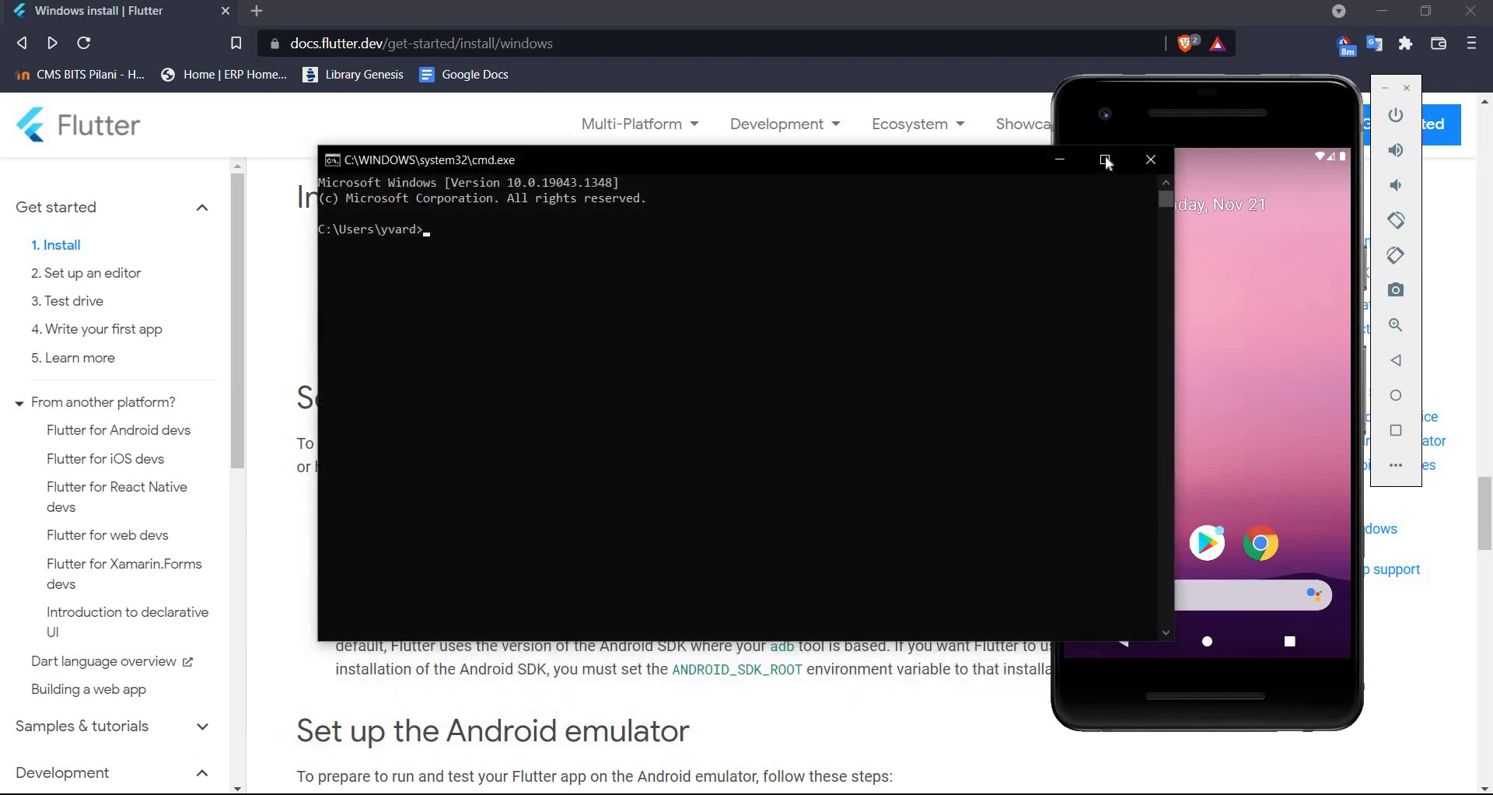
pyautogui.click(1117, 163)
pyautogui.click(606, 306)
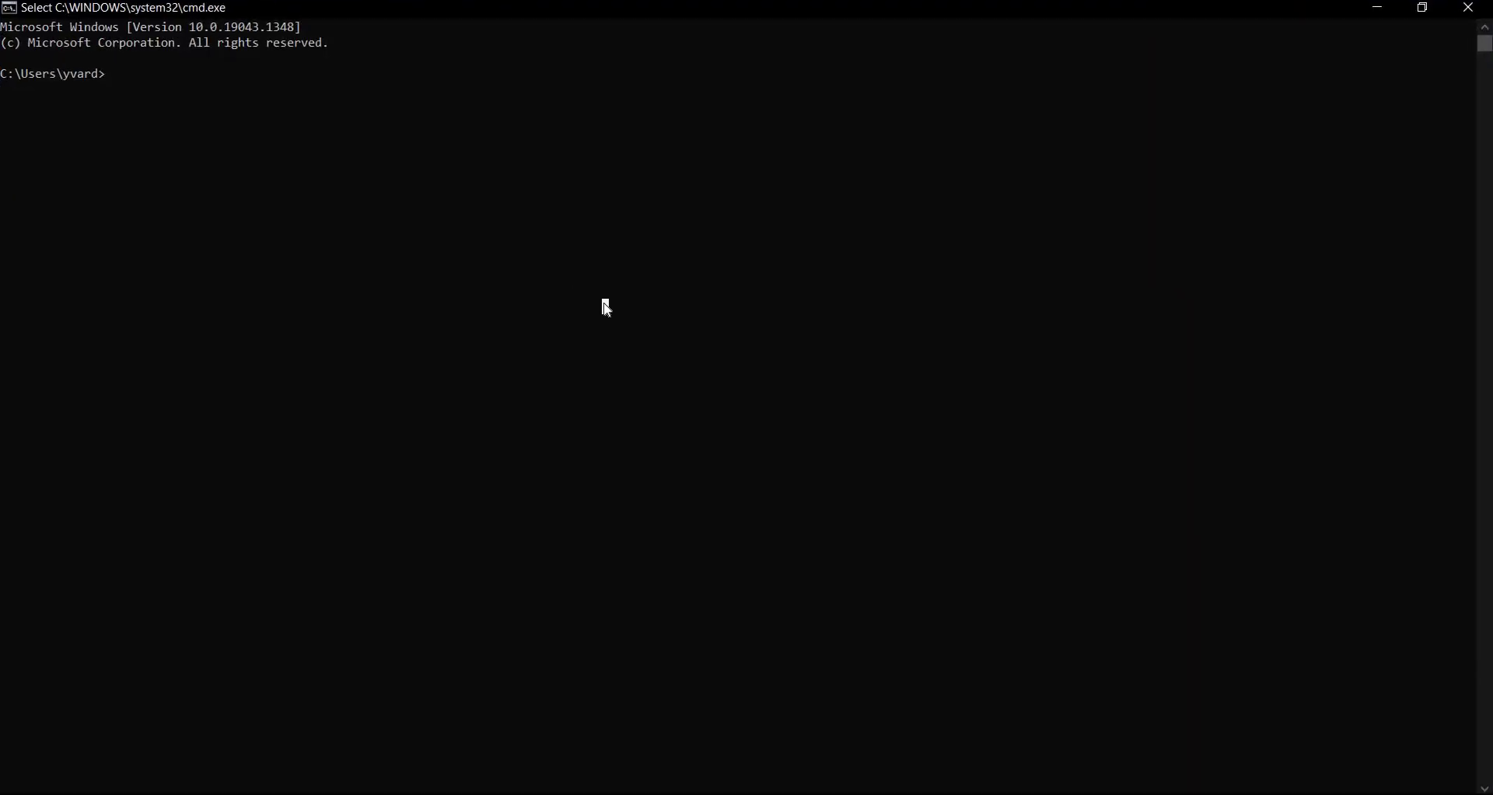
pyautogui.write('flutter d')
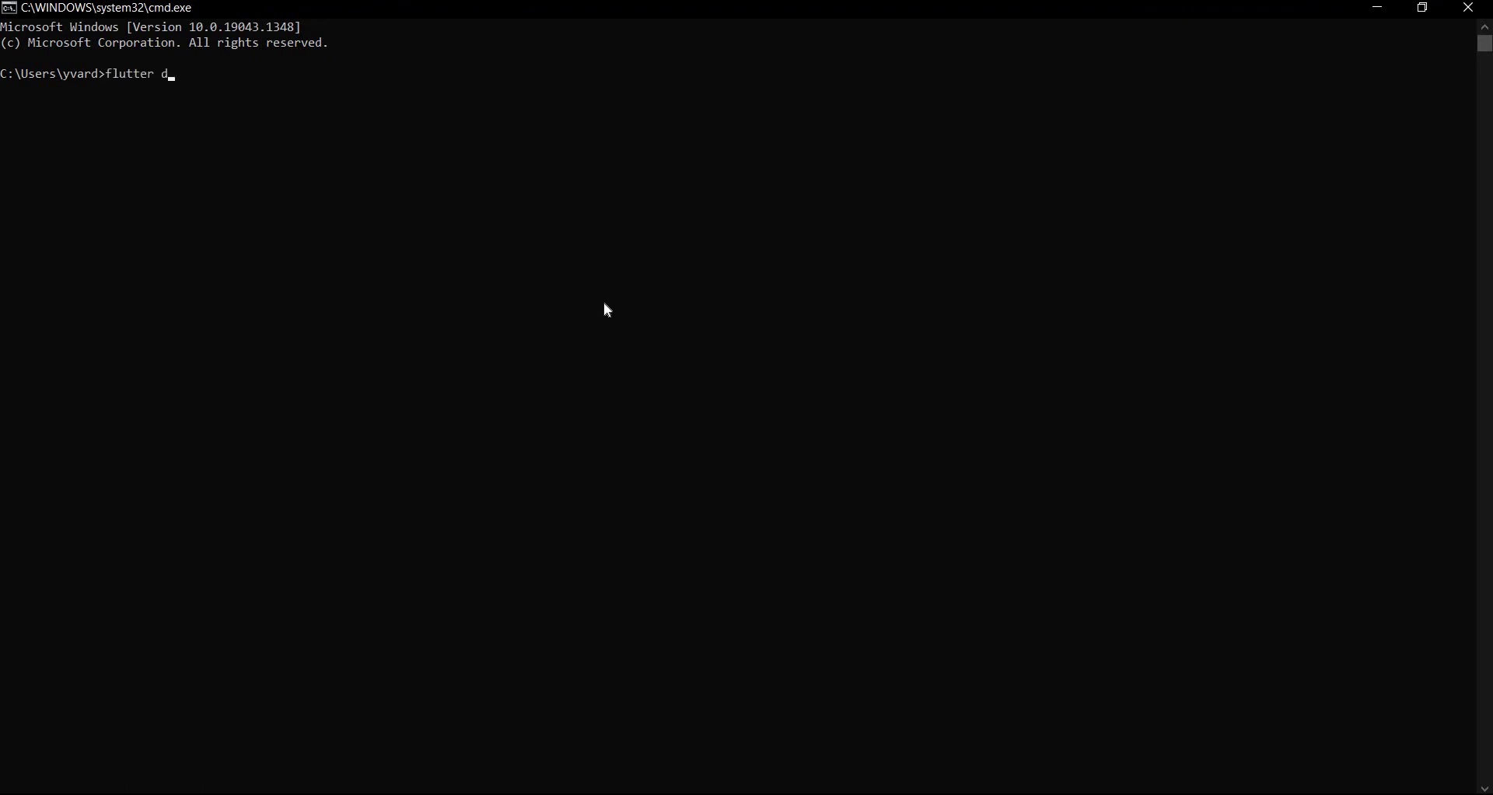
pyautogui.write('octor')
pyautogui.press('Return')
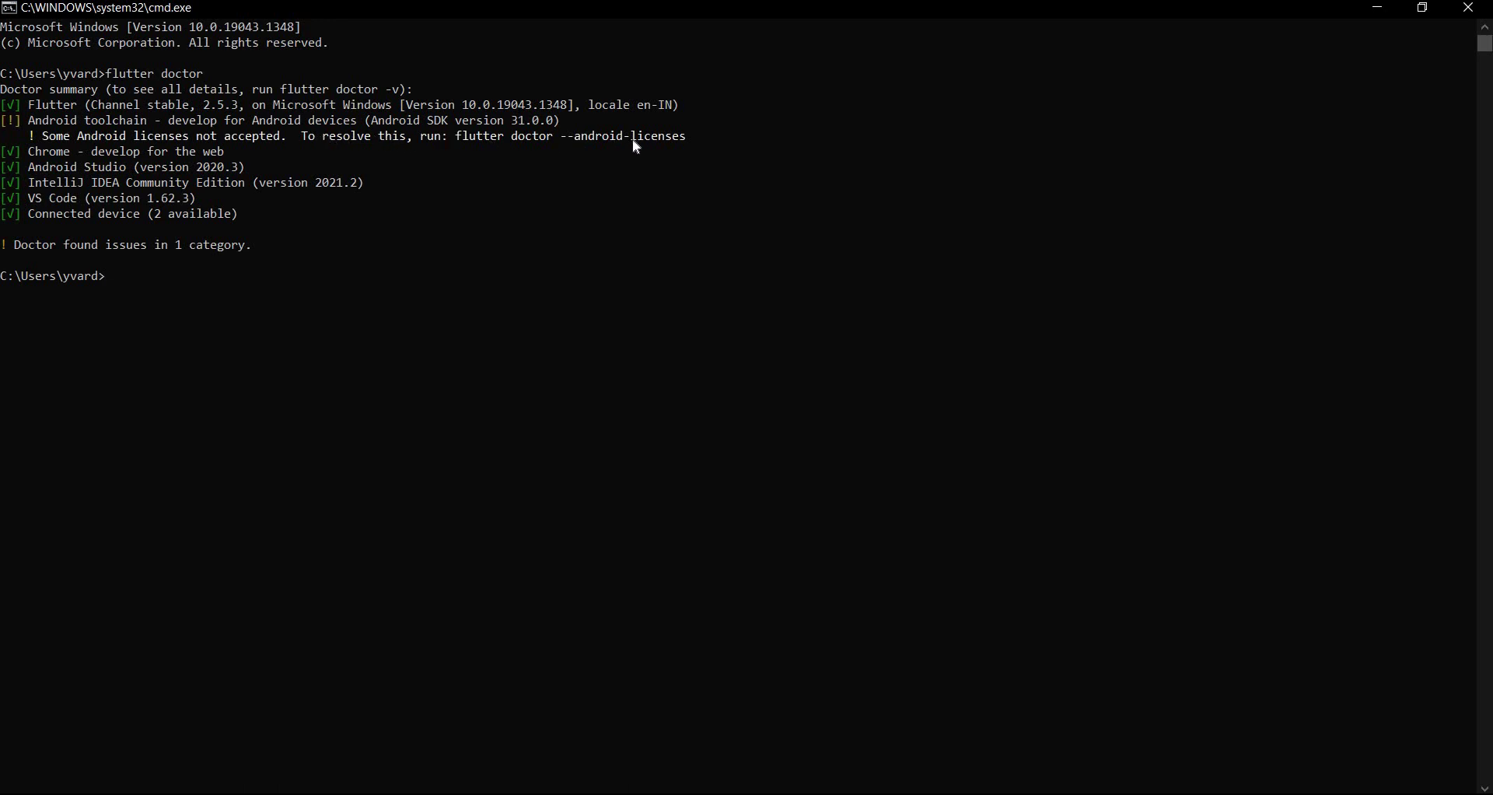
# Copy the suggested command flutter doctor --android-licenses from the doctor summary and run it.
pyautogui.moveTo(692, 138); pyautogui.dragTo(457, 138)
pyautogui.hotkey('ctrl', 'c')
pyautogui.hotkey('ctrl', 'v')
pyautogui.press('Return')
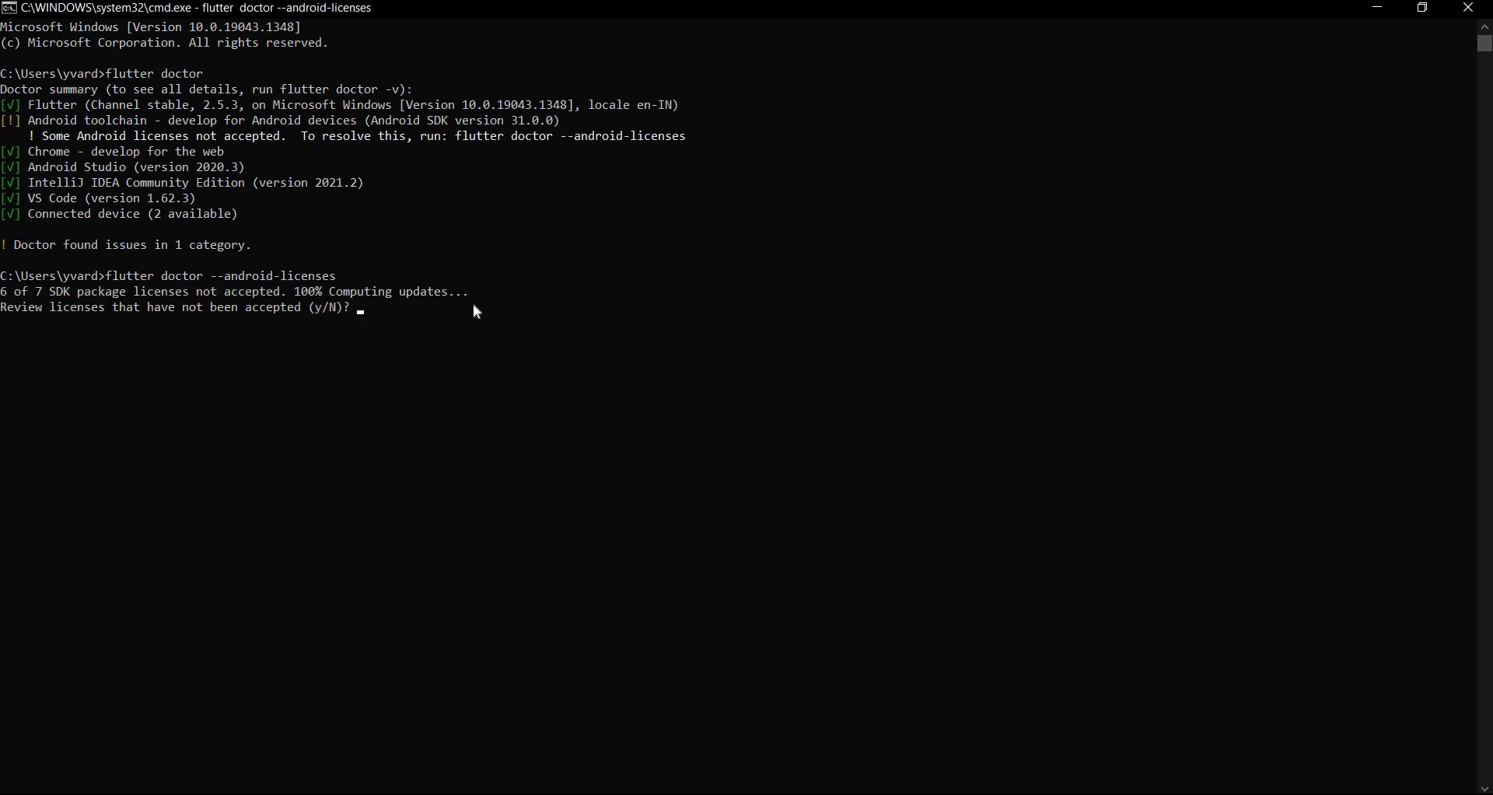
# Review the outstanding Android SDK package licenses and accept each of them with y.
pyautogui.write('y')
pyautogui.press('Return')
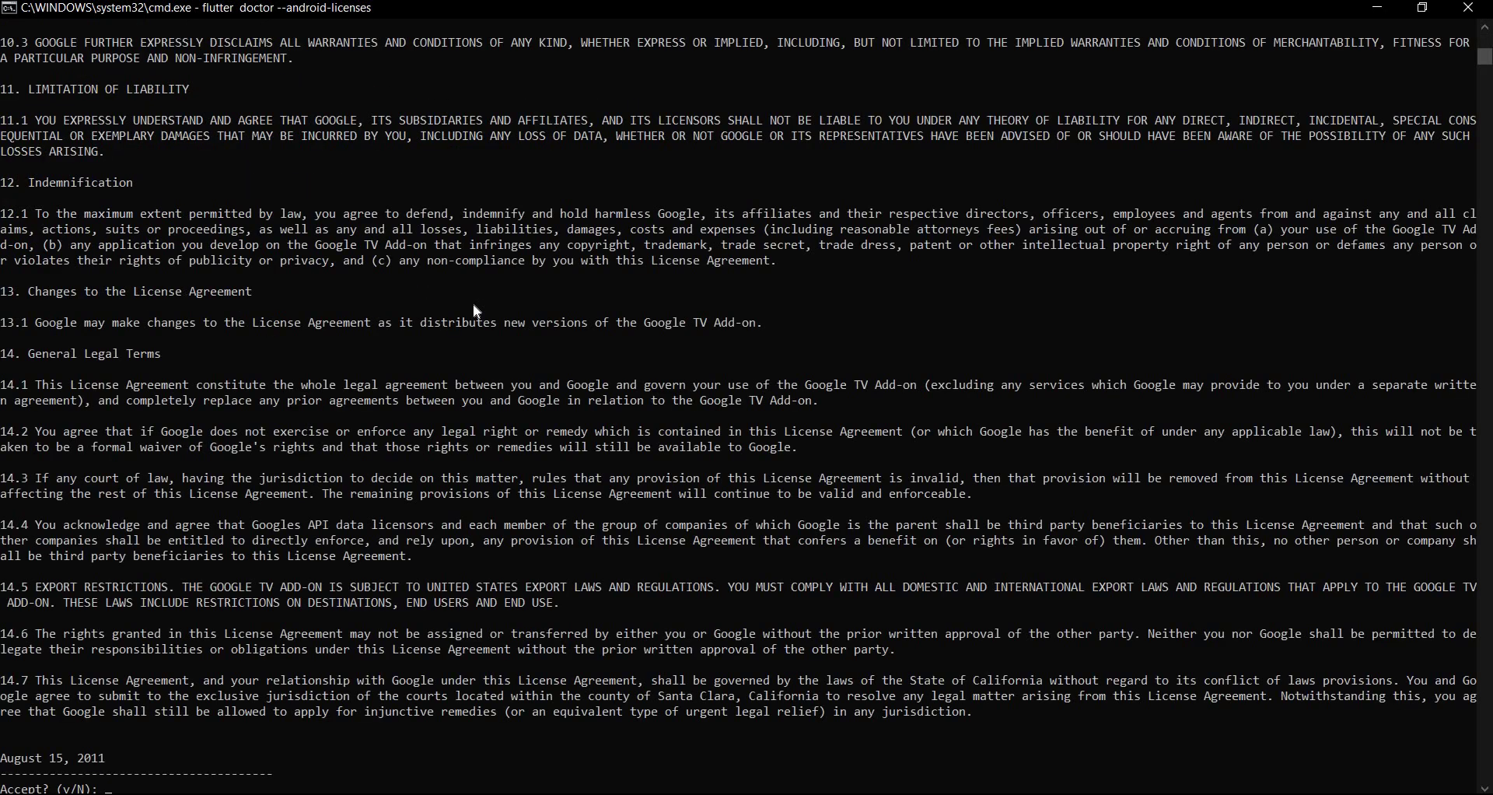
pyautogui.press('Return')
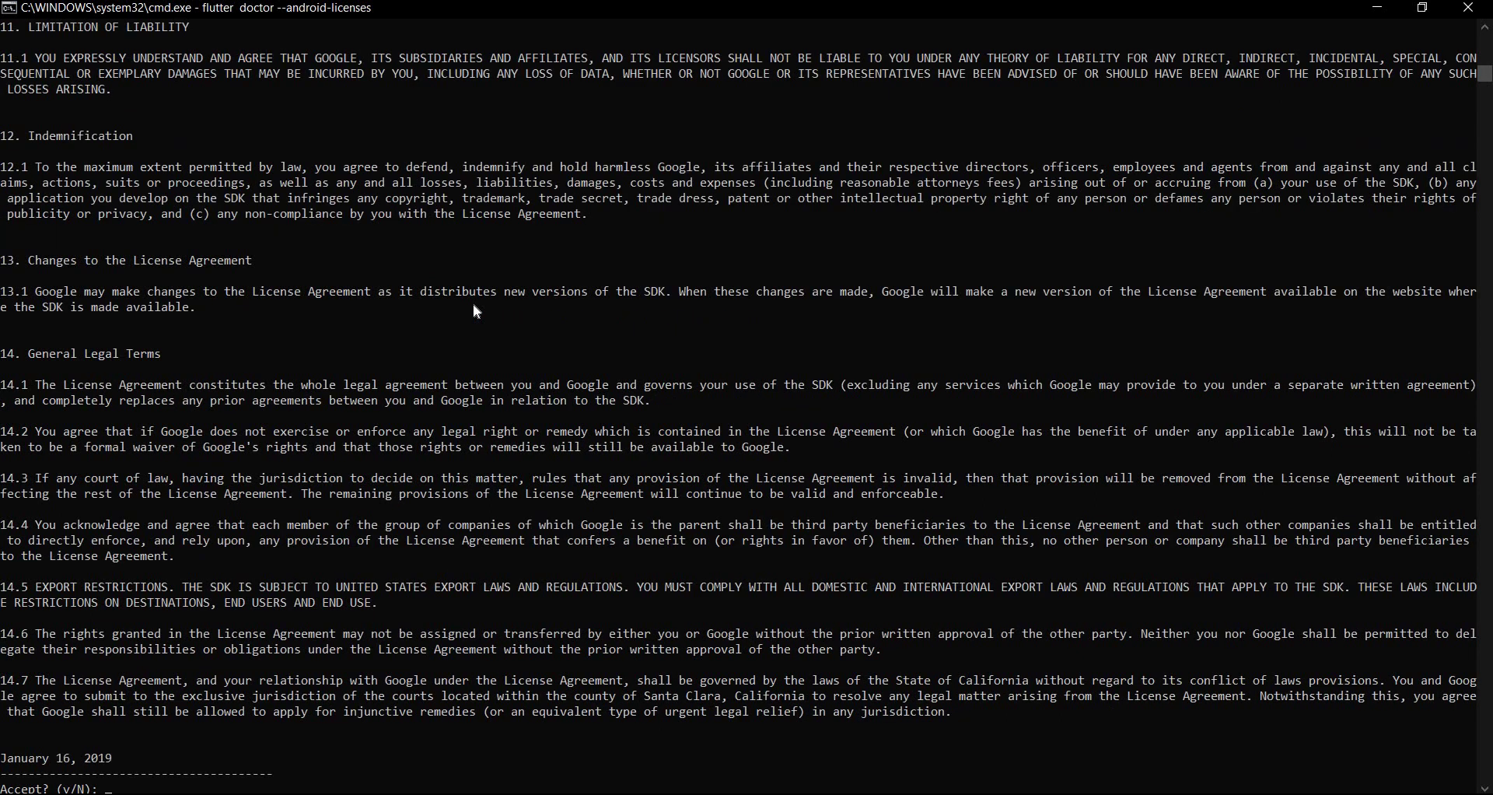
pyautogui.write('y')
pyautogui.press('Return')
pyautogui.write('y')
pyautogui.press('Return')
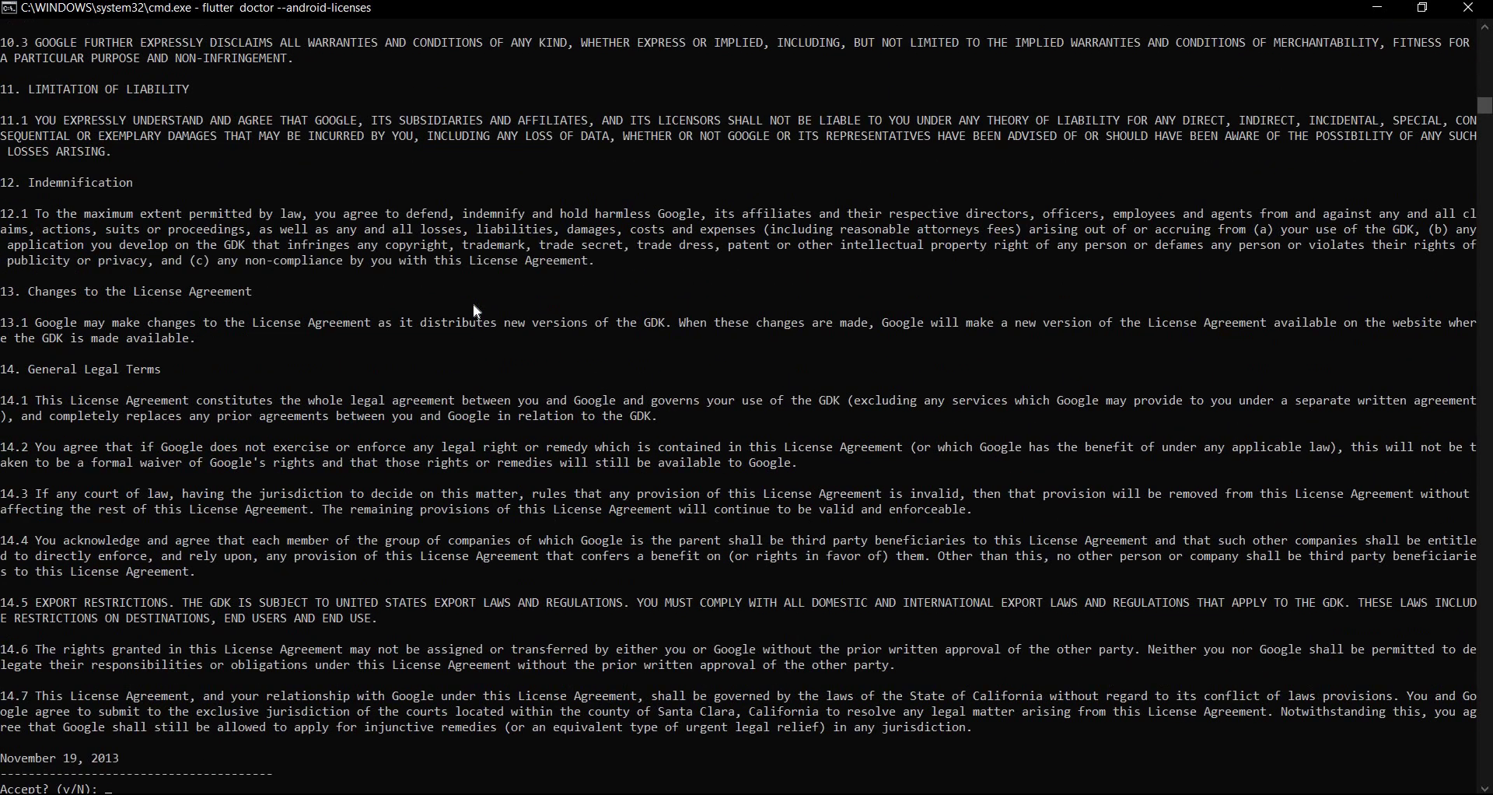
pyautogui.write('y')
pyautogui.press('Return')
pyautogui.write('y')
pyautogui.press('Return')
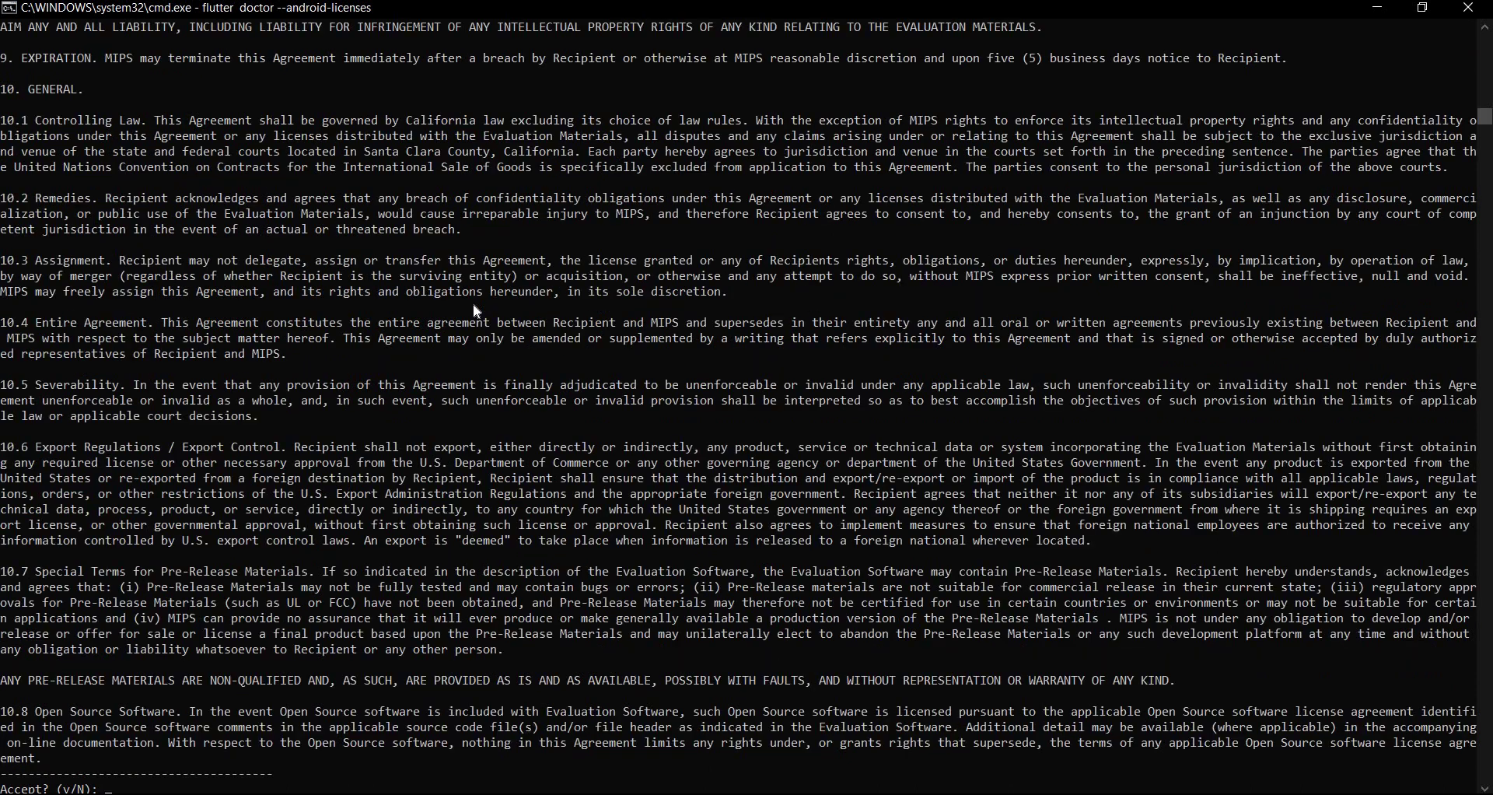
pyautogui.write('y')
pyautogui.press('Return')
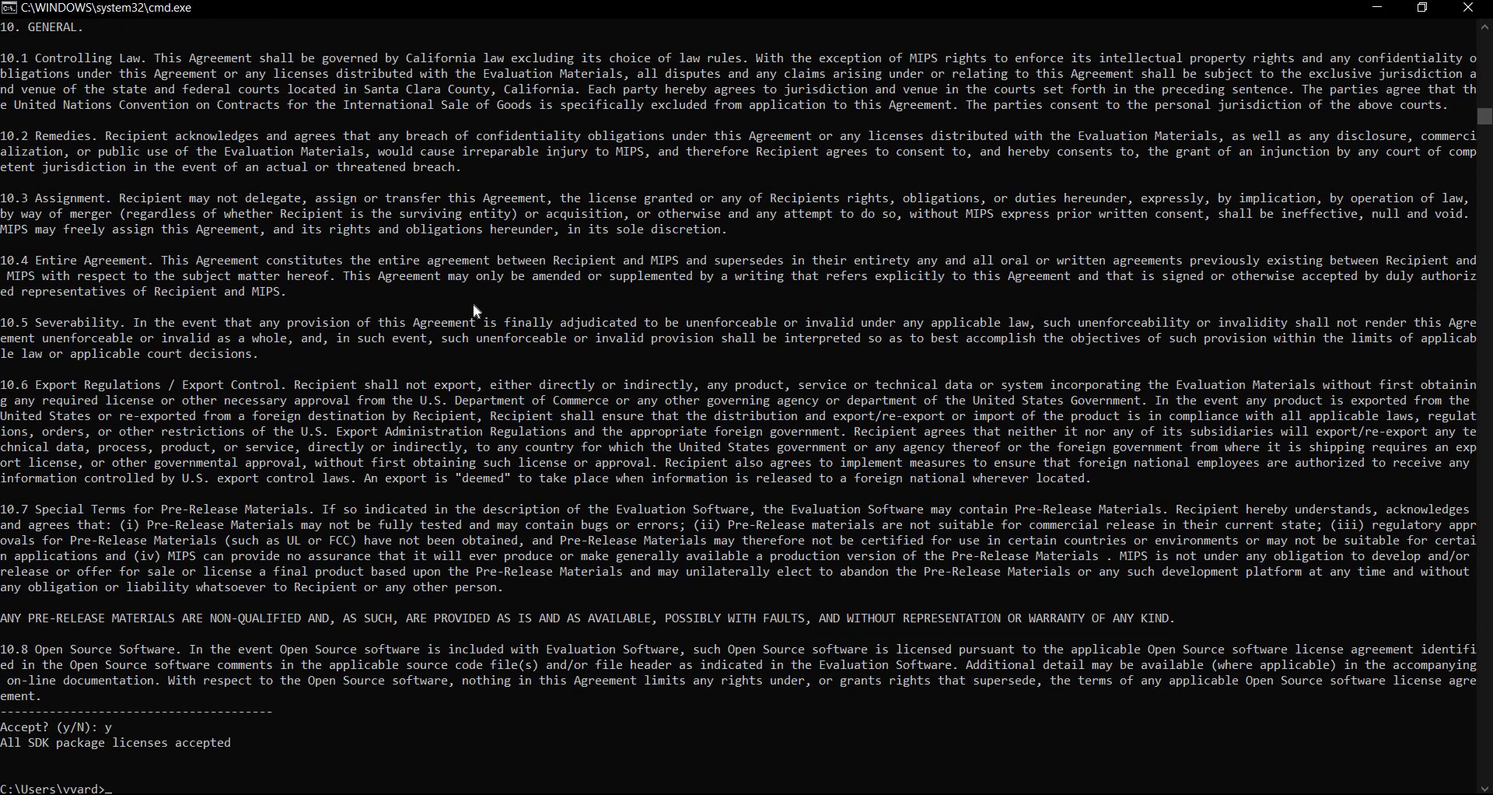
# Rerun flutter doctor in a cleared console to check the setup, and close the Command Prompt.
pyautogui.write('cls')
pyautogui.press('Return')
pyautogui.press('Up')
pyautogui.press('Up')
pyautogui.press('Up')
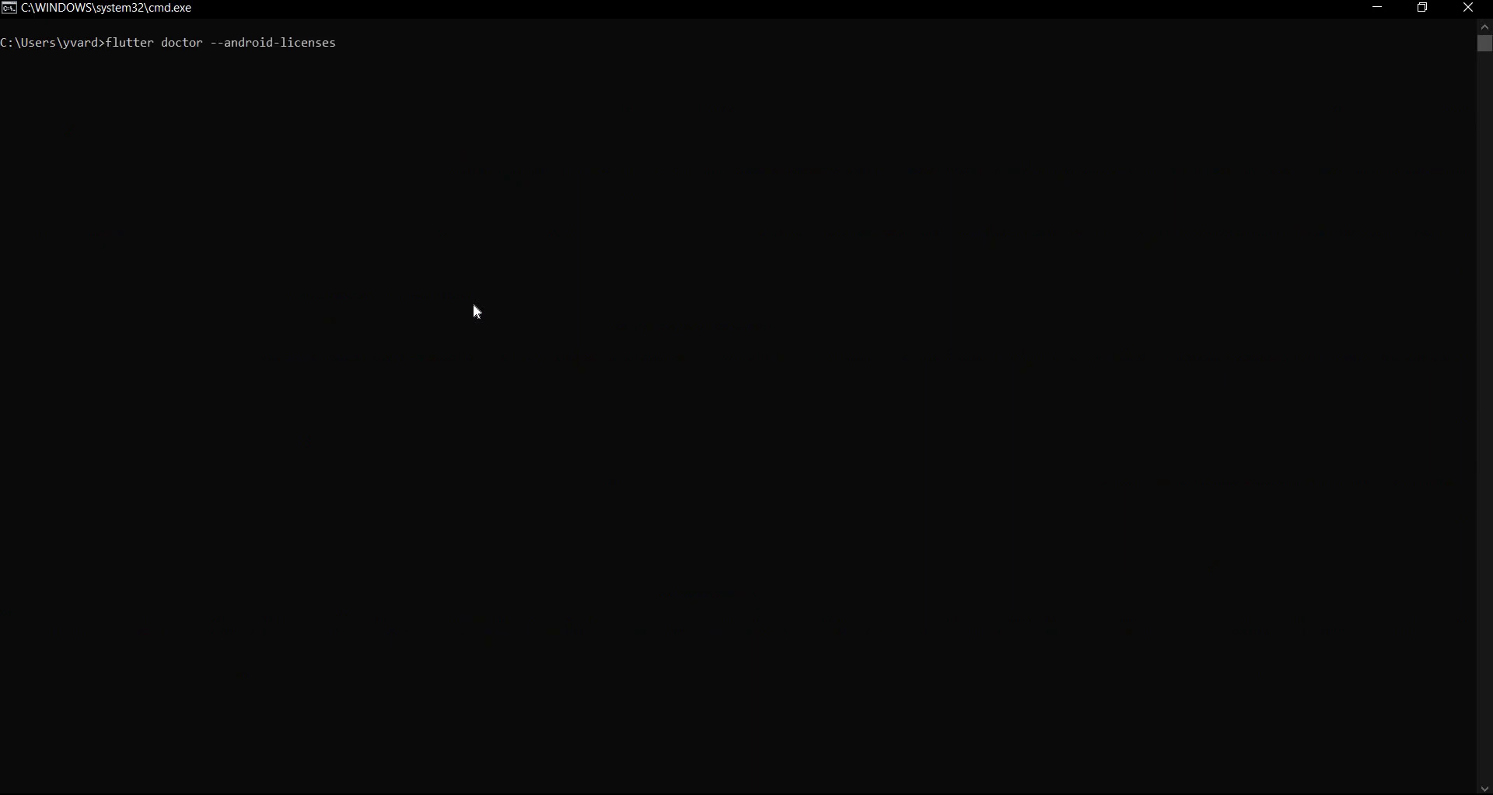
pyautogui.press('Return')
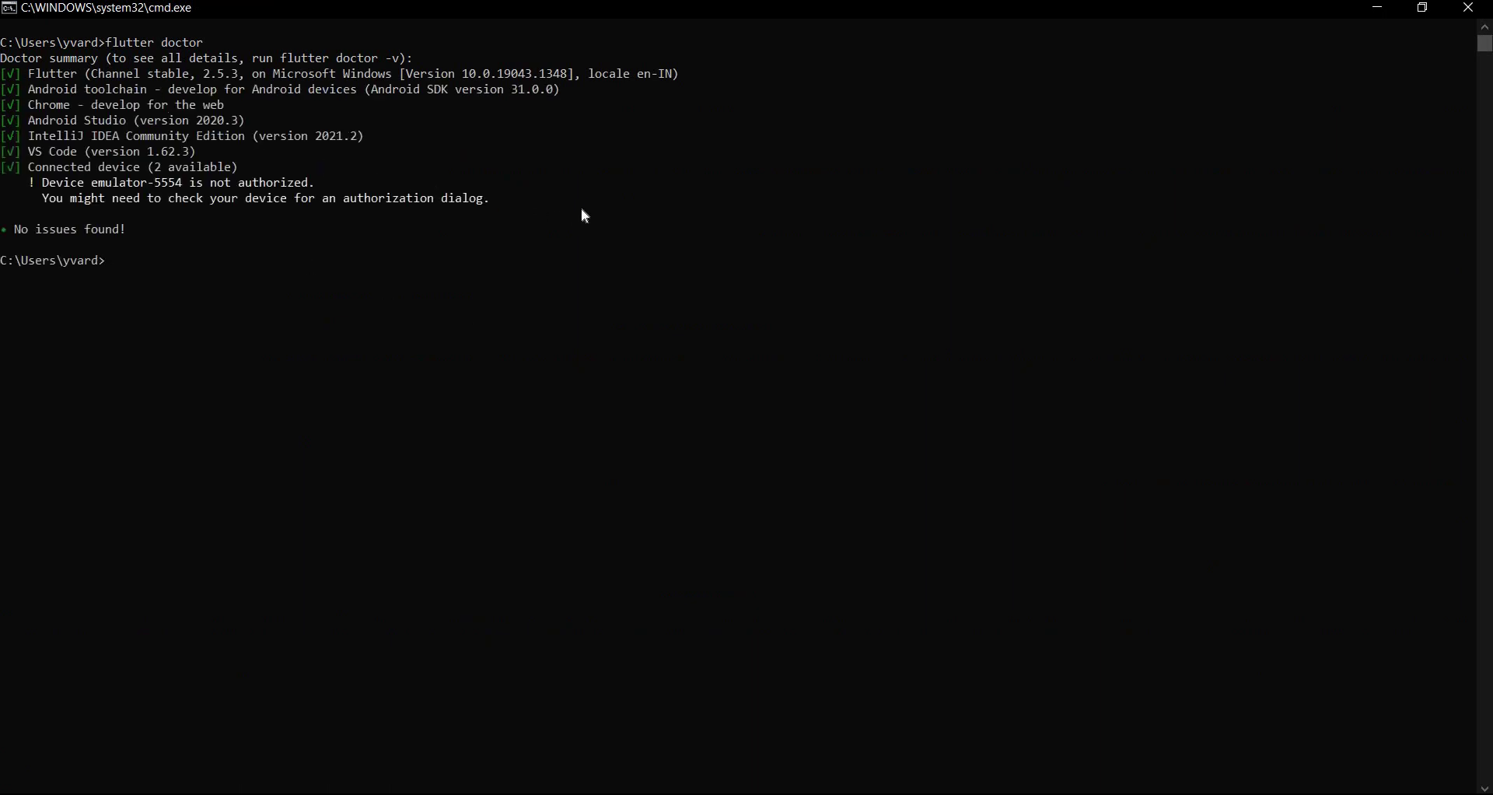
pyautogui.moveTo(584, 198); pyautogui.dragTo(4, 76)
pyautogui.click(291, 230)
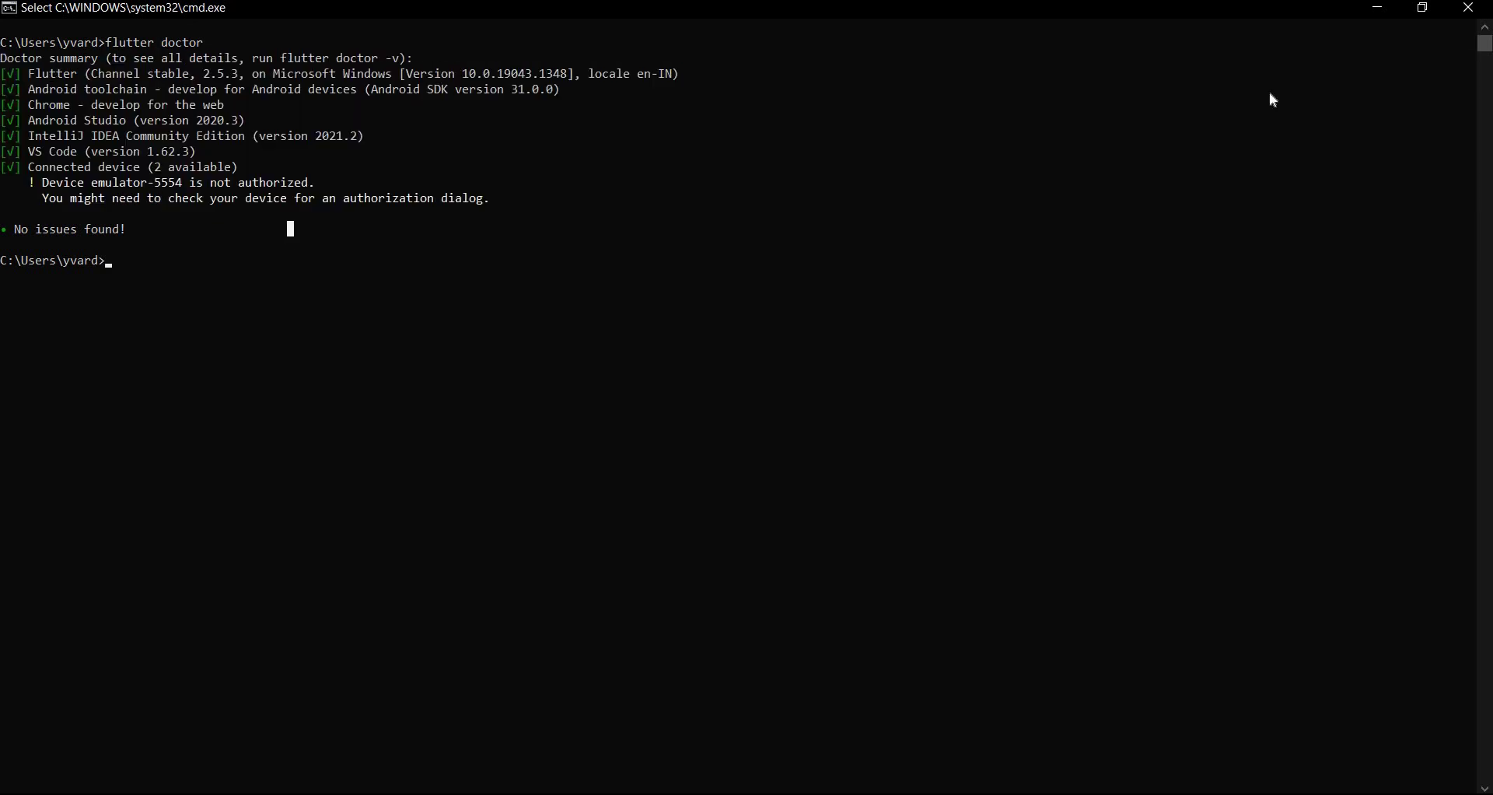
pyautogui.click(1472, 11)
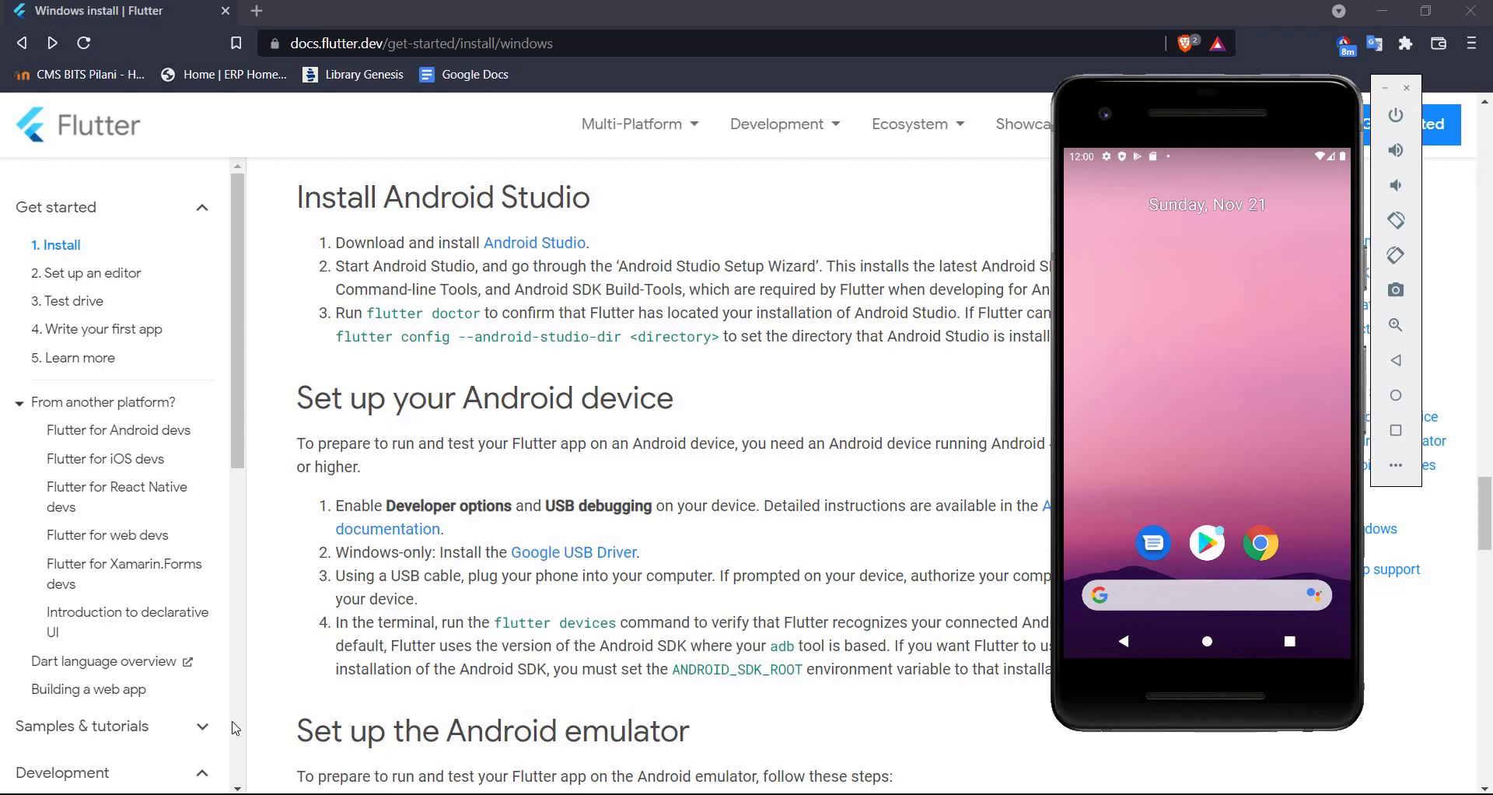
# Switch to File Explorer and open a maximized Command Prompt in the D:\Projects\flutter folder.
pyautogui.hotkey('alt', 'Tab')
pyautogui.hotkey('ctrl', 'l')
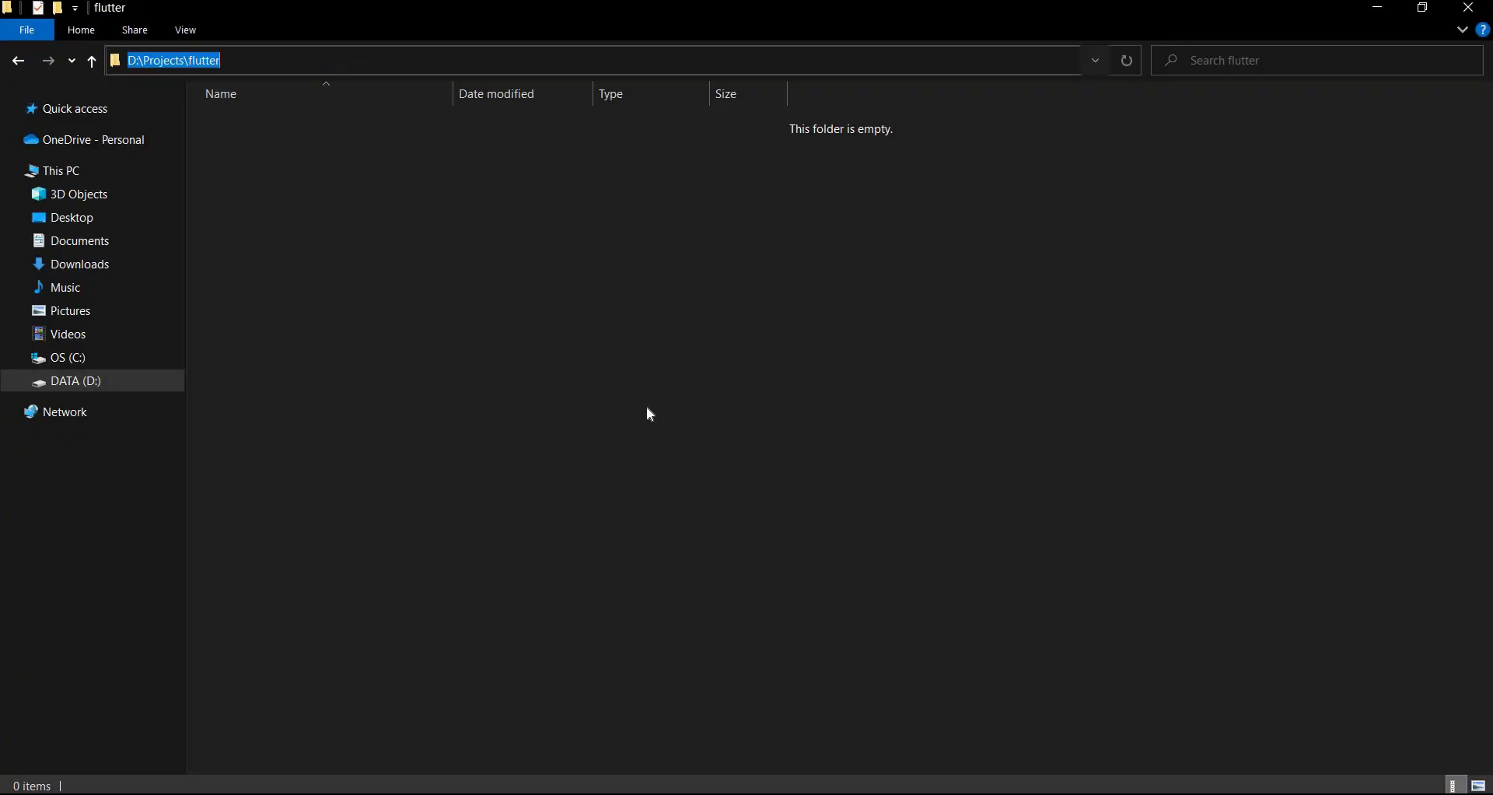
pyautogui.write('cmd')
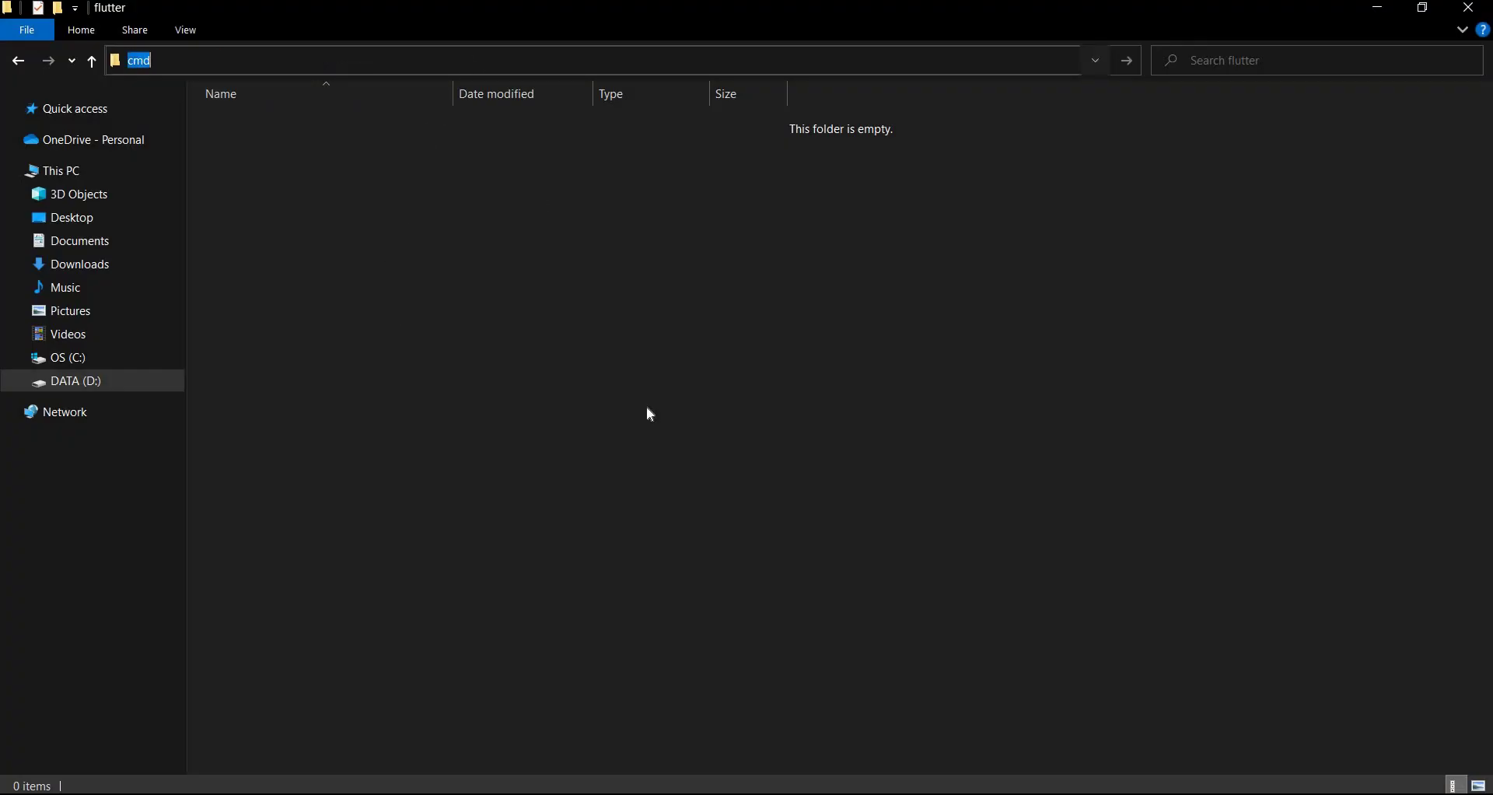
pyautogui.press('Return')
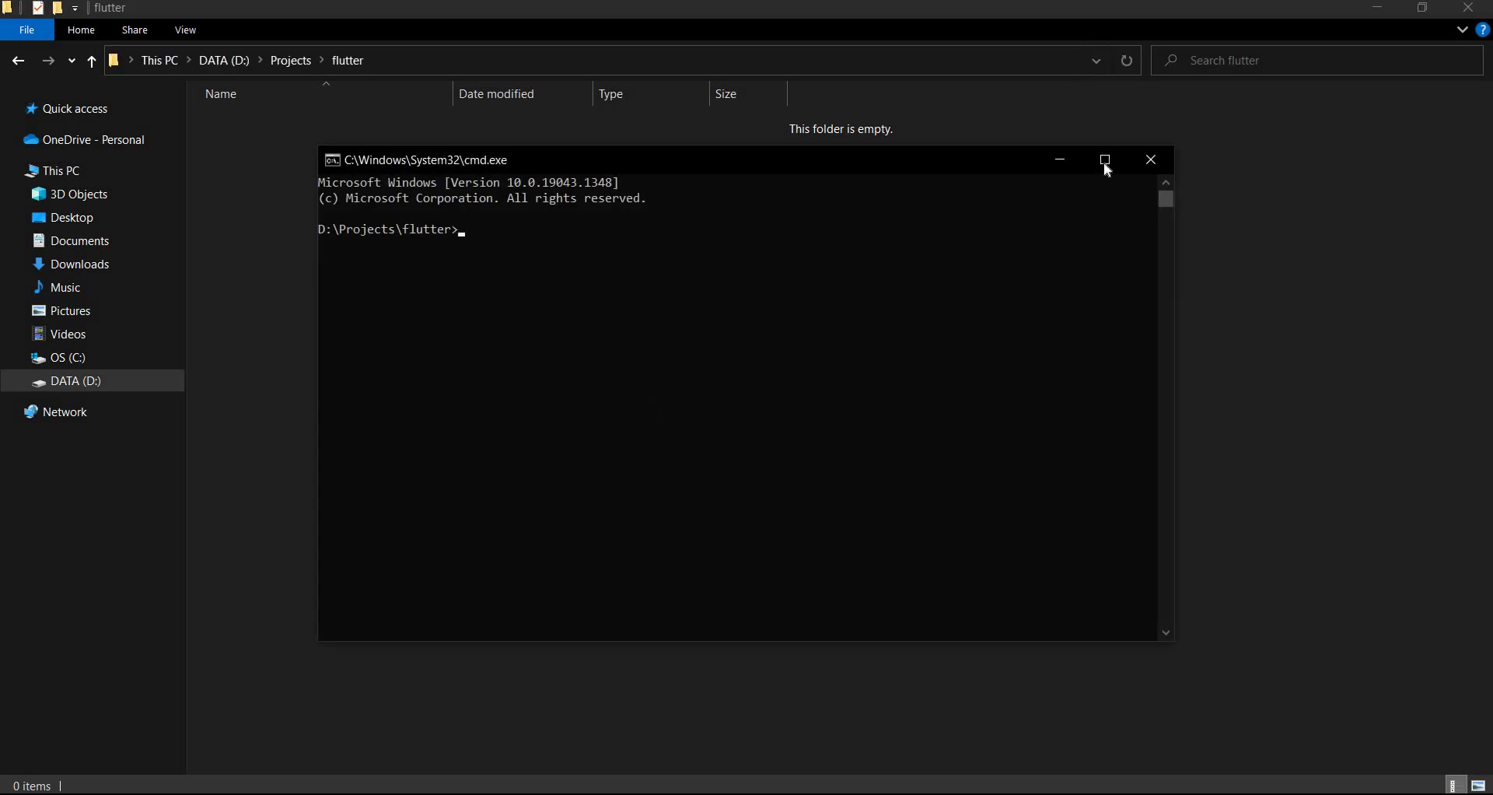
pyautogui.click(1107, 169)
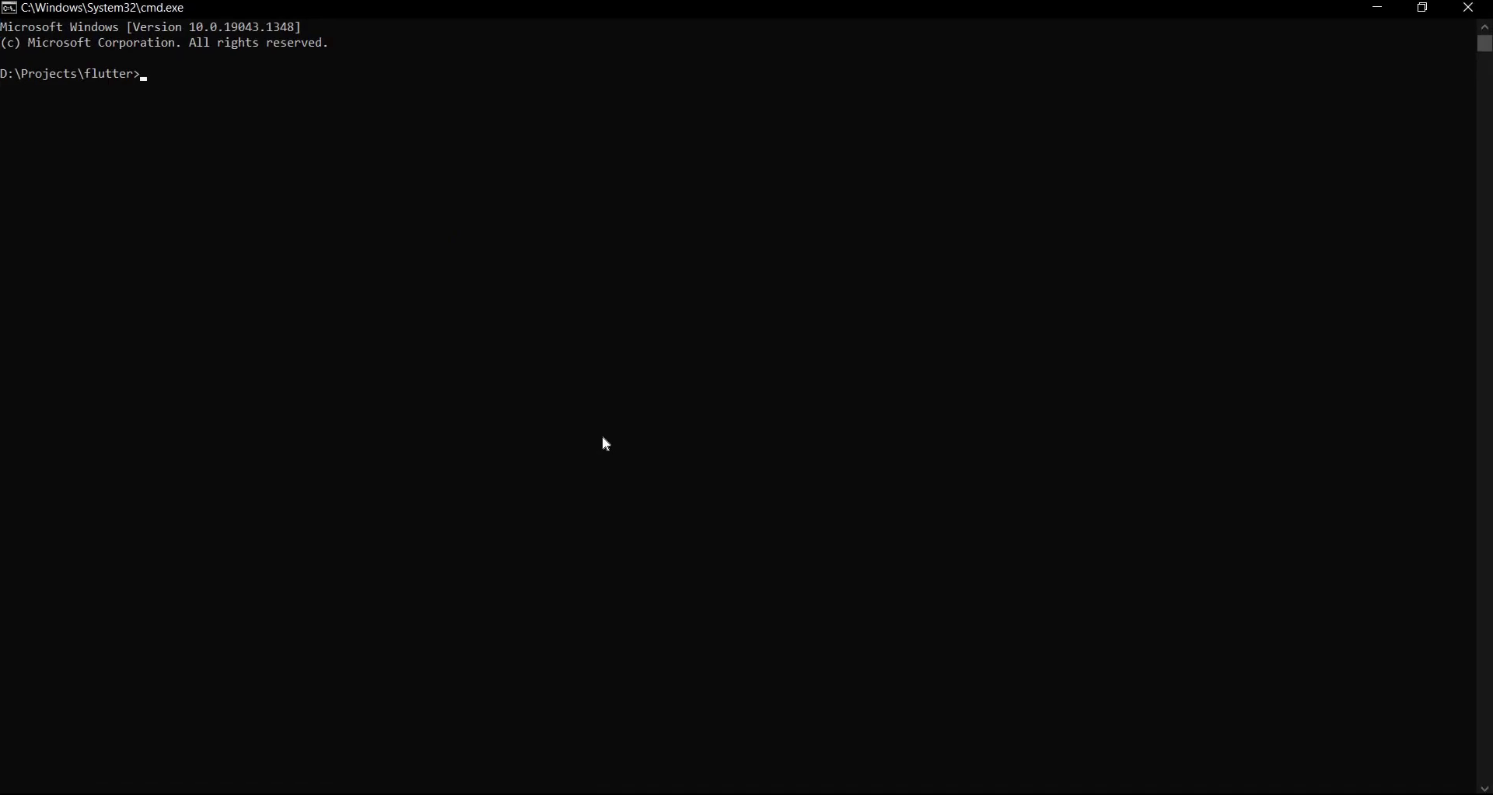
pyautogui.click(607, 440)
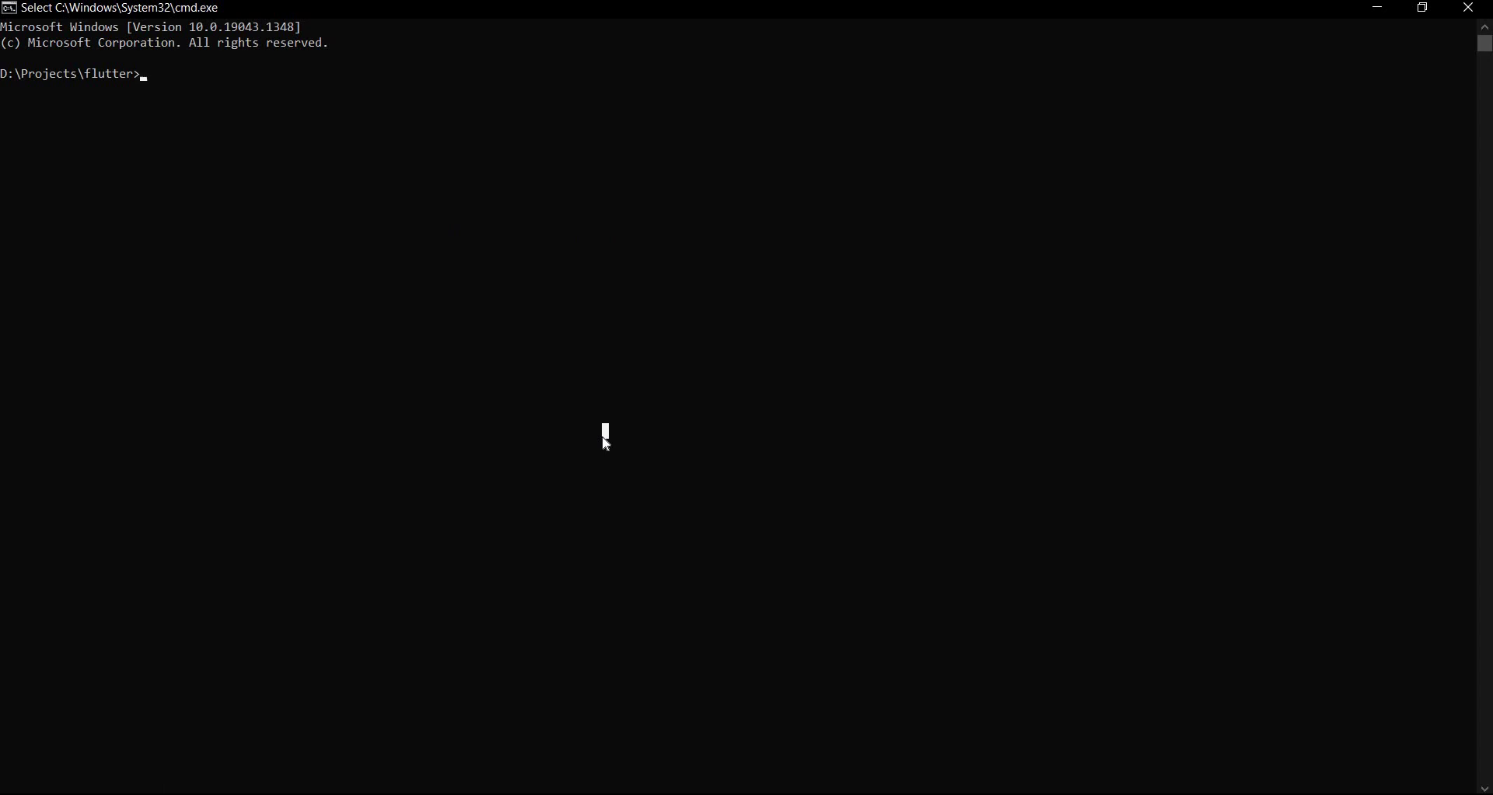
# Create a new Flutter project with the command flutter create first_app and wait for it to complete.
pyautogui.write('flutter c')
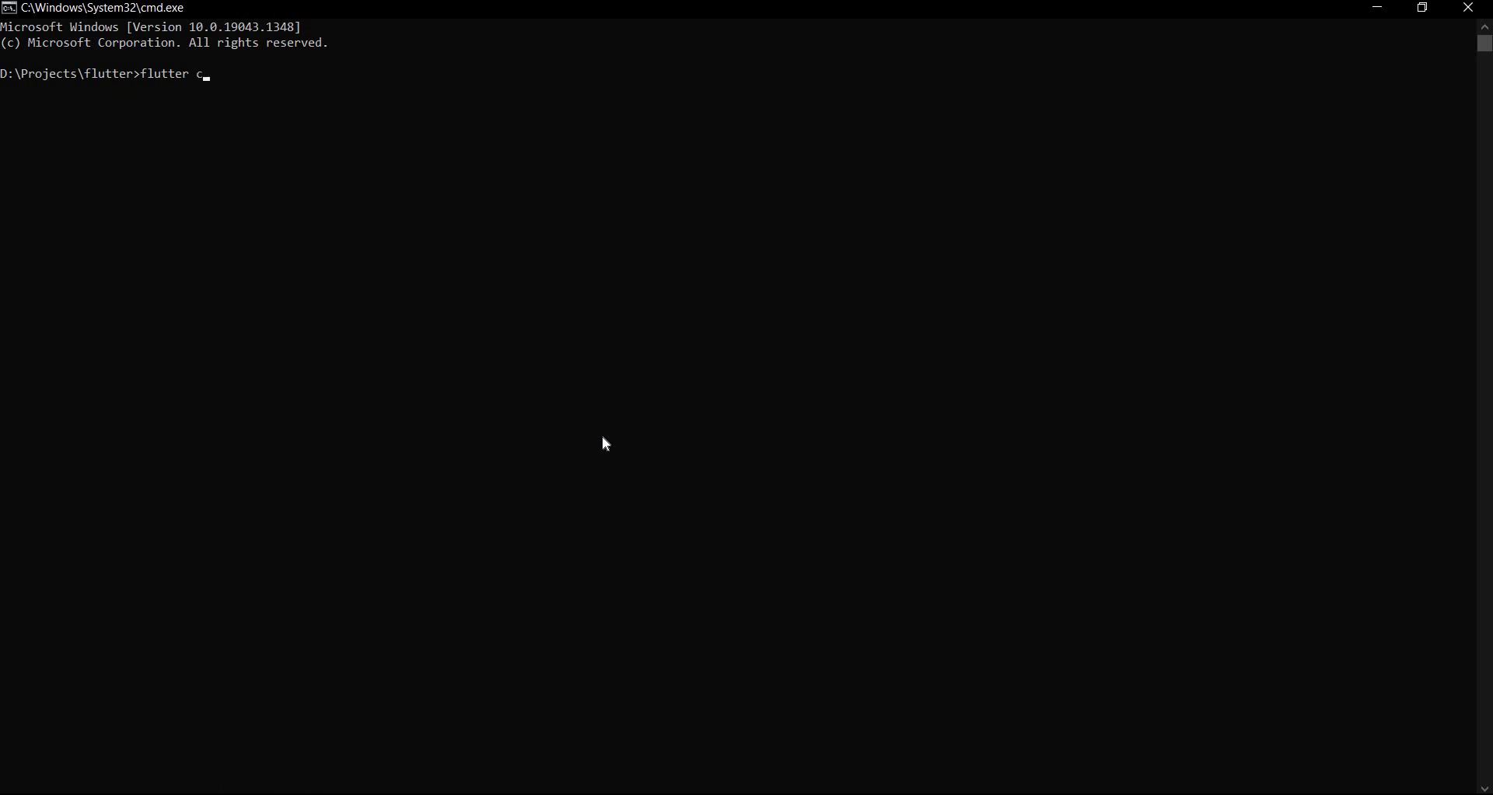
pyautogui.write('reate first_app')
pyautogui.press('Return')
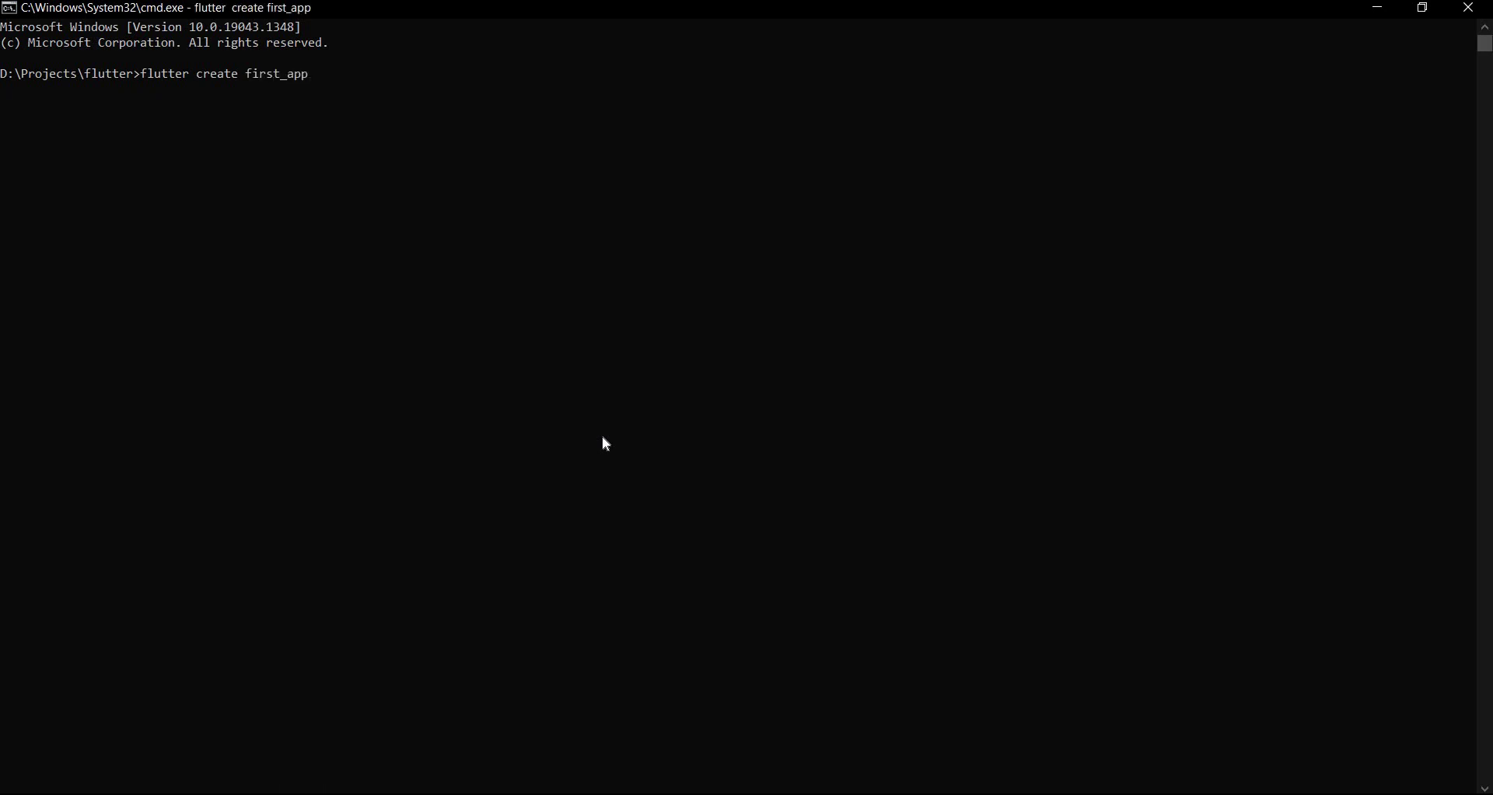
pyautogui.moveTo(246, 74); pyautogui.dragTo(318, 81)
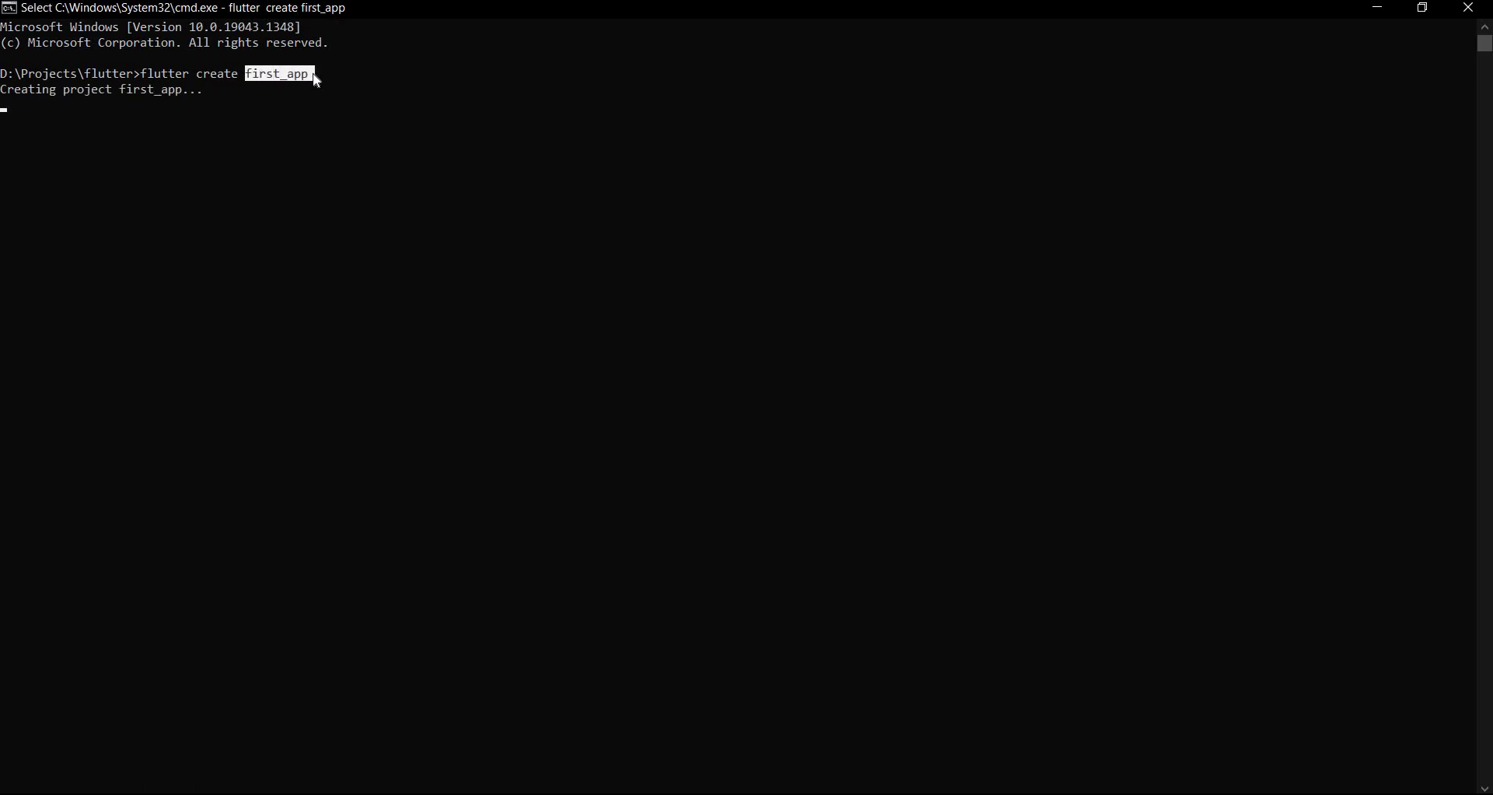
pyautogui.rightClick(278, 100)
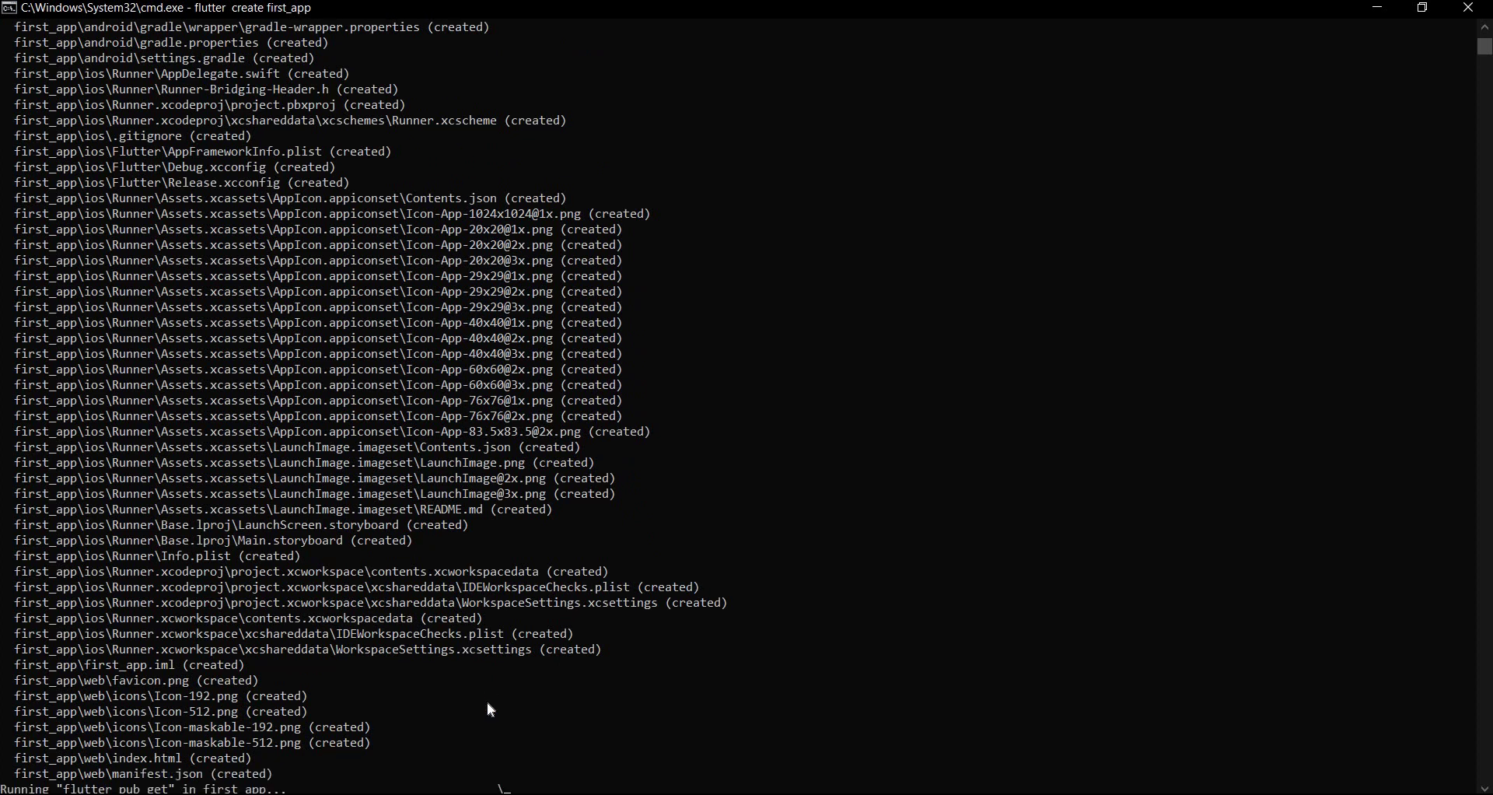
pyautogui.scroll(-4, 491, 710)
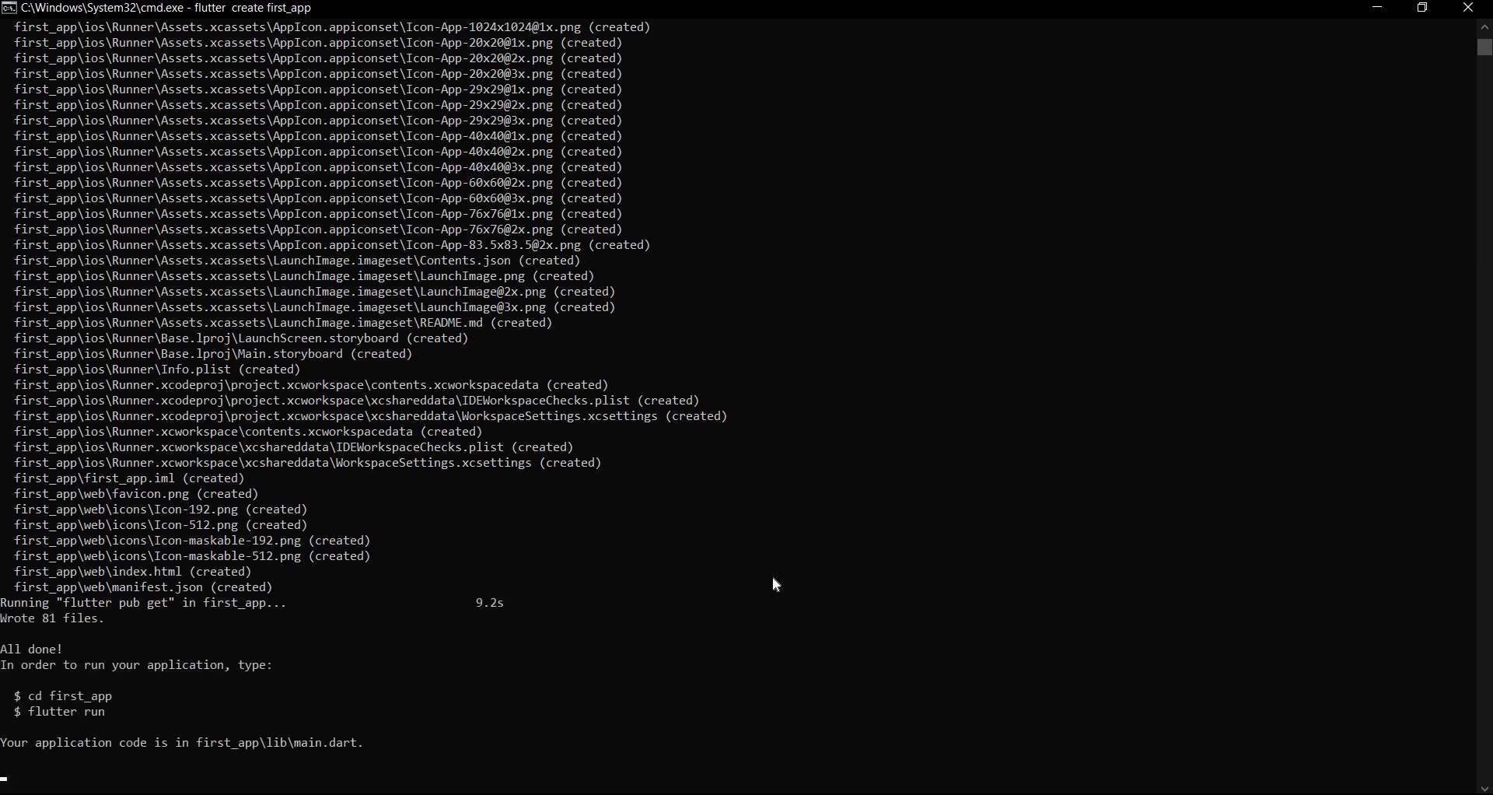
pyautogui.hotkey('ctrl', 'z')
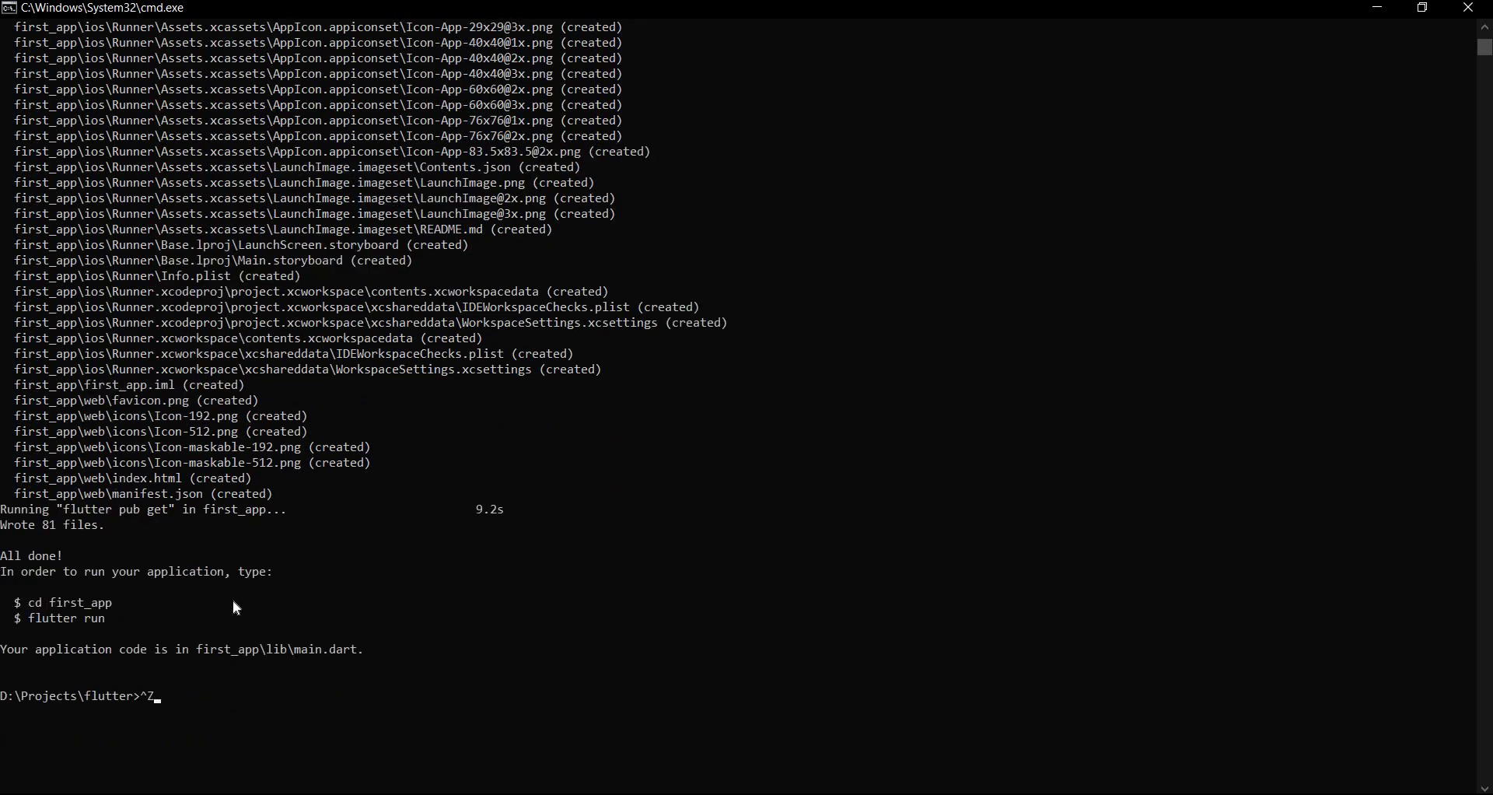
pyautogui.press('BackSpace')
# Switch to File Explorer, look at the contents of the generated first_app folder, and return to its parent folder.
pyautogui.click(207, 792)
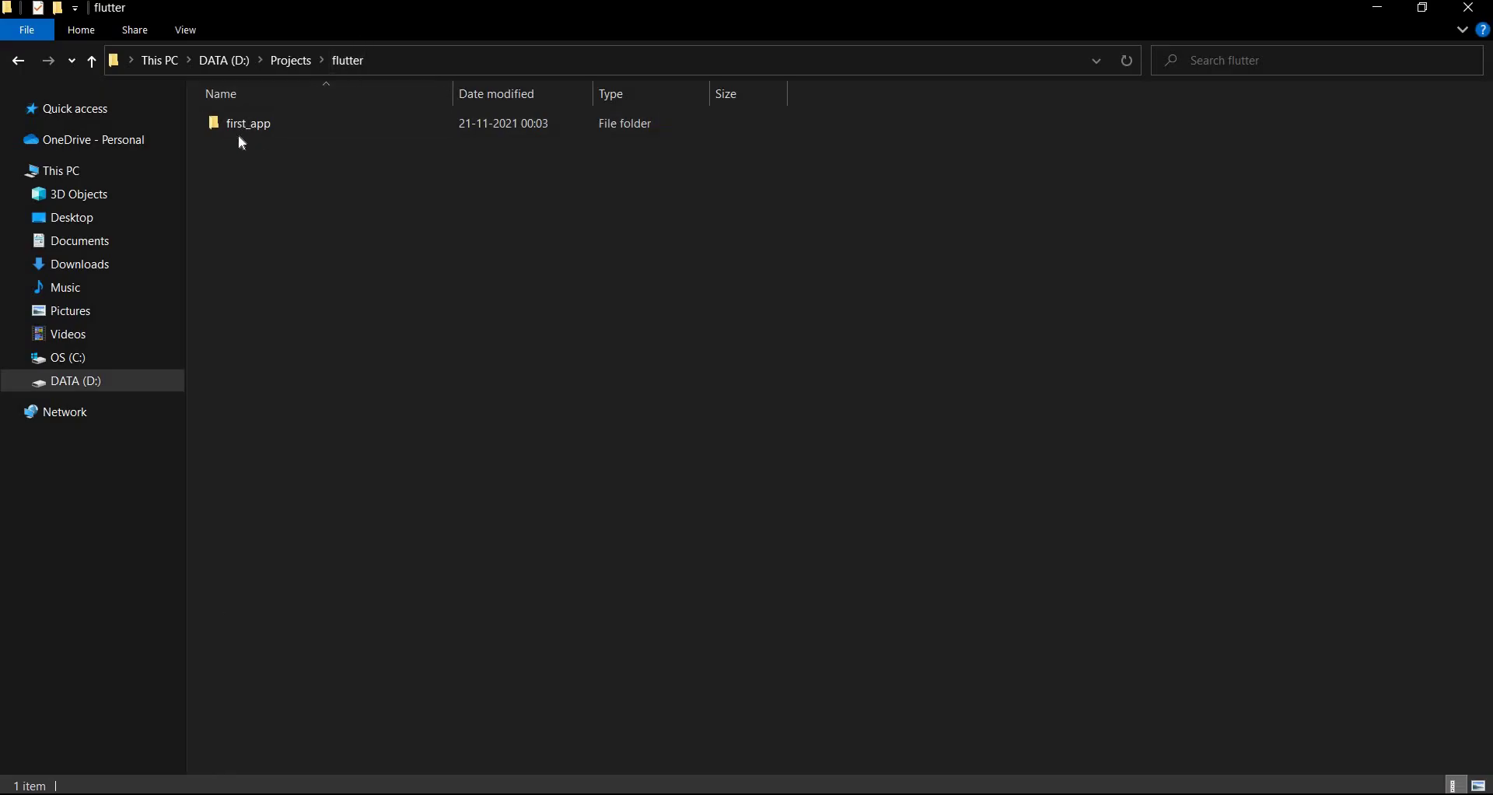
pyautogui.doubleClick(262, 132)
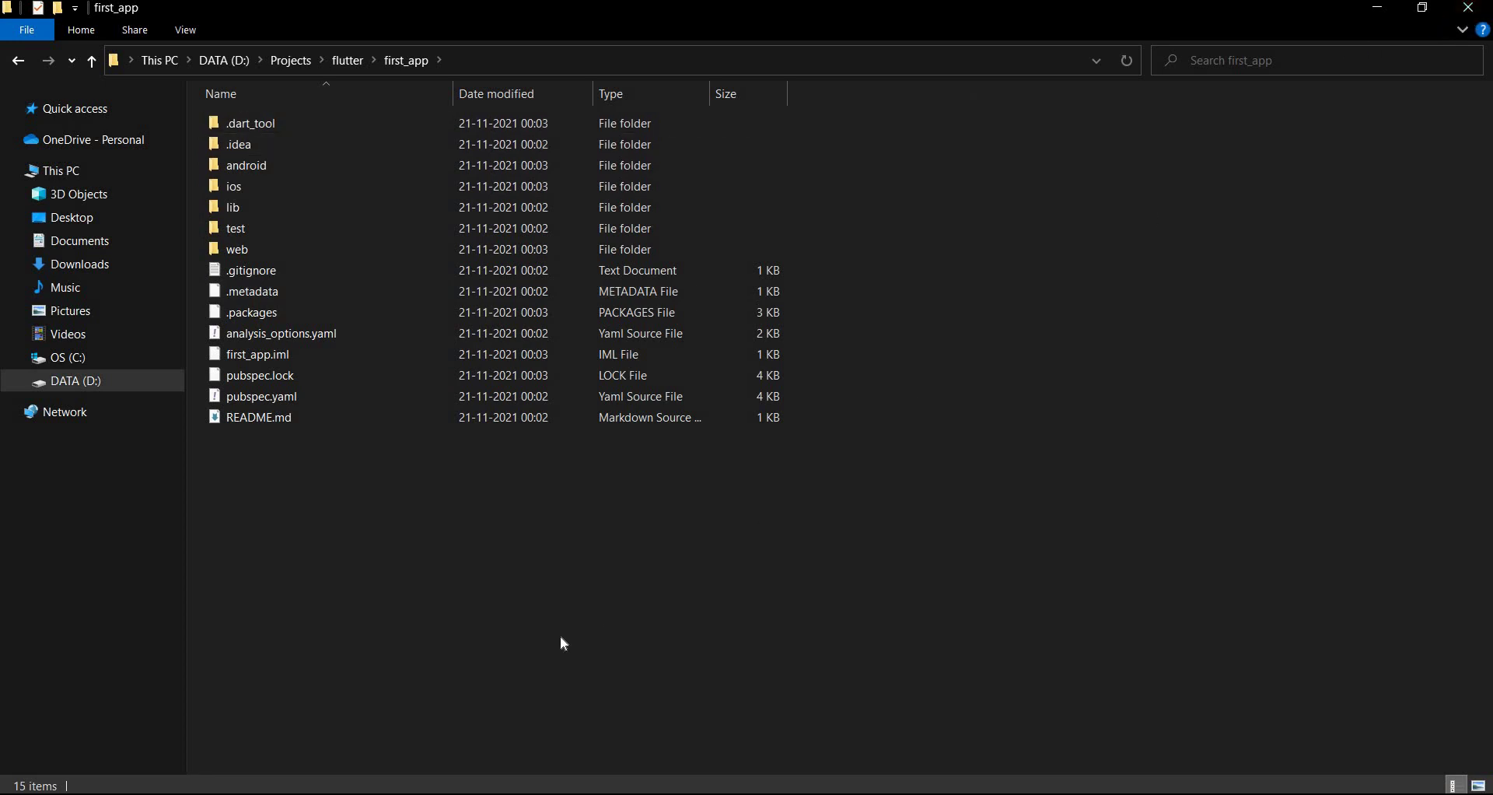
pyautogui.click(348, 61)
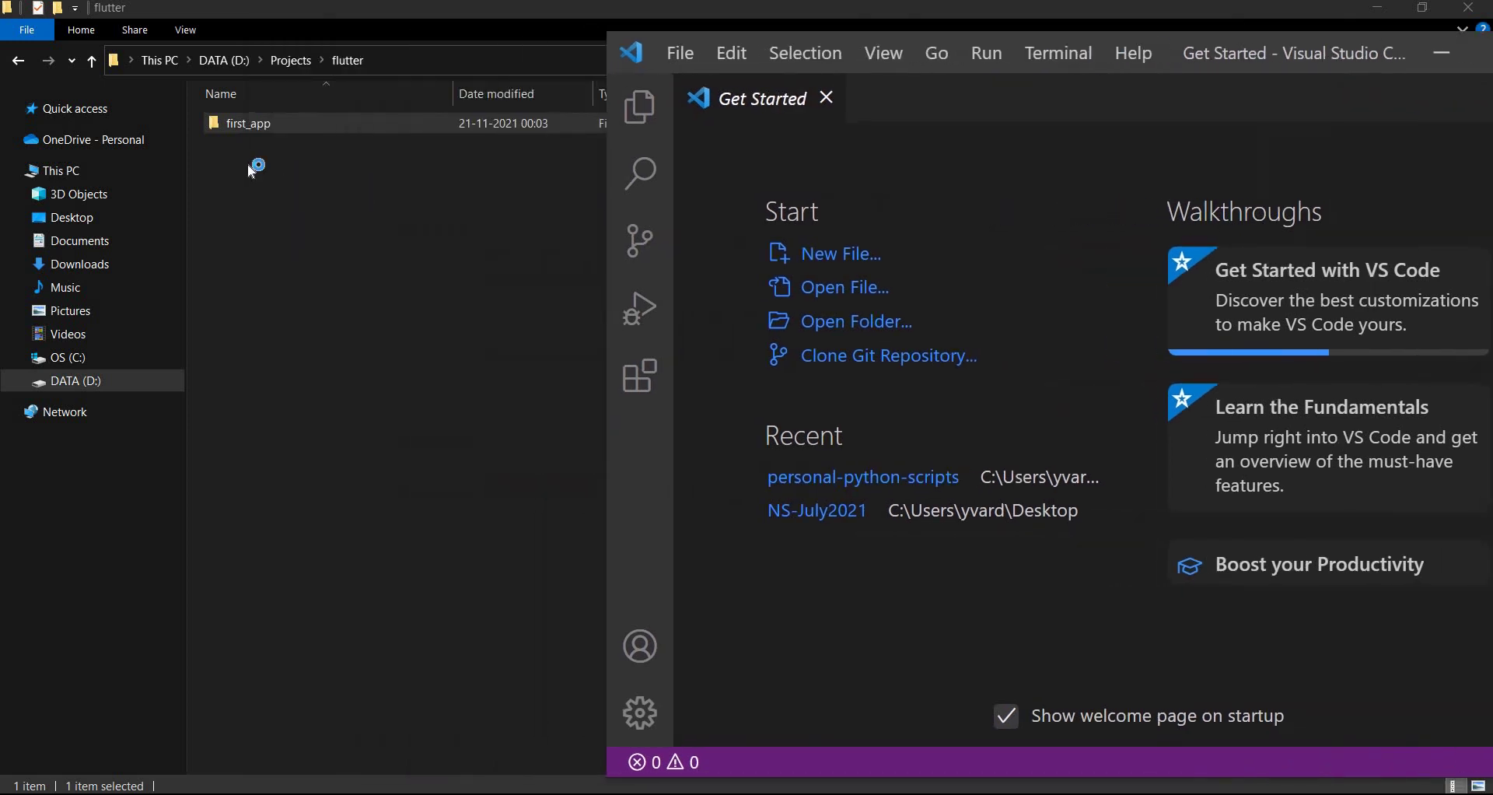
# Open the first_app folder in Visual Studio Code, trust its authors, and maximize the window.
pyautogui.moveTo(225, 124); pyautogui.dragTo(998, 177)
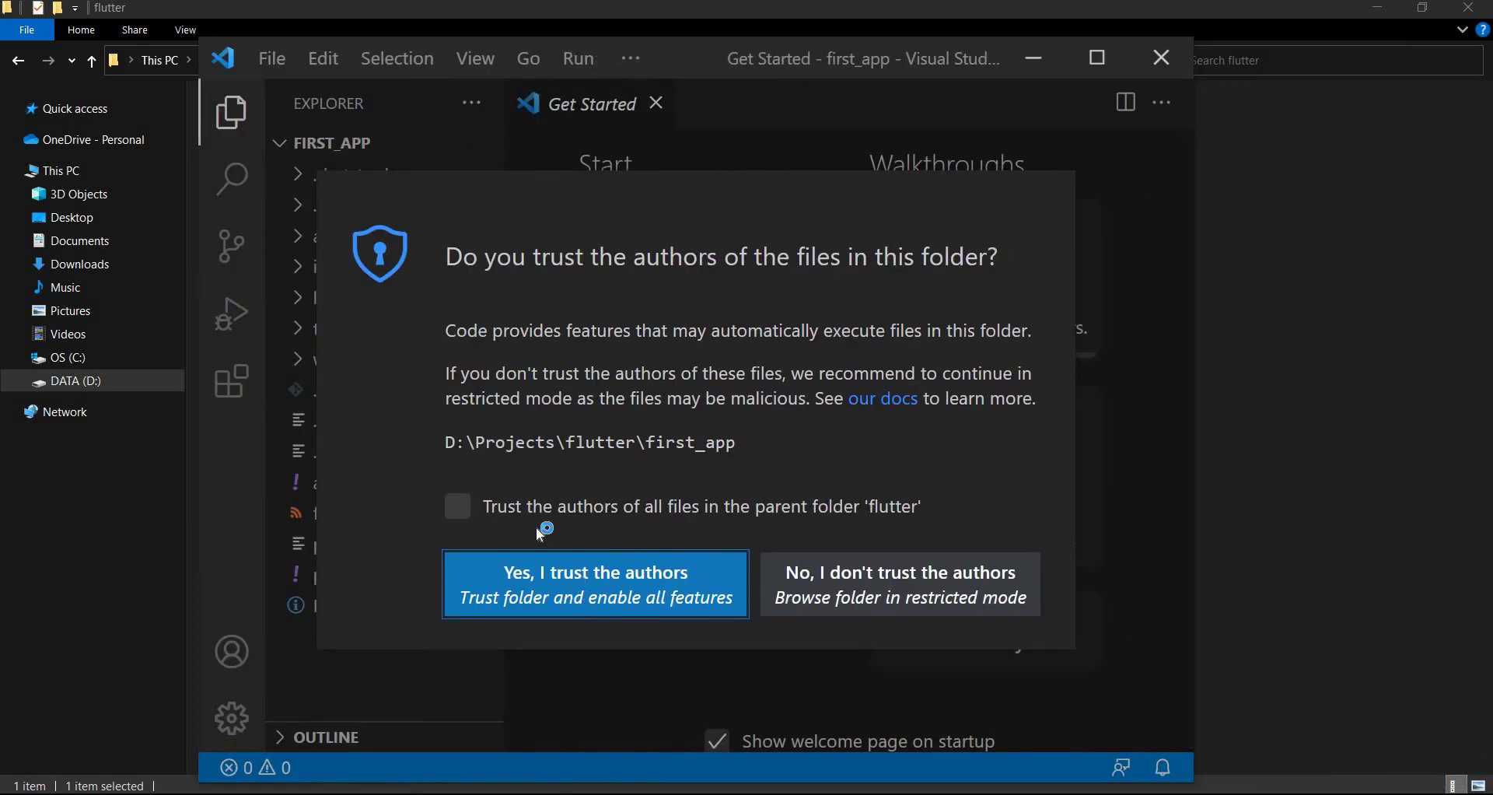
pyautogui.click(577, 591)
pyautogui.click(1098, 59)
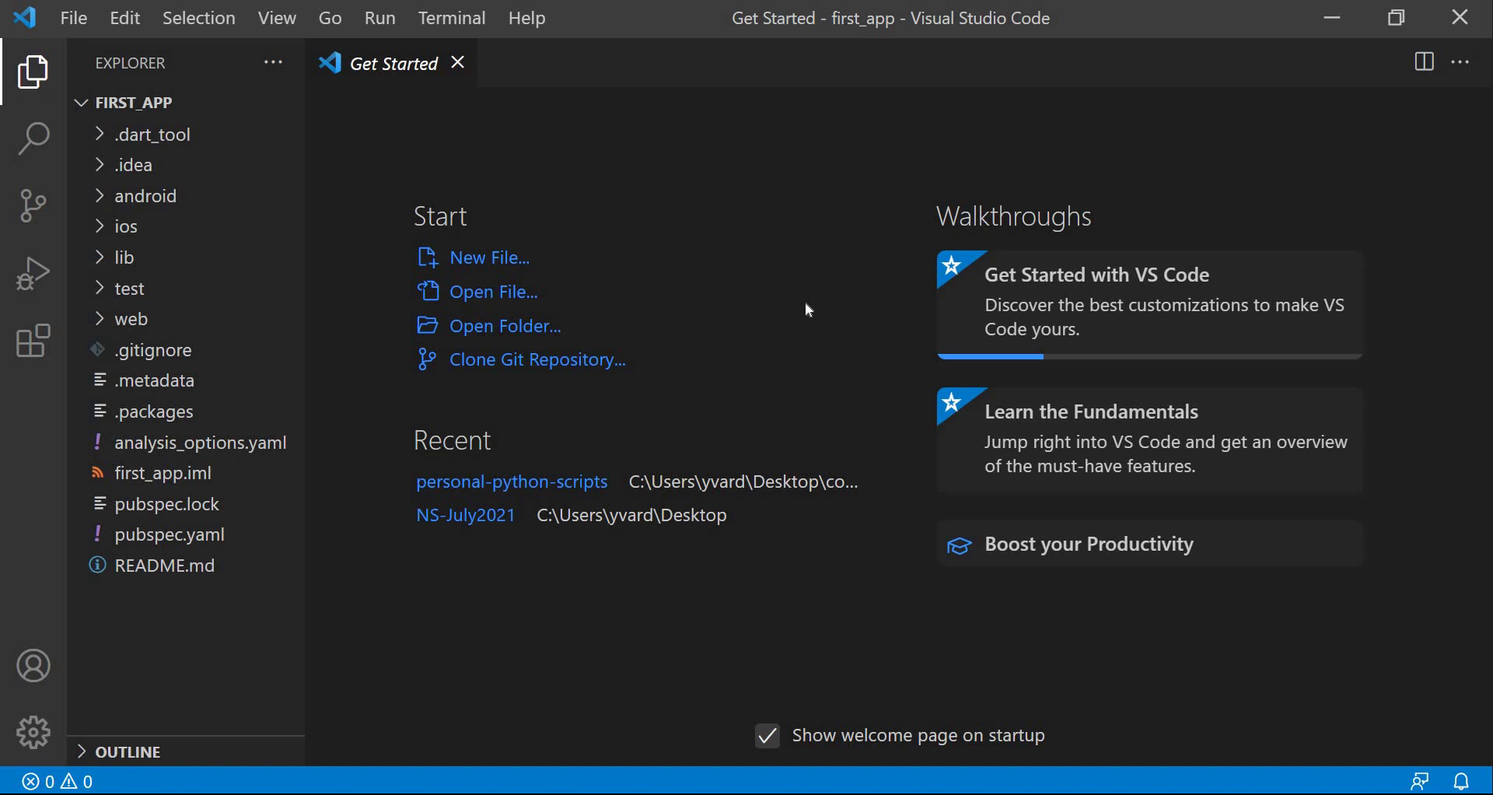
# Search the extensions for flutter and install the Flutter extension from Dart Code.
pyautogui.click(38, 346)
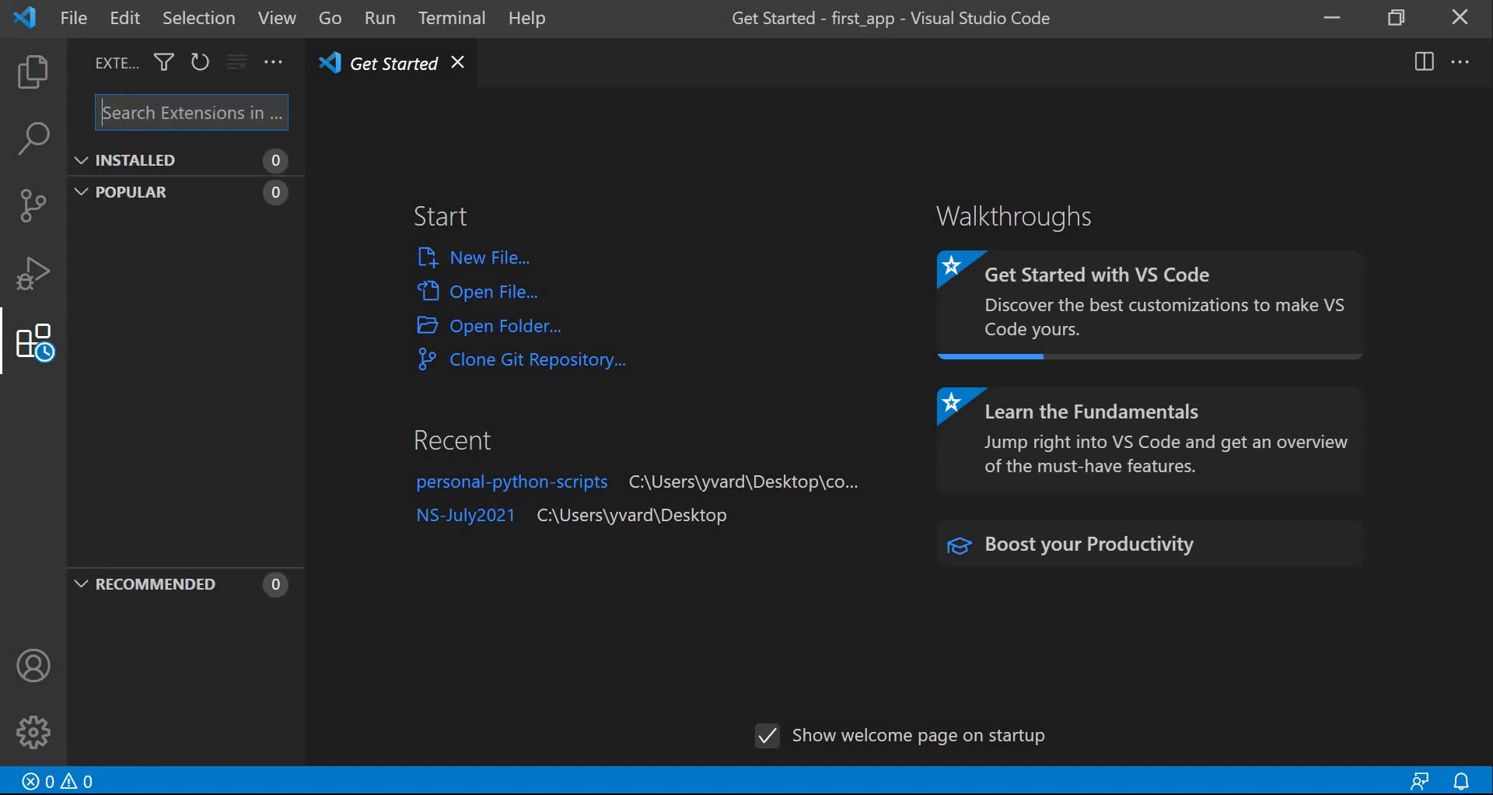
pyautogui.write('flutter')
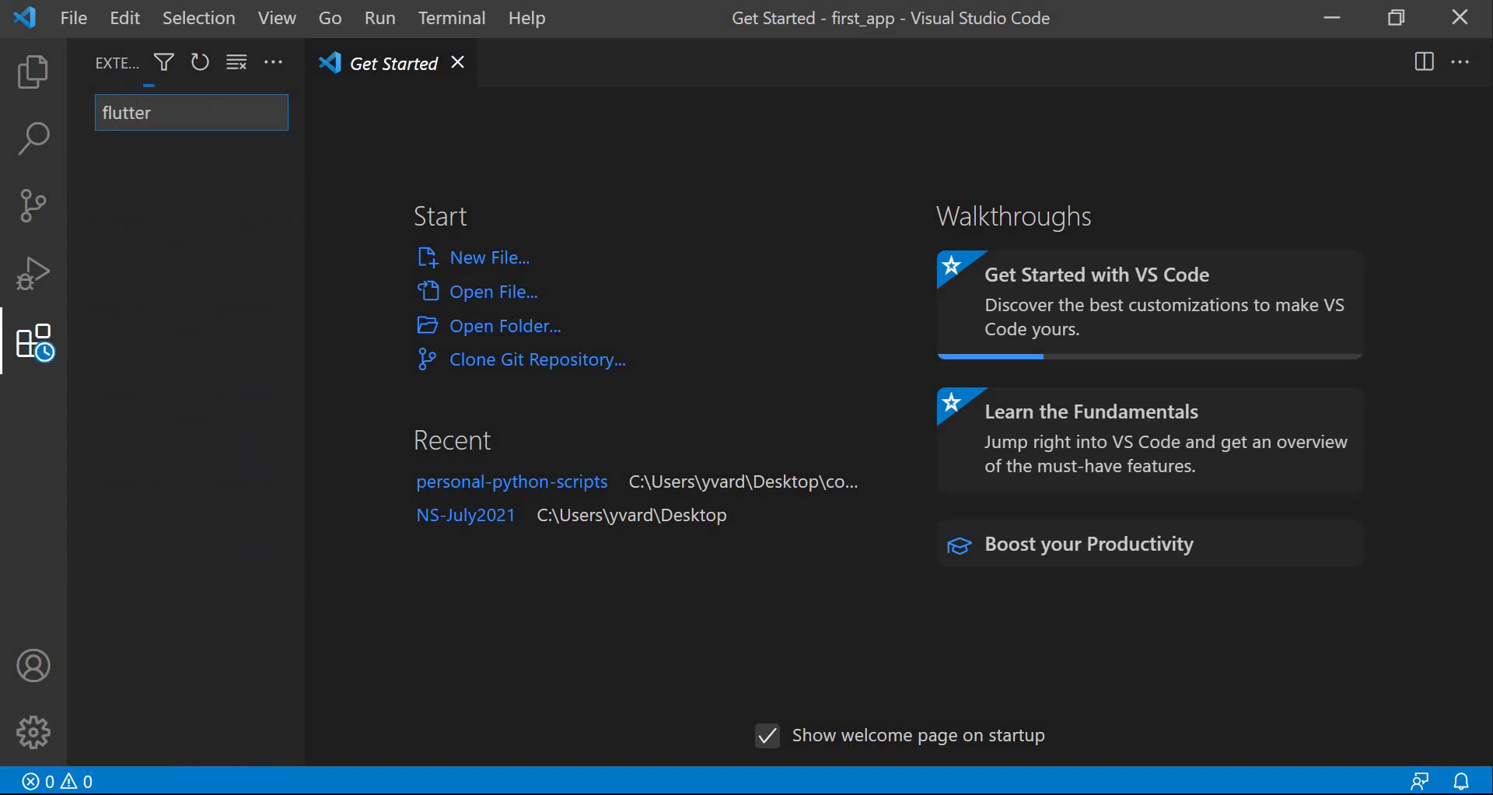
pyautogui.click(165, 196)
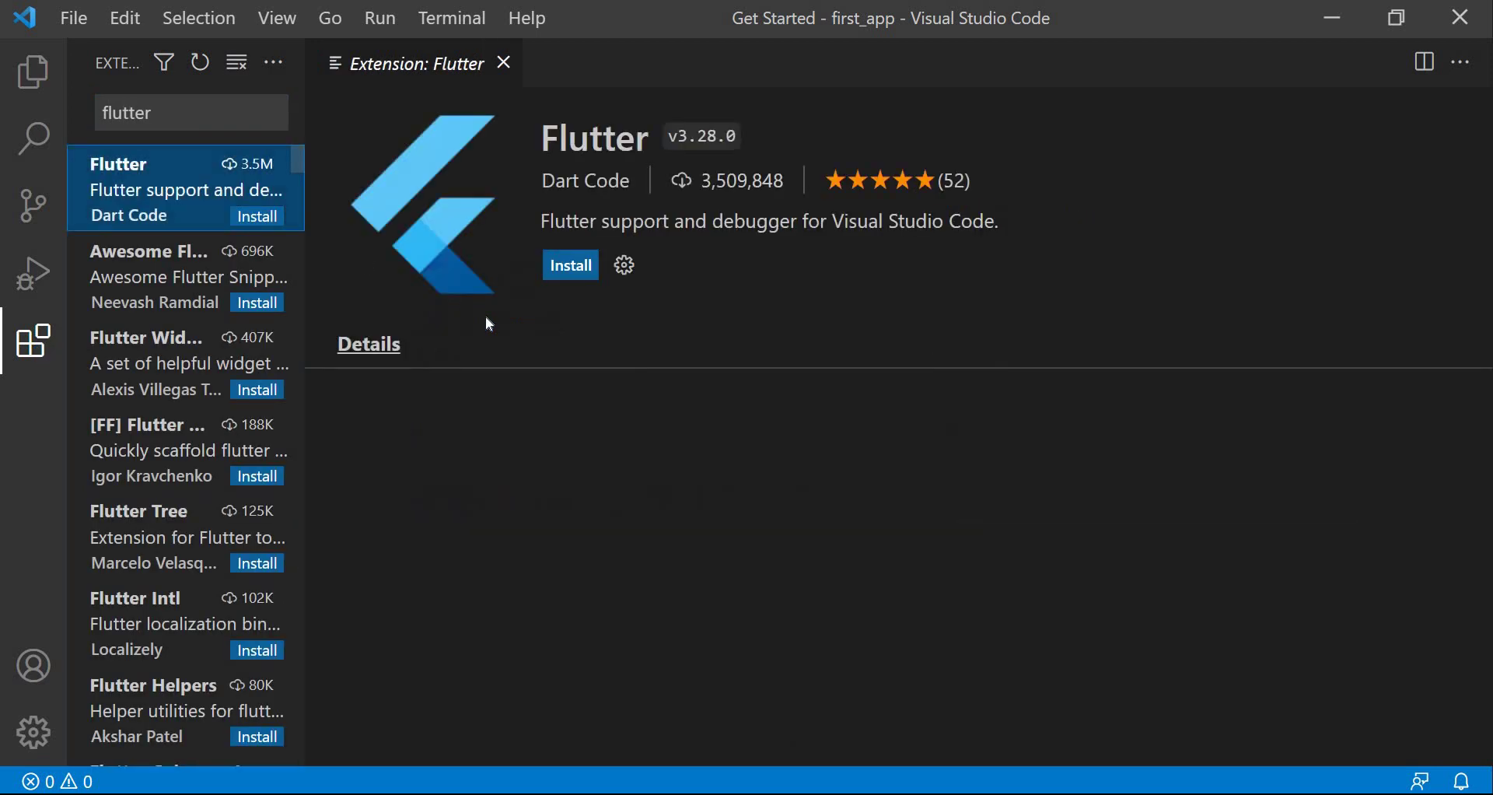
pyautogui.click(577, 269)
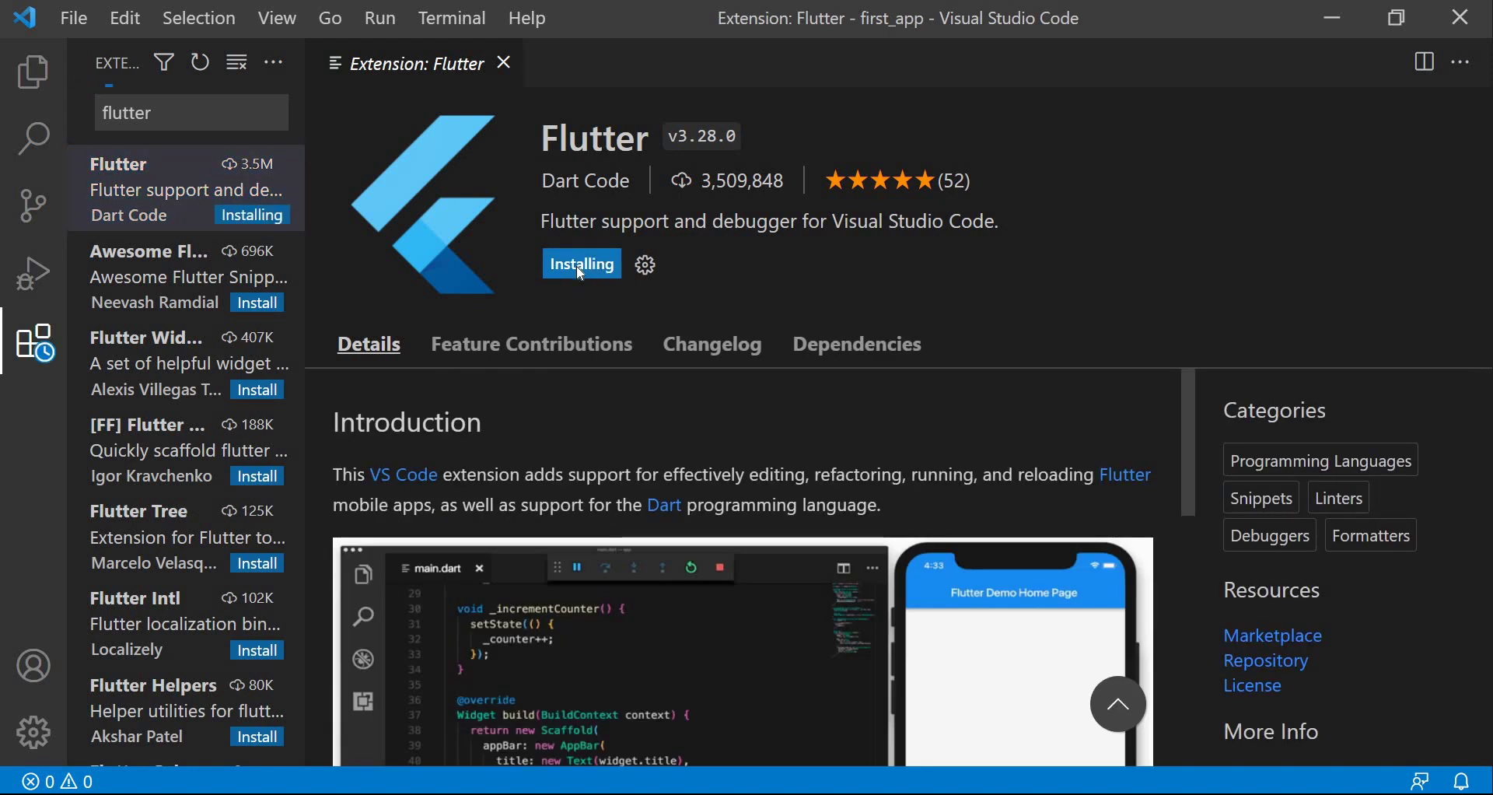
# Open main.dart from the project's lib folder and show the beginning of its code.
pyautogui.click(38, 77)
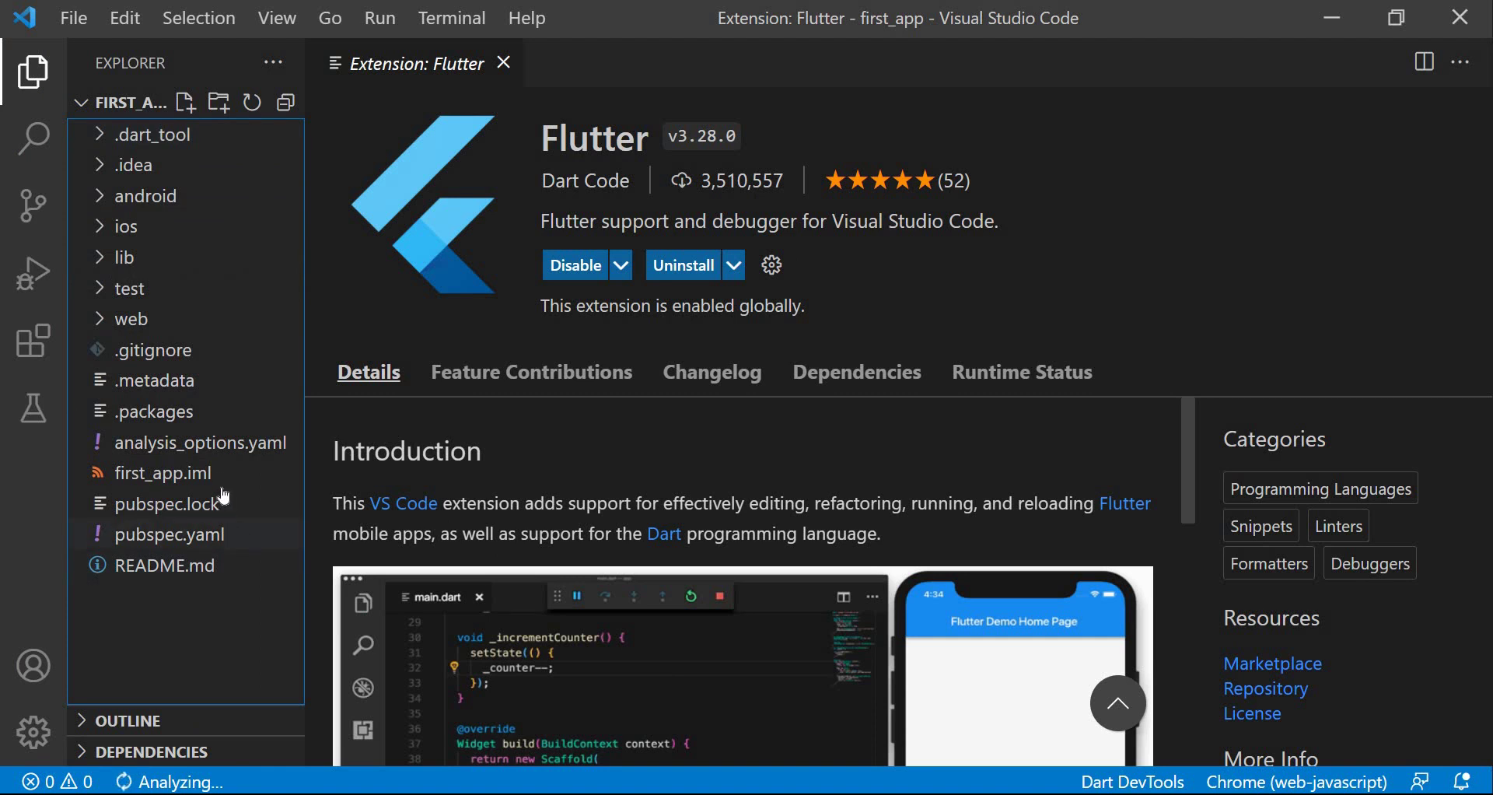
pyautogui.click(102, 262)
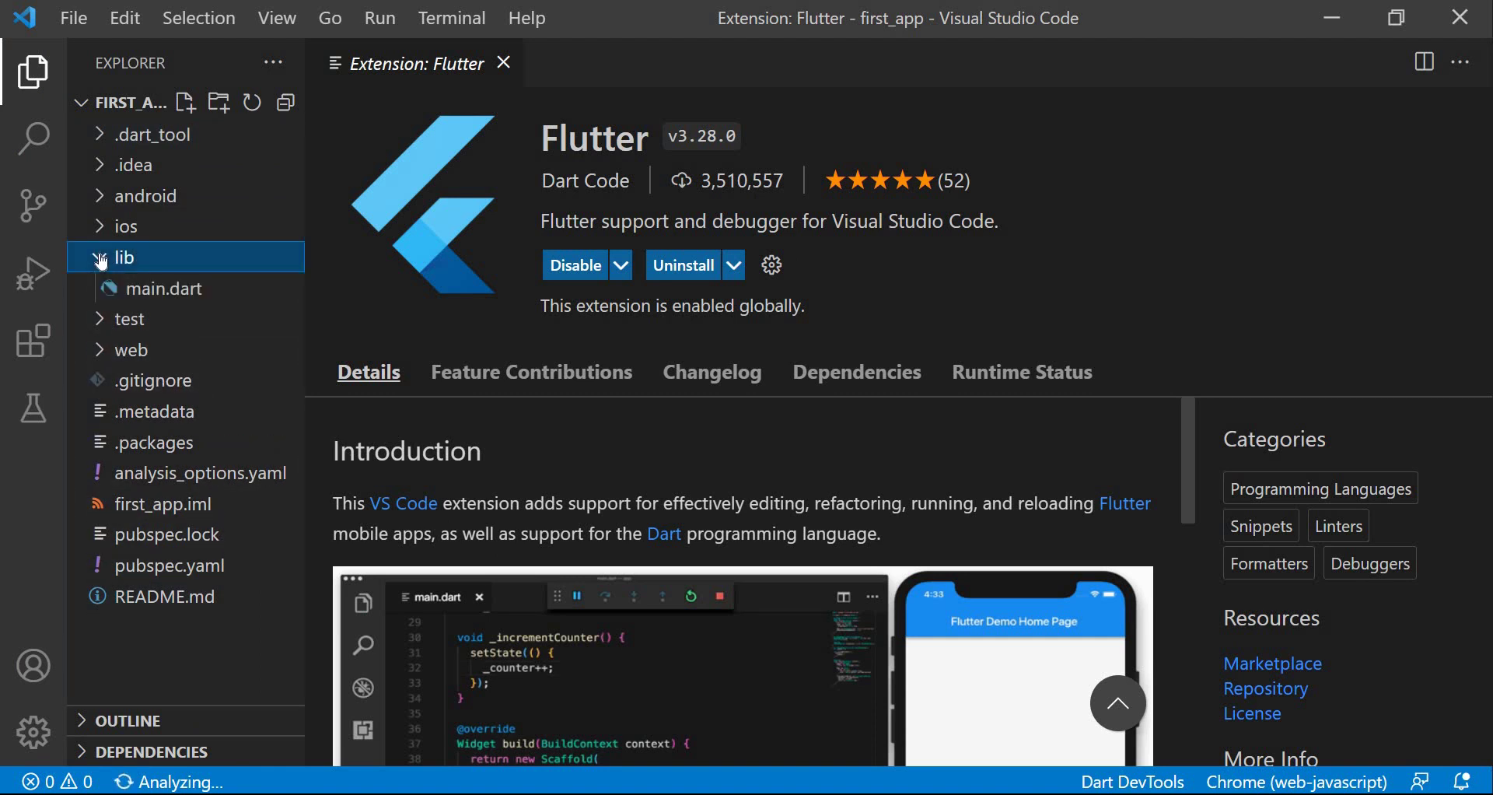
pyautogui.click(182, 299)
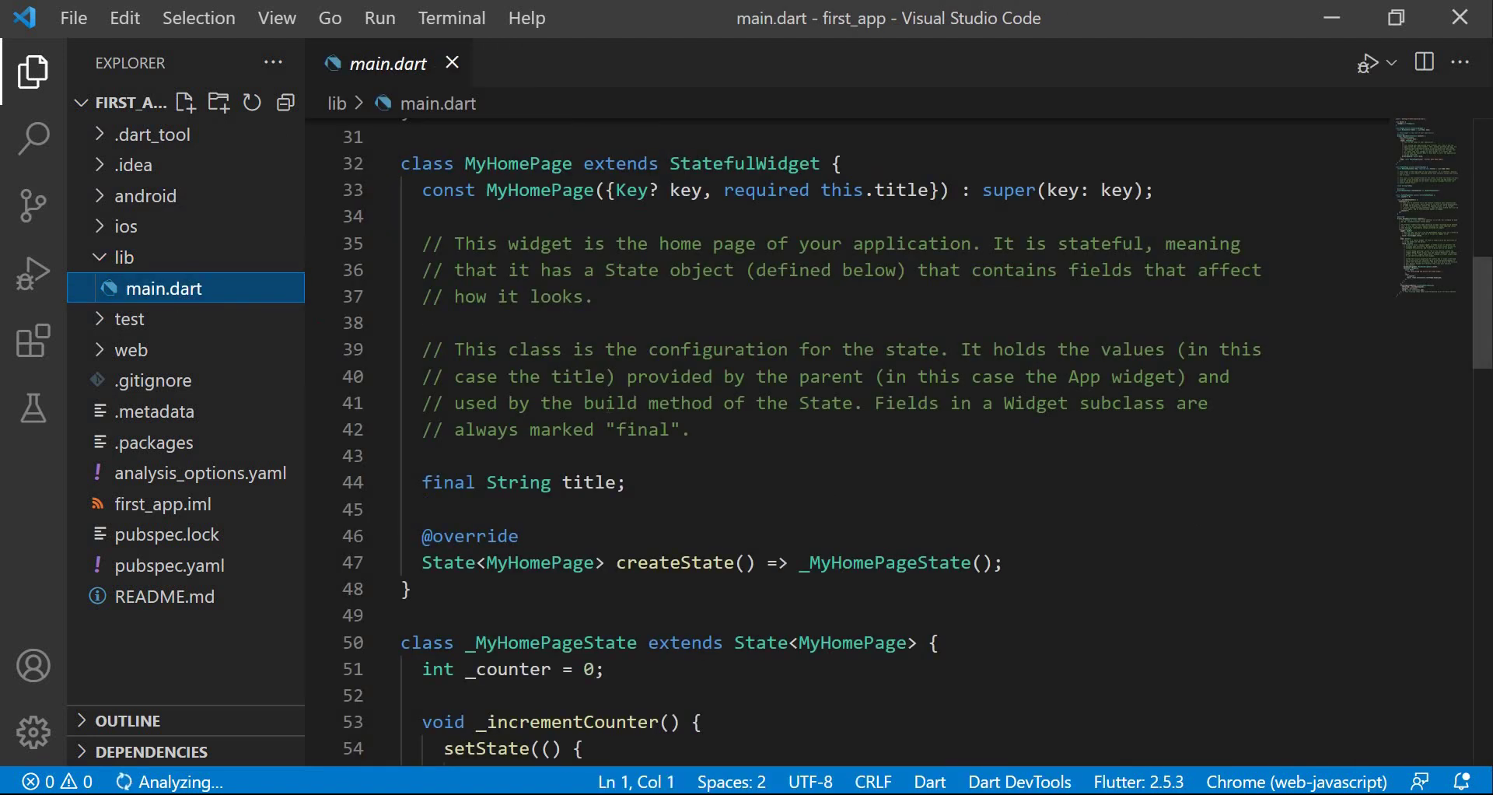
pyautogui.scroll(10, 610, 405)
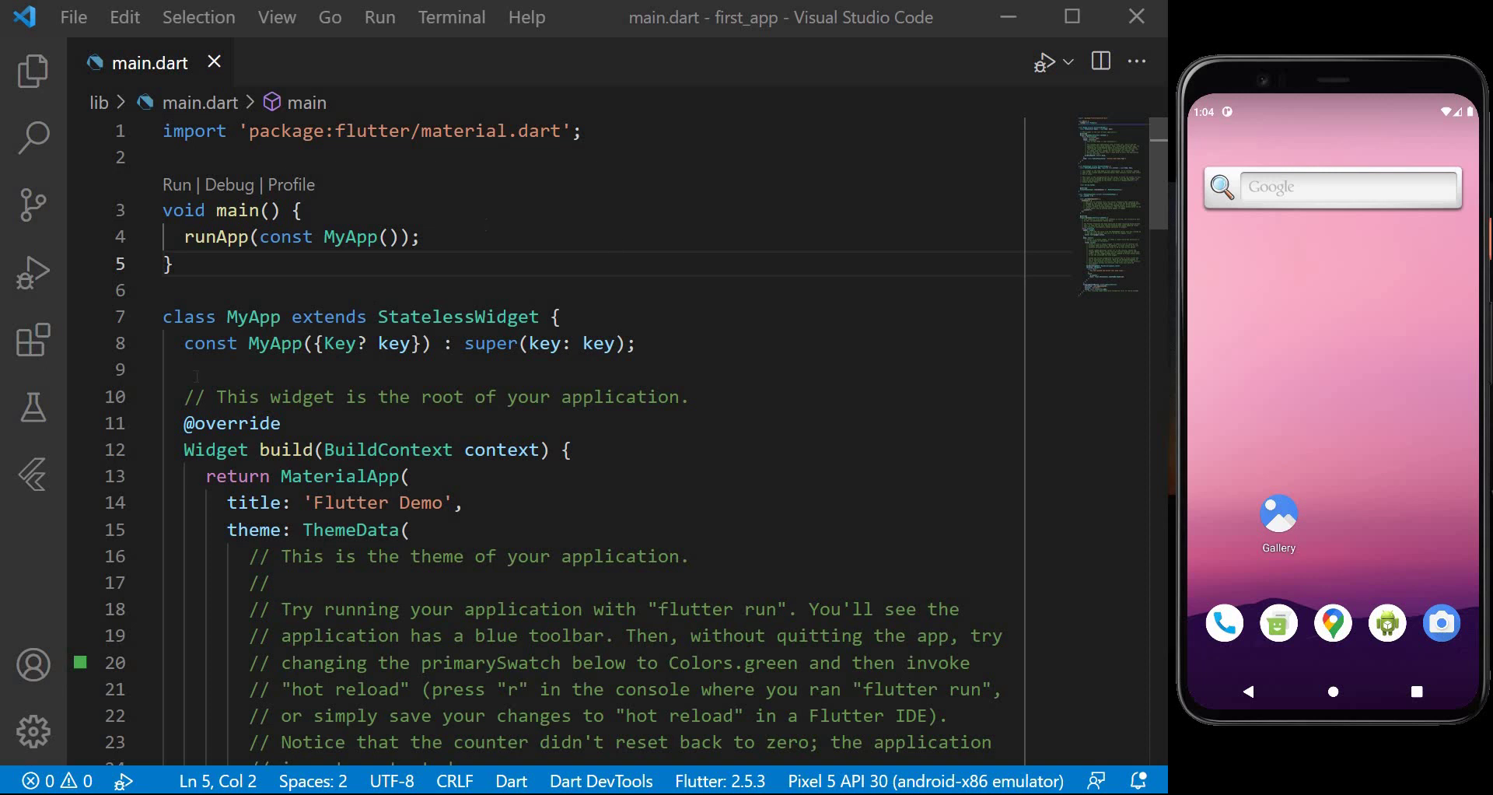
# Run the first_app project without debugging on the Pixel 5 API 30 emulator.
pyautogui.click(383, 23)
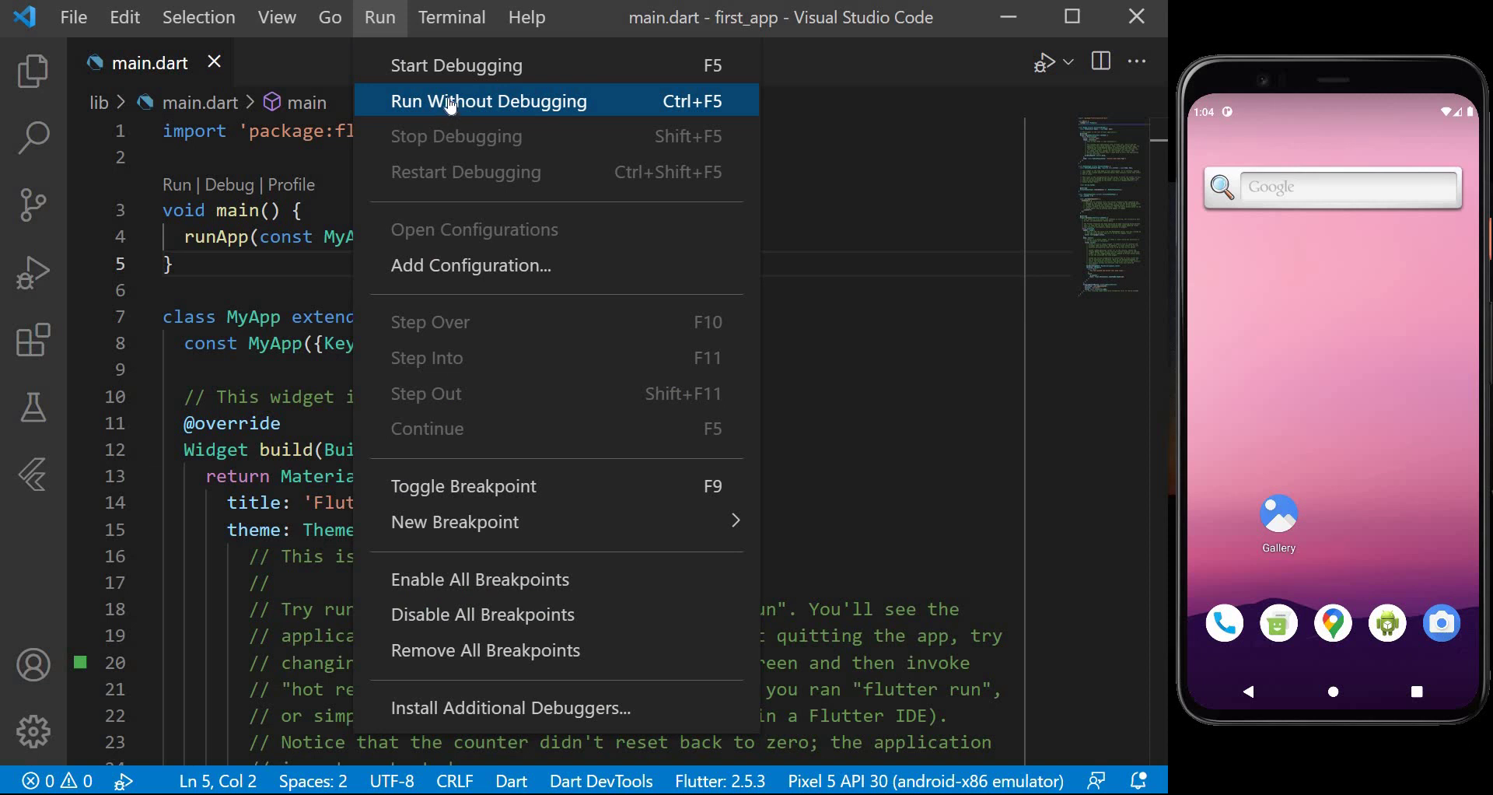
pyautogui.click(452, 104)
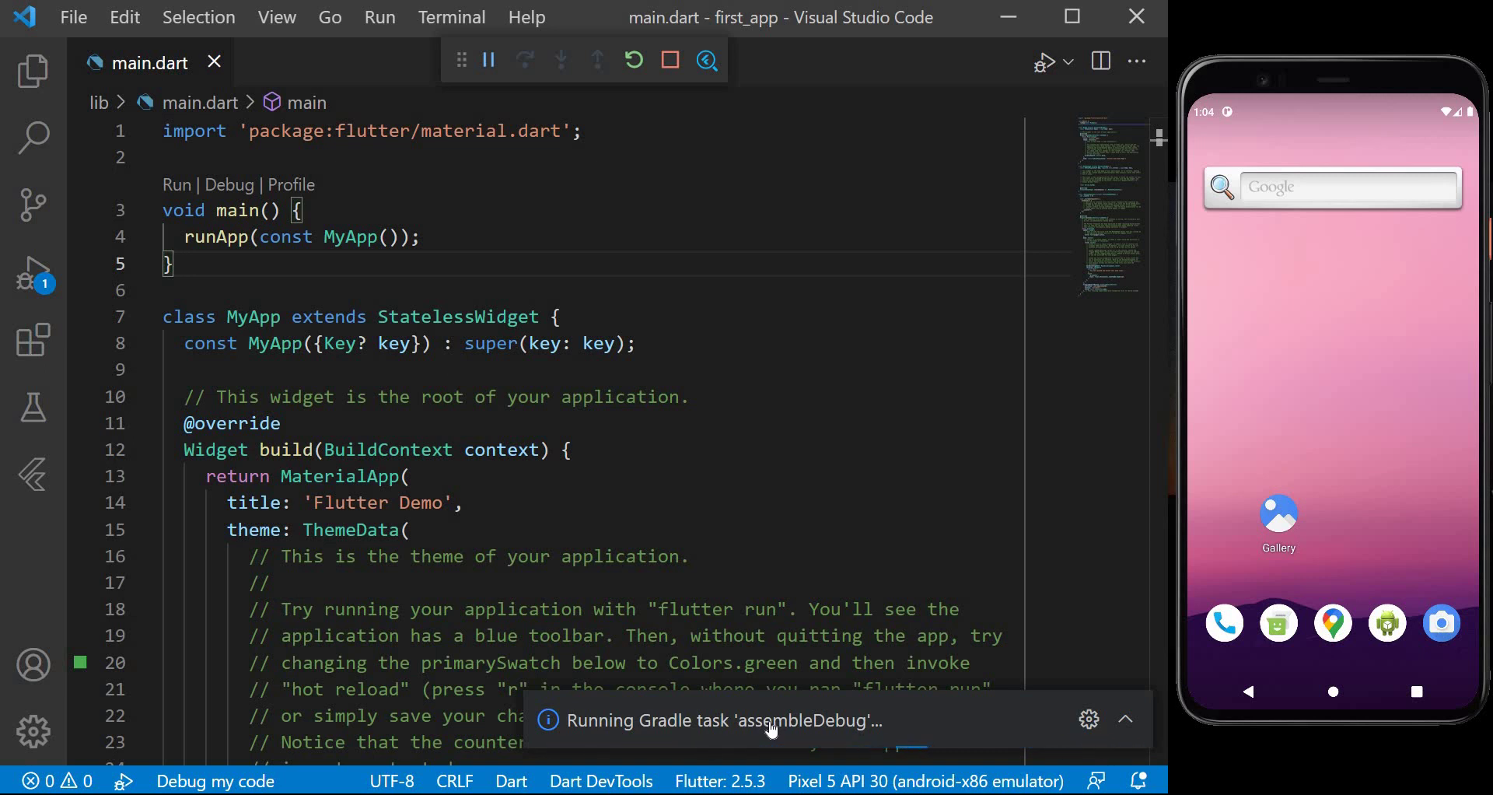
# Show the debug console for the running app and view the beginning of its launch output.
pyautogui.click(866, 475)
pyautogui.hotkey('ctrl', '`')
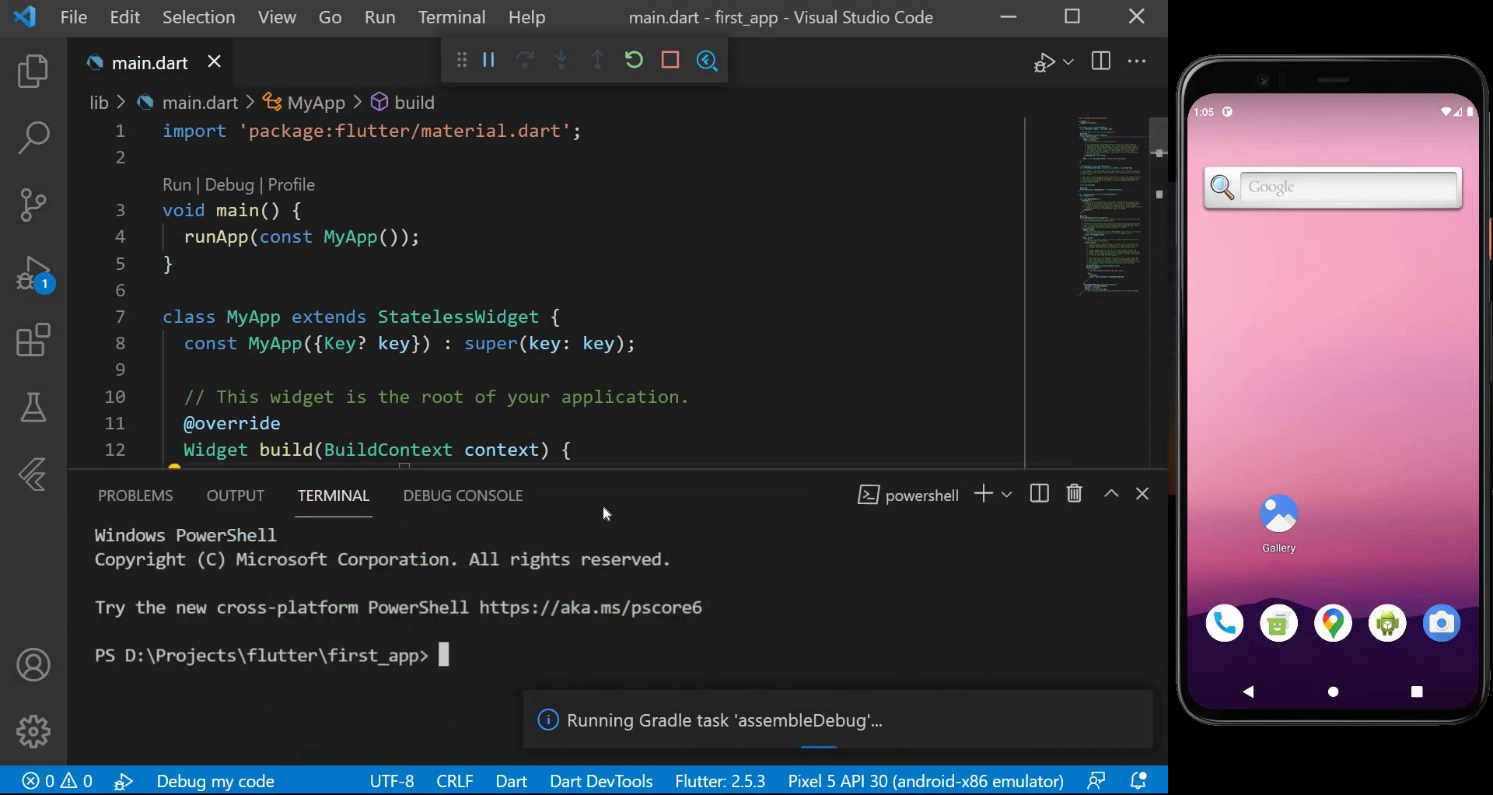
pyautogui.click(472, 495)
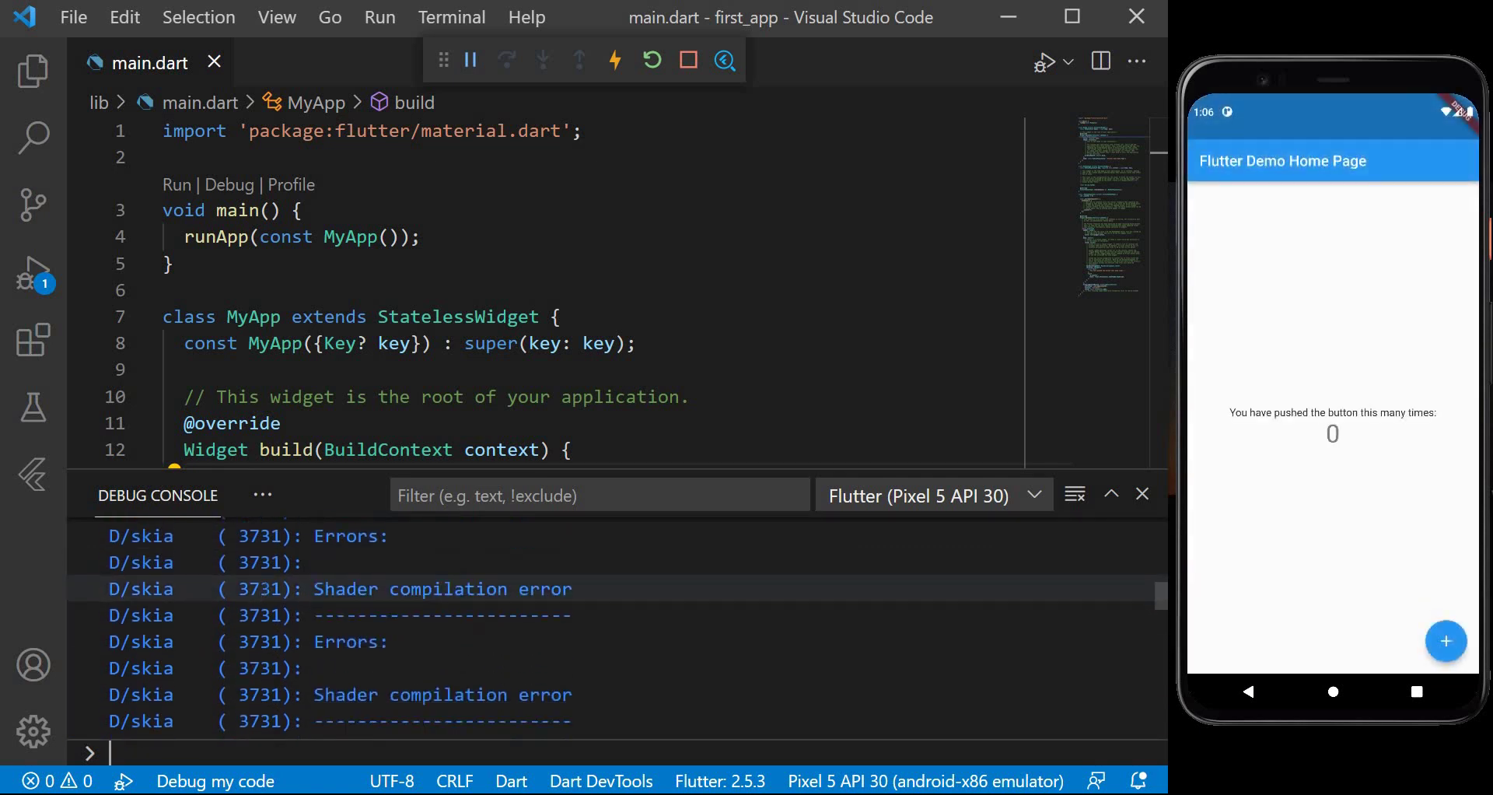
pyautogui.scroll(5, 618, 622)
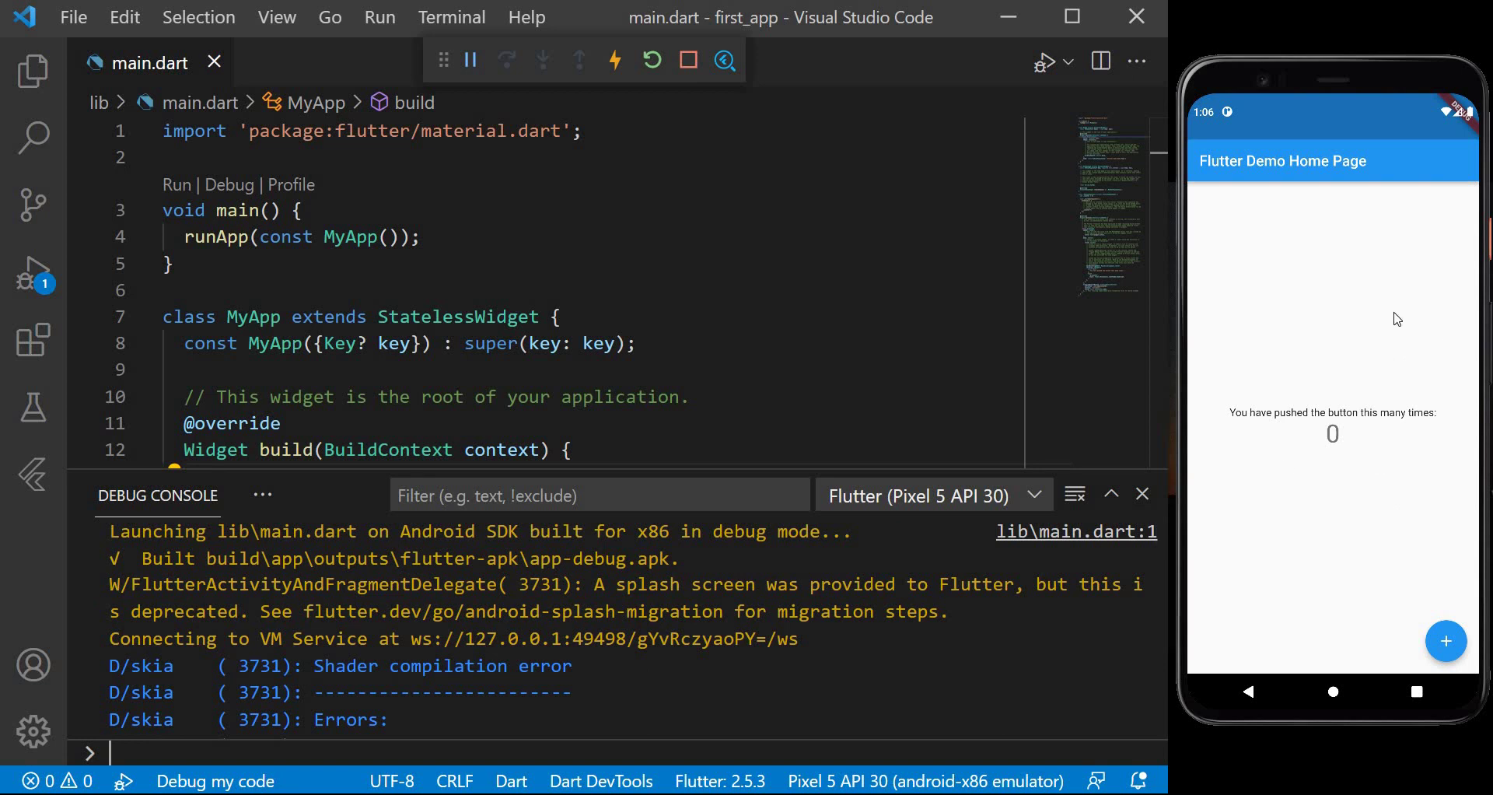
# Test the demo app on the emulator by incrementing its counter five times.
pyautogui.click(1444, 645)
pyautogui.click(1444, 641)
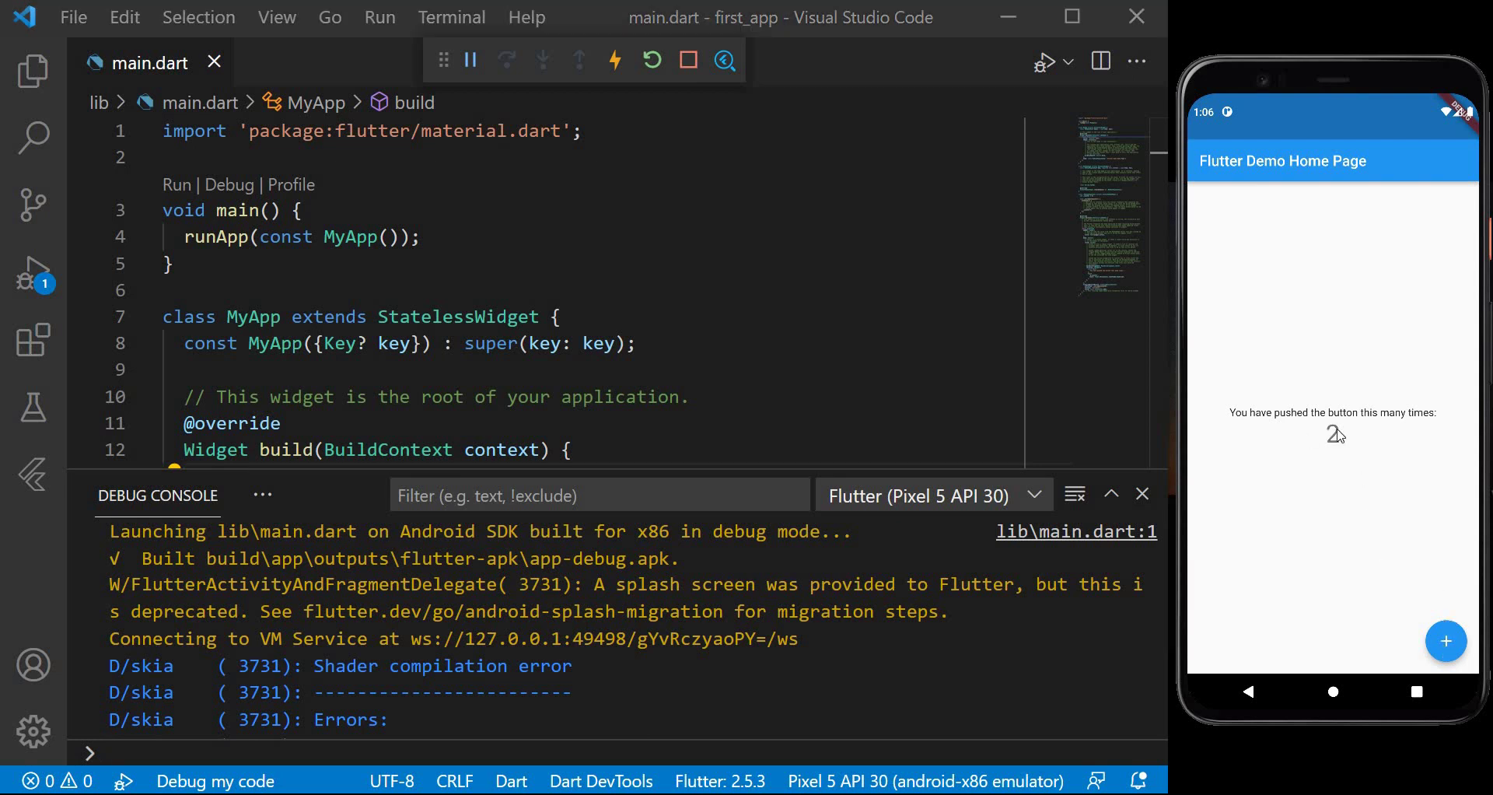
pyautogui.click(1445, 642)
pyautogui.click(1445, 641)
pyautogui.click(1445, 642)
# Shorten the MyHomePage title in main.dart to 'Flutter Demo' and save the file to hot reload the app.
pyautogui.scroll(-3, 549, 312)
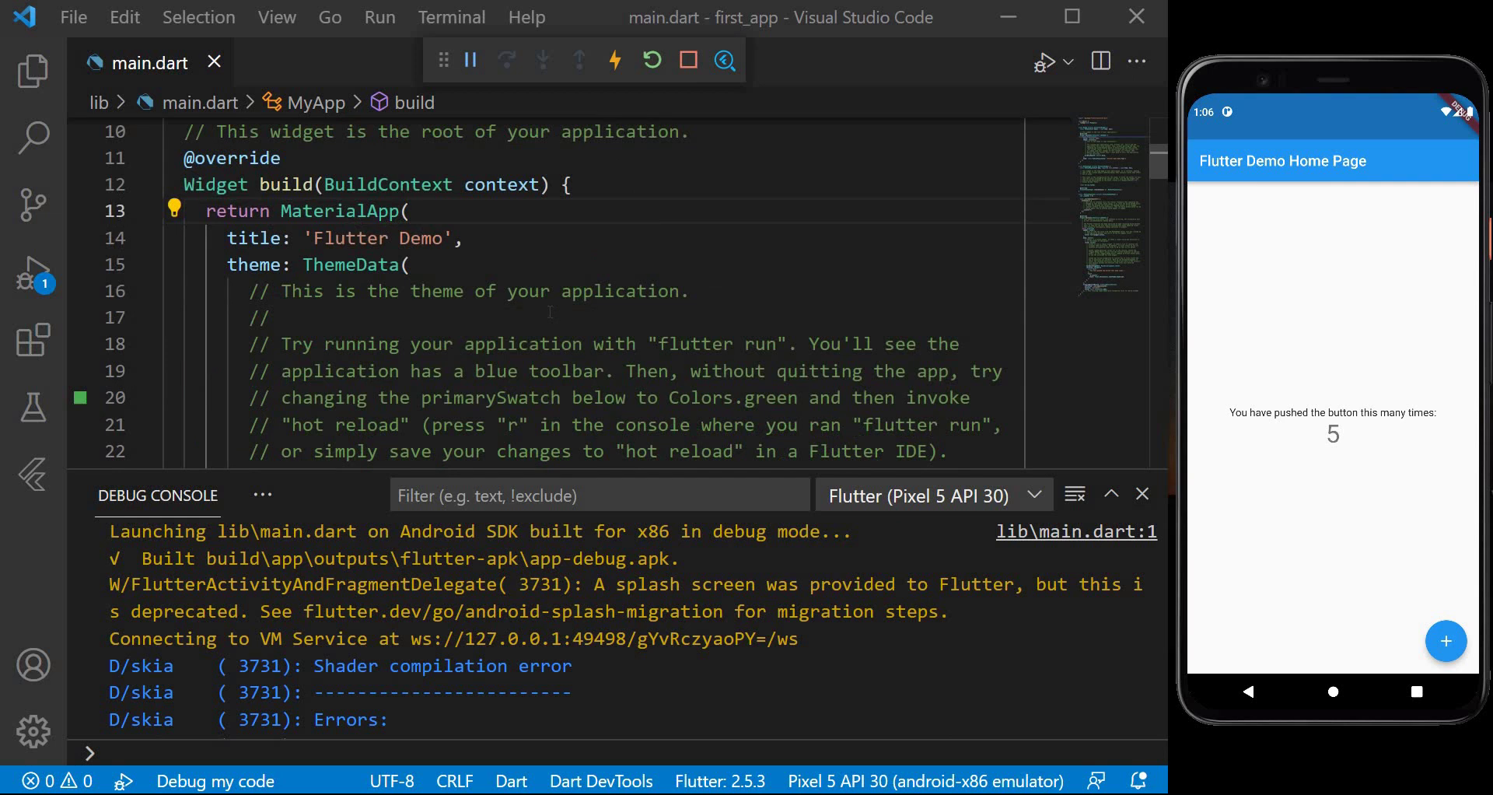
pyautogui.scroll(-3, 550, 312)
pyautogui.scroll(-2, 550, 312)
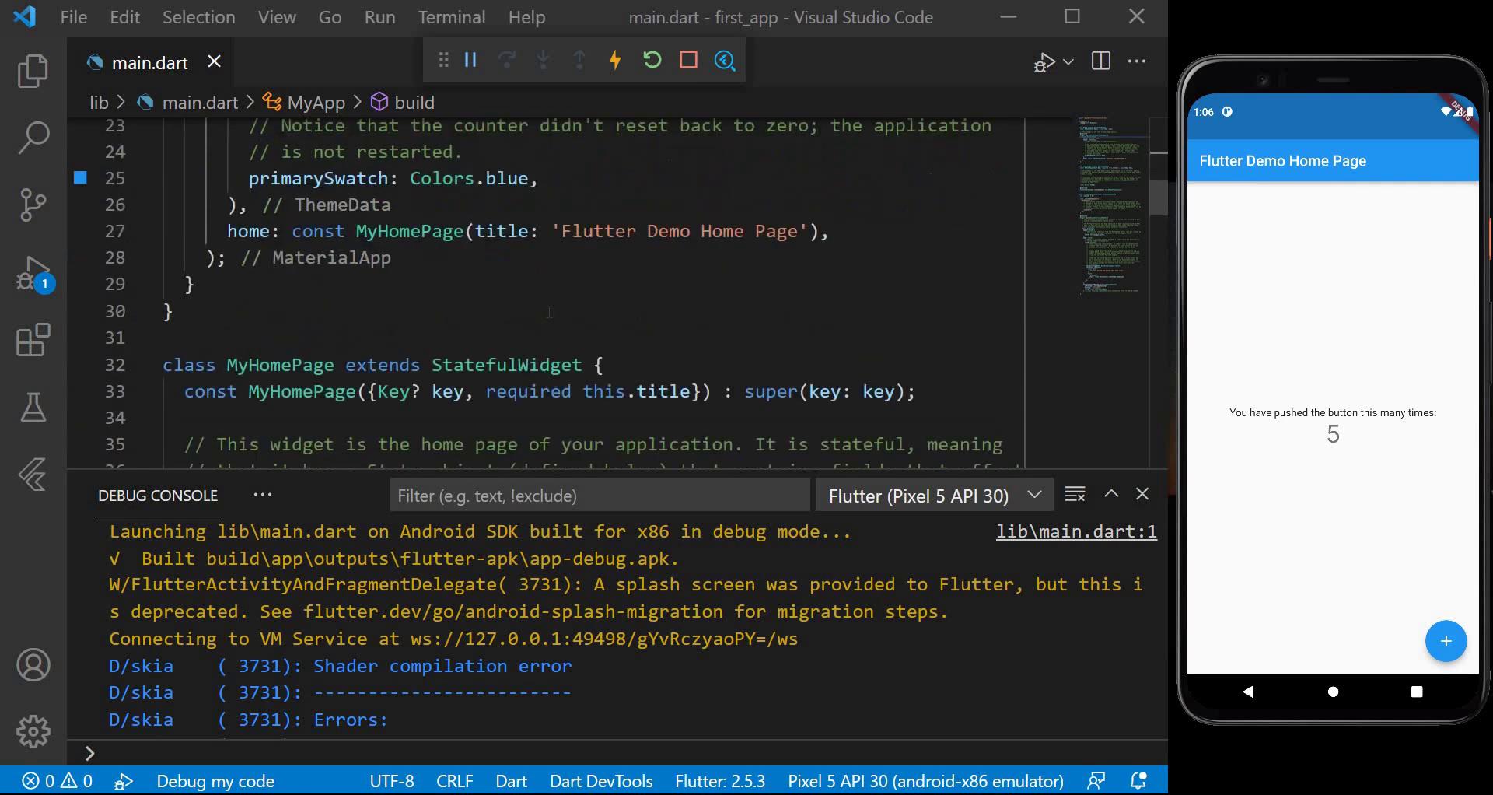
pyautogui.scroll(2, 802, 320)
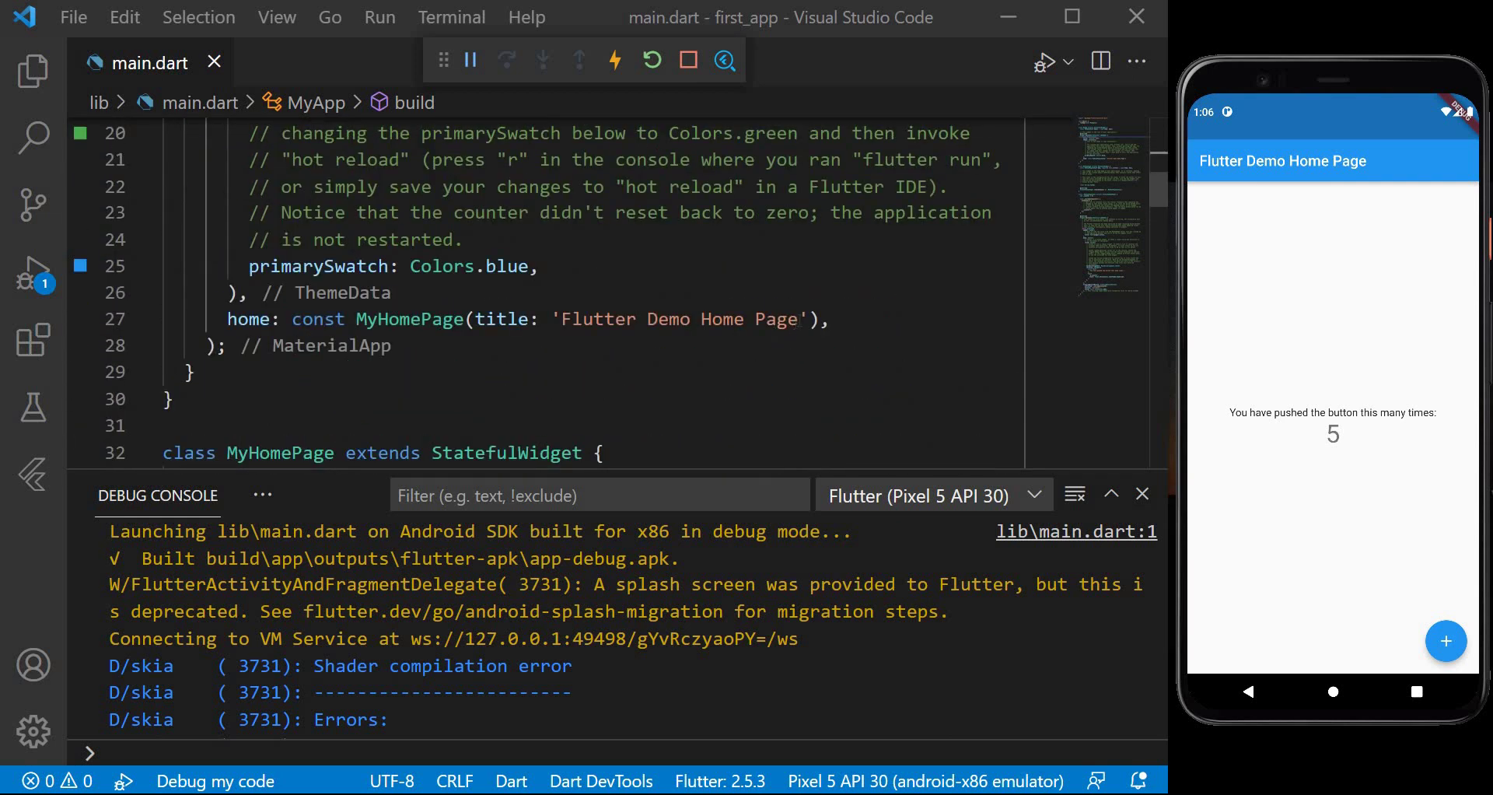
pyautogui.moveTo(798, 320); pyautogui.dragTo(690, 320)
pyautogui.press('BackSpace')
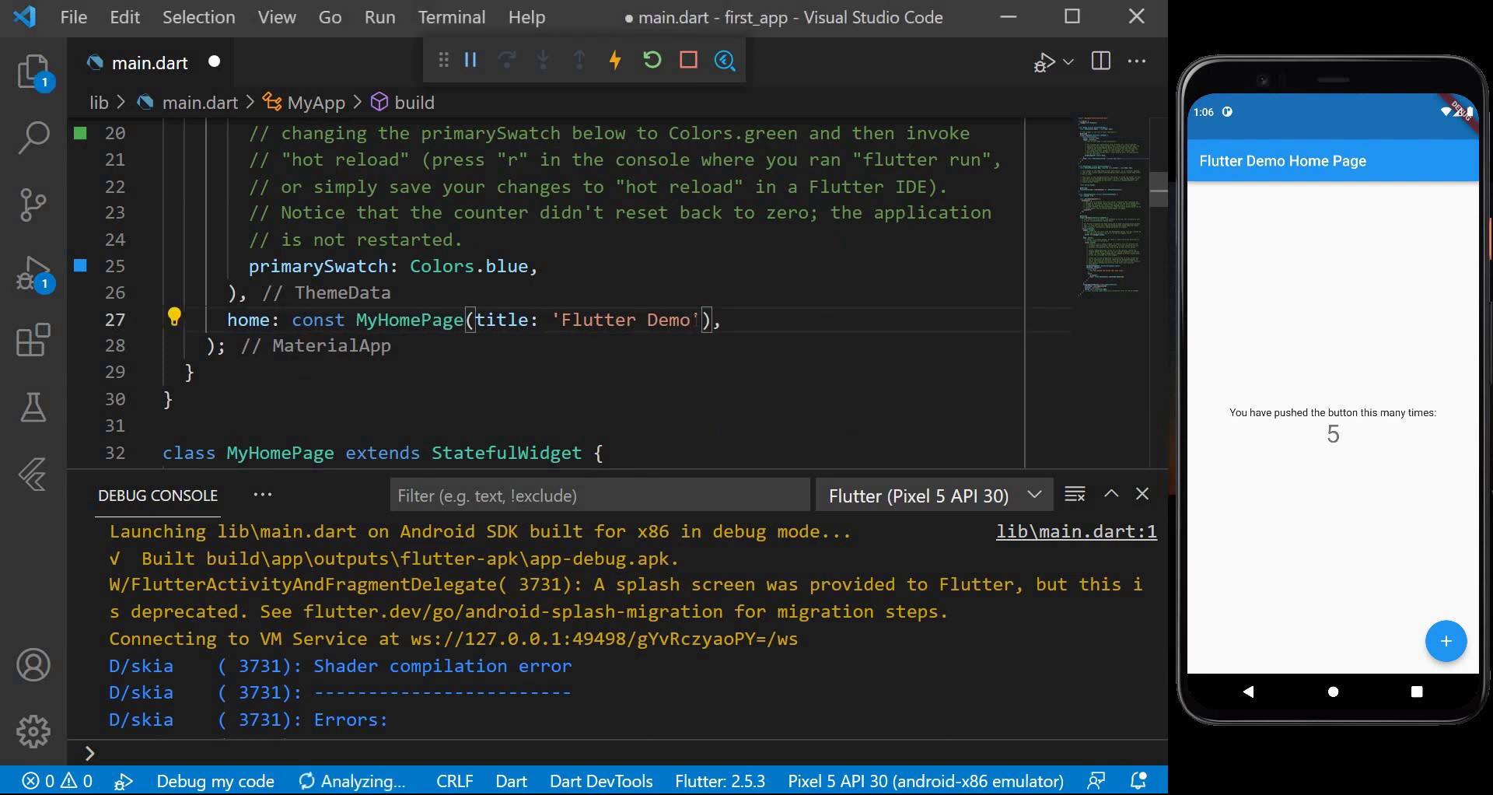
pyautogui.hotkey('ctrl', 's')
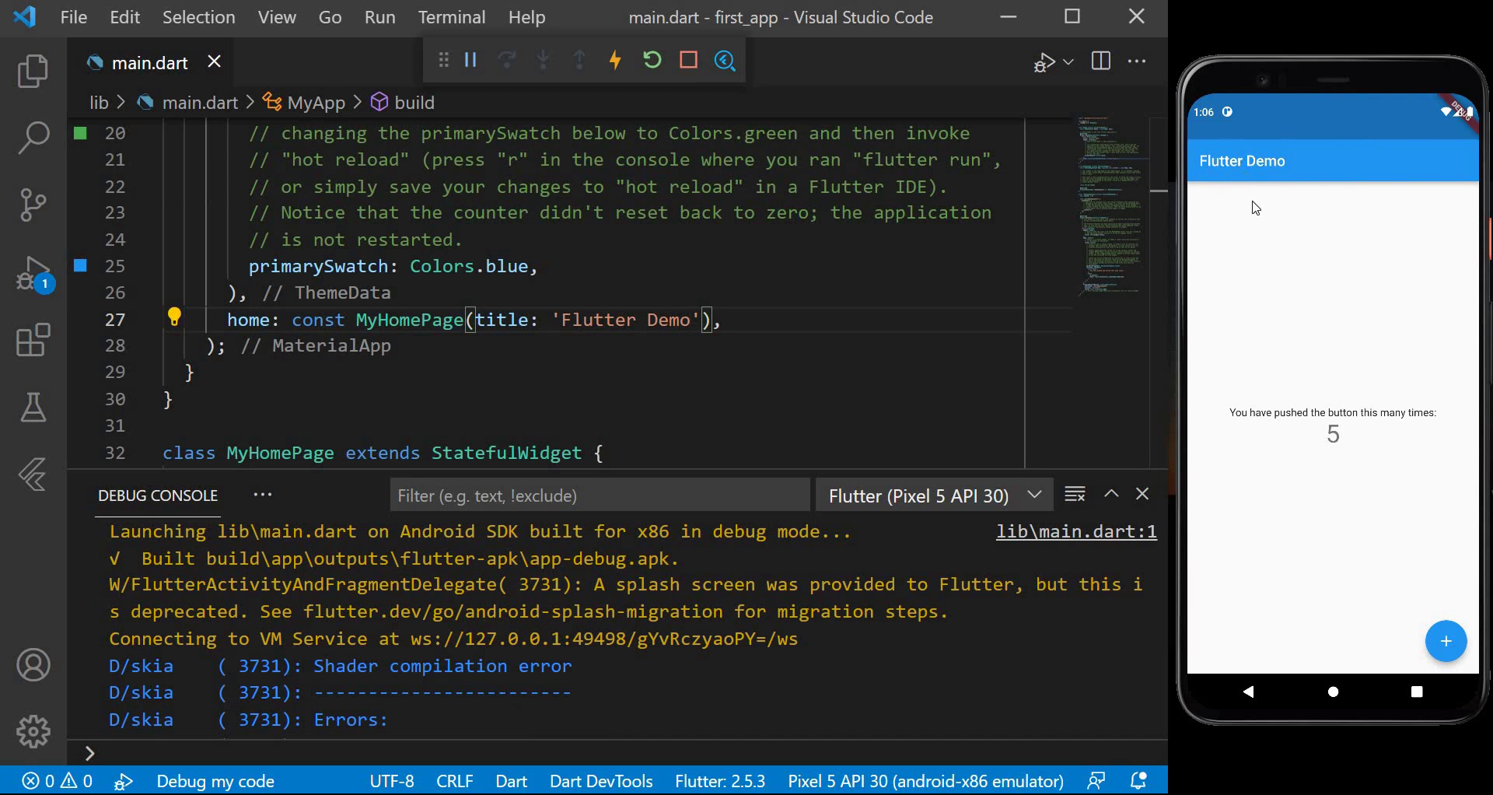
# Reduce the MyHomePage title to just 'Flutter' and save main.dart to trigger another hot reload.
pyautogui.doubleClick(670, 319)
pyautogui.press('BackSpace')
pyautogui.press('BackSpace')
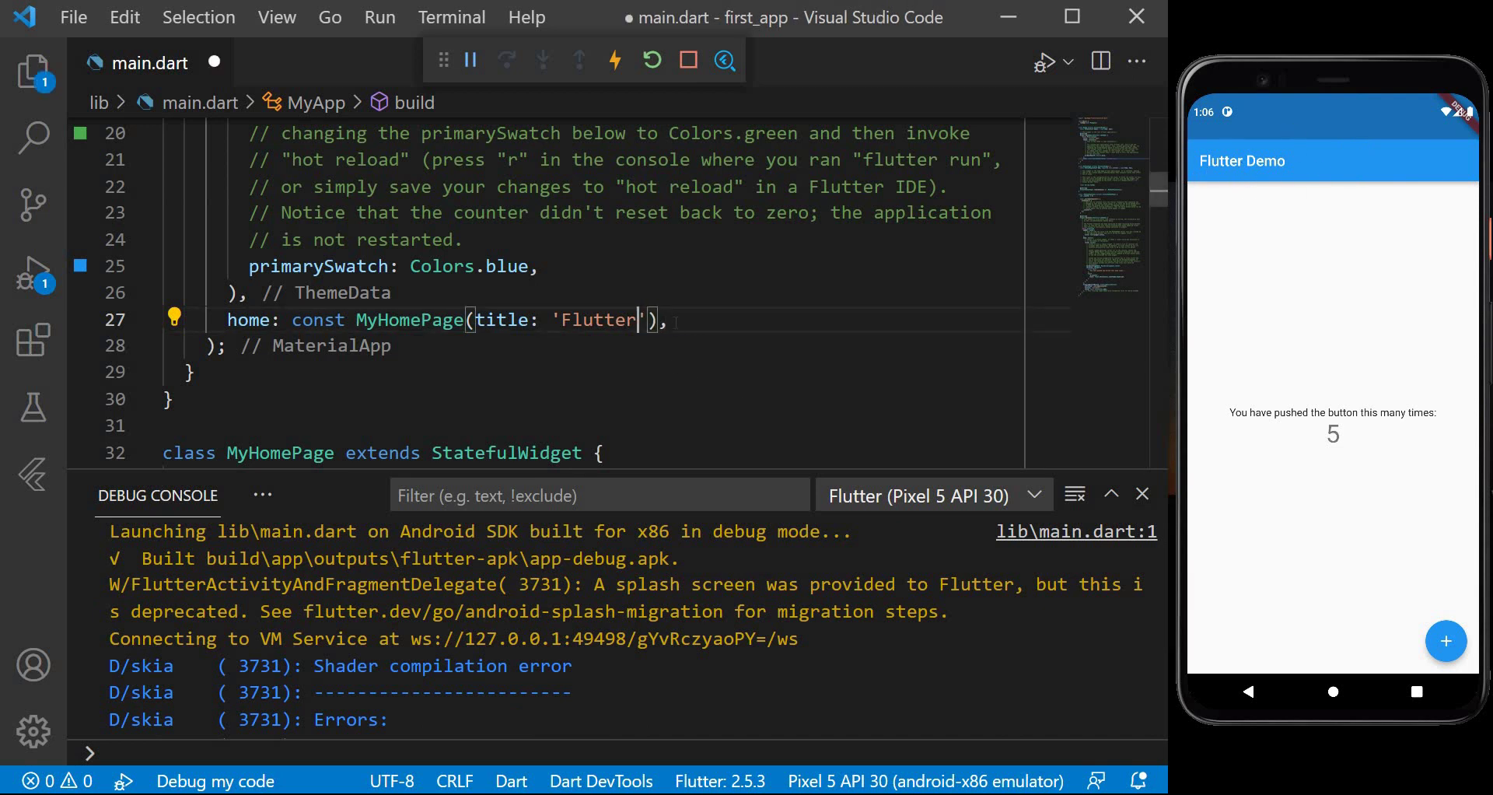
pyautogui.hotkey('ctrl', 's')
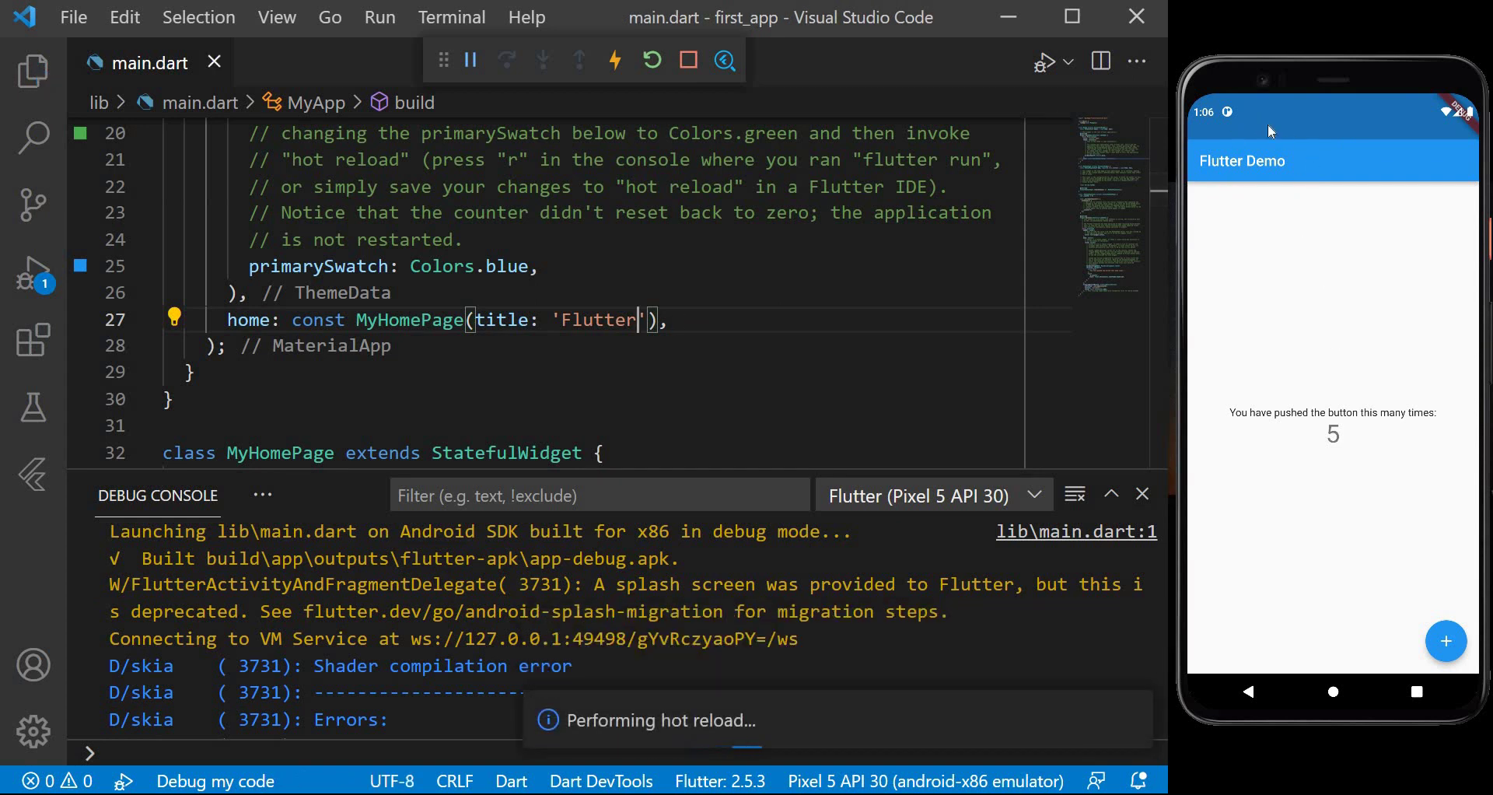